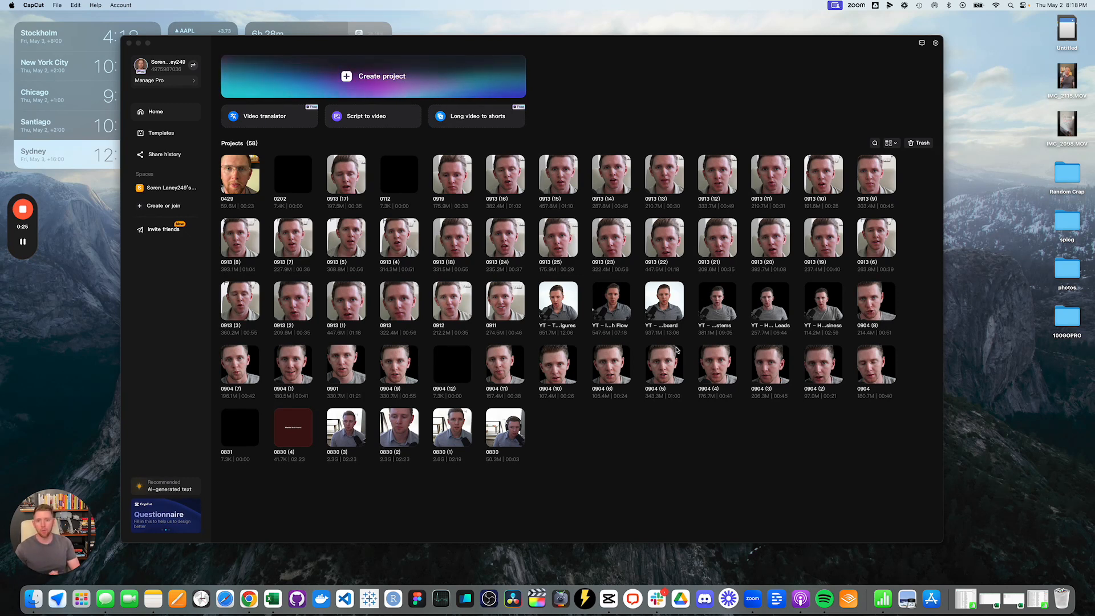
# Create a new project and import IMG_2115.MOV and IMG_2098.MOV from the desktop into its media library
pyautogui.click(386, 76)
pyautogui.moveTo(1067, 77); pyautogui.dragTo(304, 216)
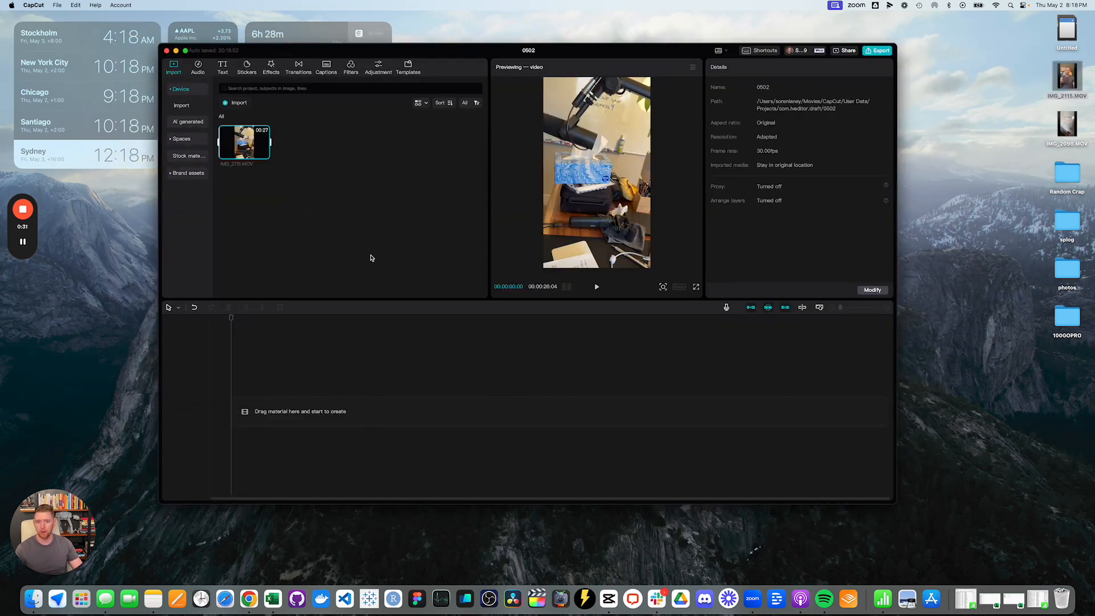
pyautogui.moveTo(1066, 124); pyautogui.dragTo(398, 169)
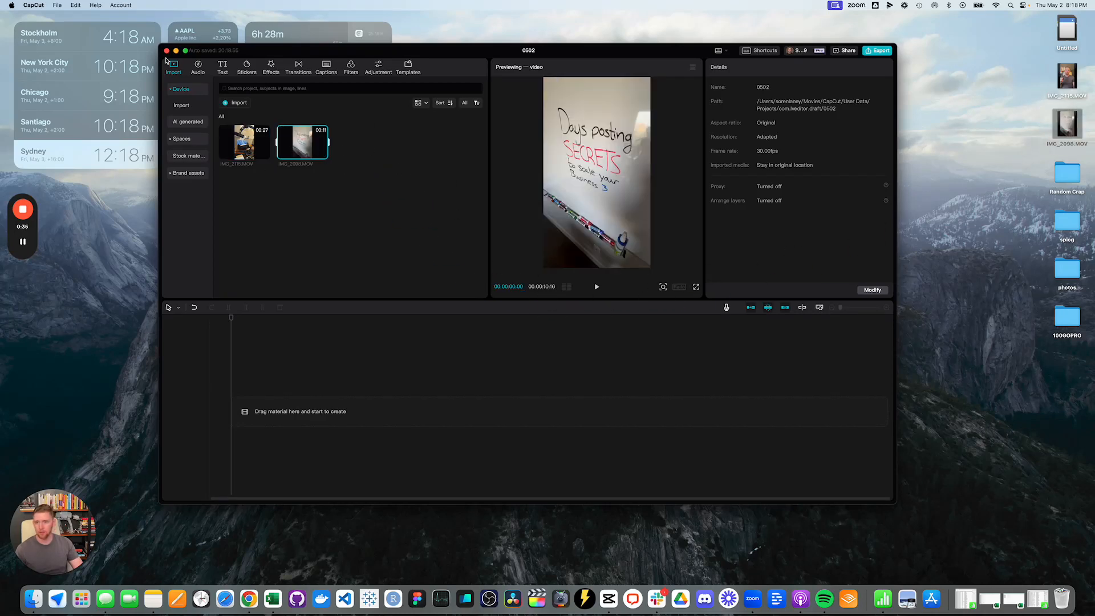
pyautogui.click(186, 51)
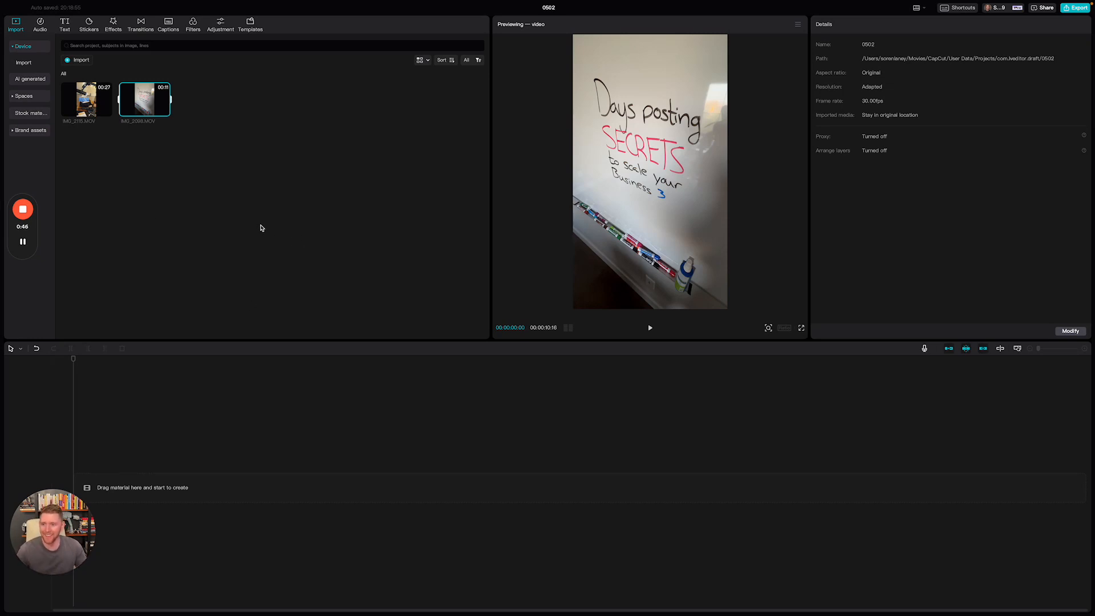
# Place IMG_2115.MOV at the start of the empty timeline
pyautogui.moveTo(101, 109); pyautogui.dragTo(178, 484)
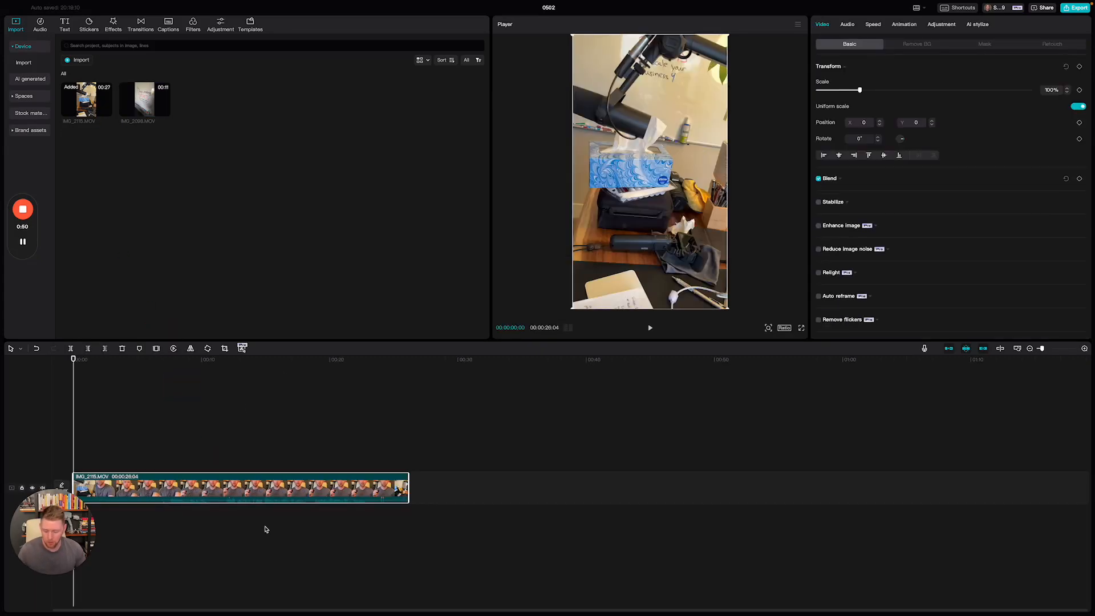
pyautogui.moveTo(51, 542); pyautogui.dragTo(1036, 538)
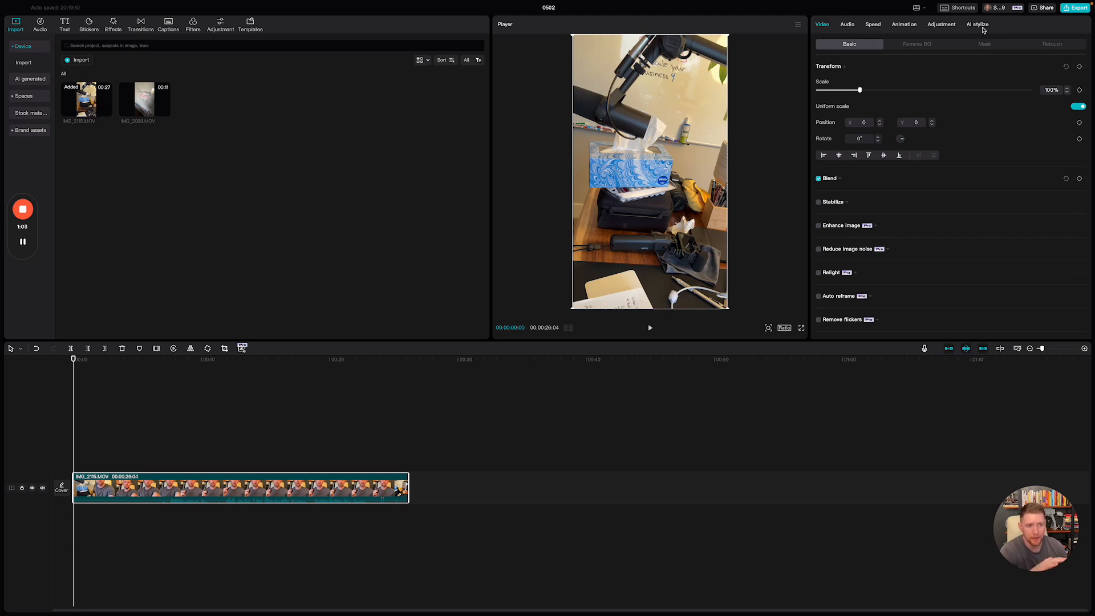
pyautogui.click(848, 24)
pyautogui.click(873, 24)
pyautogui.click(908, 27)
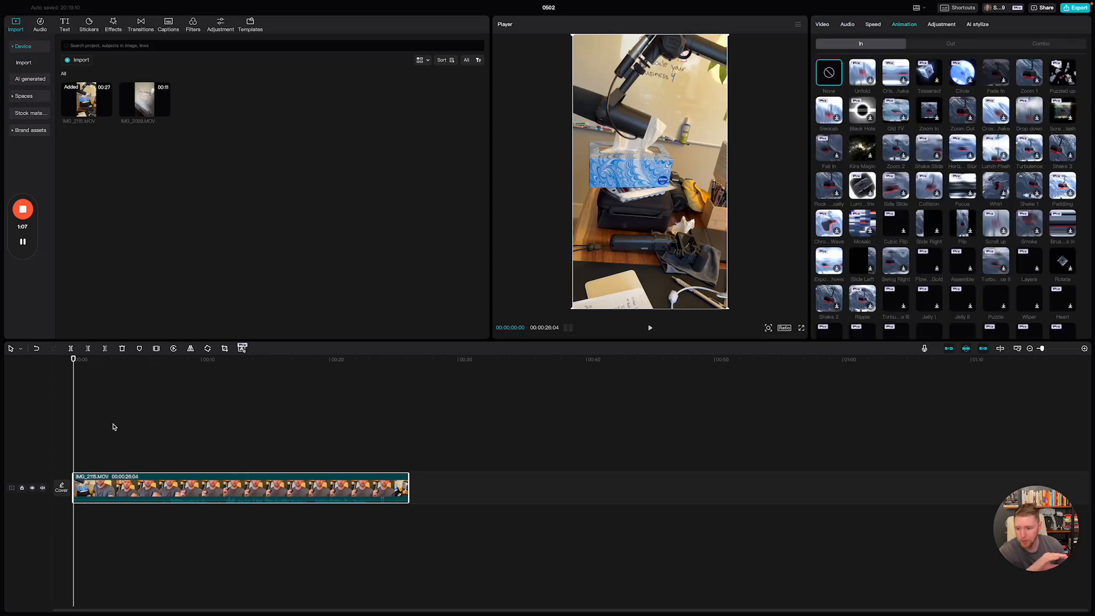
pyautogui.click(820, 25)
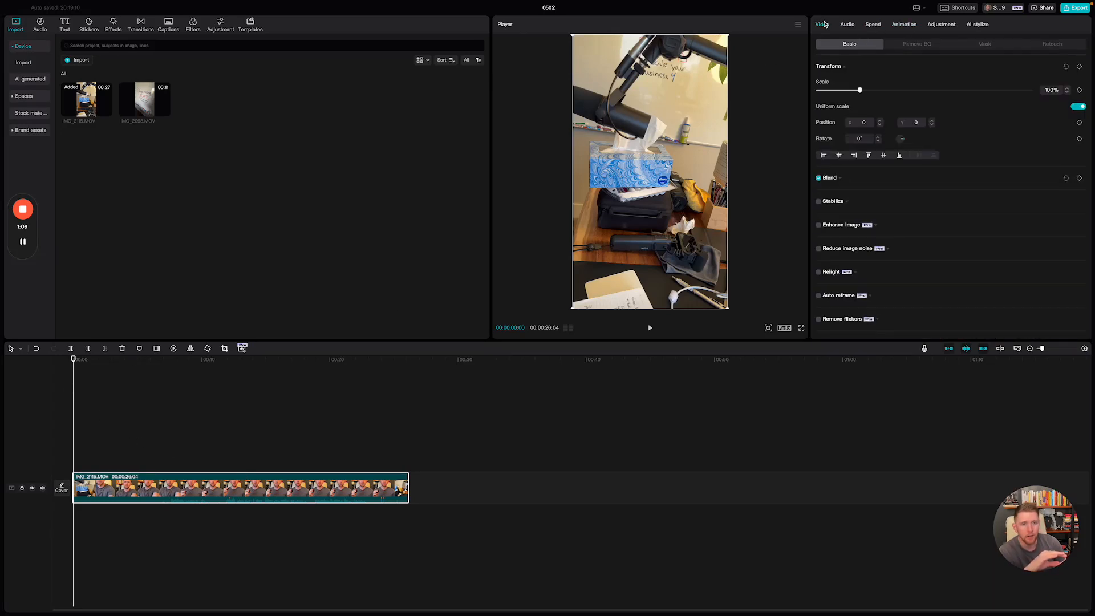
# Find where the talking take begins, split the clip at 00:00:06:20 and delete the part before the cut
pyautogui.click(194, 431)
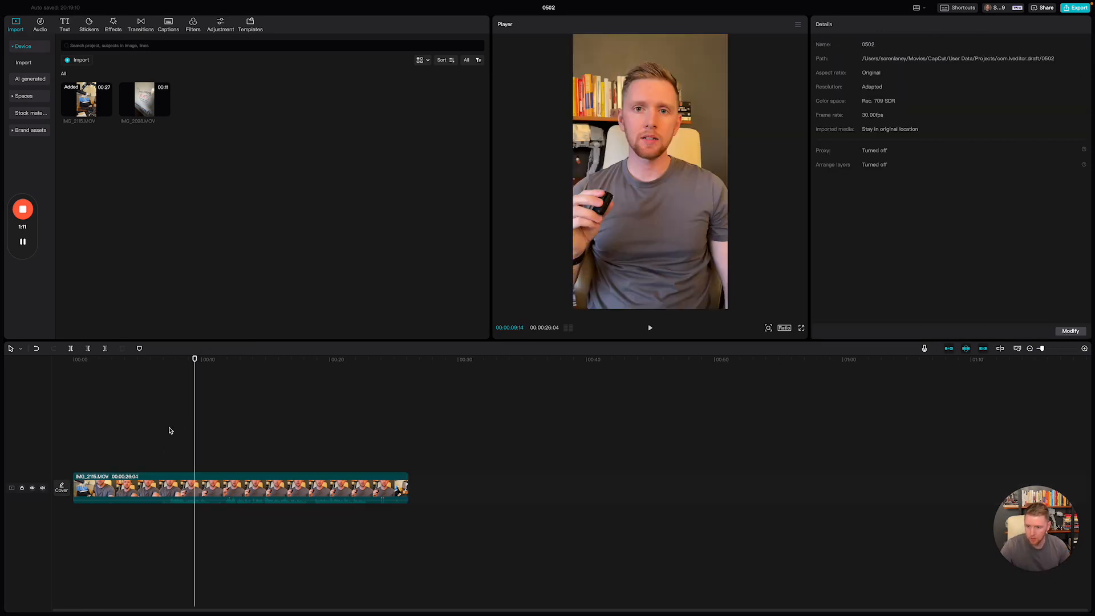
pyautogui.press('space')
pyautogui.click(77, 366)
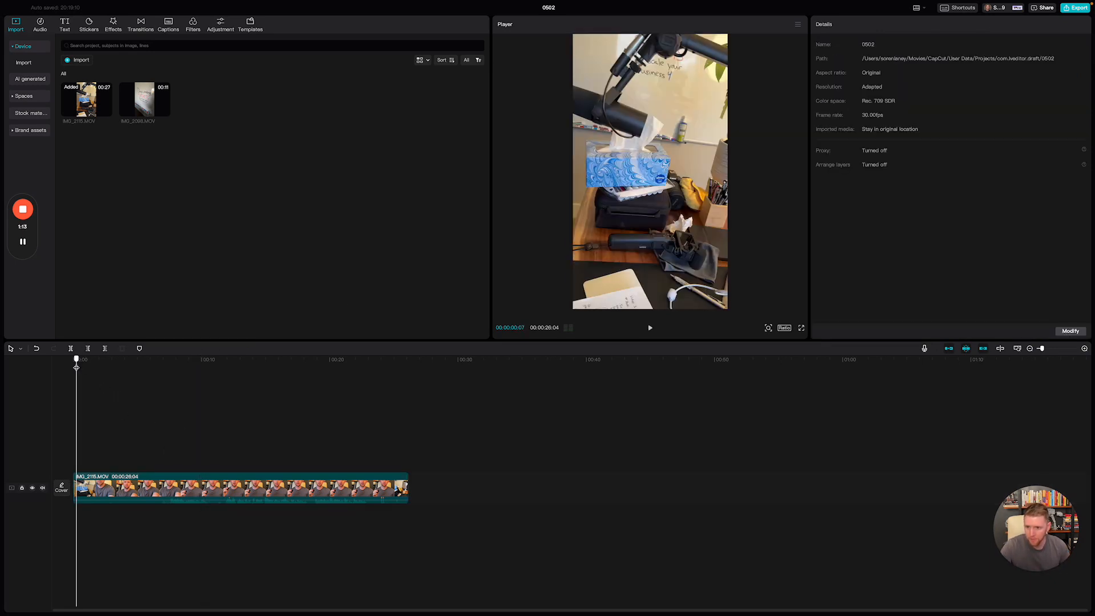
pyautogui.press('space')
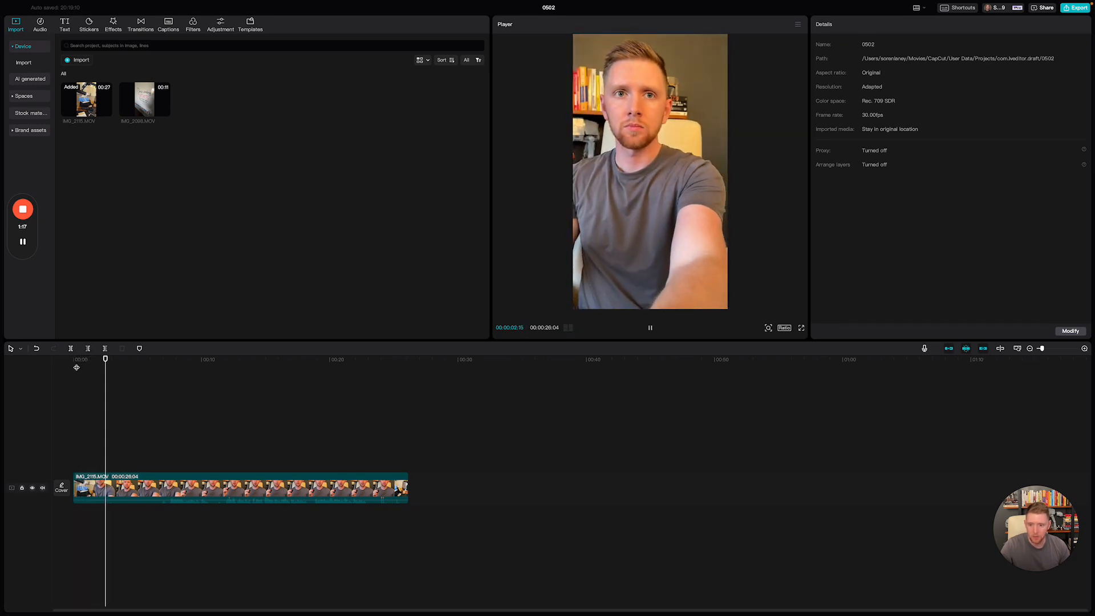
pyautogui.press('space')
pyautogui.press('space')
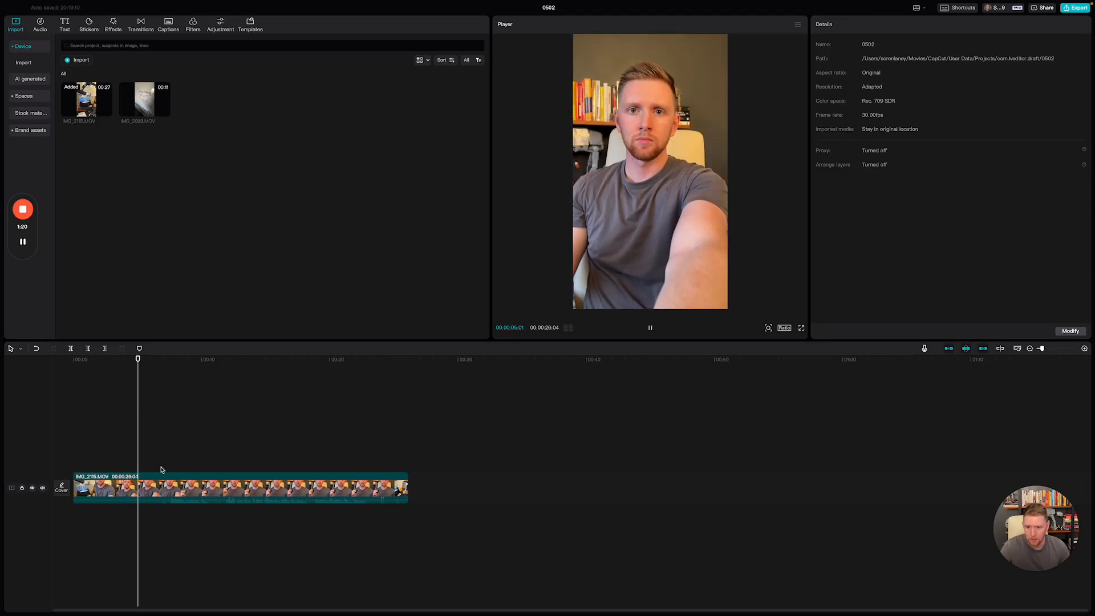
pyautogui.moveTo(166, 362); pyautogui.dragTo(160, 365)
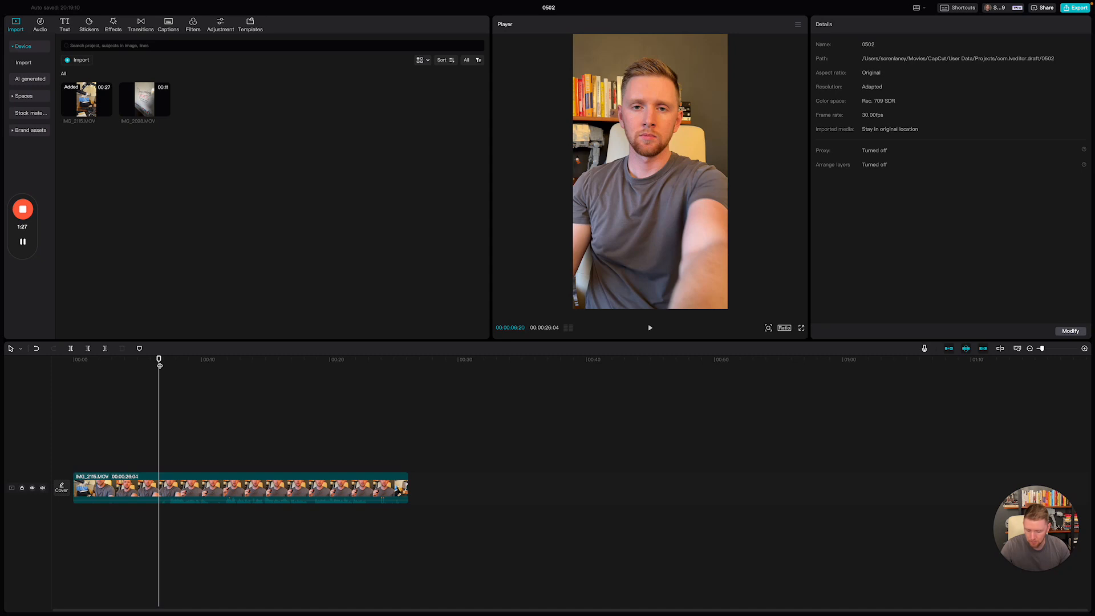
pyautogui.press('super+b')
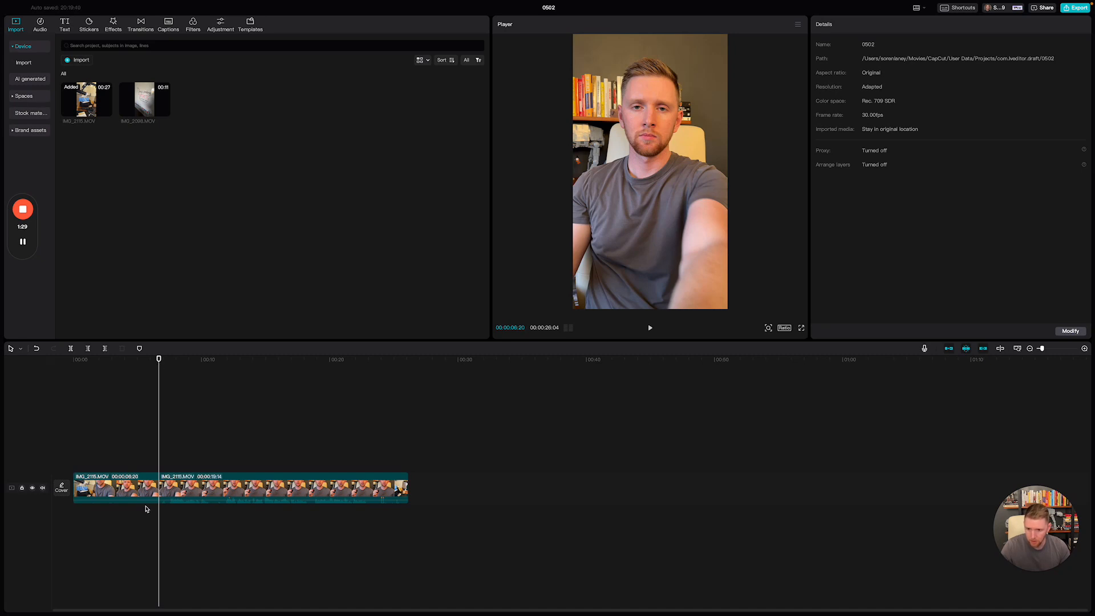
pyautogui.click(123, 486)
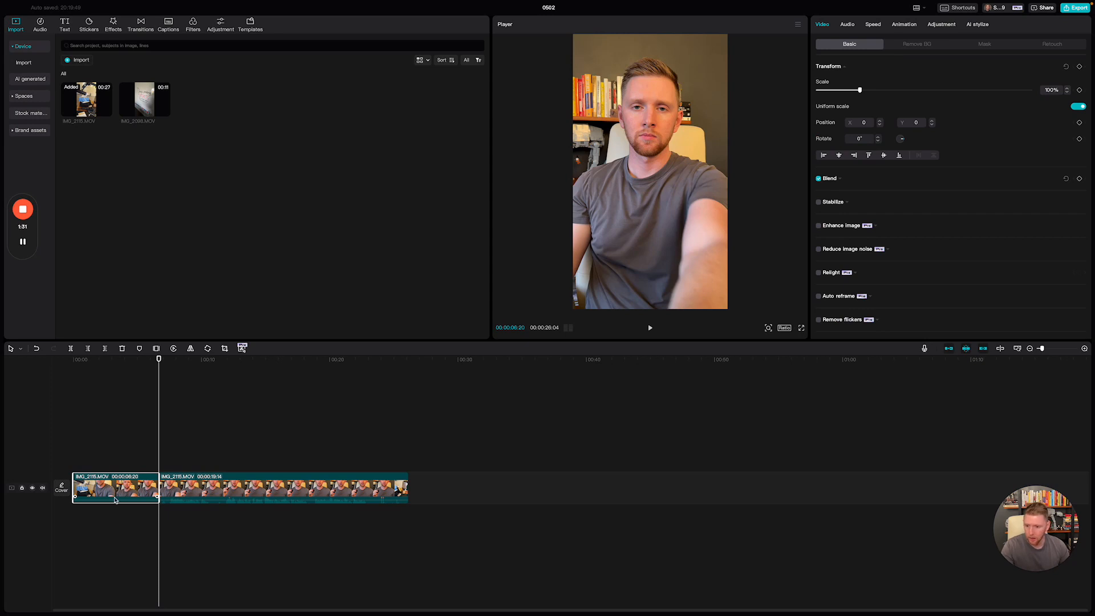
pyautogui.press('Delete')
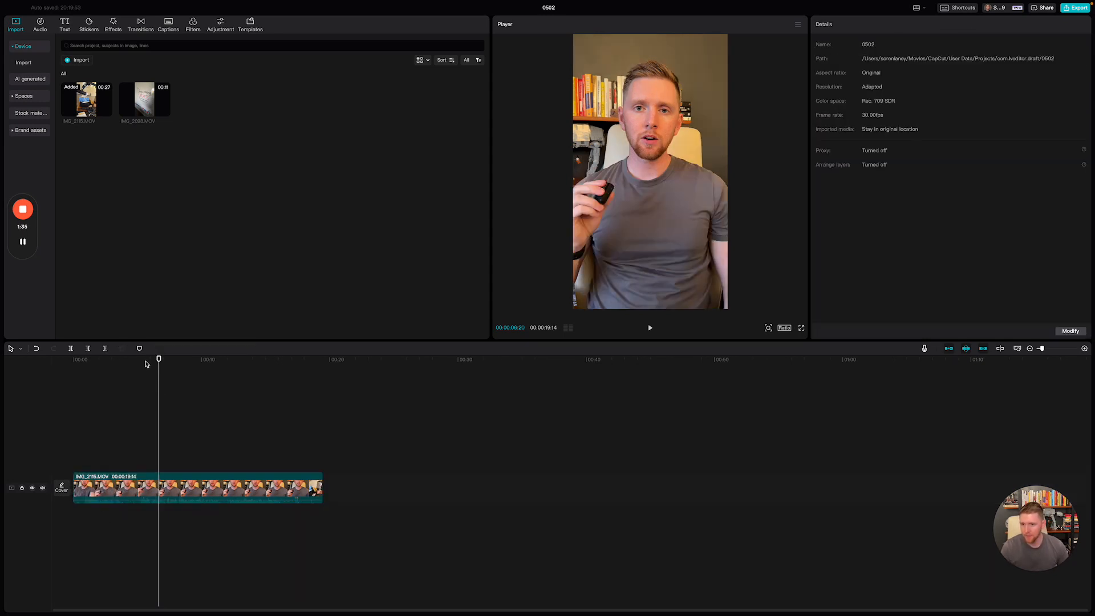
# Tighten the clip's opening by splitting it at 00:00:00:25 and deleting the short section before the cut
pyautogui.moveTo(146, 364); pyautogui.dragTo(66, 367)
pyautogui.press('space')
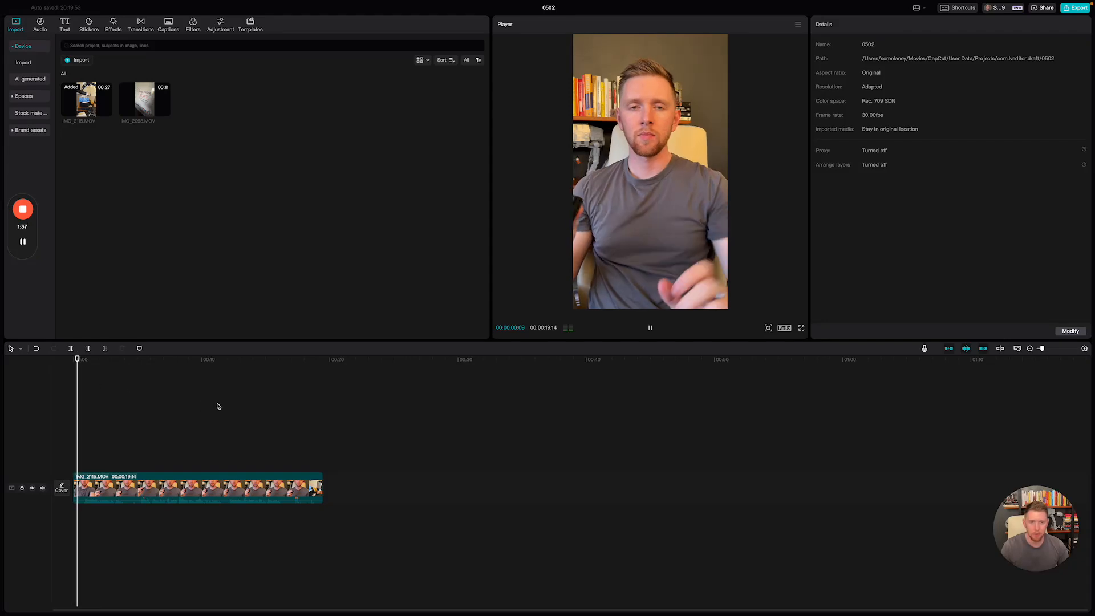
pyautogui.press('space')
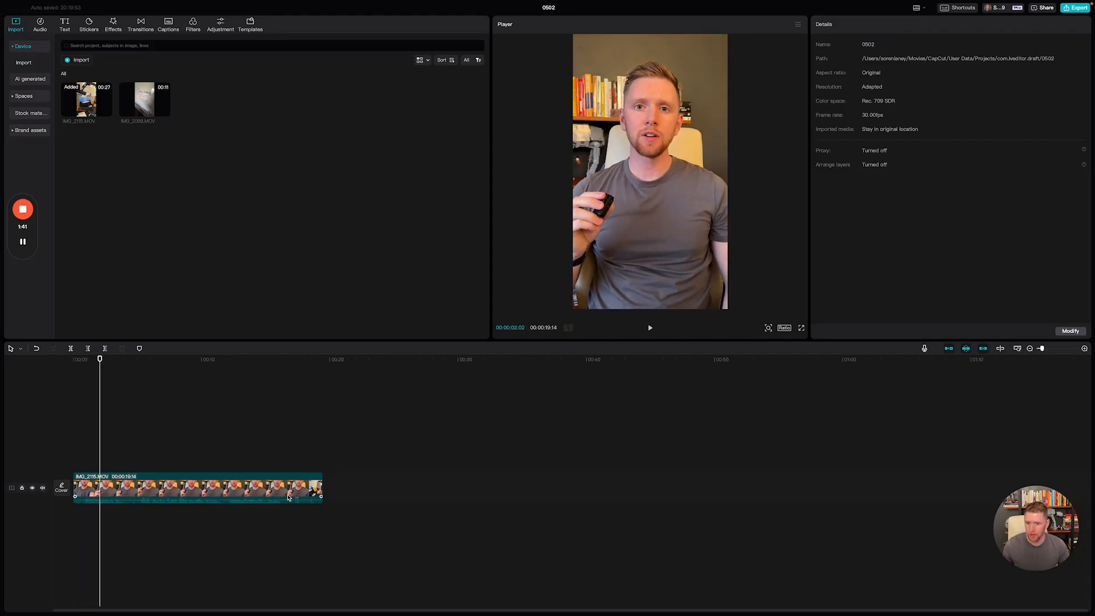
pyautogui.press('super+equal')
pyautogui.press('super+equal')
pyautogui.press('super+equal')
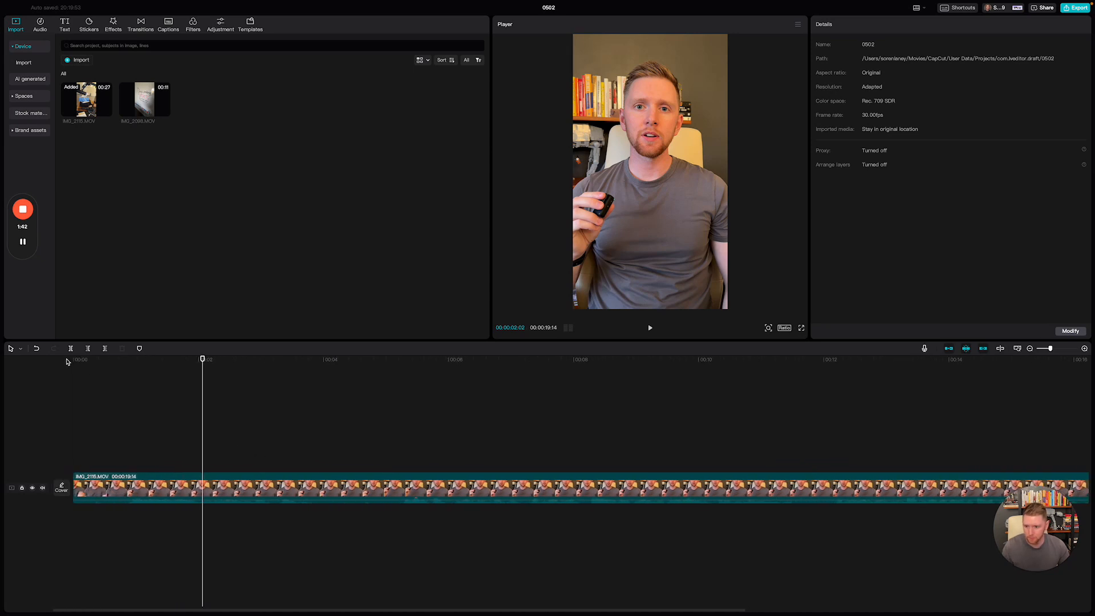
pyautogui.click(79, 360)
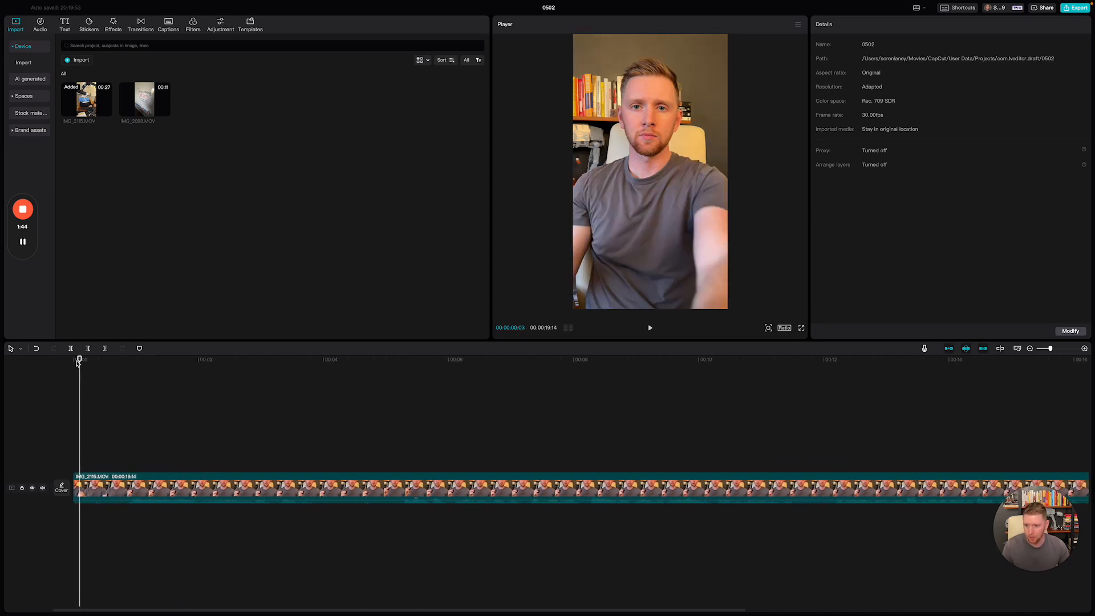
pyautogui.press('space')
pyautogui.press('space')
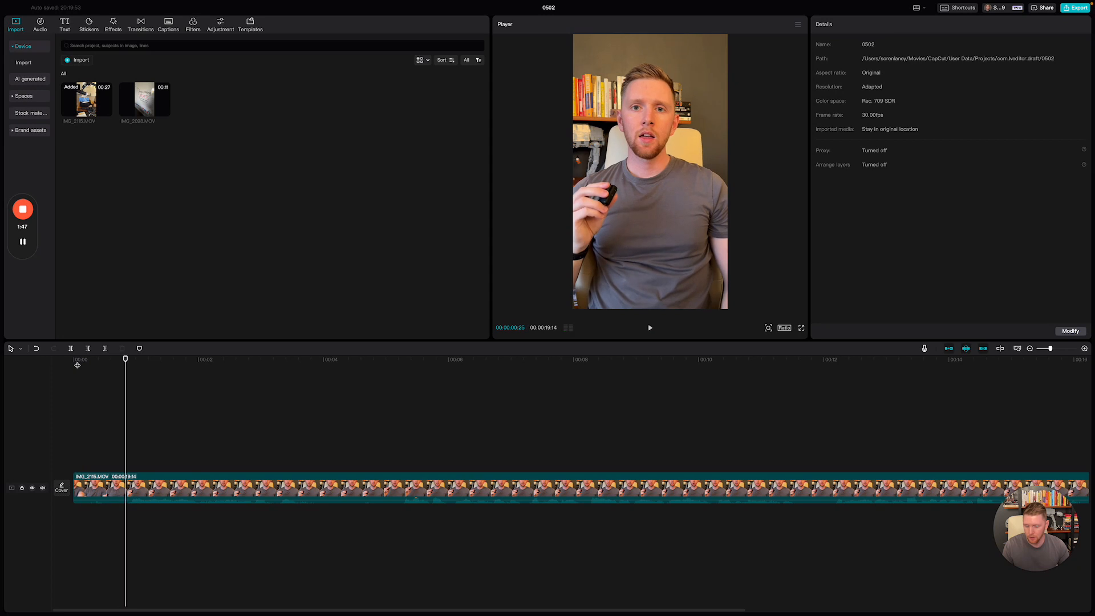
pyautogui.click(160, 487)
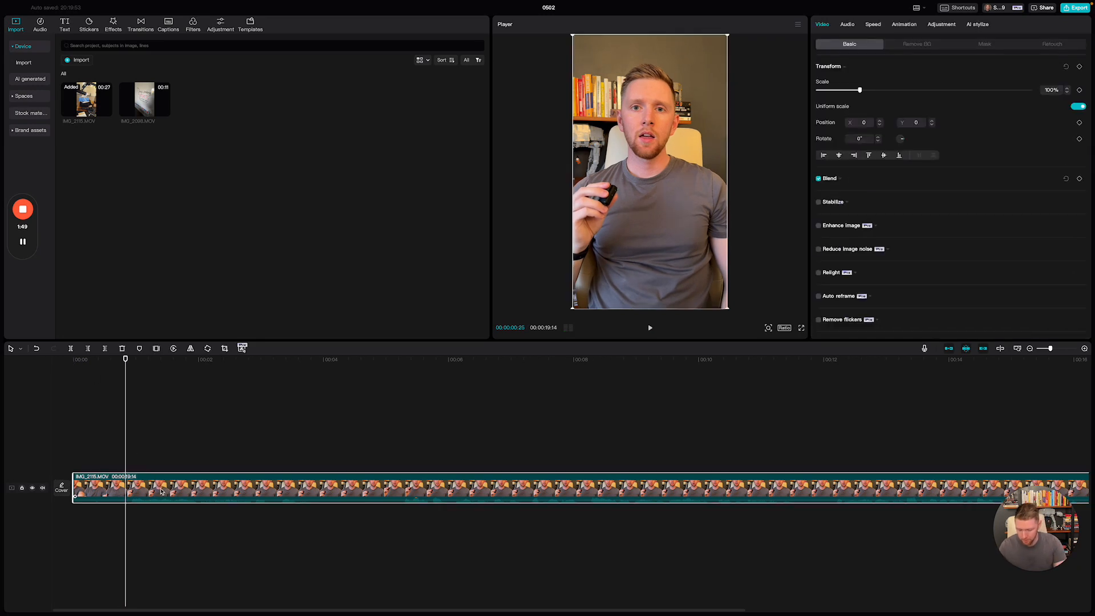
pyautogui.press('super+b')
pyautogui.click(80, 489)
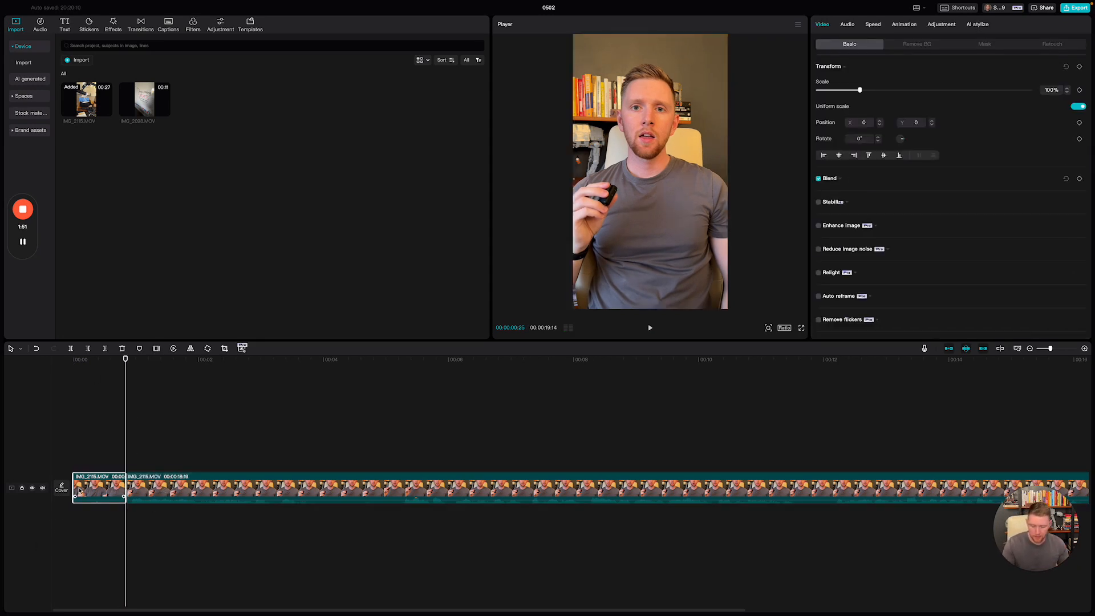
pyautogui.press('Delete')
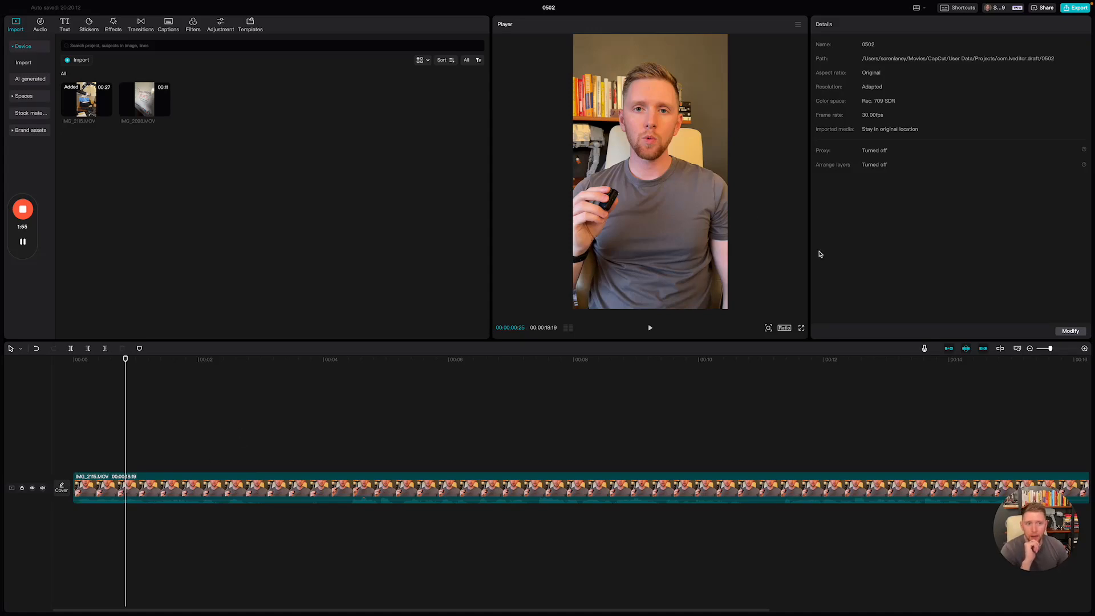
# Run the Remove filler words analysis on the trimmed IMG_2115.MOV clip
pyautogui.click(632, 429)
pyautogui.click(393, 491)
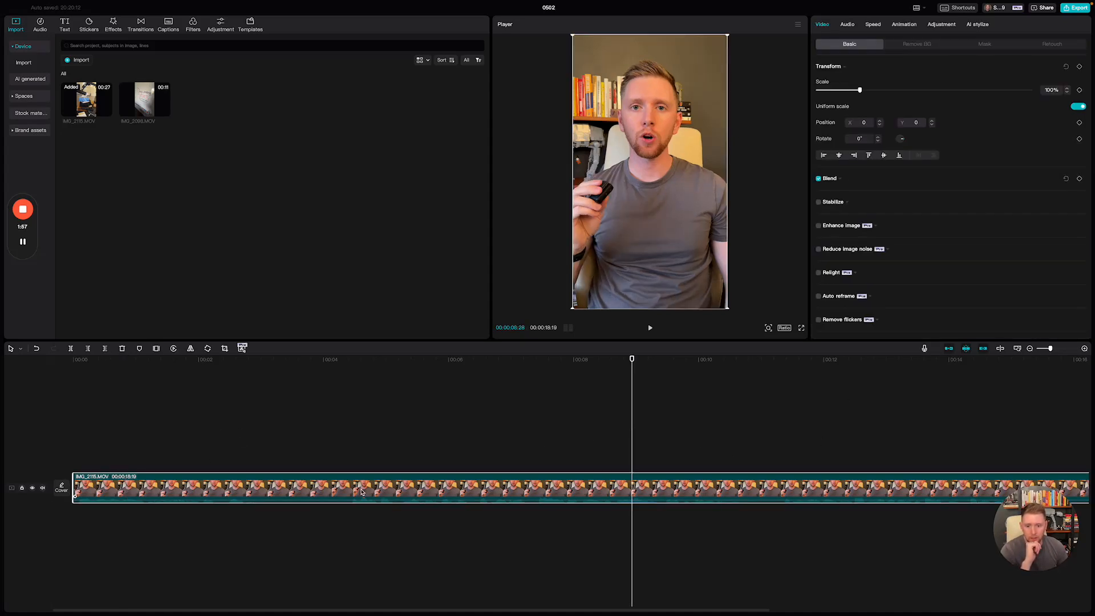
pyautogui.scroll(-1, 867, 191)
pyautogui.scroll(1, 866, 190)
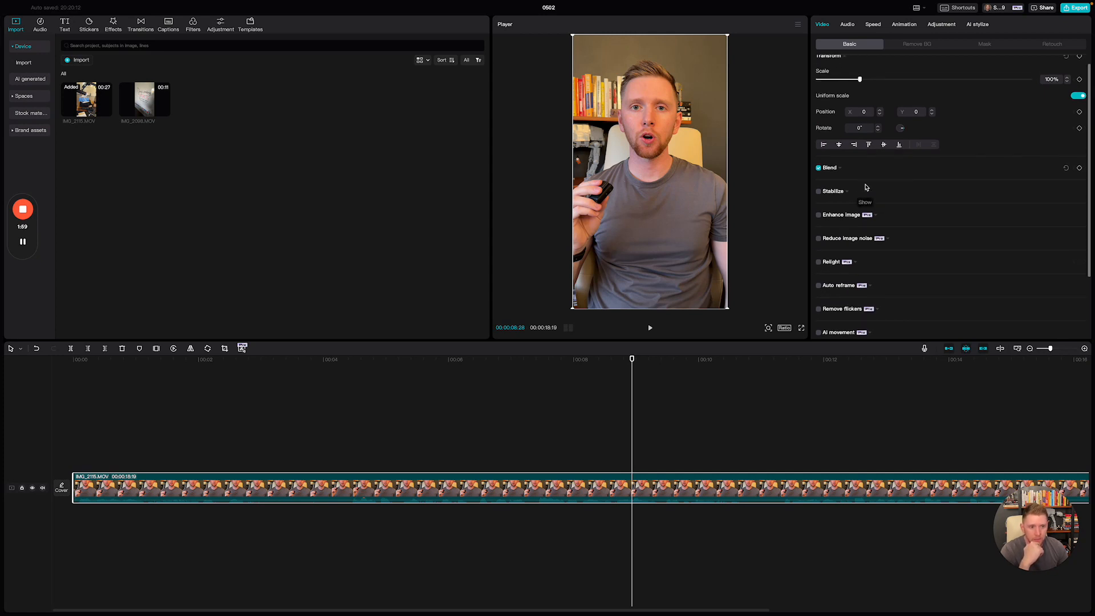
pyautogui.scroll(1, 1001, 163)
pyautogui.scroll(1, 1001, 162)
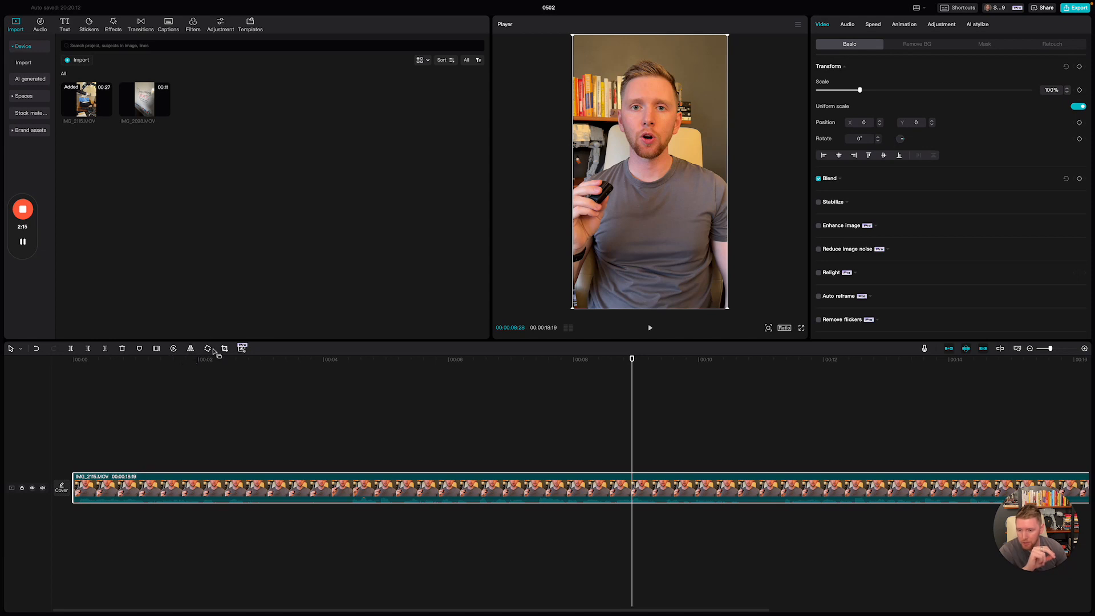
pyautogui.click(242, 349)
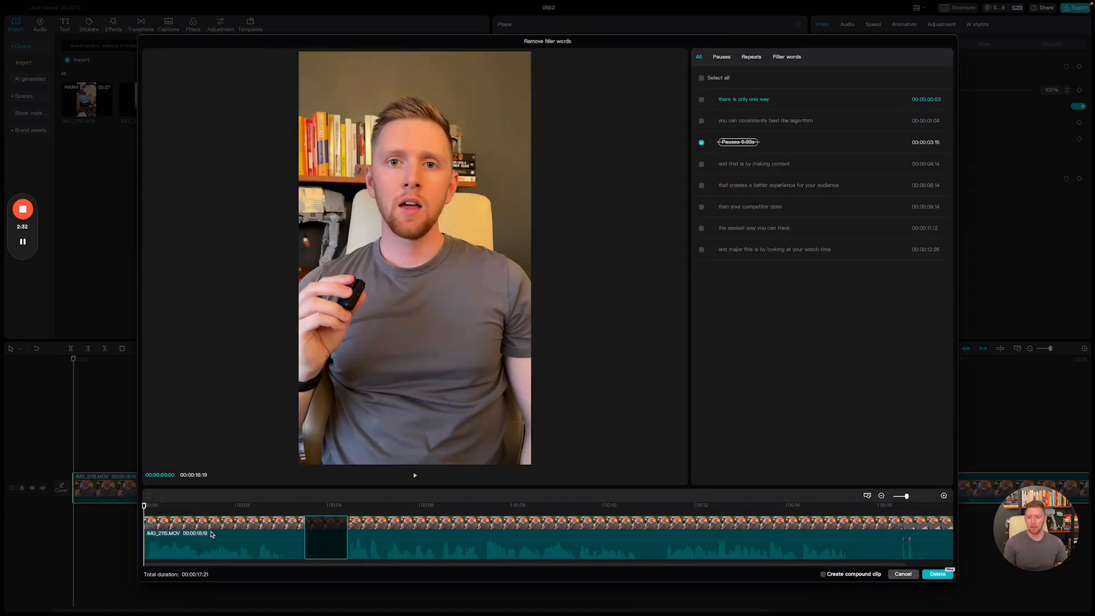
# Play the analysed clip across the marked pause and examine the unmarked gap after "than your competitor does"
pyautogui.press('space')
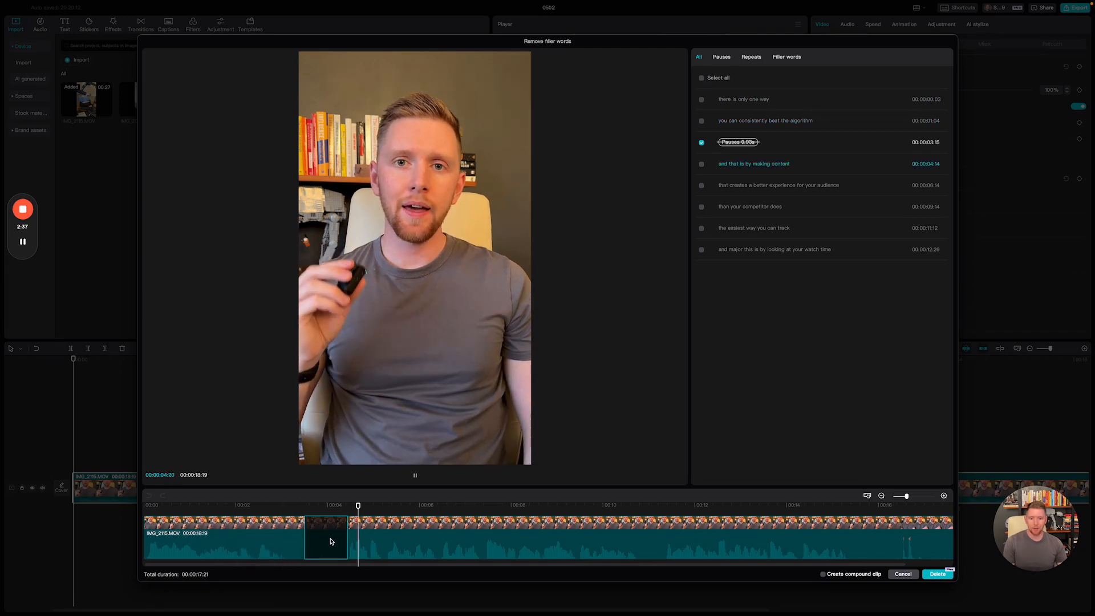
pyautogui.press('space')
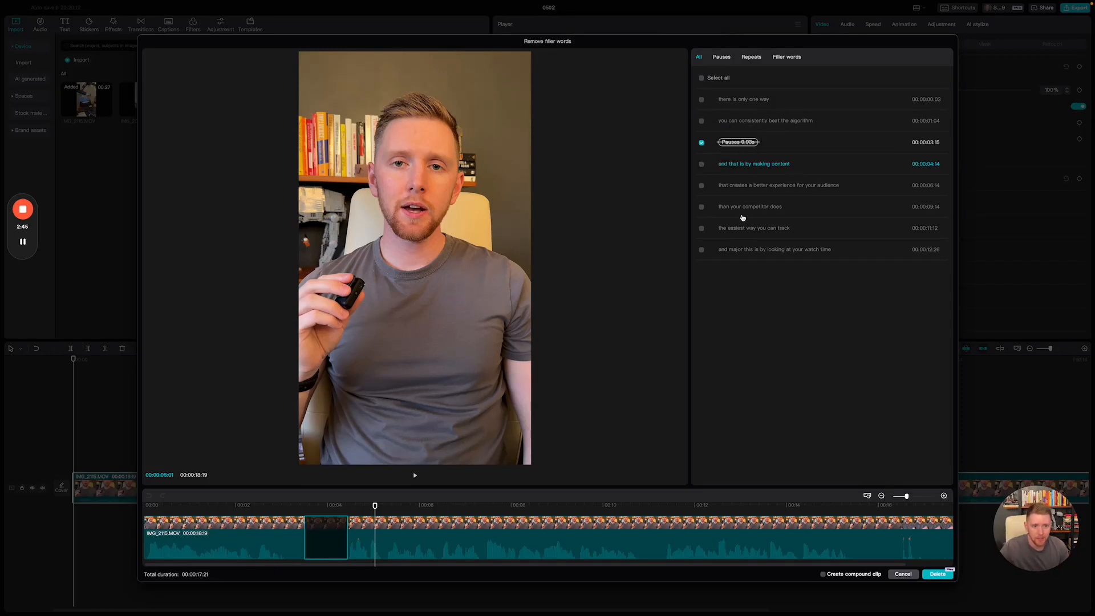
pyautogui.press('space')
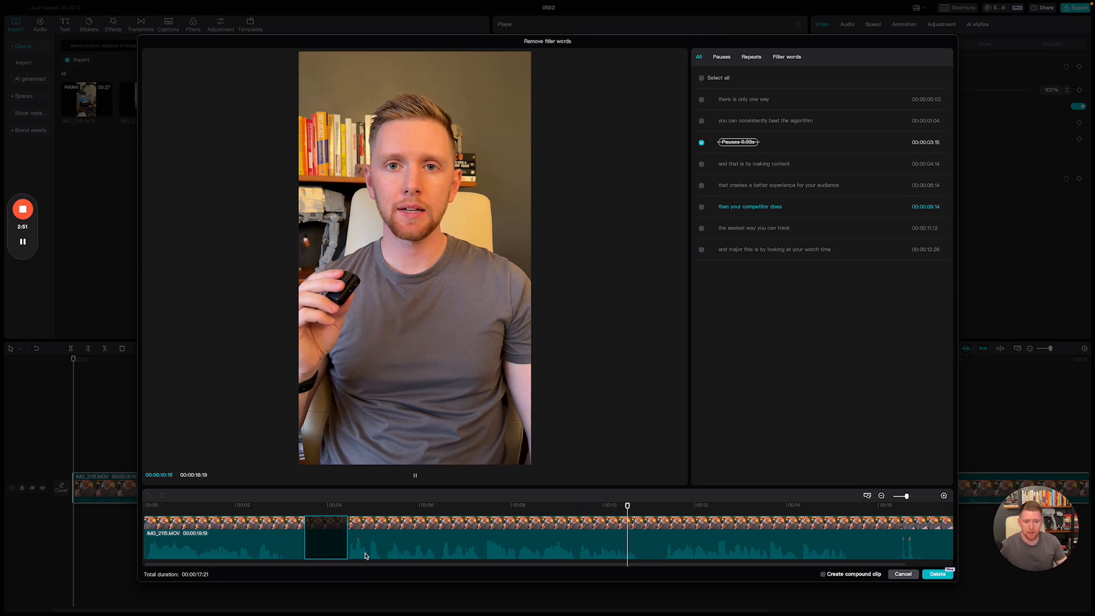
pyautogui.press('space')
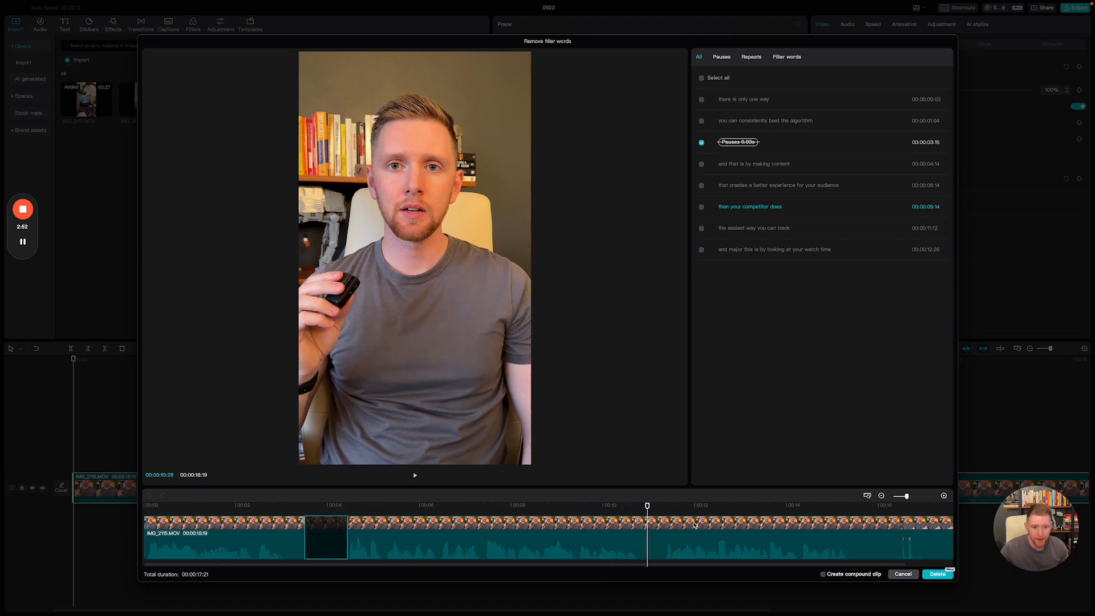
pyautogui.moveTo(649, 517)
pyautogui.mouseDown()
pyautogui.moveTo(639, 517)
pyautogui.moveTo(682, 518)
pyautogui.moveTo(638, 519)
pyautogui.mouseUp()
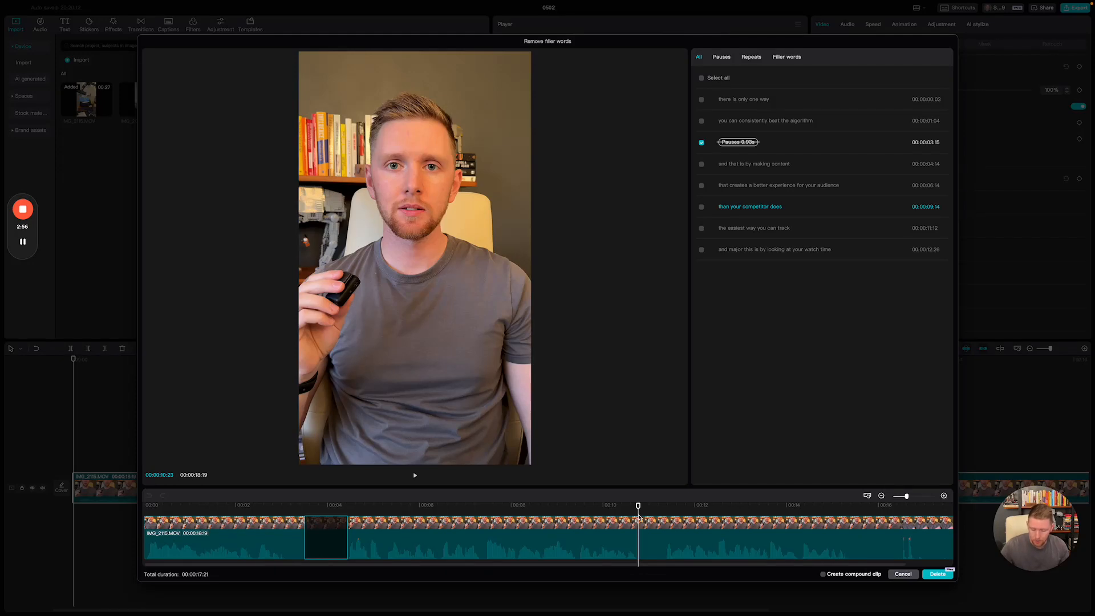
pyautogui.moveTo(640, 516); pyautogui.dragTo(662, 515)
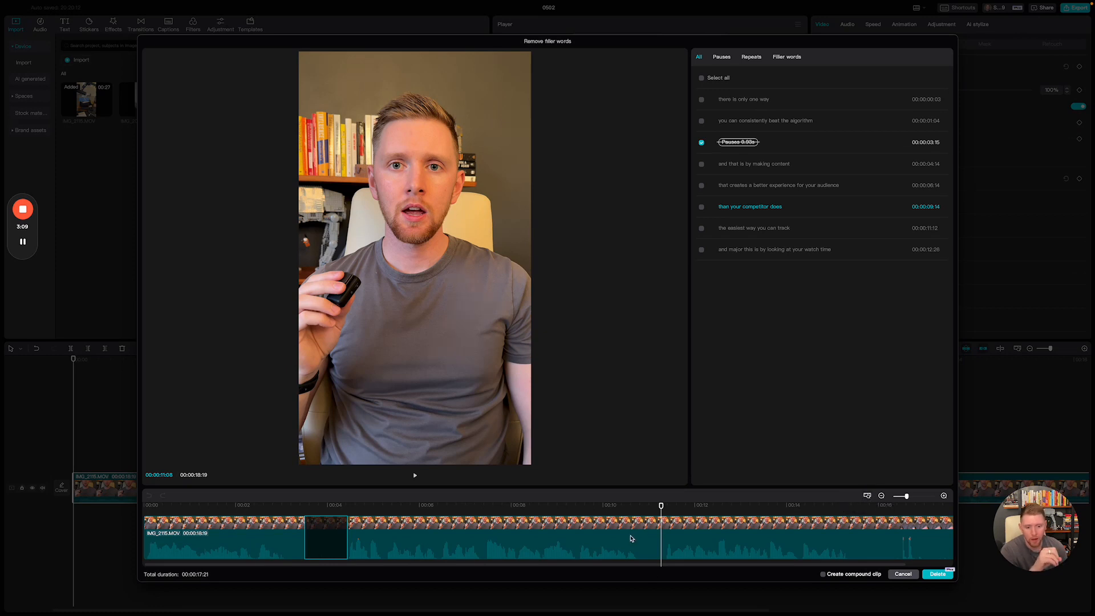
pyautogui.moveTo(661, 522)
pyautogui.mouseDown()
pyautogui.moveTo(627, 521)
pyautogui.moveTo(659, 521)
pyautogui.moveTo(650, 518)
pyautogui.mouseUp()
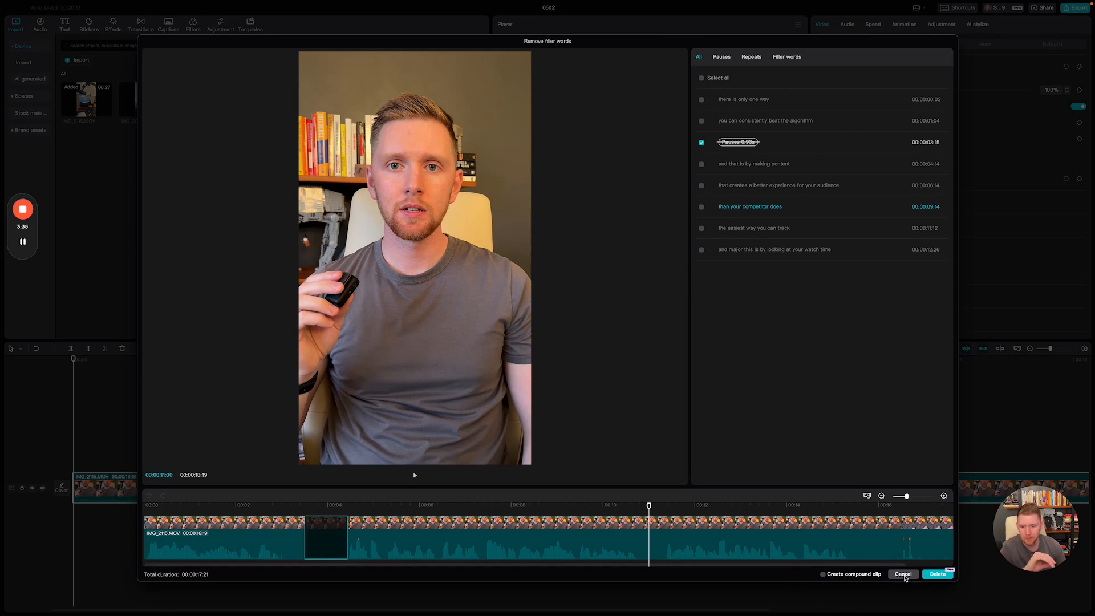
# Extend the start of the marked pause back to 00:00:03:02 and play across the cut to check it
pyautogui.moveTo(305, 549); pyautogui.dragTo(287, 548)
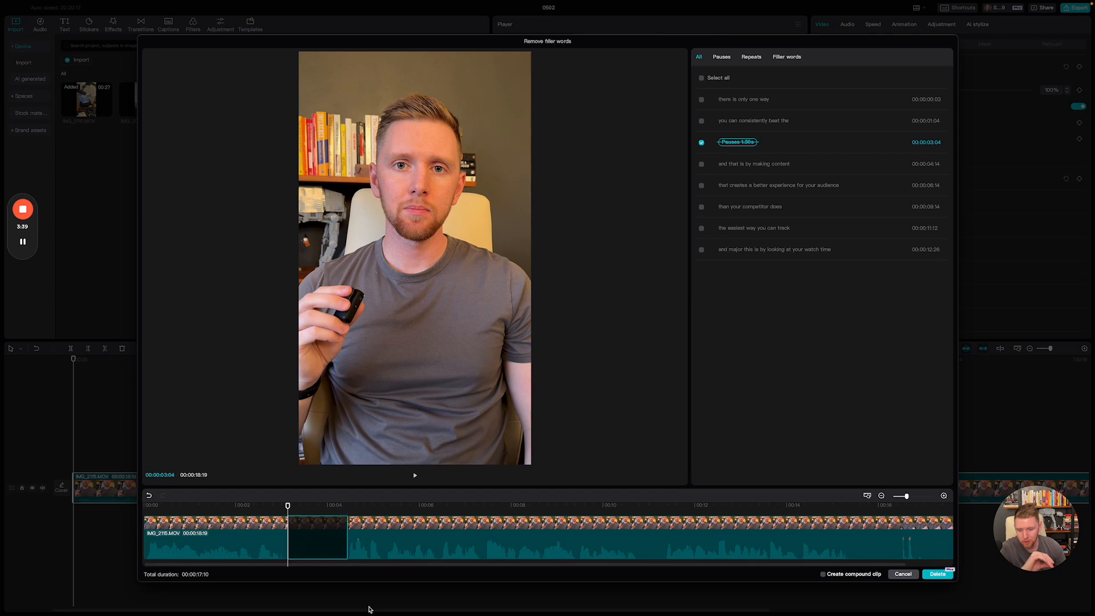
pyautogui.click(286, 538)
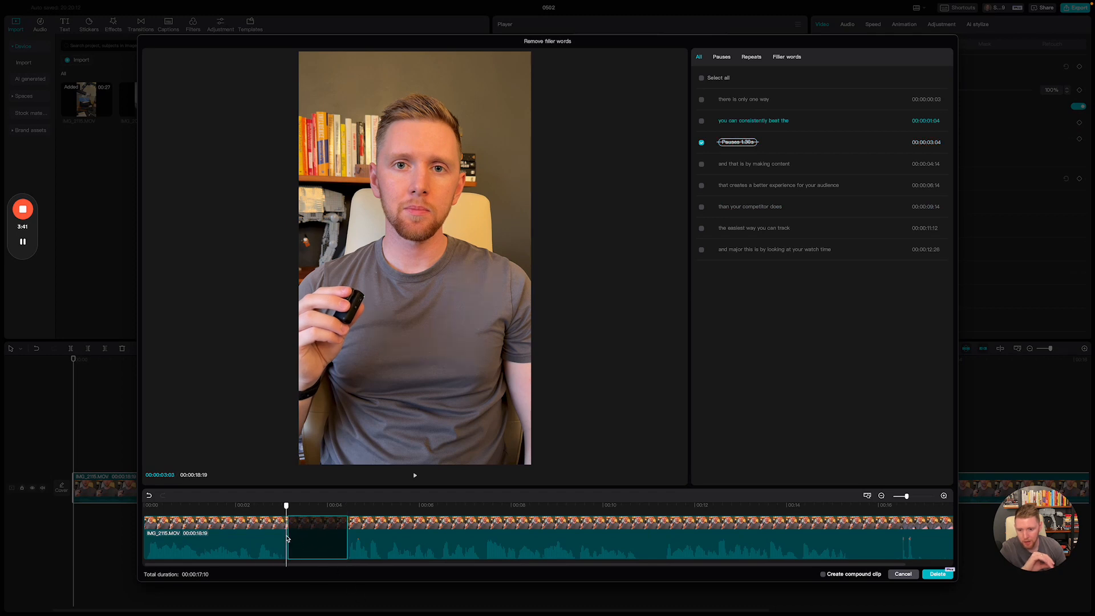
pyautogui.moveTo(289, 537); pyautogui.dragTo(285, 536)
pyautogui.click(234, 514)
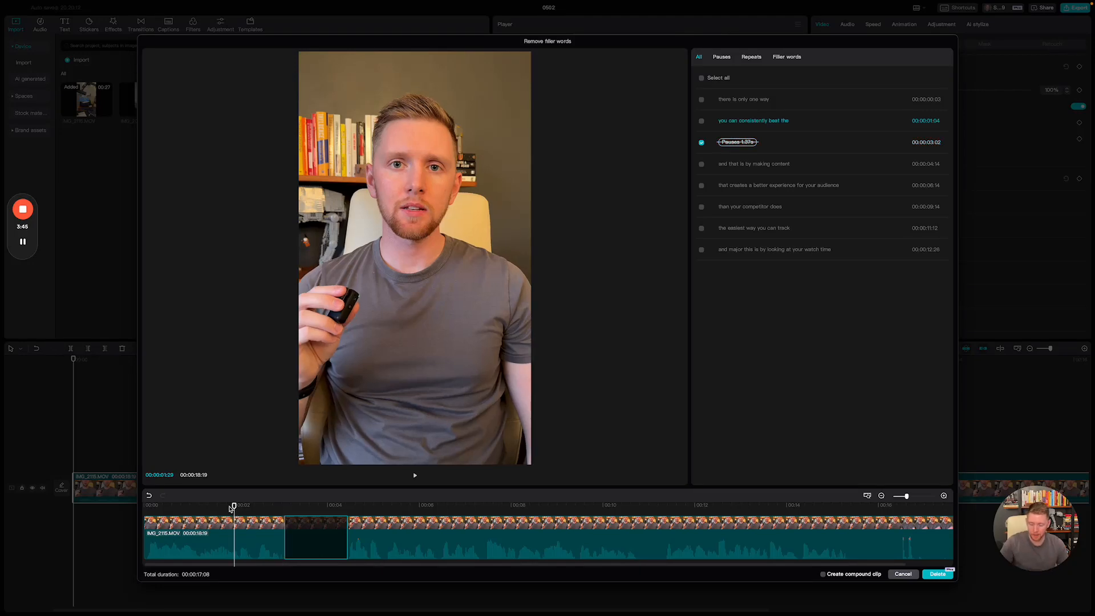
pyautogui.press('space')
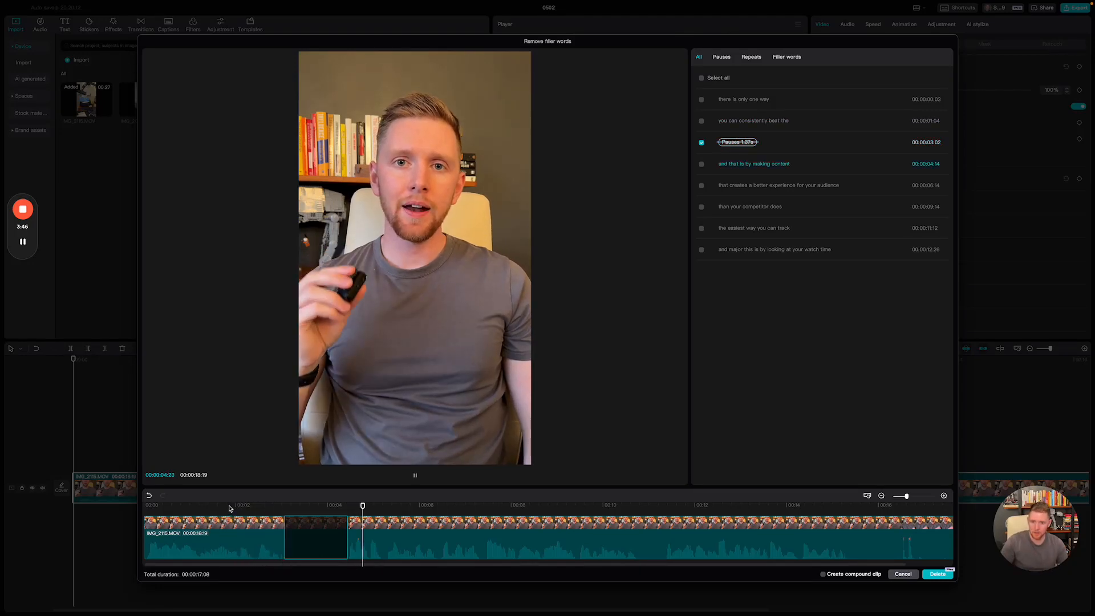
pyautogui.press('space')
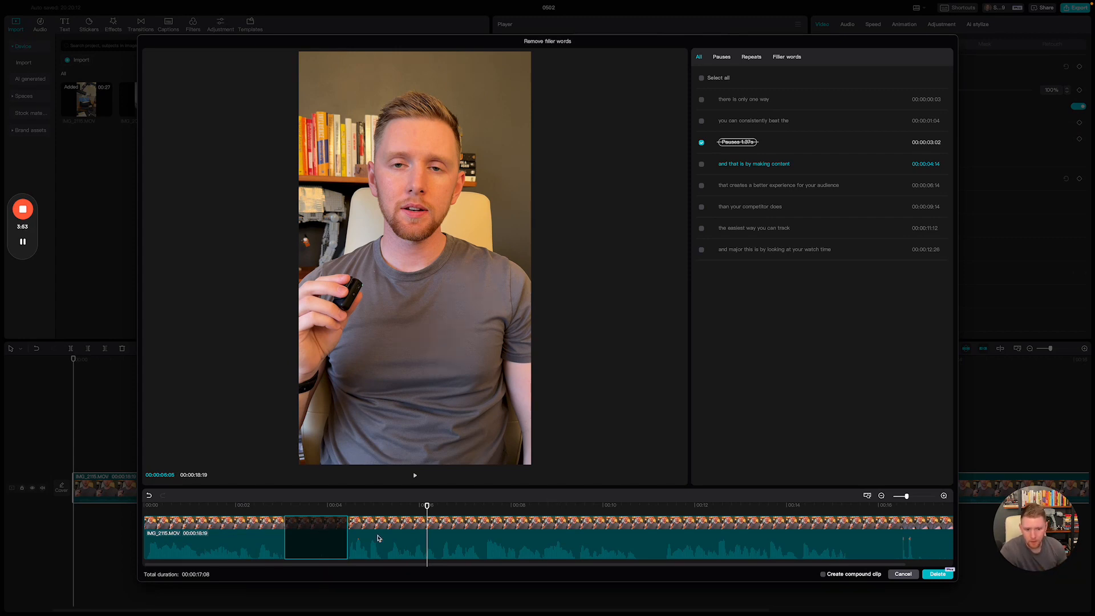
# Locate the unmarked gap before "the easiest way you can track" and mark the line "than your competitor does" for removal
pyautogui.click(674, 543)
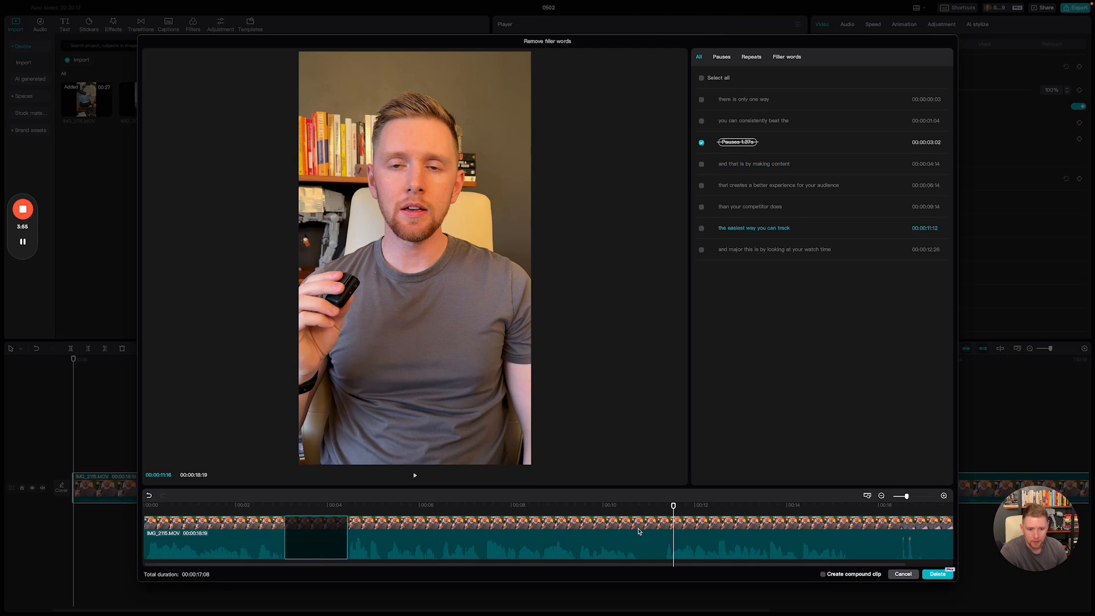
pyautogui.click(639, 532)
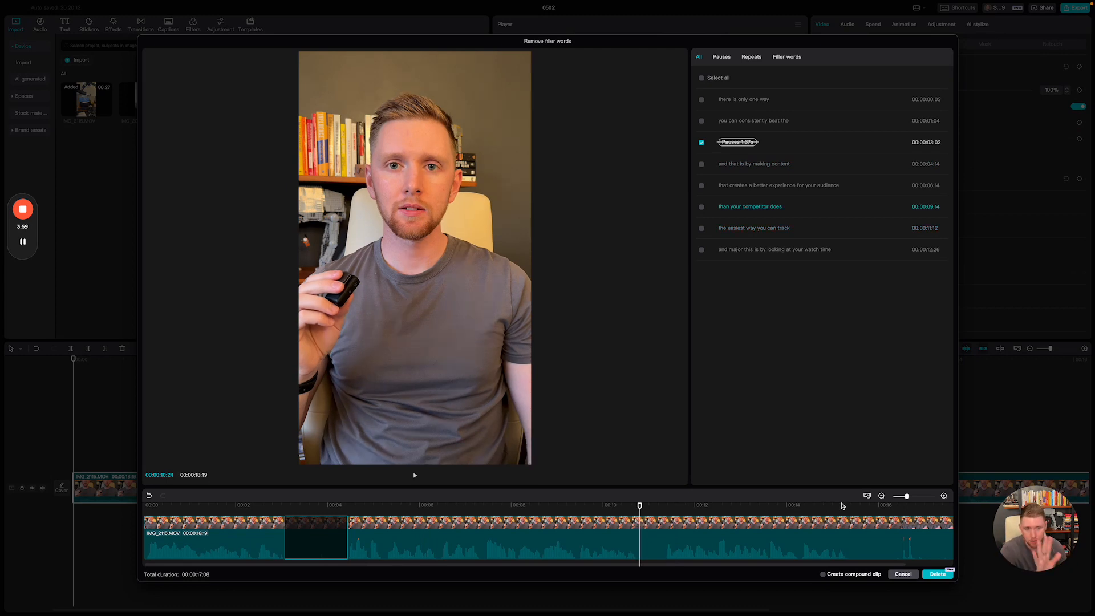
pyautogui.click(702, 207)
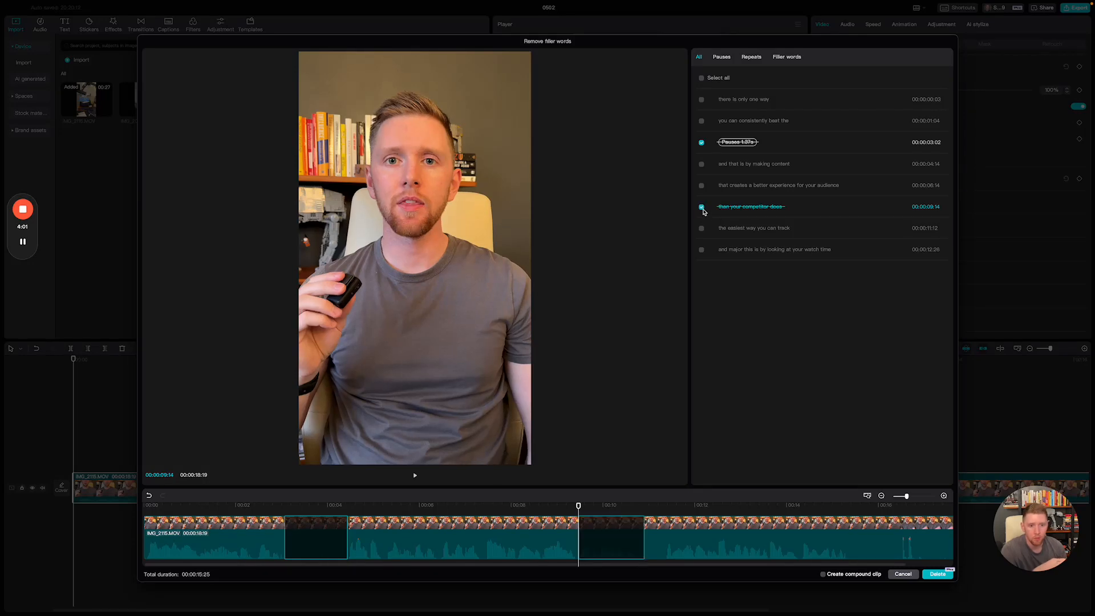
pyautogui.click(702, 208)
pyautogui.click(703, 207)
pyautogui.click(702, 207)
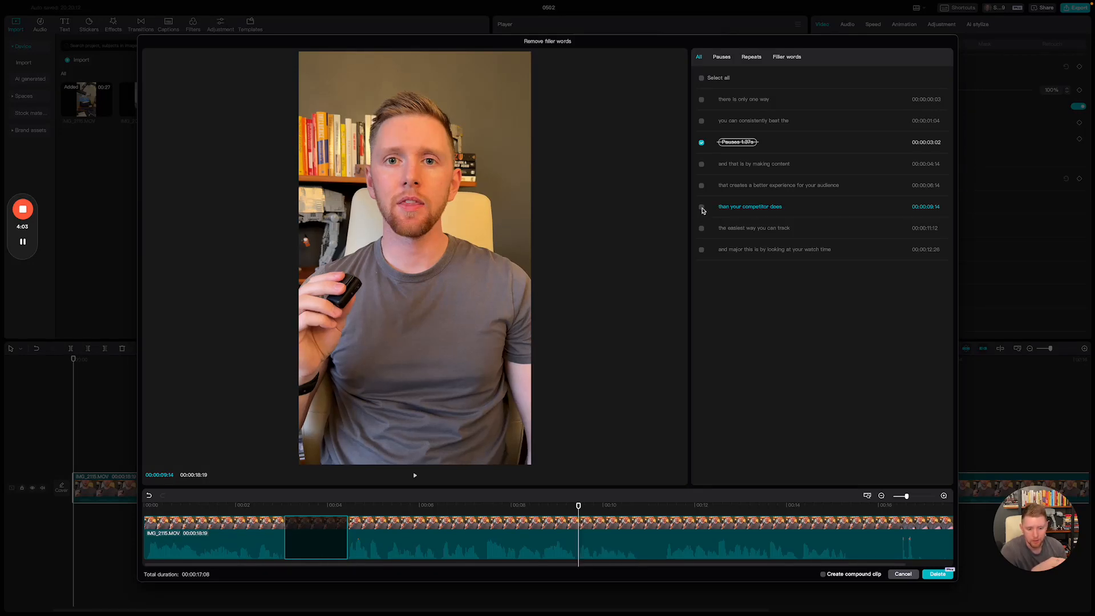
pyautogui.click(702, 208)
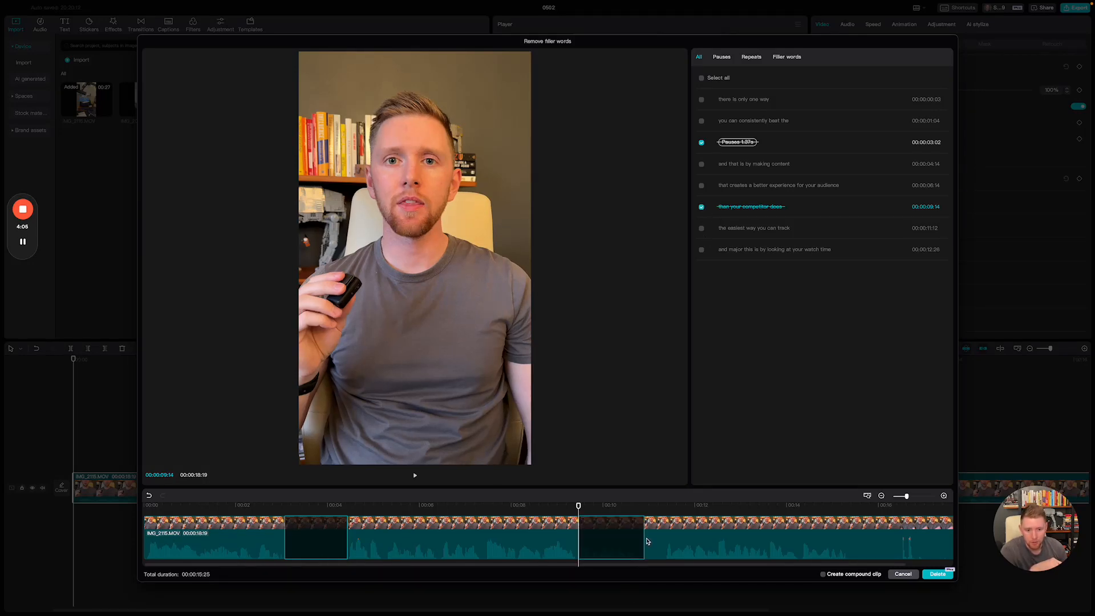
# Adjust the "than your competitor does" marked section to span only 00:00:10:22 to 00:00:11:11, and play from before it through the closing line
pyautogui.moveTo(644, 538); pyautogui.dragTo(666, 539)
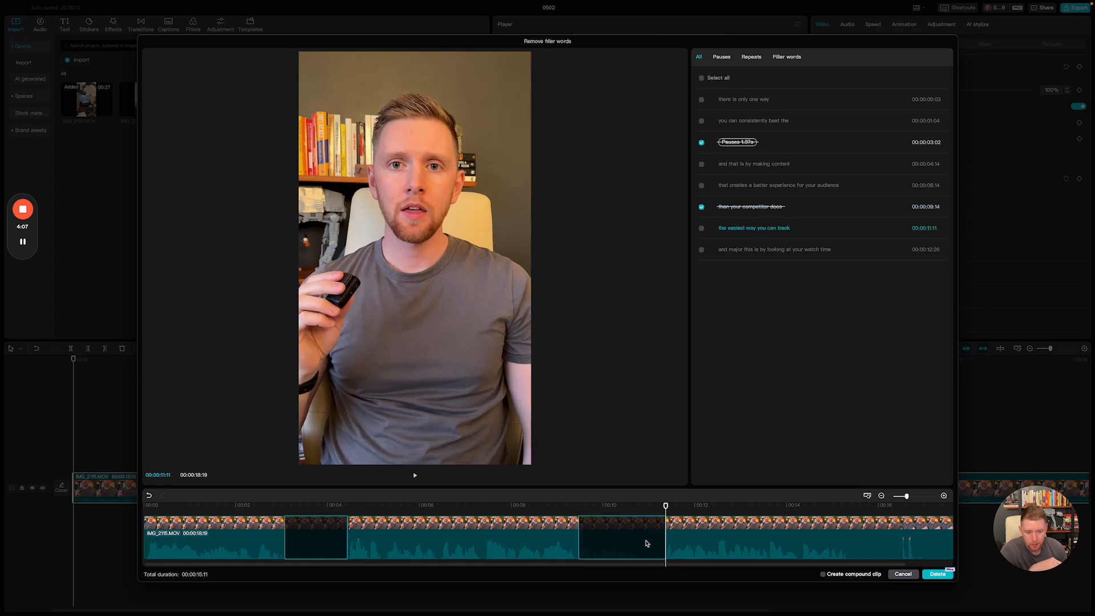
pyautogui.moveTo(578, 540); pyautogui.dragTo(644, 540)
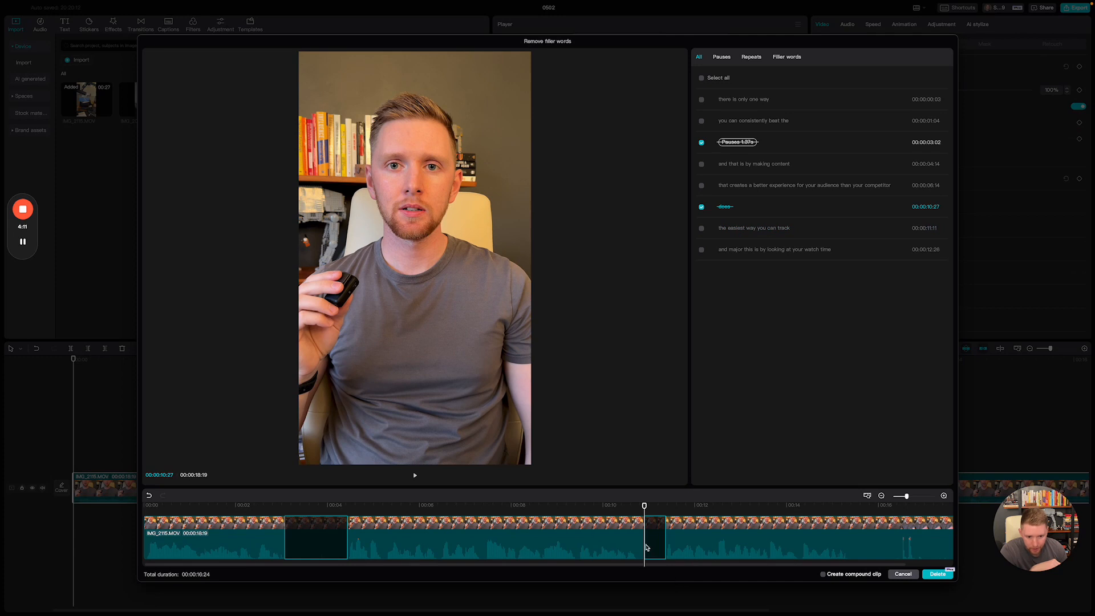
pyautogui.moveTo(643, 548); pyautogui.dragTo(637, 542)
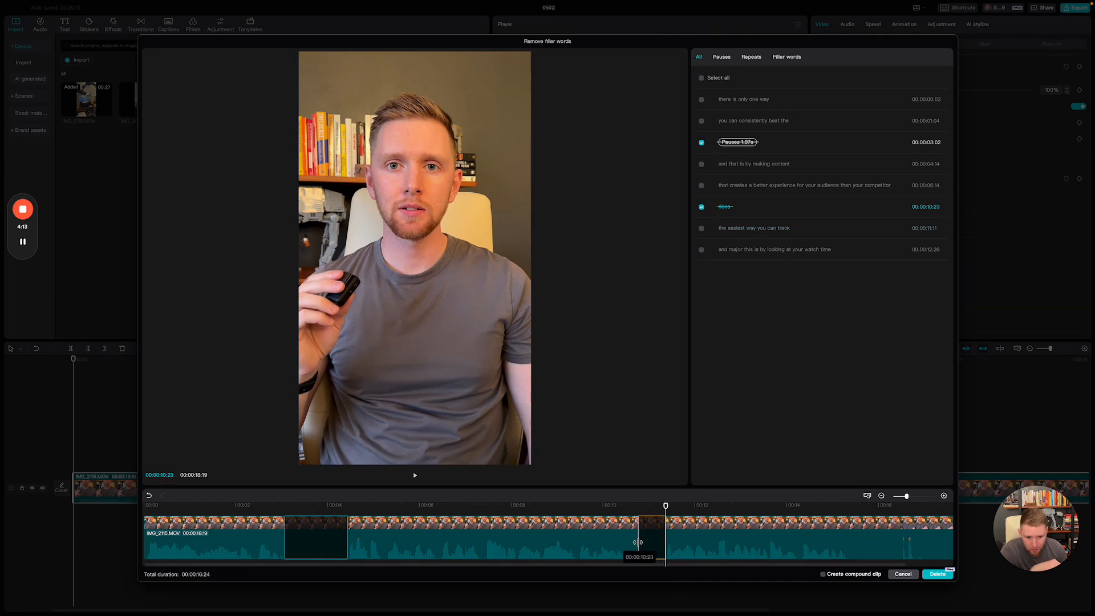
pyautogui.click(589, 508)
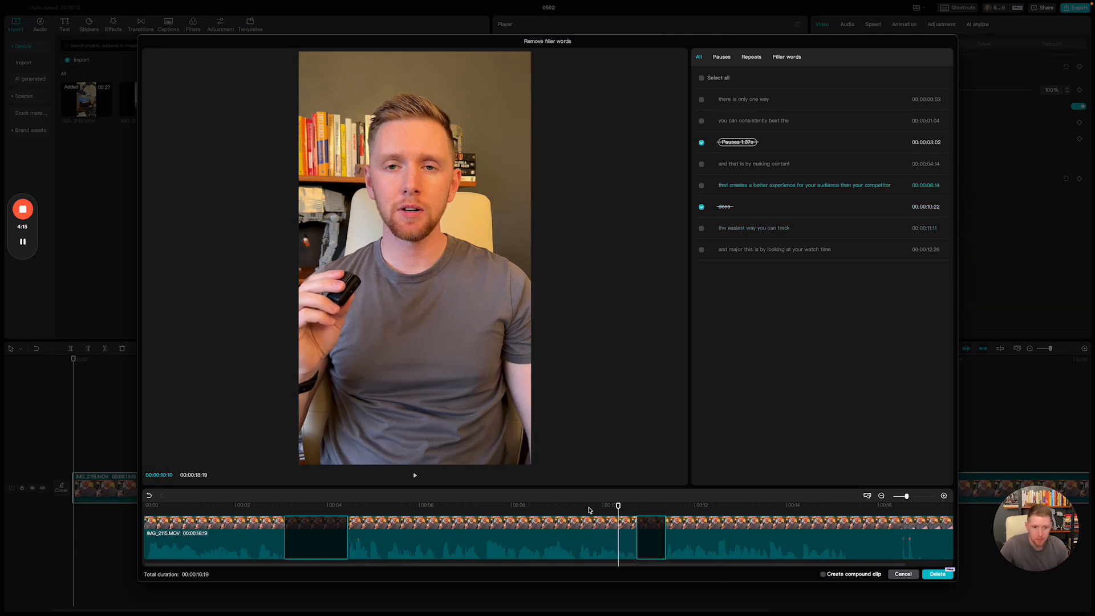
pyautogui.press('space')
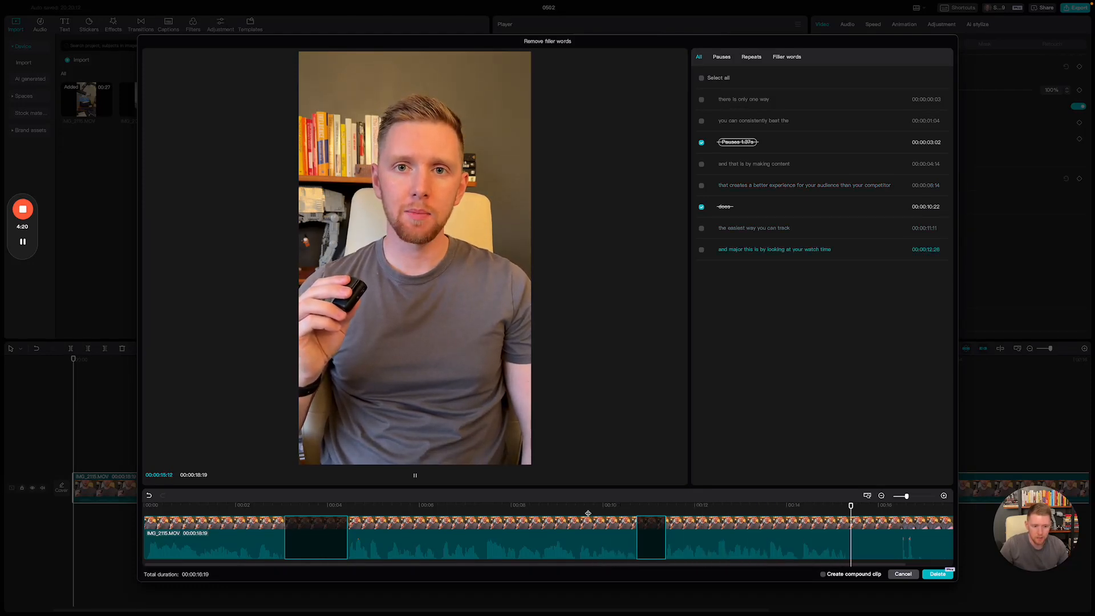
pyautogui.press('space')
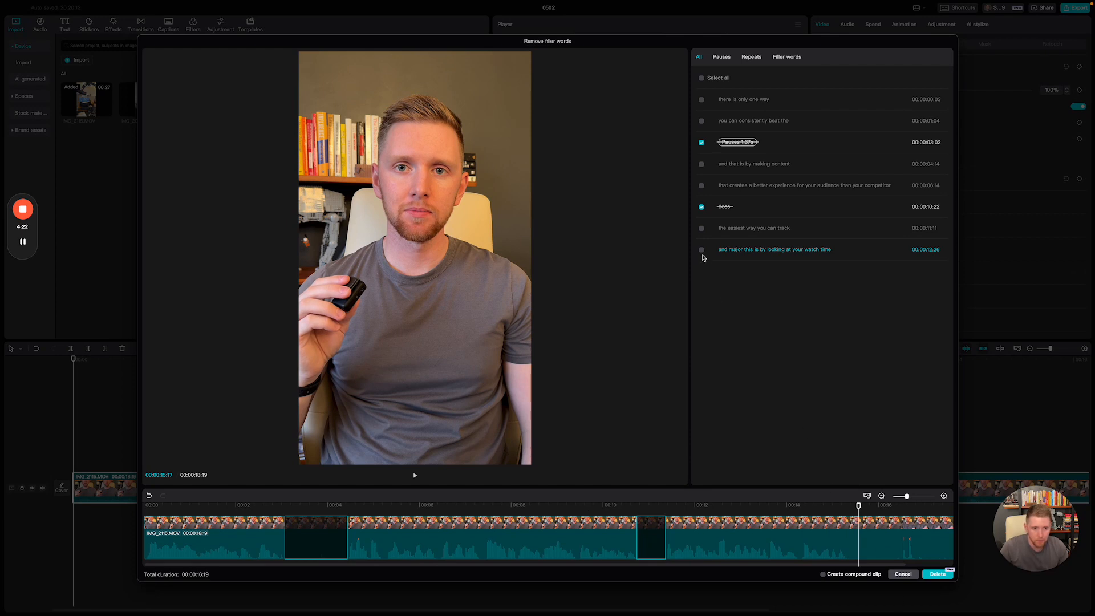
# Mark the closing line for removal, extend its marked section to the clip's end and move its start to 00:00:15:11
pyautogui.click(702, 251)
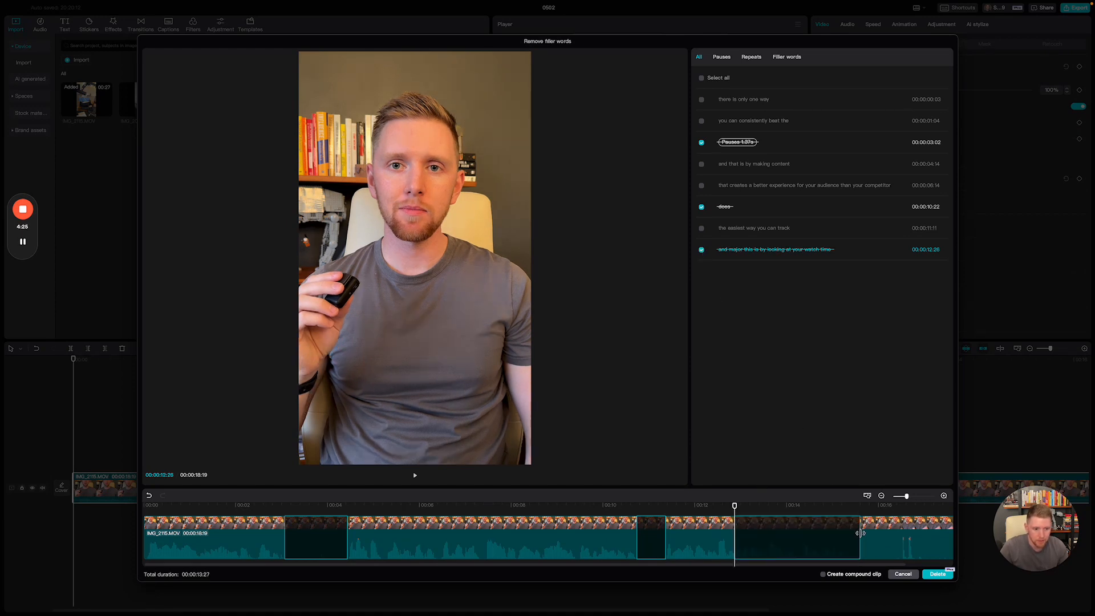
pyautogui.moveTo(860, 534); pyautogui.dragTo(960, 538)
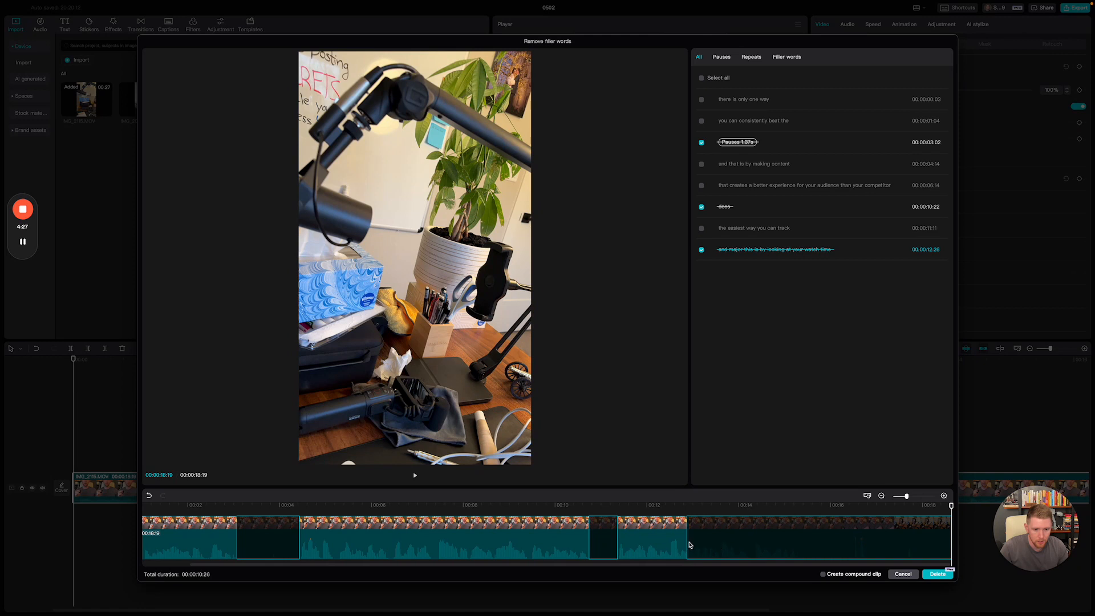
pyautogui.moveTo(686, 541); pyautogui.dragTo(802, 556)
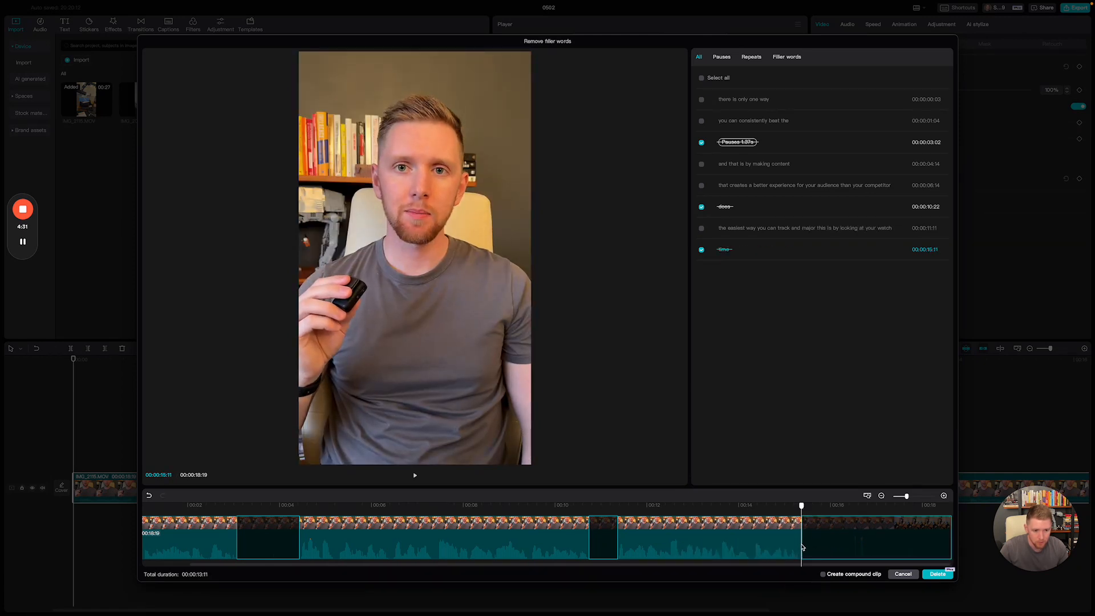
# Fine-tune the start of the ending's marked section to 00:00:15:10, playing the ending to check the cut
pyautogui.press('Left')
pyautogui.press('Left')
pyautogui.press('Left')
pyautogui.press('Left')
pyautogui.press('Left')
pyautogui.press('Left')
pyautogui.press('Left')
pyautogui.press('Left')
pyautogui.press('Left')
pyautogui.press('Left')
pyautogui.press('Left')
pyautogui.press('Left')
pyautogui.press('Left')
pyautogui.press('Left')
pyautogui.press('Left')
pyautogui.press('Left')
pyautogui.press('Left')
pyautogui.press('Left')
pyautogui.press('Left')
pyautogui.press('Left')
pyautogui.moveTo(800, 540); pyautogui.dragTo(798, 543)
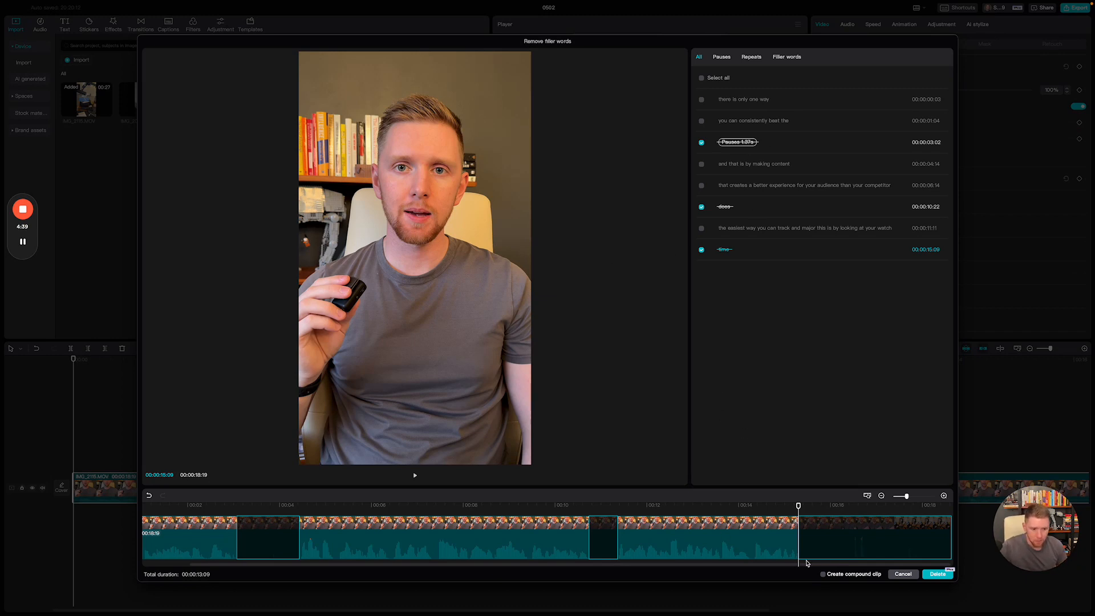
pyautogui.click(734, 511)
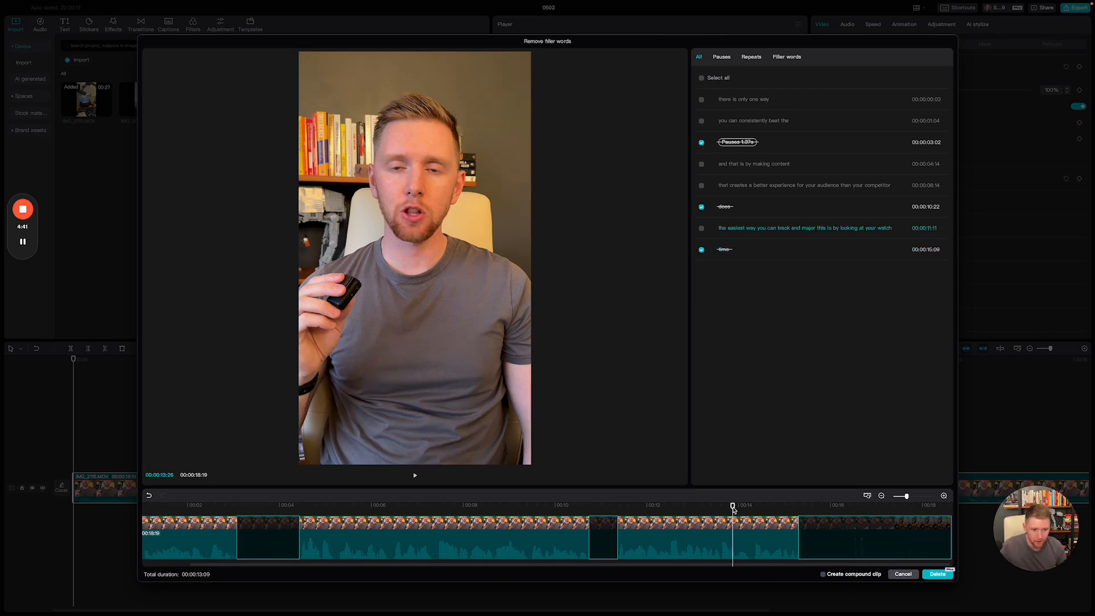
pyautogui.press('space')
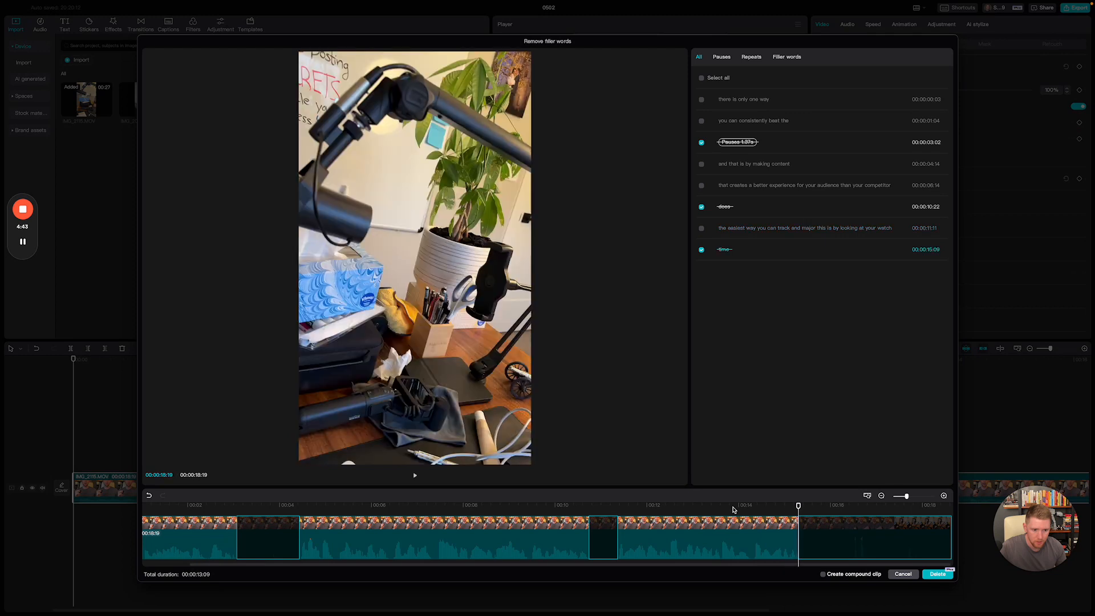
pyautogui.press('space')
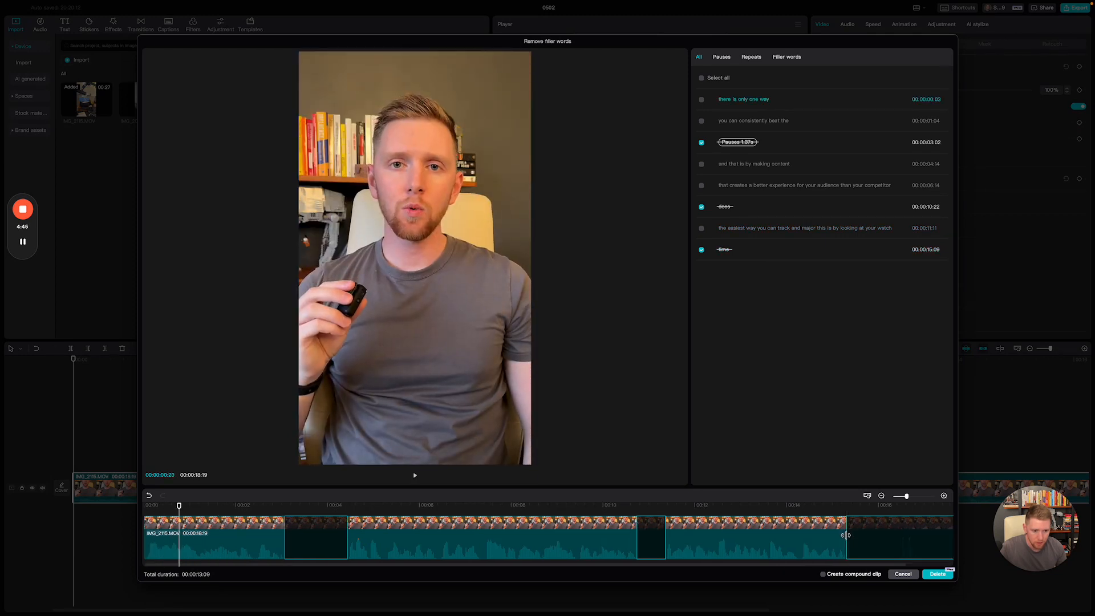
pyautogui.click(847, 535)
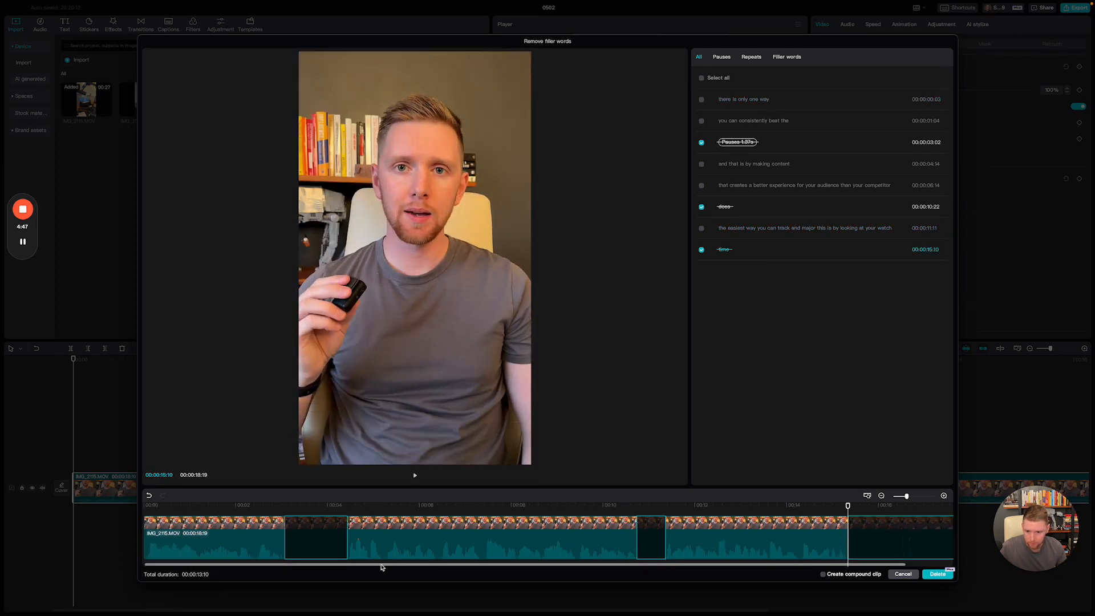
pyautogui.press('space')
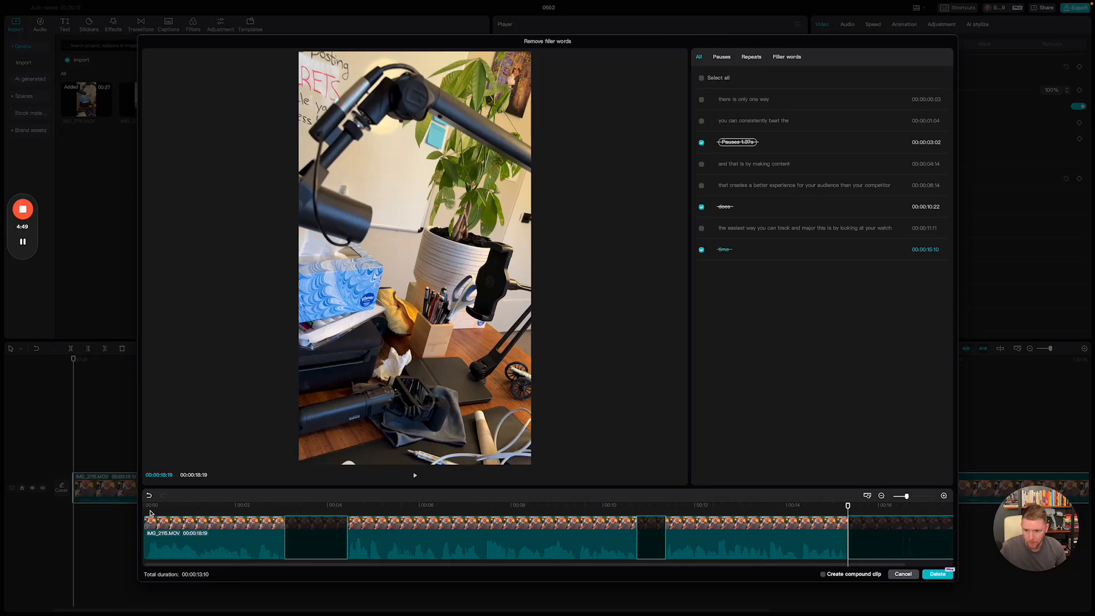
# Play from the beginning, mark "and that is by making content" and narrow its marked section to the gap from 00:00:05:05 to 00:00:05:10
pyautogui.press('space')
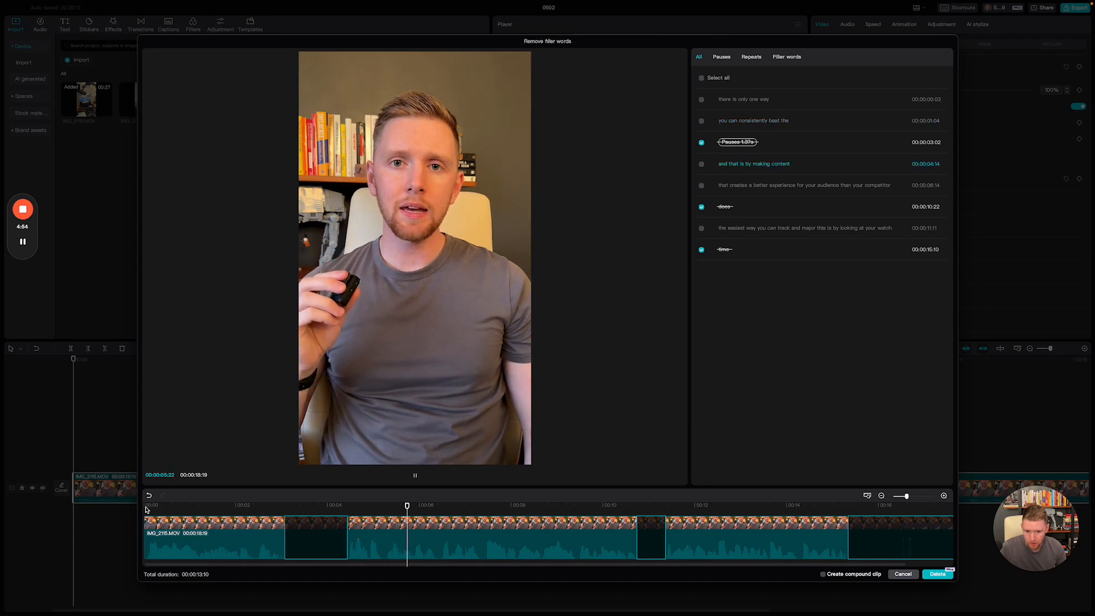
pyautogui.press('space')
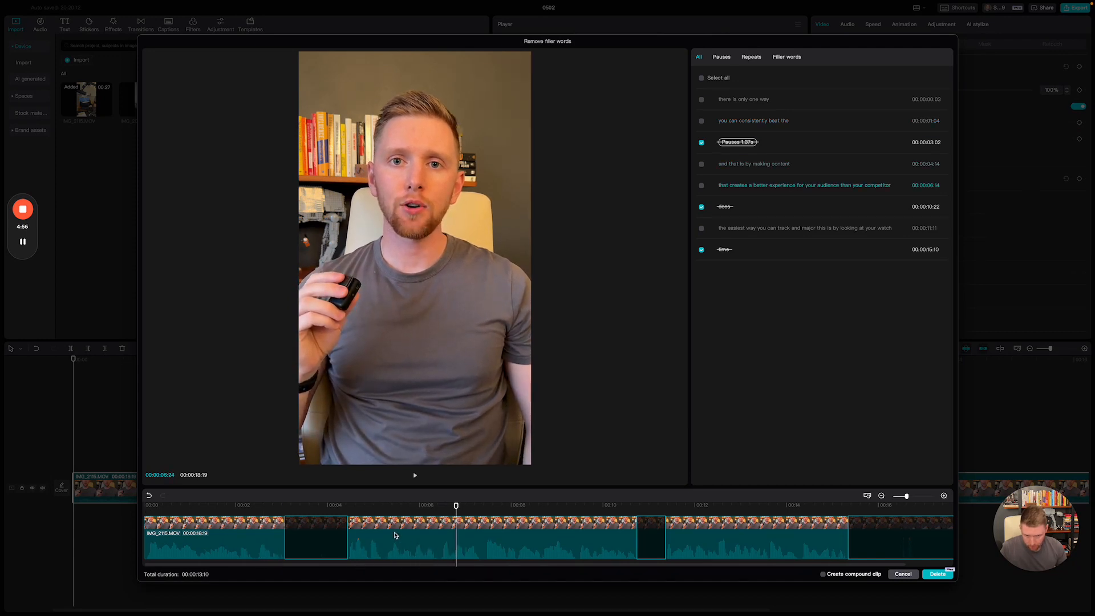
pyautogui.click(379, 506)
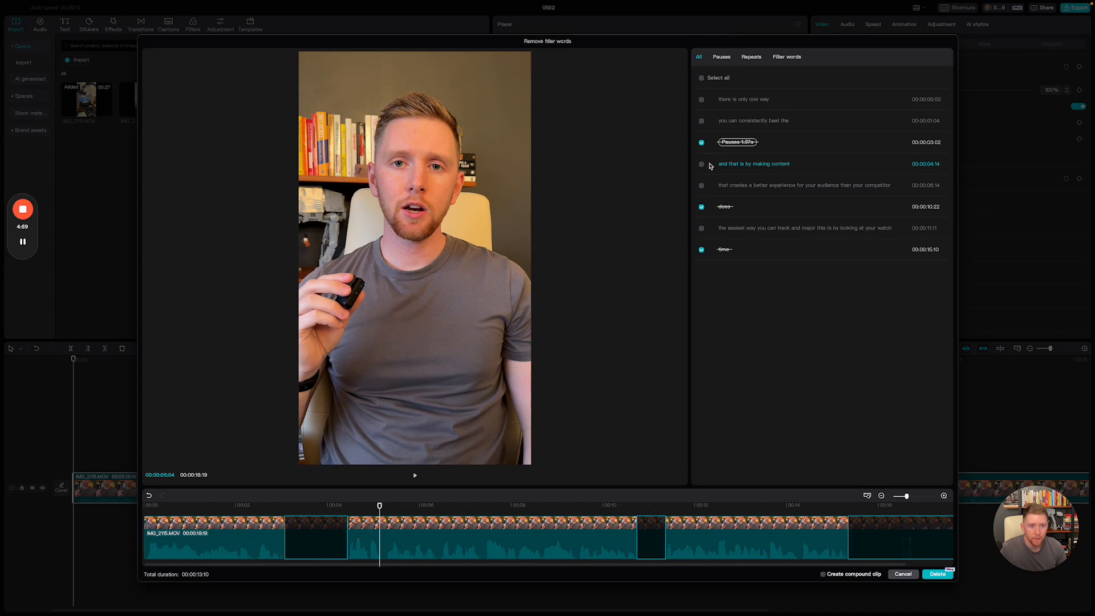
pyautogui.click(701, 165)
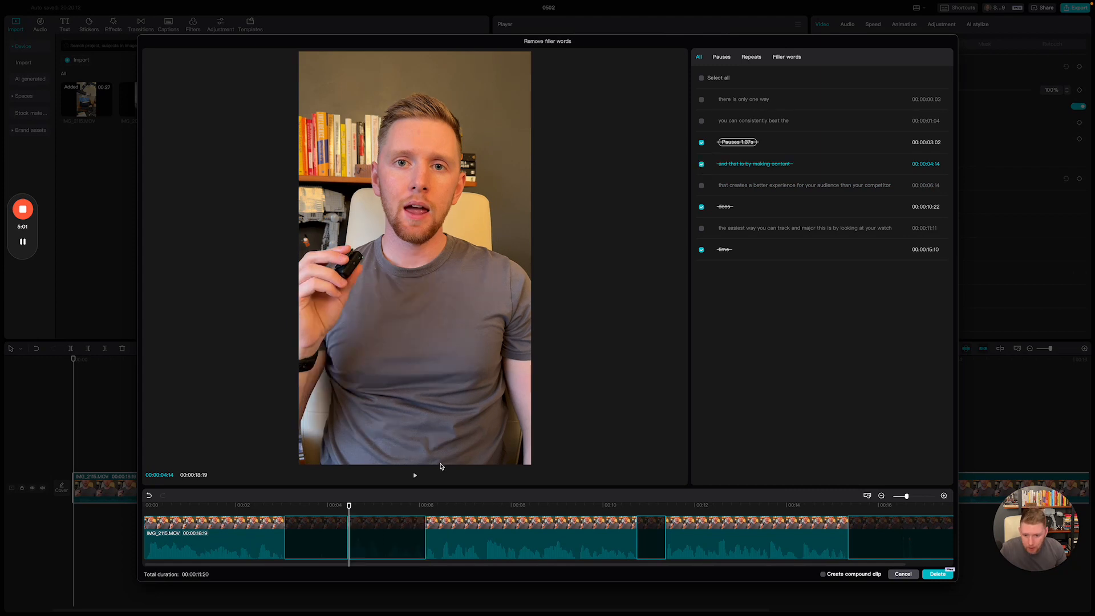
pyautogui.moveTo(425, 539); pyautogui.dragTo(388, 540)
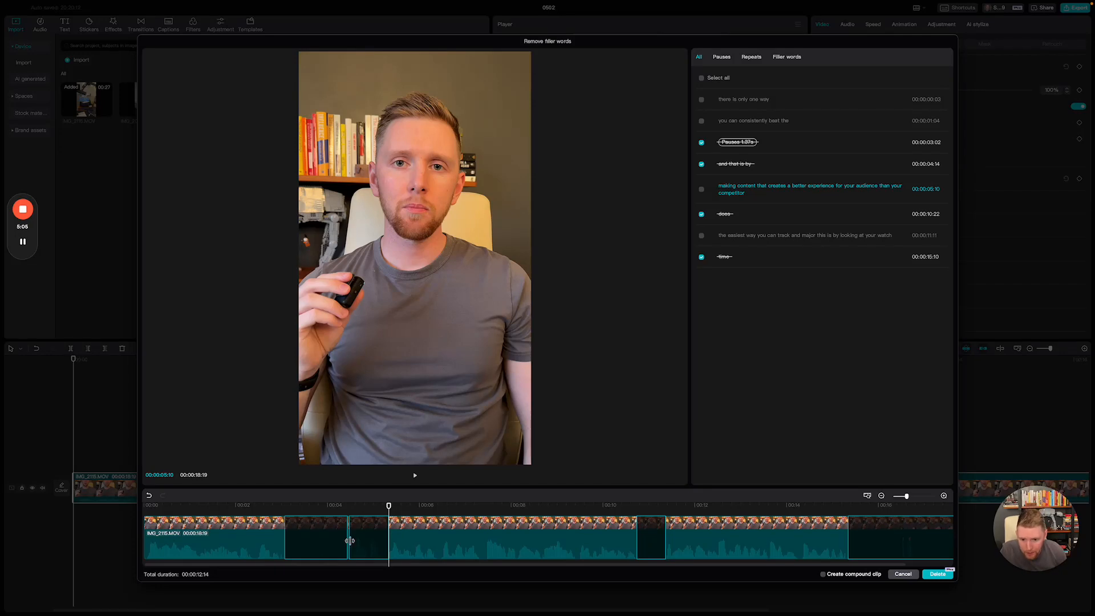
pyautogui.moveTo(349, 540); pyautogui.dragTo(381, 541)
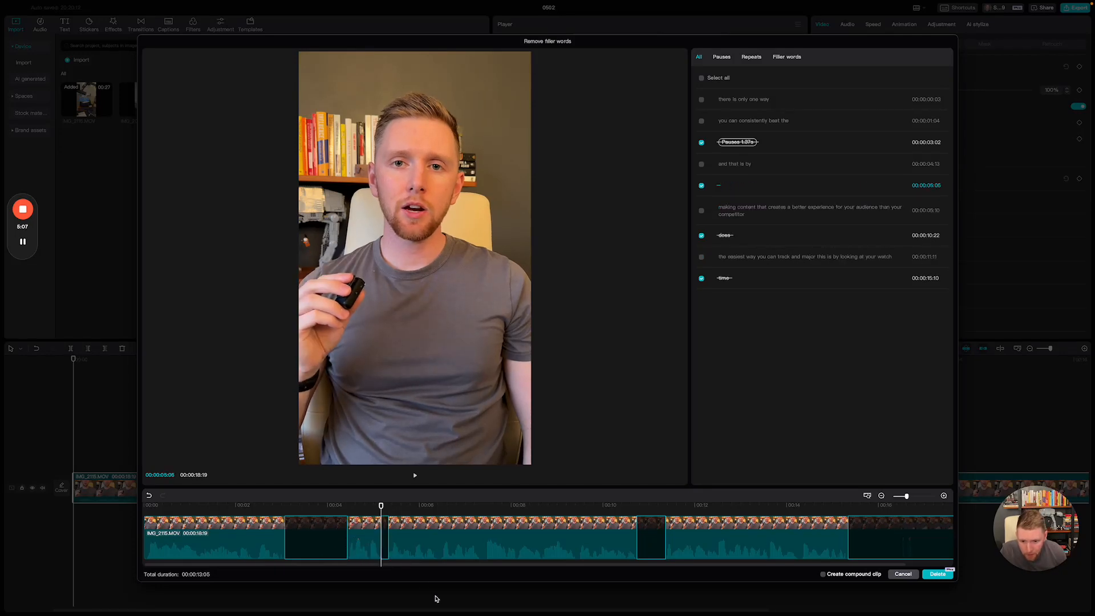
# Move the end of the short marked gap before "making content" to 00:00:05:09
pyautogui.click(389, 548)
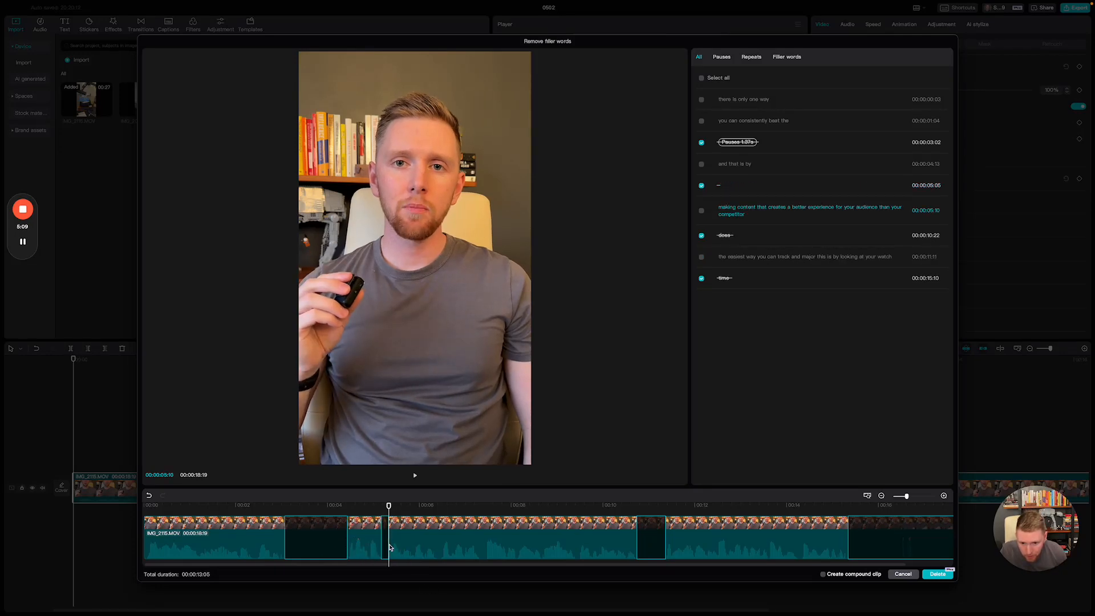
pyautogui.click(386, 547)
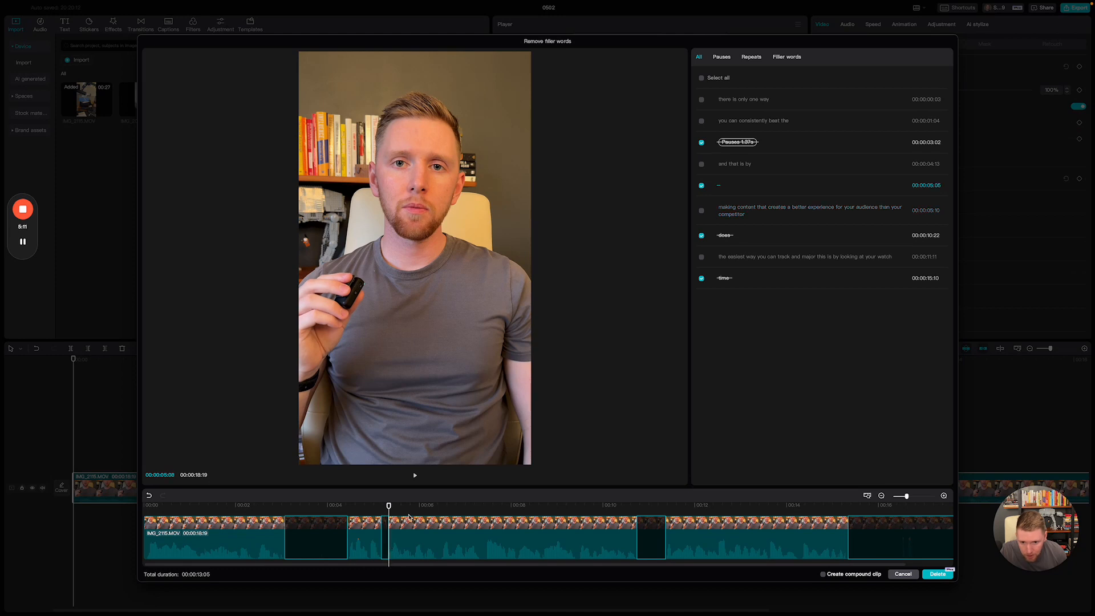
pyautogui.click(451, 513)
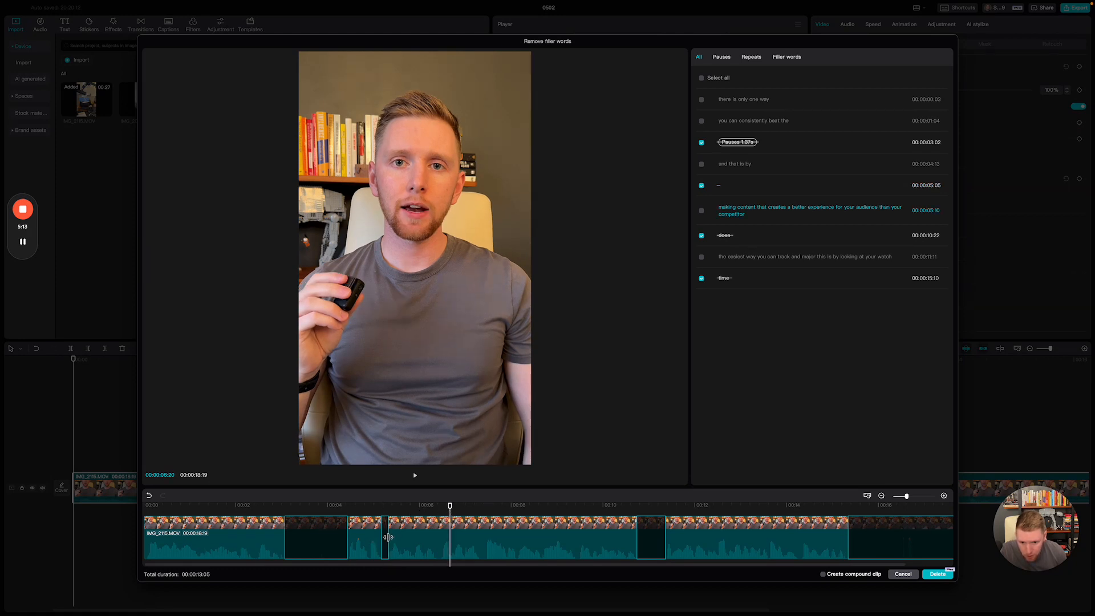
pyautogui.click(388, 537)
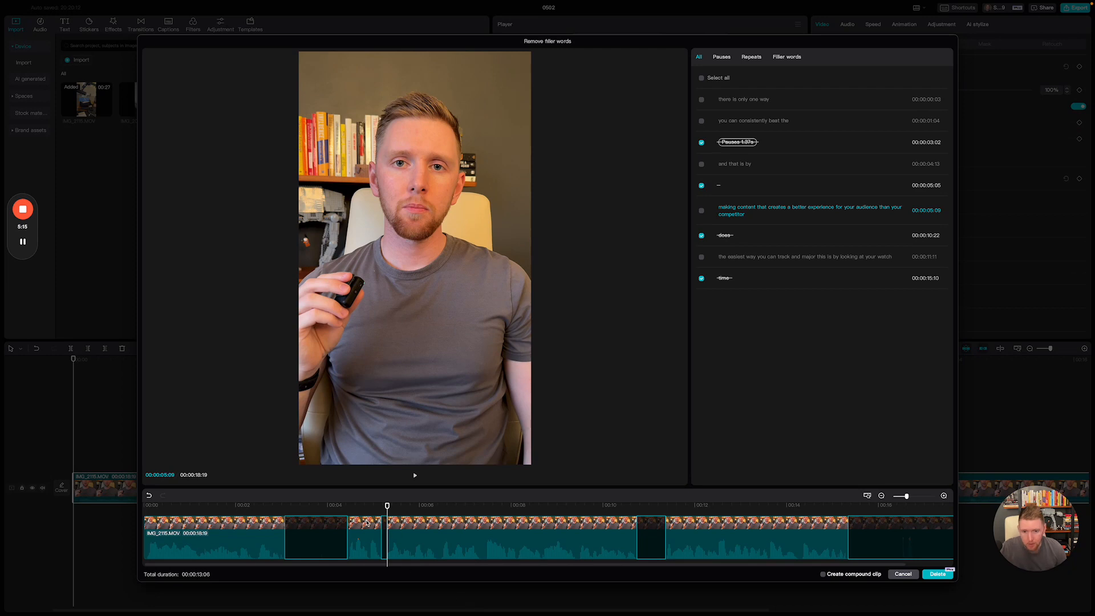
# Try ending the short marked gap before "making content" at 00:00:05:07 and then 00:00:05:09, replaying the cut each time
pyautogui.press('space')
pyautogui.press('space')
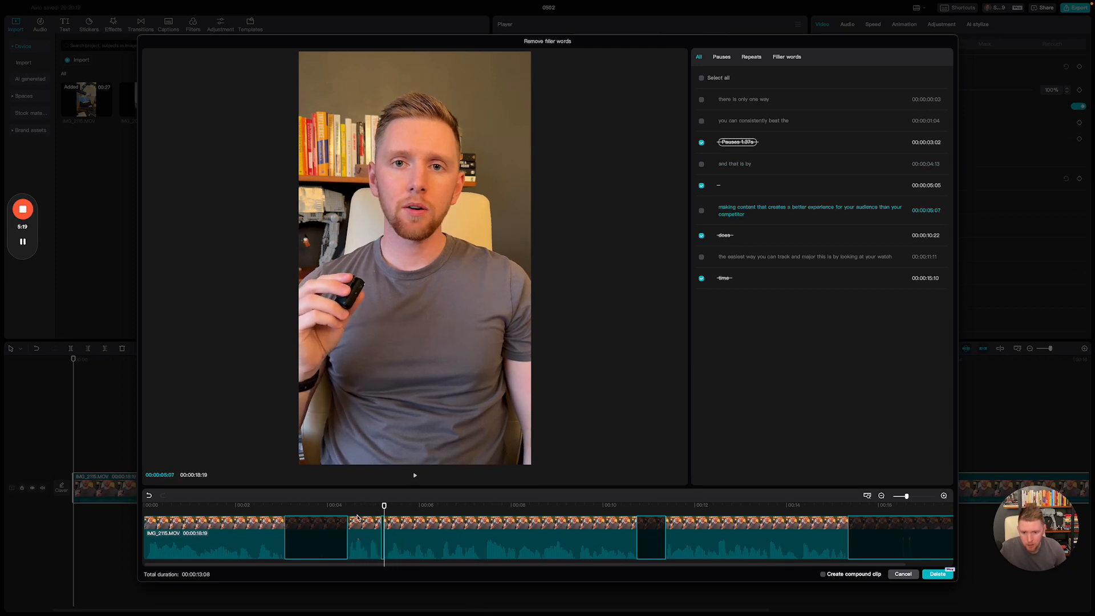
pyautogui.click(355, 508)
pyautogui.press('space')
pyautogui.press('space')
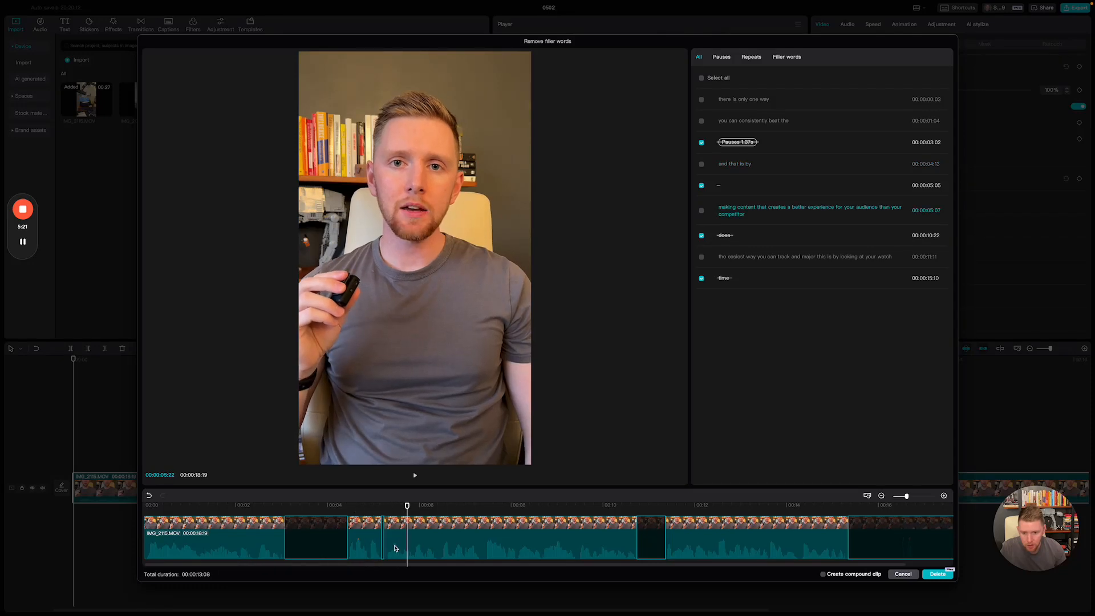
pyautogui.click(381, 538)
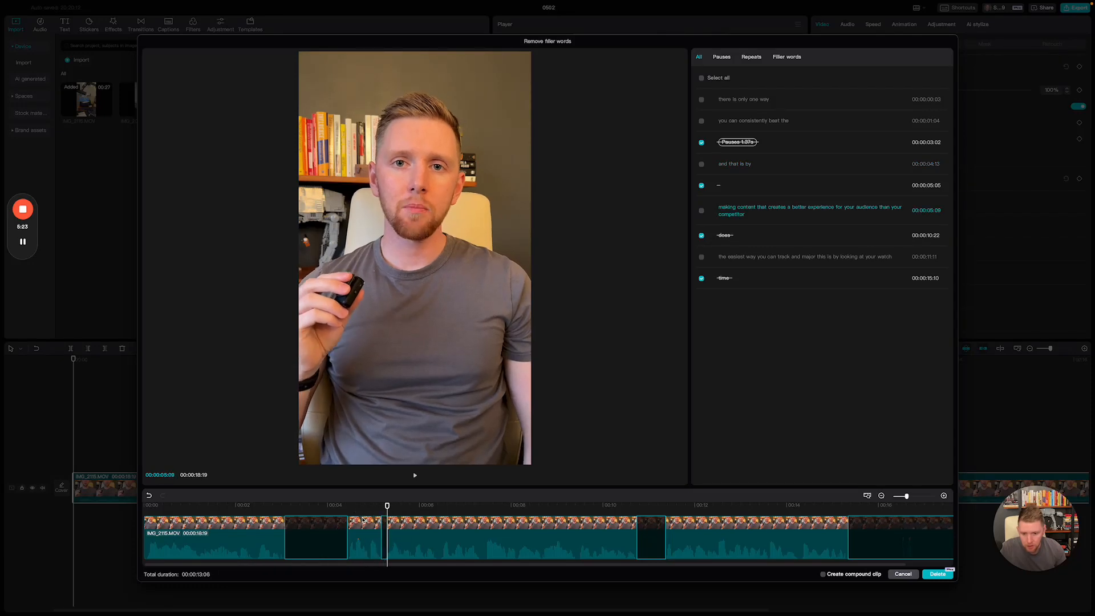
pyautogui.click(364, 517)
pyautogui.press('space')
pyautogui.press('space')
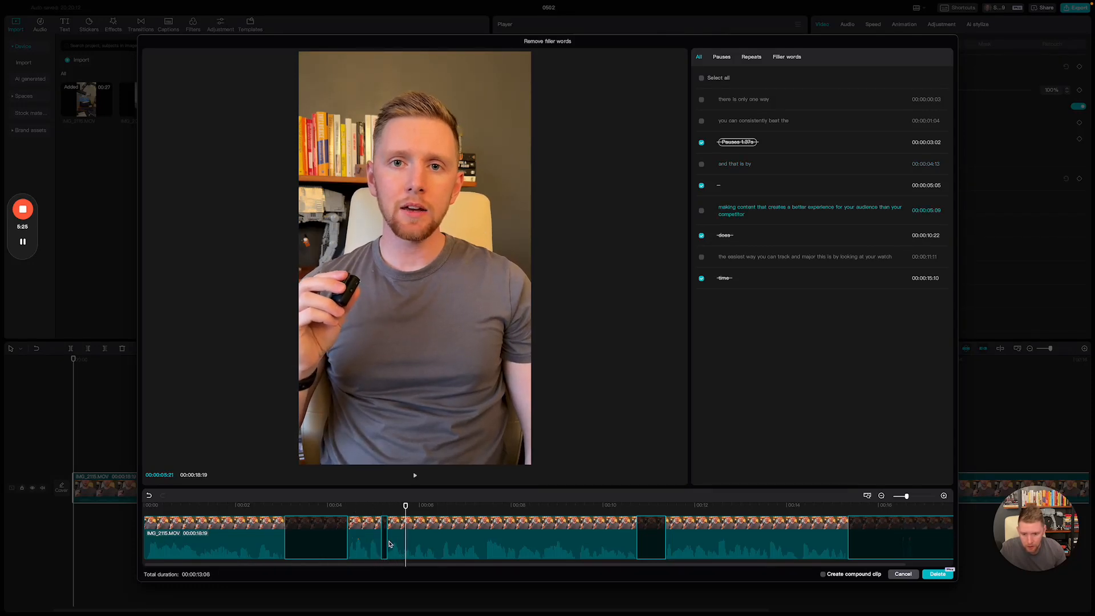
# Try narrowing the short marked gap before "making content" to 00:00:05:06 through 00:00:05:08, playing across the cut
pyautogui.moveTo(388, 540); pyautogui.dragTo(382, 540)
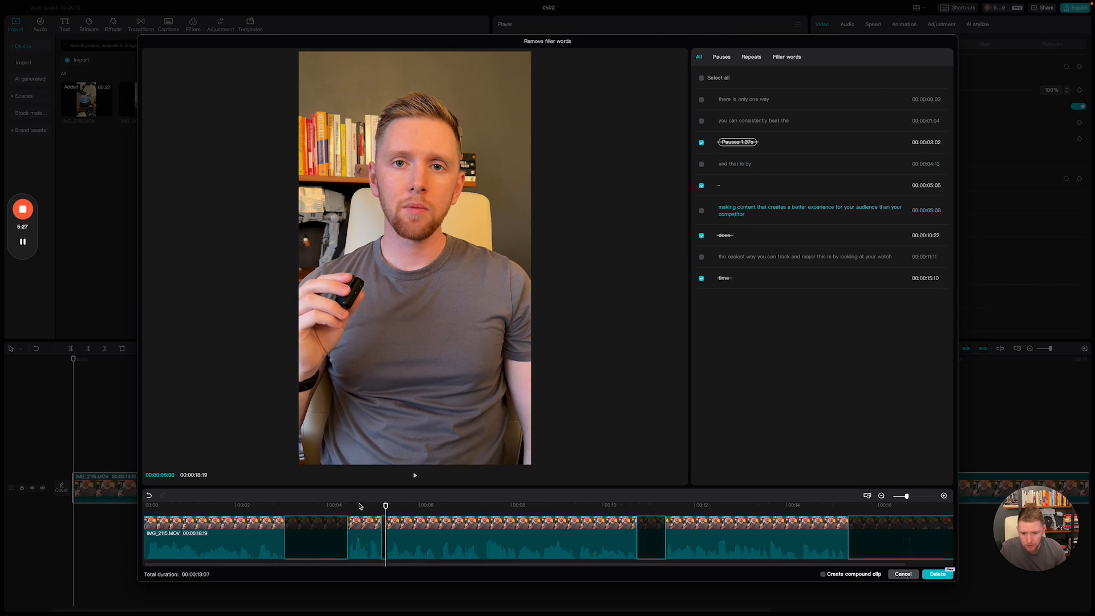
pyautogui.click(349, 504)
pyautogui.press('space')
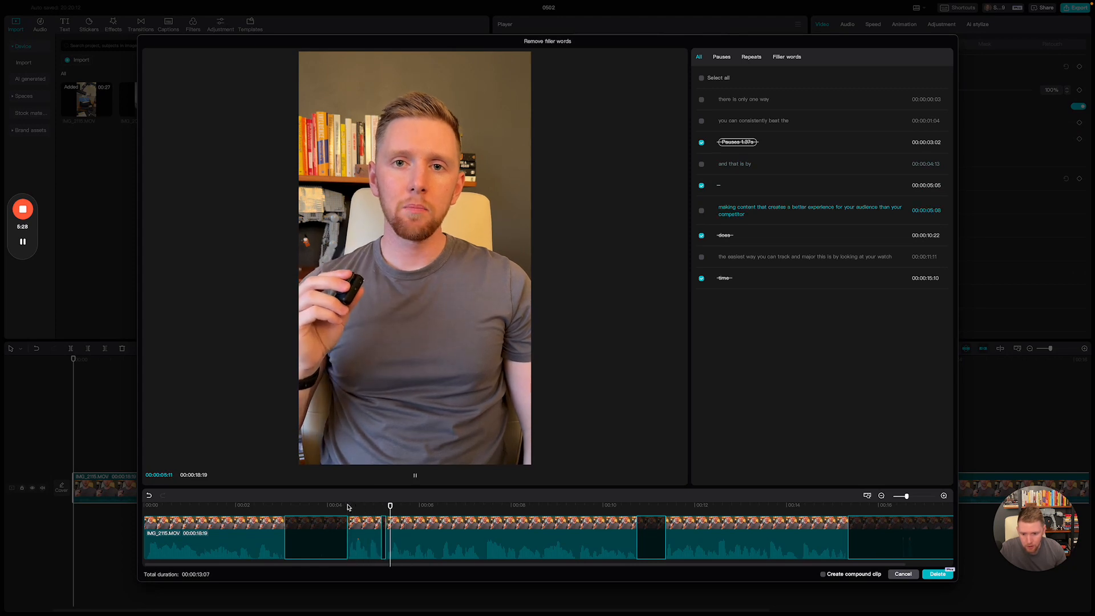
pyautogui.press('space')
pyautogui.moveTo(381, 536); pyautogui.dragTo(383, 536)
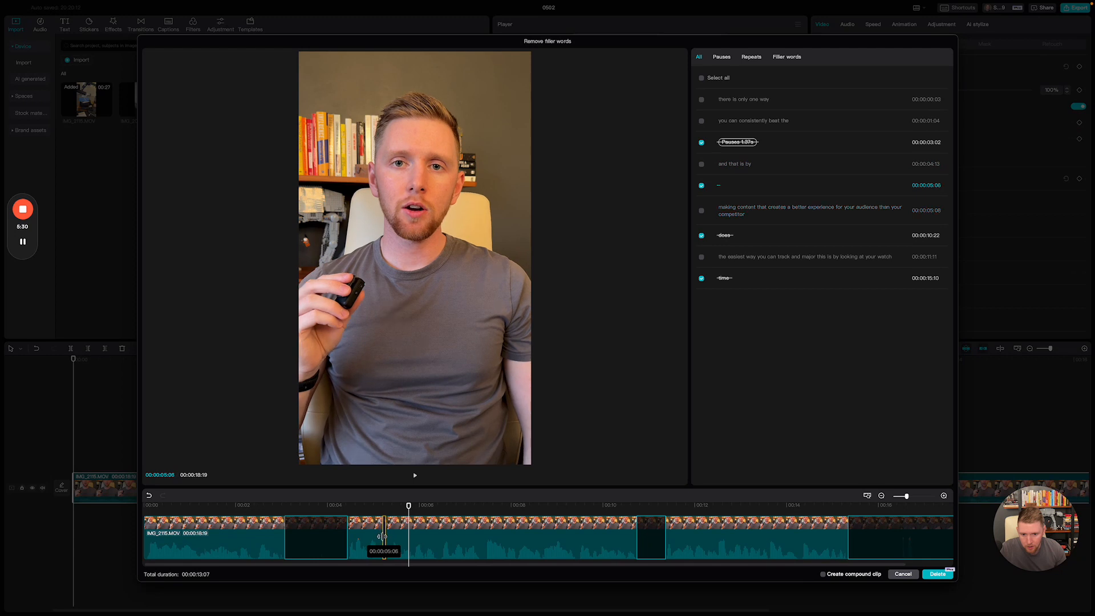
# Replay the cut before "making content", unmark that short gap and delete the remaining marked sections from the video
pyautogui.click(349, 506)
pyautogui.press('space')
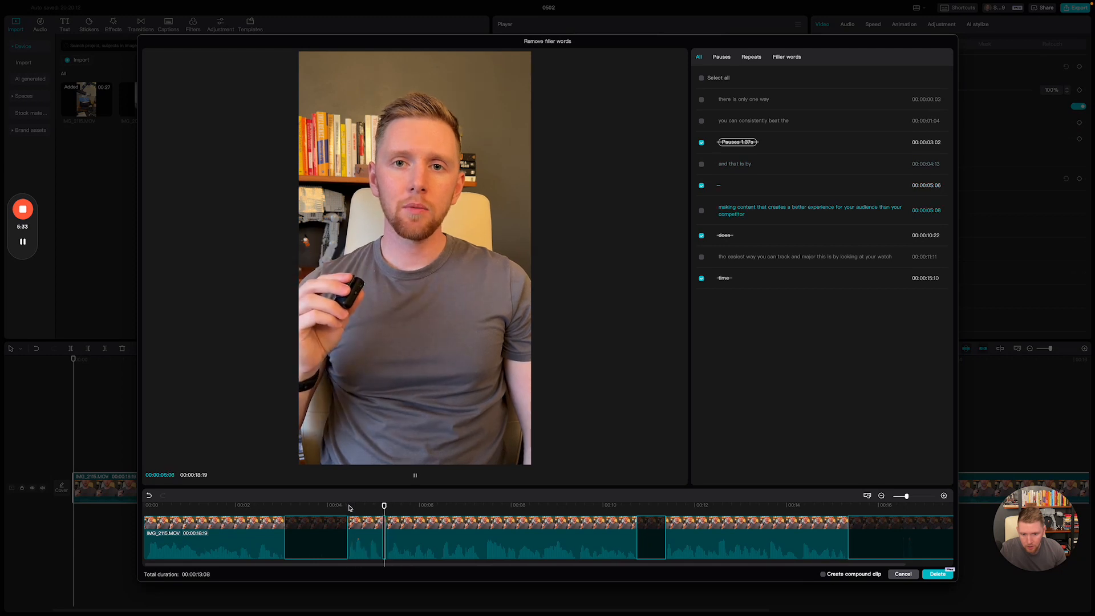
pyautogui.press('space')
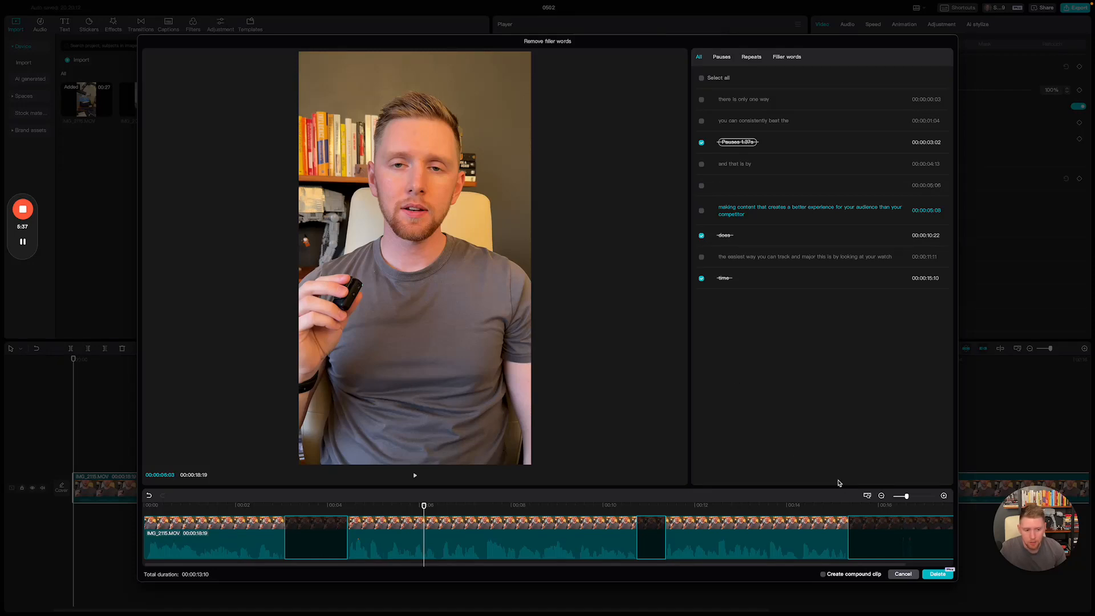
pyautogui.click(937, 574)
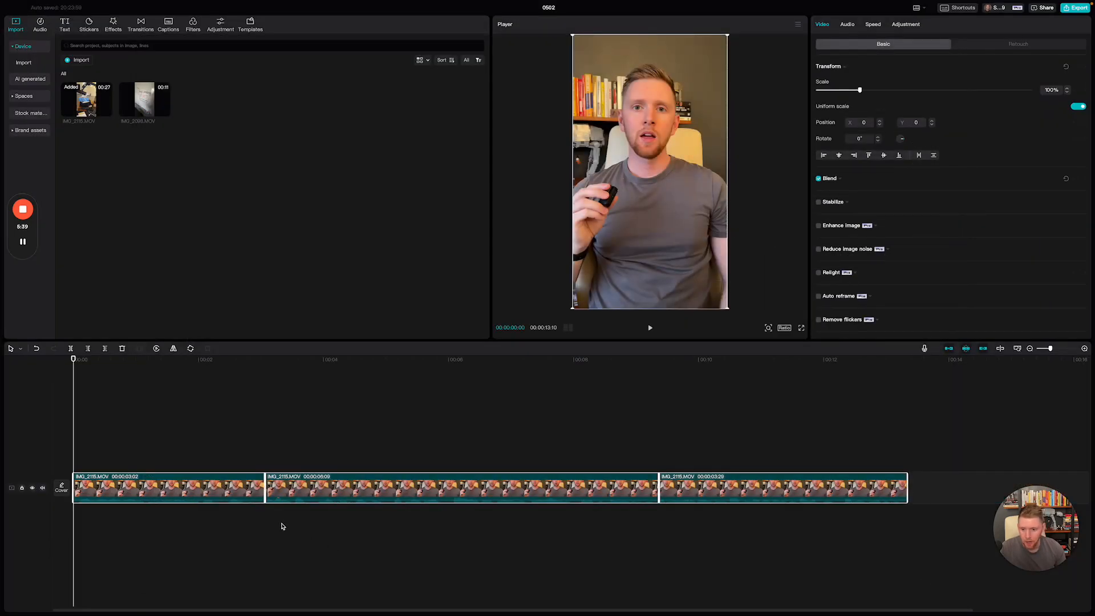
# Play the opening, split the second clip at 00:00:03:22 and 00:00:03:27, and delete the short piece between the splits
pyautogui.scroll(3, 271, 517)
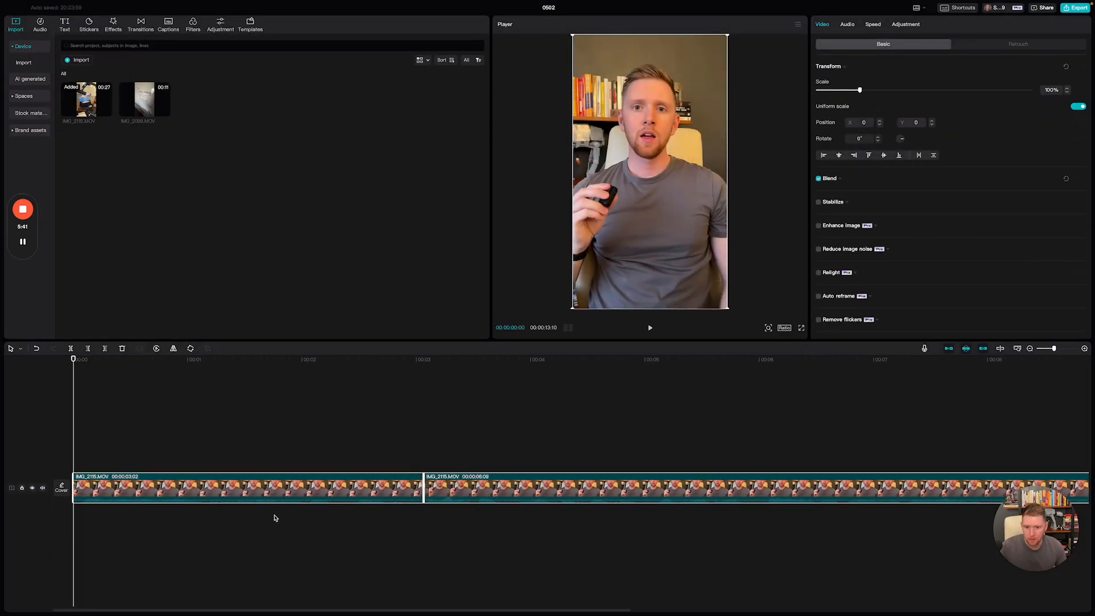
pyautogui.press('space')
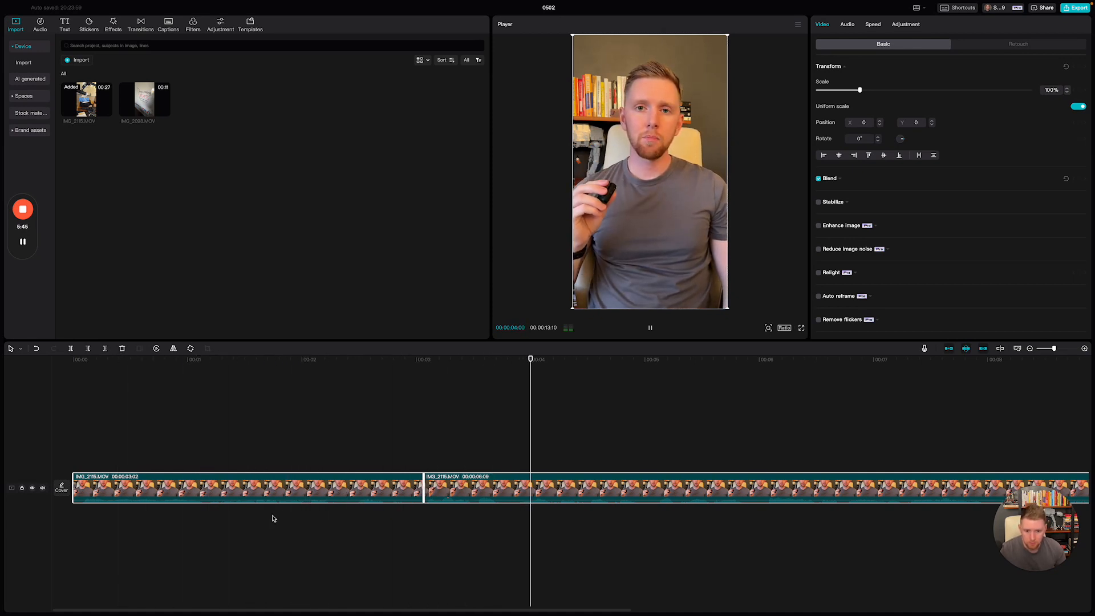
pyautogui.press('space')
pyautogui.scroll(5, 520, 515)
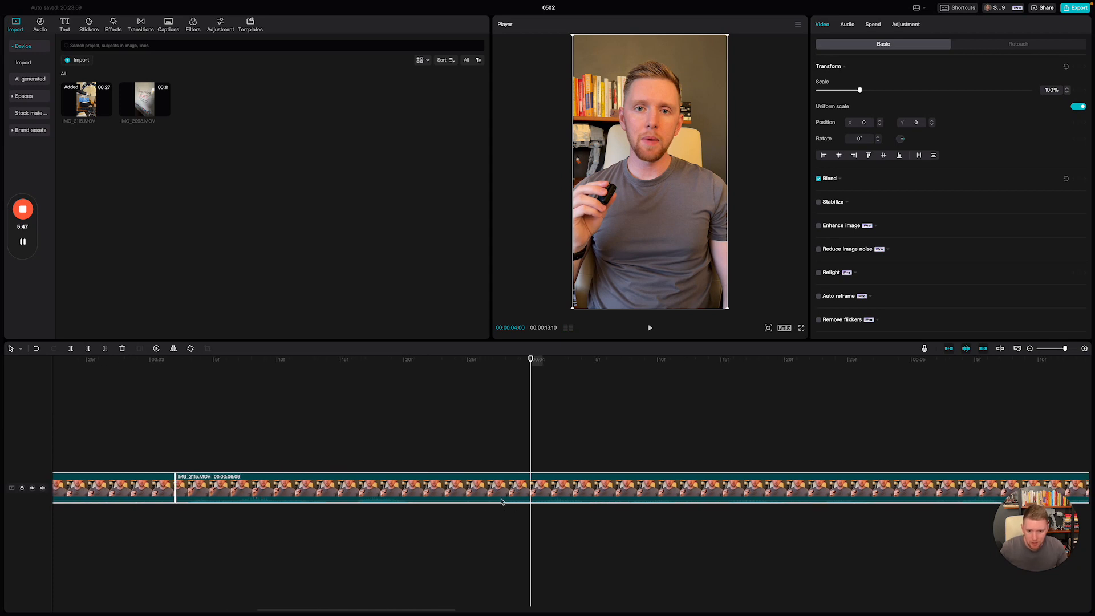
pyautogui.click(320, 361)
pyautogui.press('space')
pyautogui.press('space')
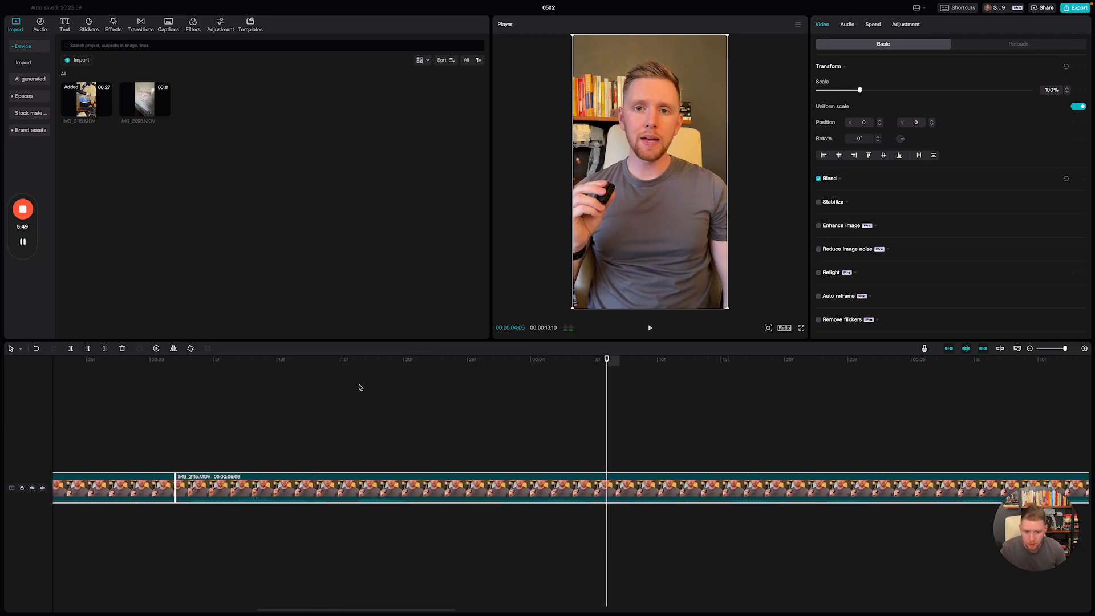
pyautogui.moveTo(409, 371); pyautogui.dragTo(488, 363)
pyautogui.press('super+b')
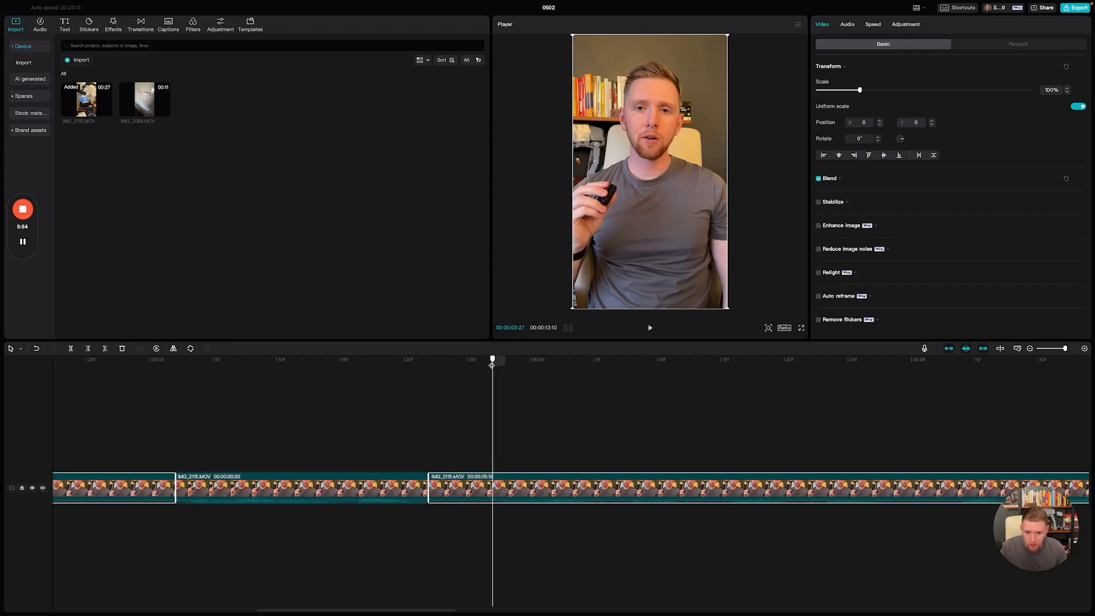
pyautogui.press('super+b')
pyautogui.click(465, 490)
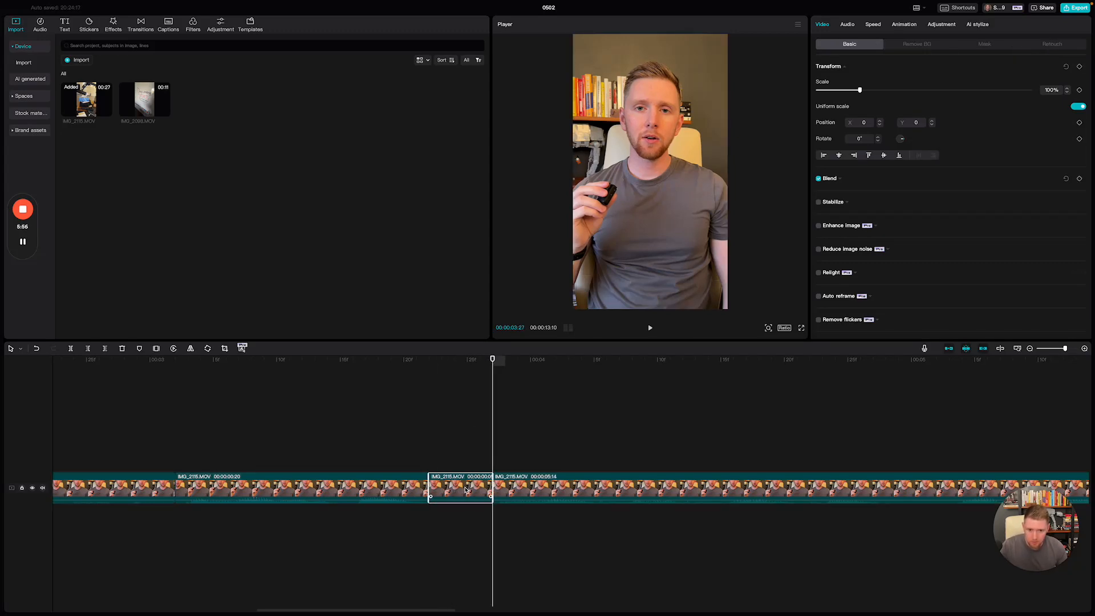
pyautogui.press('Delete')
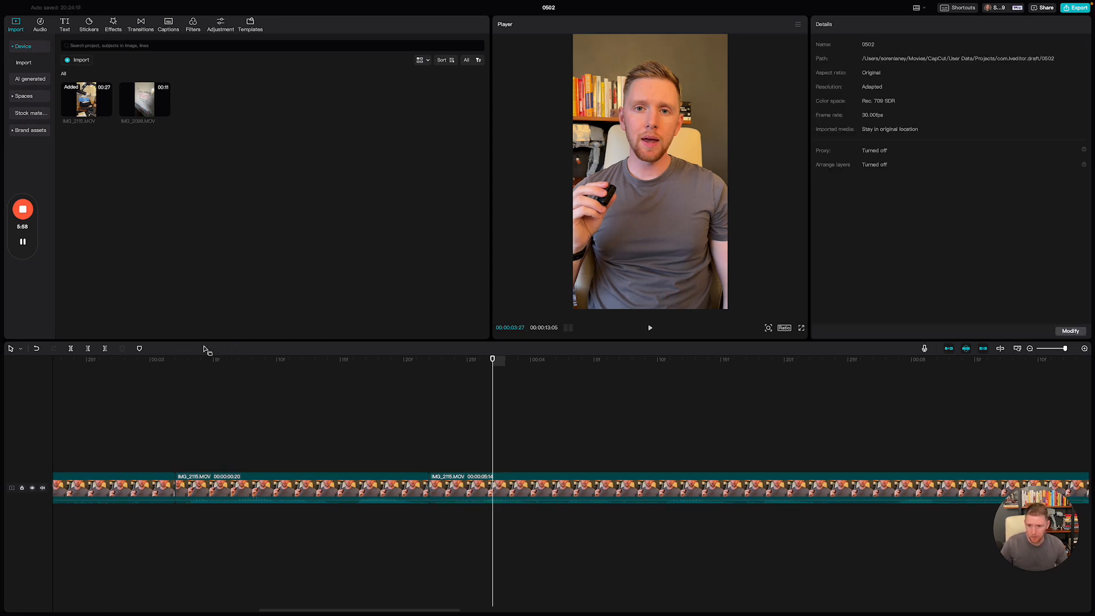
# Play the sequence from before the new cut into the last clip to review the joins
pyautogui.click(66, 366)
pyautogui.press('space')
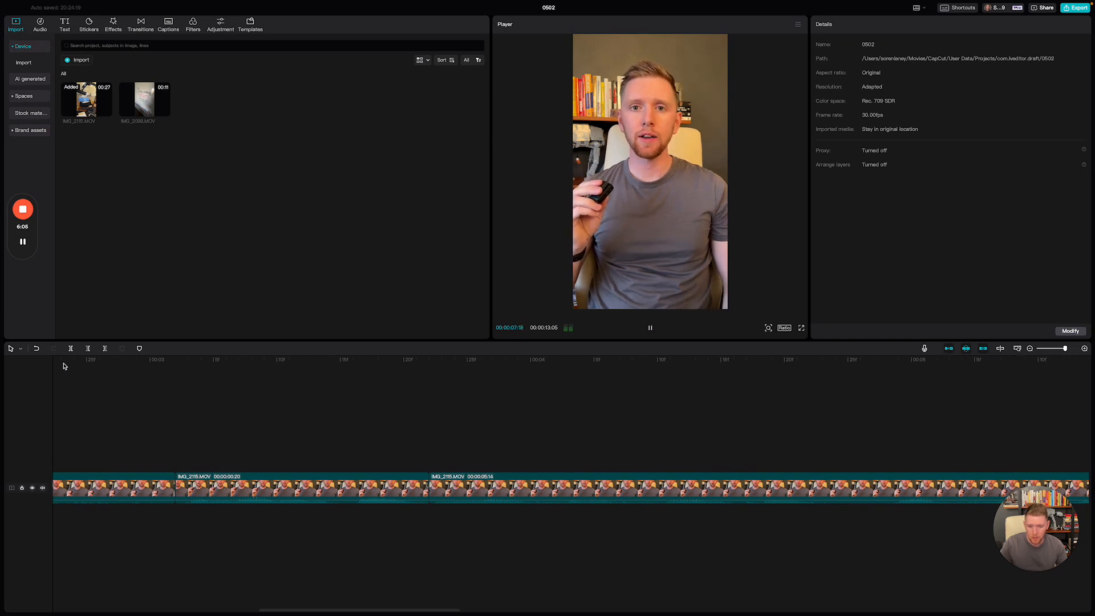
pyautogui.press('space')
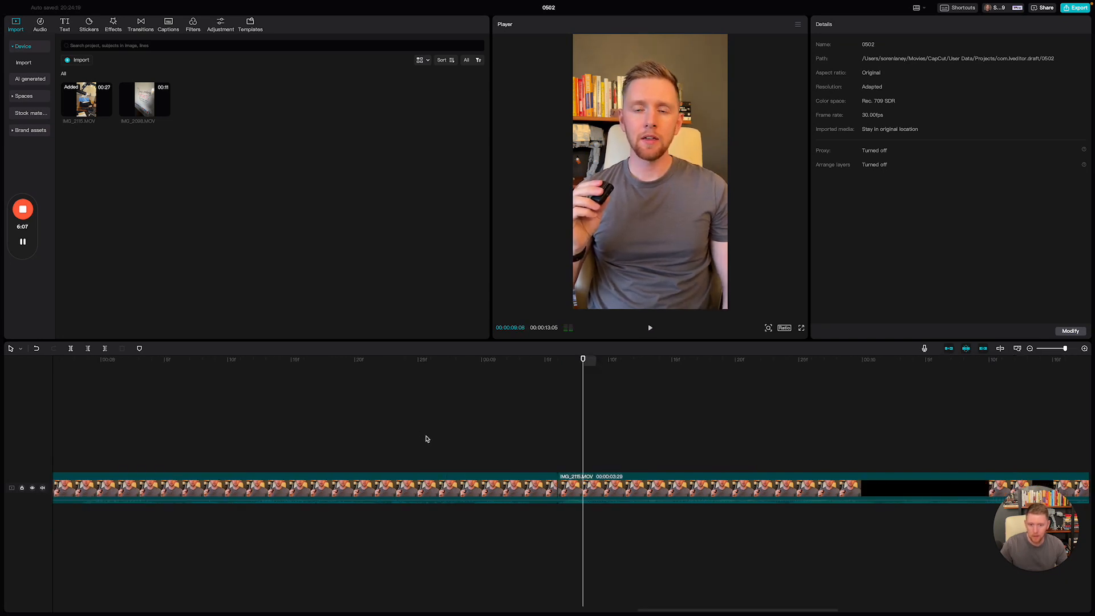
pyautogui.press('super+minus')
pyautogui.press('super+minus')
pyautogui.press('super+minus')
pyautogui.press('super+minus')
pyautogui.press('super+minus')
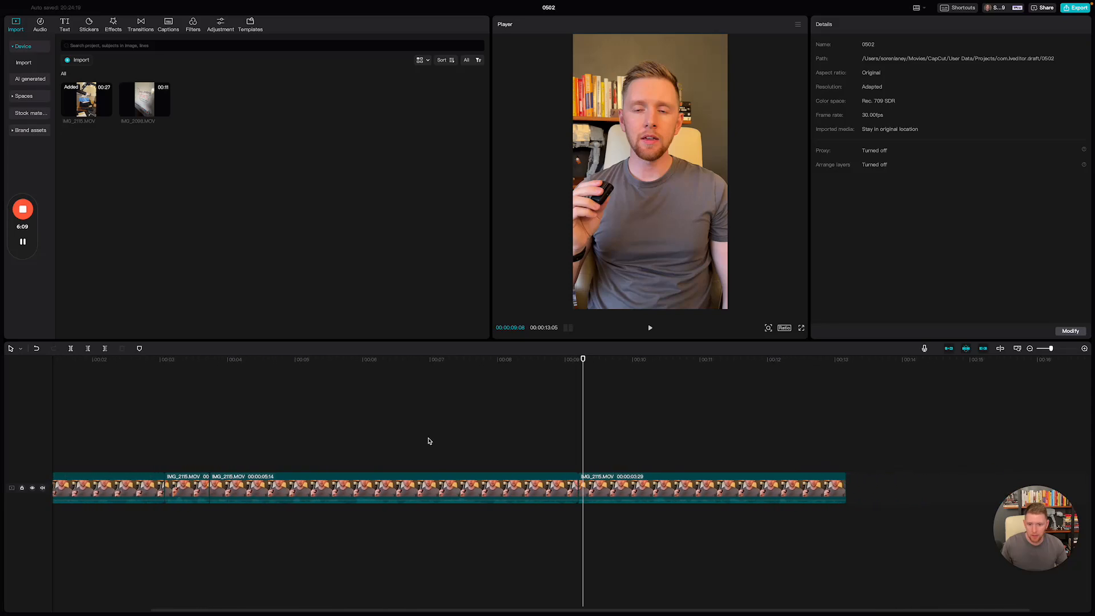
pyautogui.hscroll(-5, 429, 441)
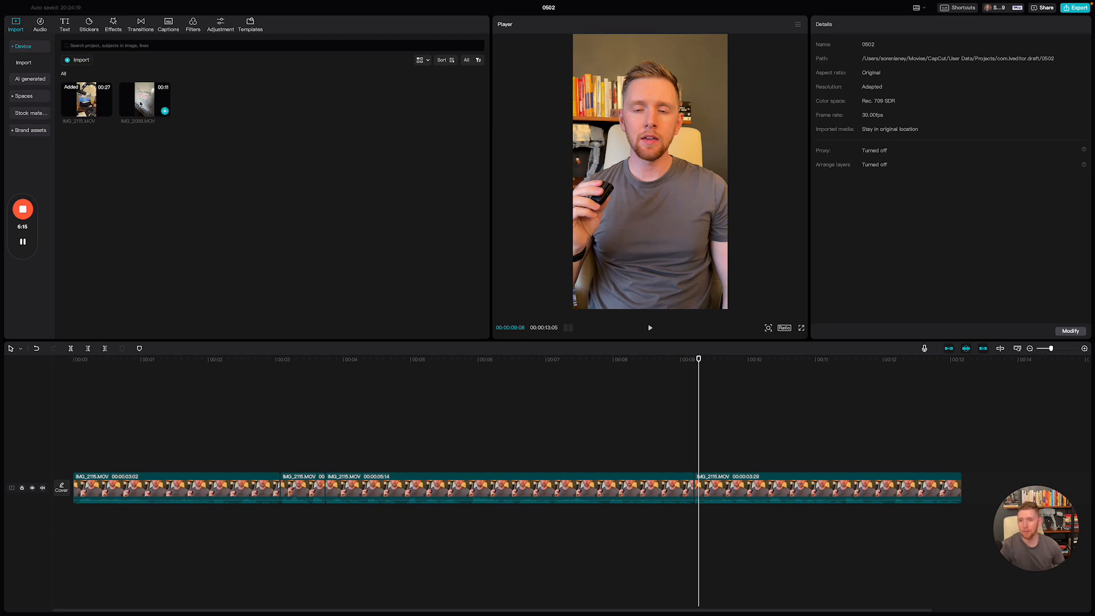
# Overlay IMG_2098.MOV above the main video from about 00:00:02:19 and play it from its start
pyautogui.moveTo(140, 104); pyautogui.dragTo(249, 421)
pyautogui.click(249, 365)
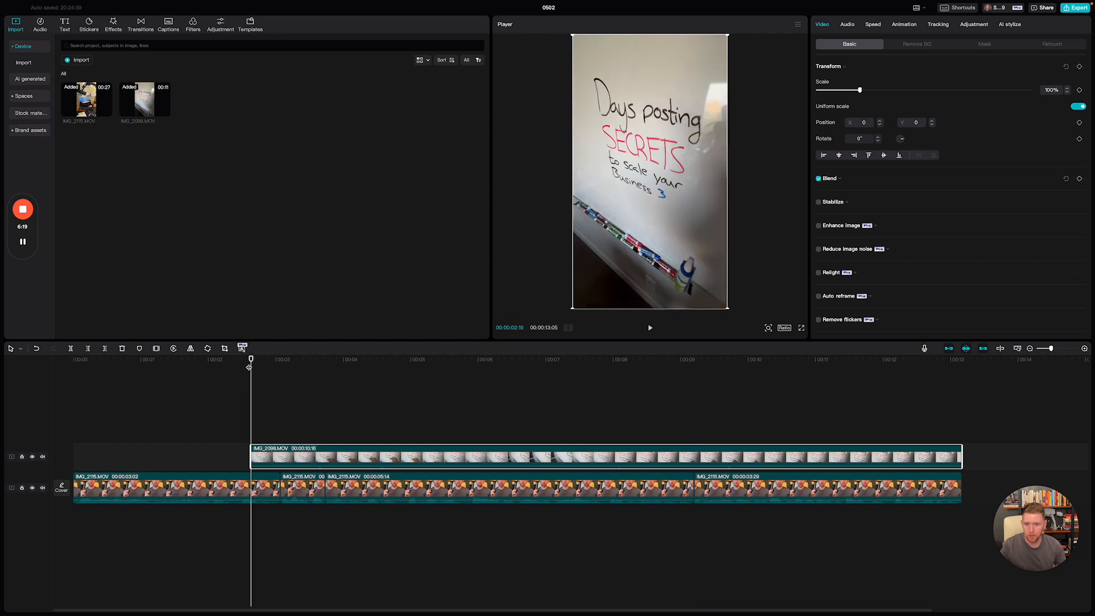
pyautogui.press('space')
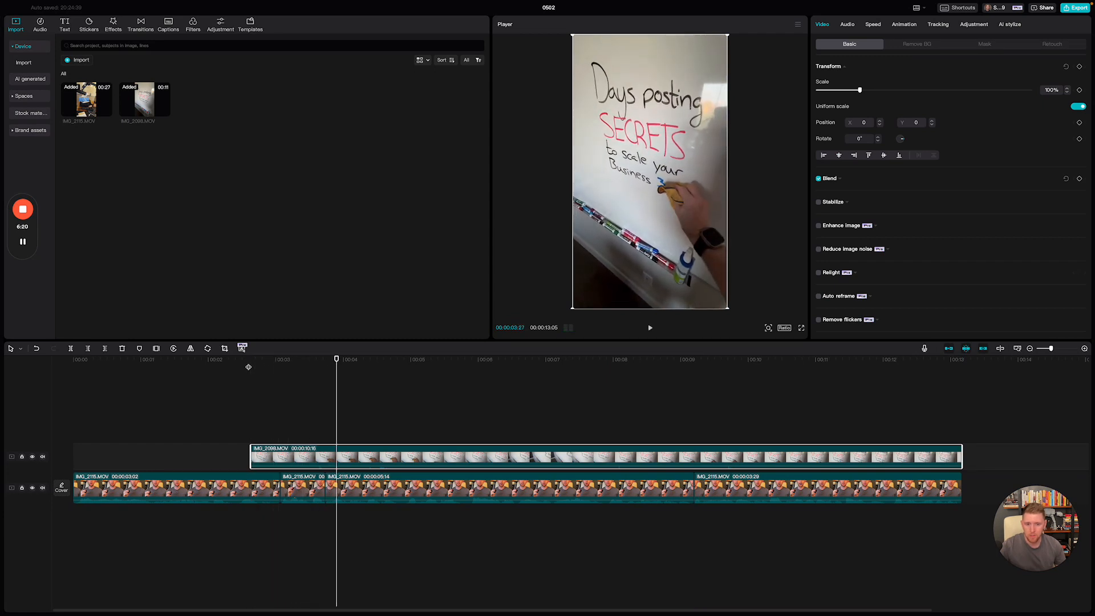
# Split the whiteboard overlay clip at 00:00:03:15 and delete the part before the split
pyautogui.click(289, 359)
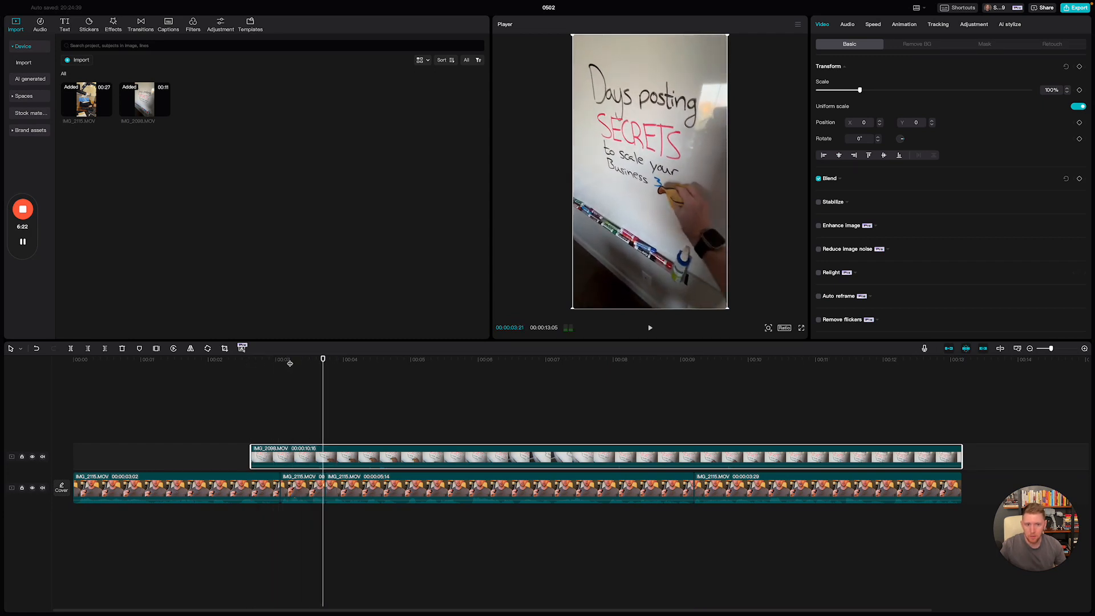
pyautogui.click(310, 441)
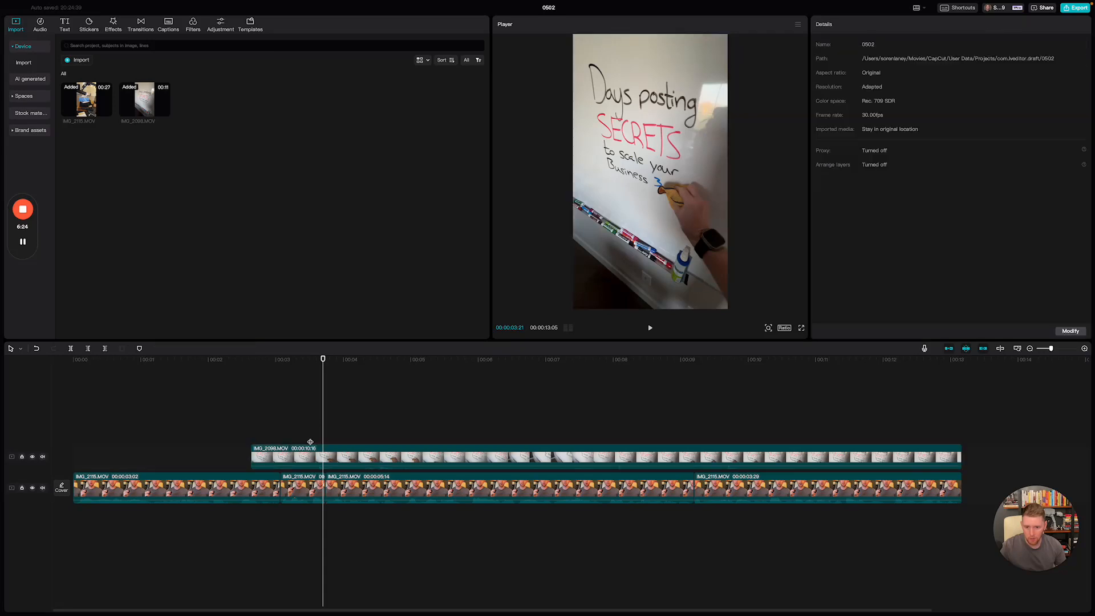
pyautogui.click(309, 458)
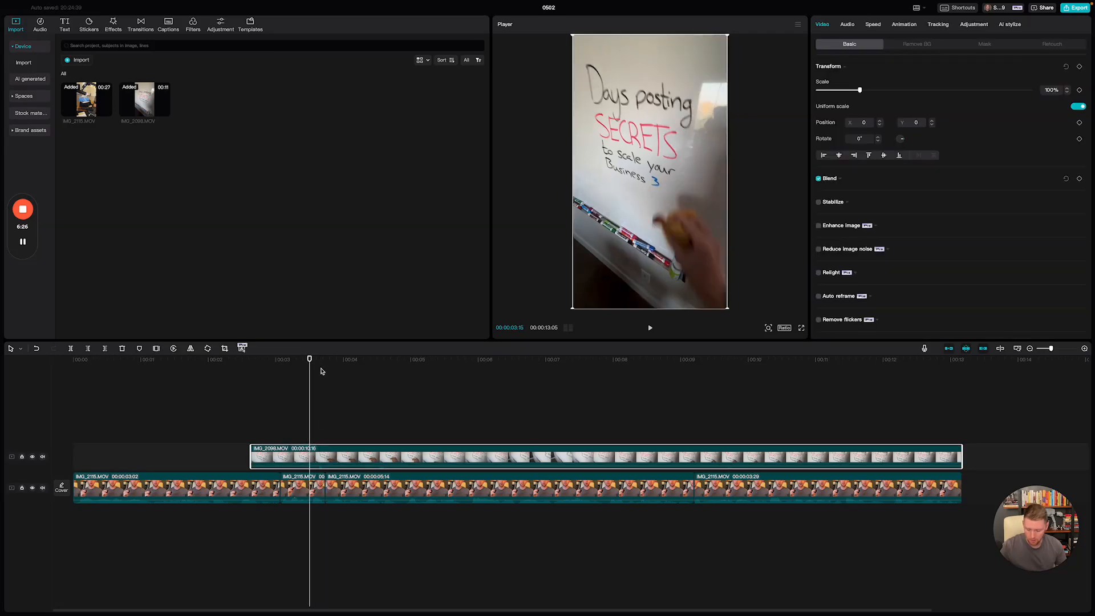
pyautogui.hotkey('ctrl', 'b')
pyautogui.click(282, 457)
pyautogui.press('Delete')
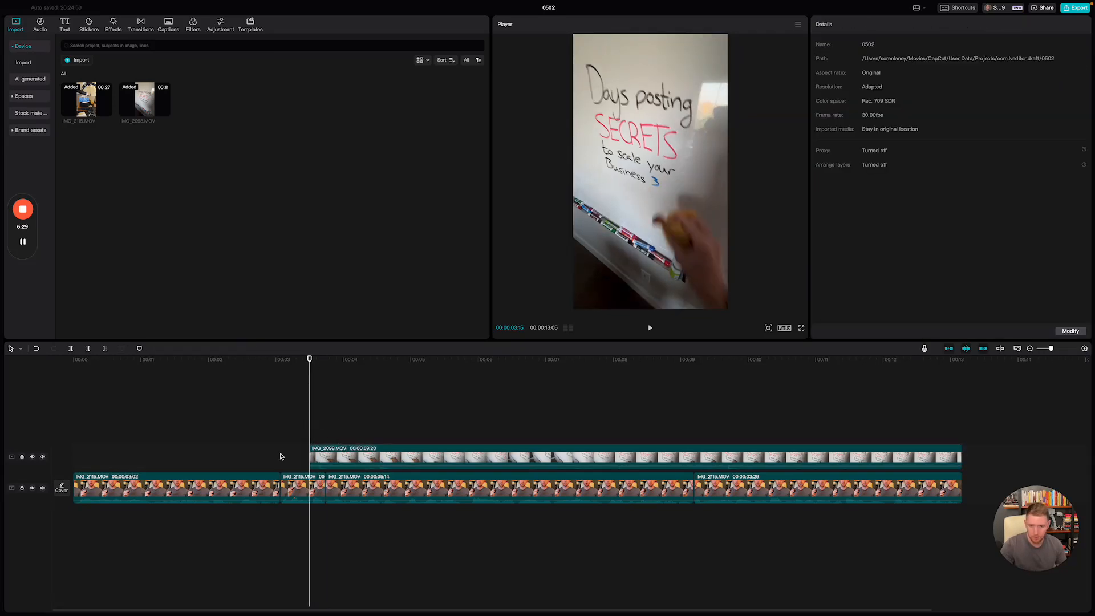
# Play the whiteboard overlay from its new start and split it at 00:00:04:27
pyautogui.press('space')
pyautogui.press('space')
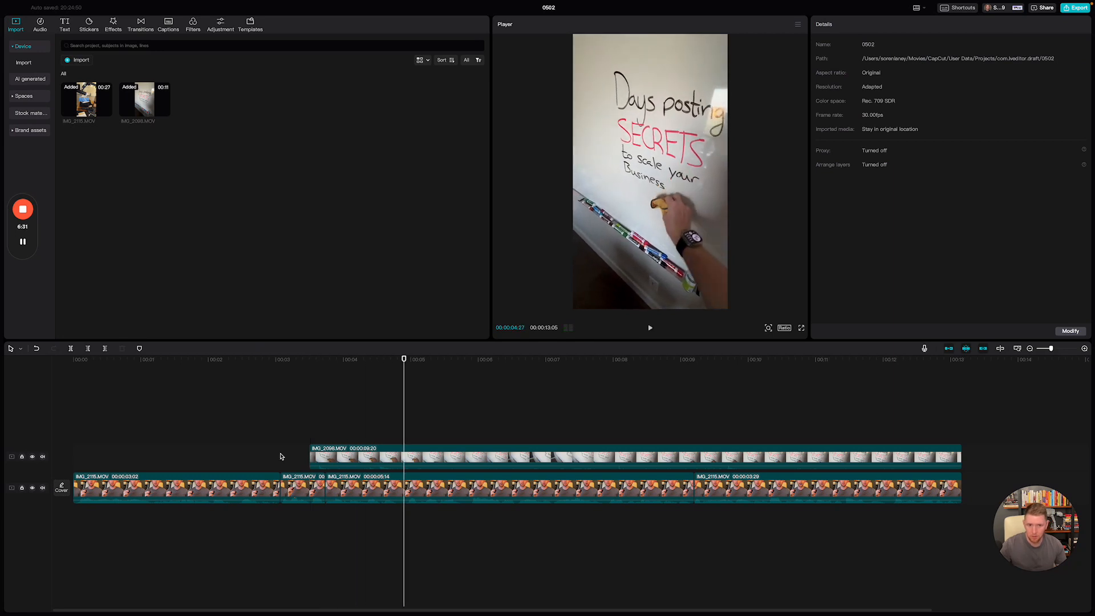
pyautogui.click(425, 460)
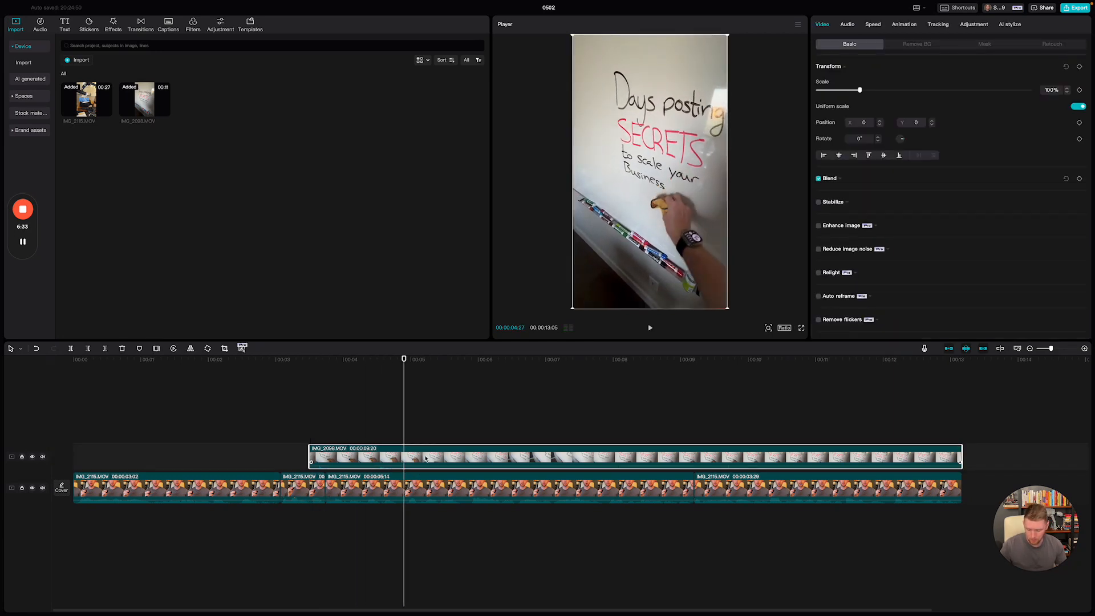
pyautogui.hotkey('ctrl', 'b')
# Play on through the whiteboard overlay, splitting it at 00:00:09:12 and 00:00:11:12
pyautogui.press('space')
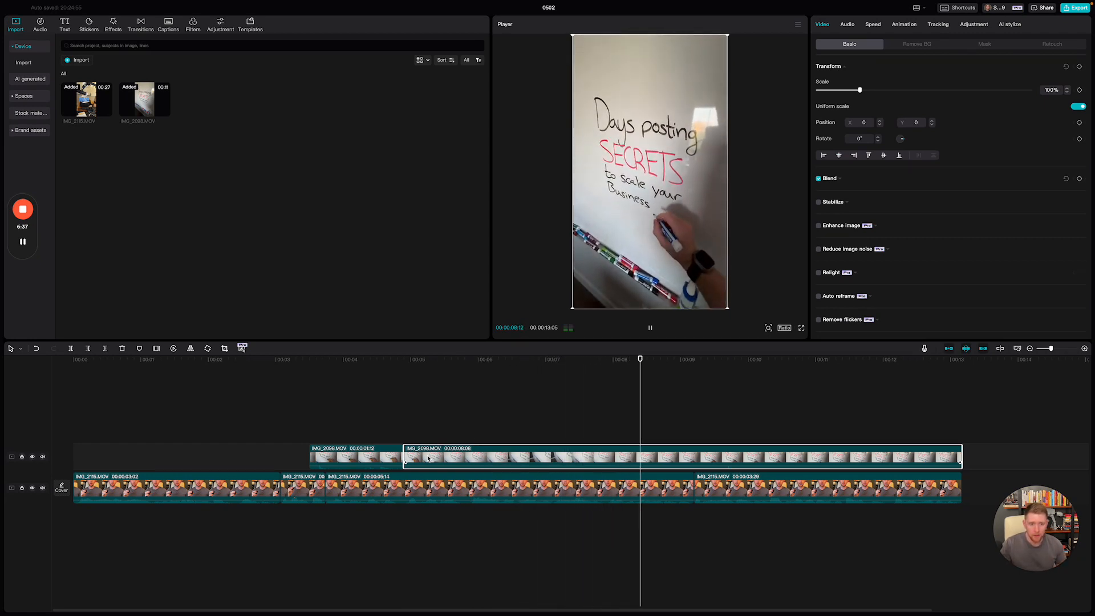
pyautogui.press('space')
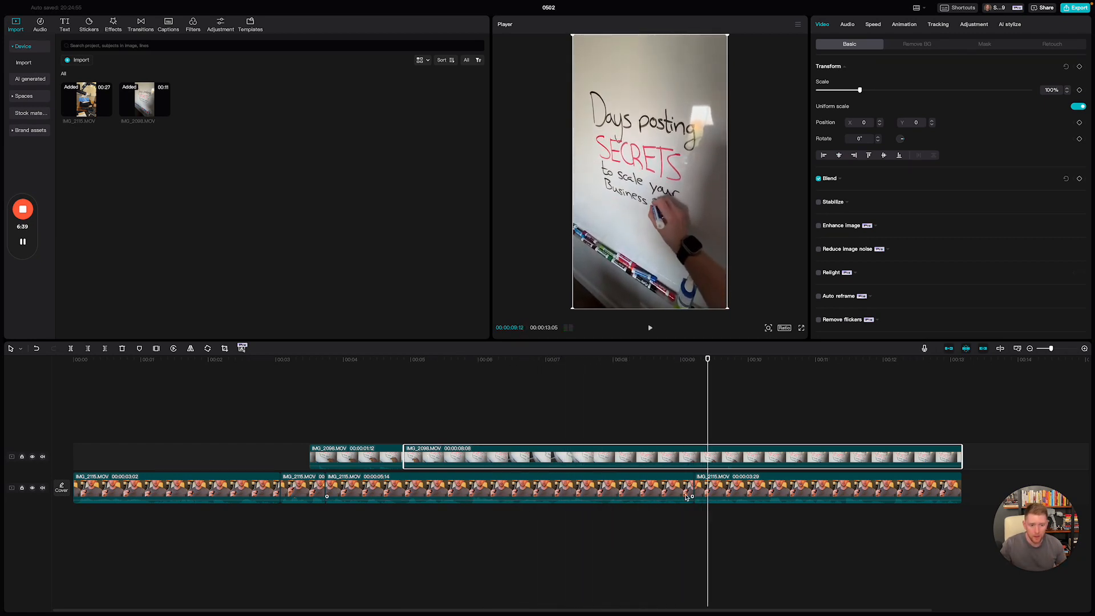
pyautogui.hotkey('ctrl', 'b')
pyautogui.press('space')
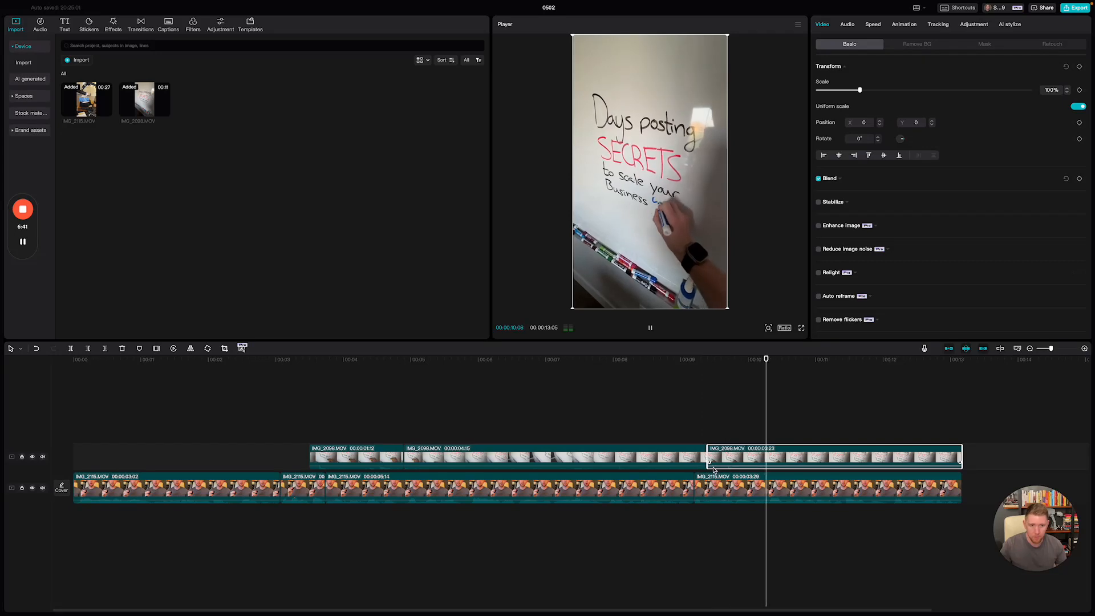
pyautogui.press('space')
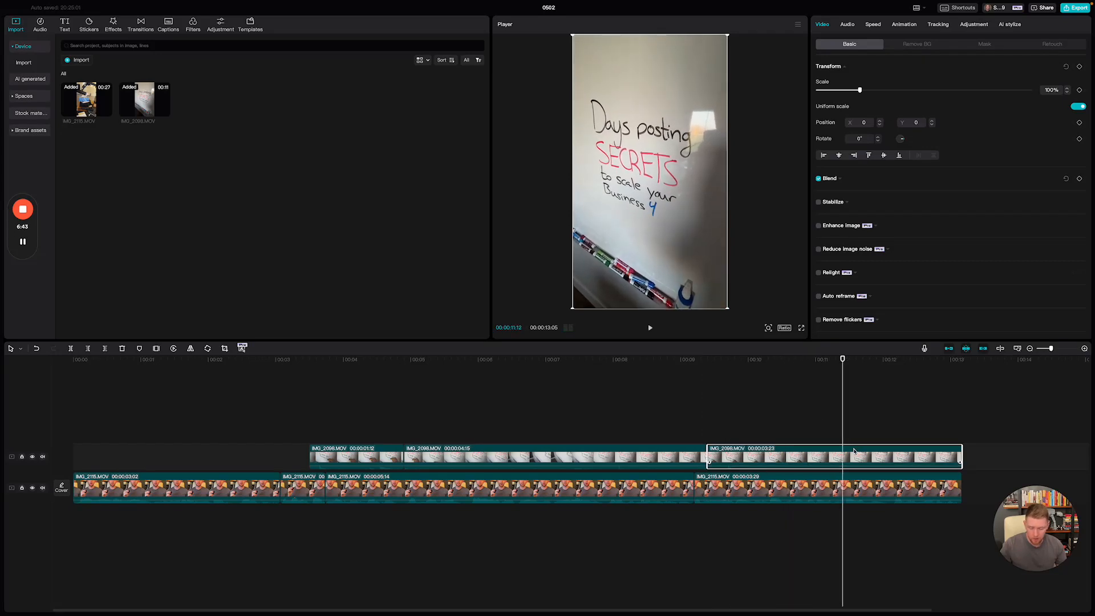
pyautogui.hotkey('ctrl', 'b')
# Delete the whiteboard overlay piece after 00:00:11:12 and the long piece between 00:00:04:27 and 00:00:09:12
pyautogui.click(912, 424)
pyautogui.click(911, 455)
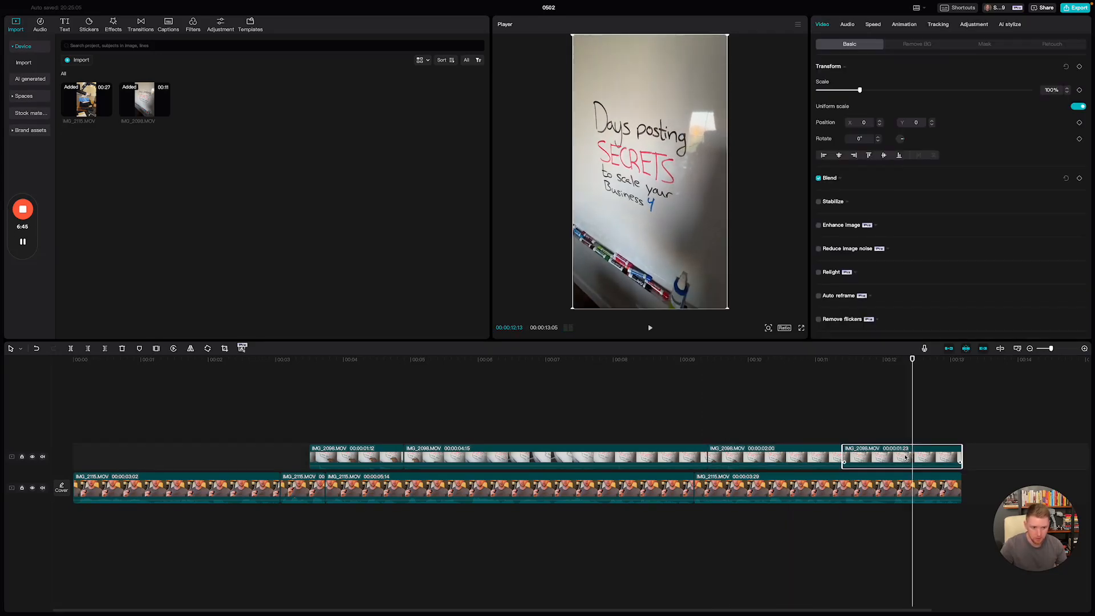
pyautogui.press('Delete')
pyautogui.click(568, 459)
pyautogui.press('Delete')
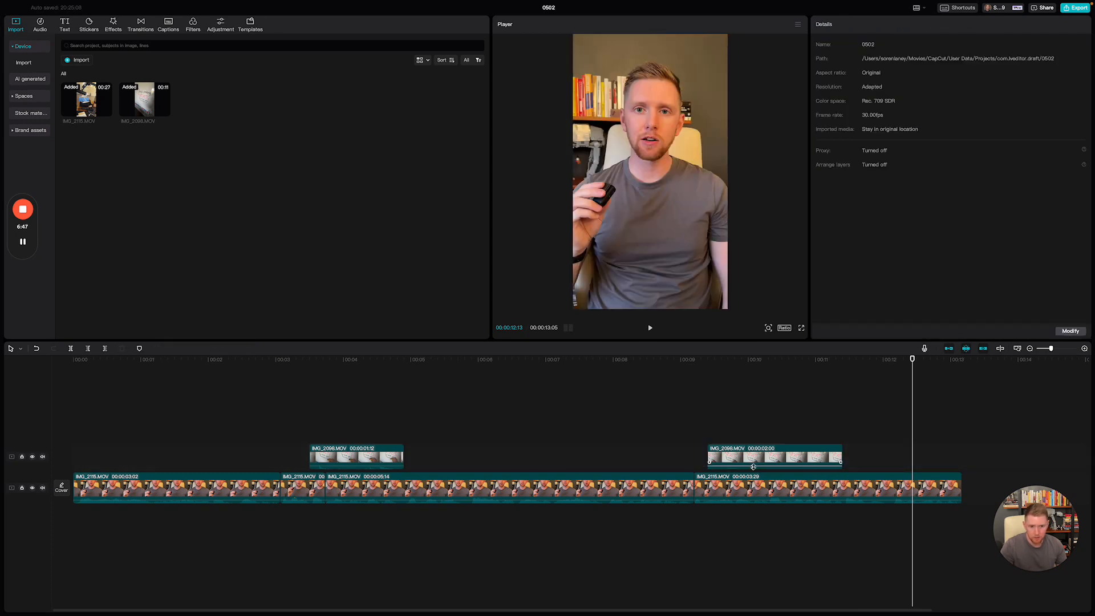
# Move the 2-second whiteboard overlay to end with the main video and place the 00:00:01:12 overlay directly before it
pyautogui.click(774, 462)
pyautogui.moveTo(751, 455); pyautogui.dragTo(848, 459)
pyautogui.moveTo(375, 459); pyautogui.dragTo(794, 460)
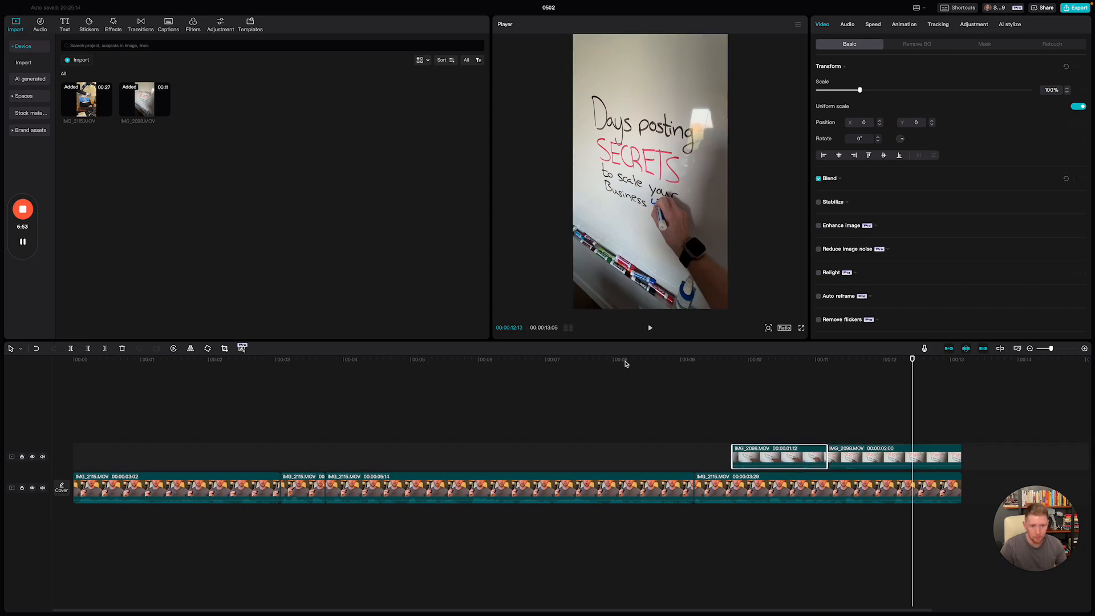
# Play the closing section with both whiteboard overlays several times to check their placement and sound
pyautogui.click(396, 360)
pyautogui.press('space')
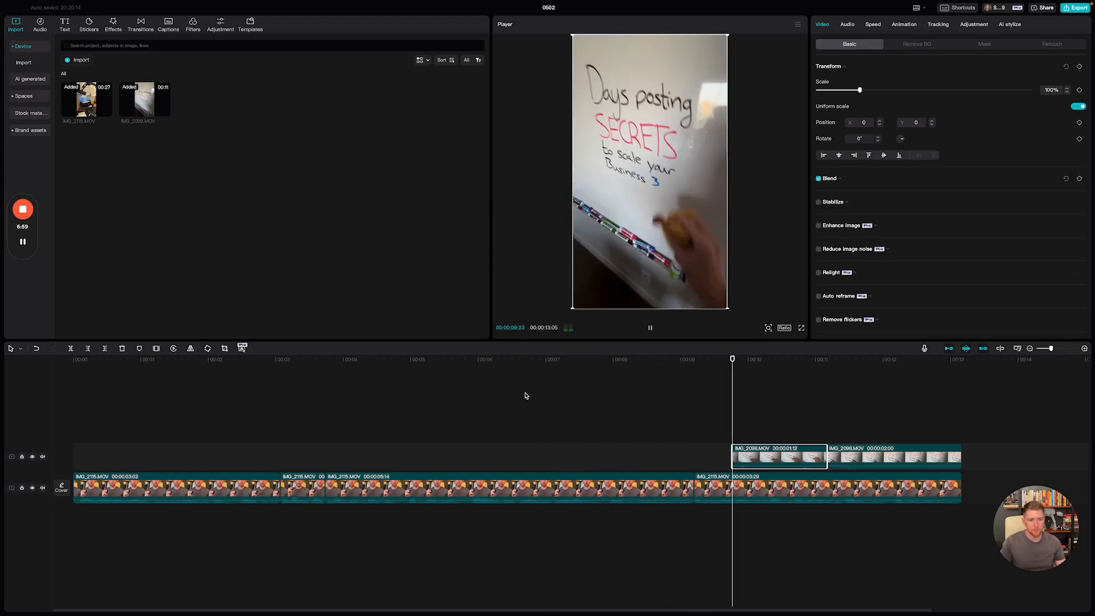
pyautogui.press('space')
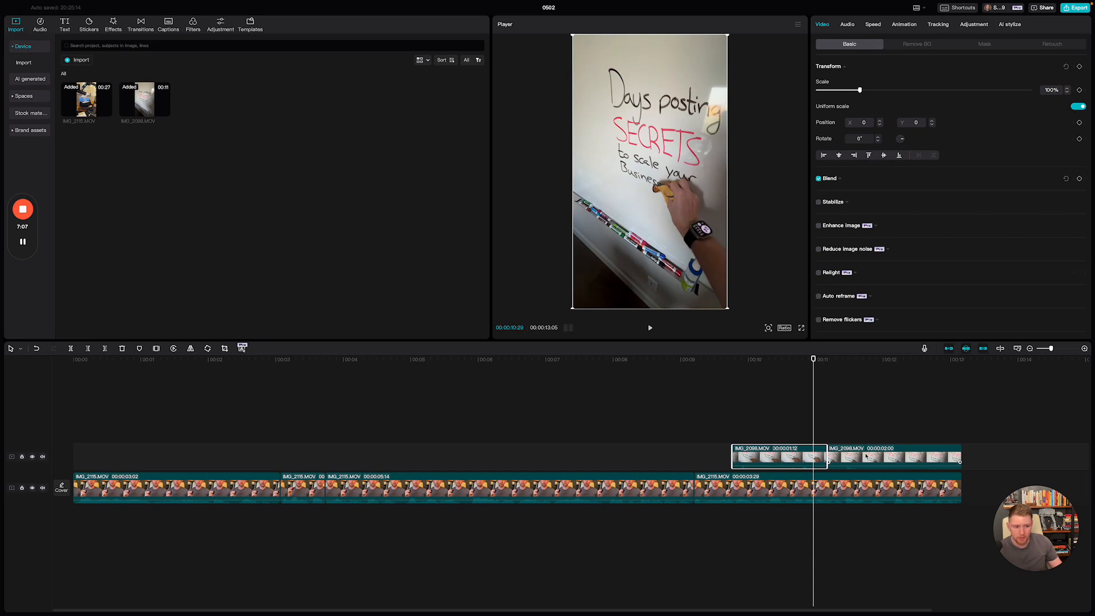
pyautogui.press('space')
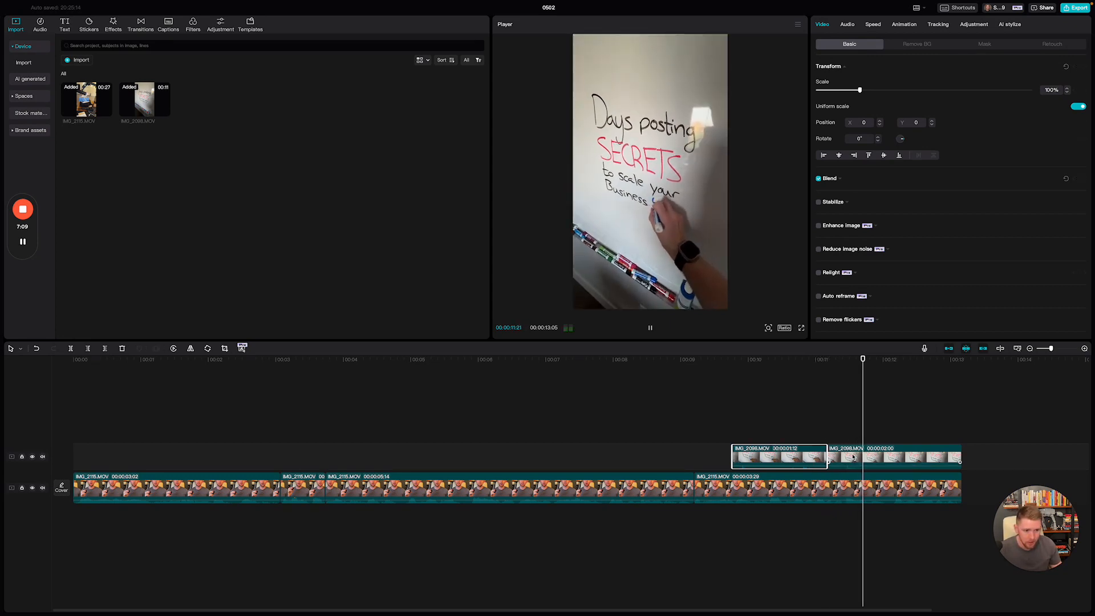
pyautogui.press('space')
pyautogui.click(835, 361)
pyautogui.press('space')
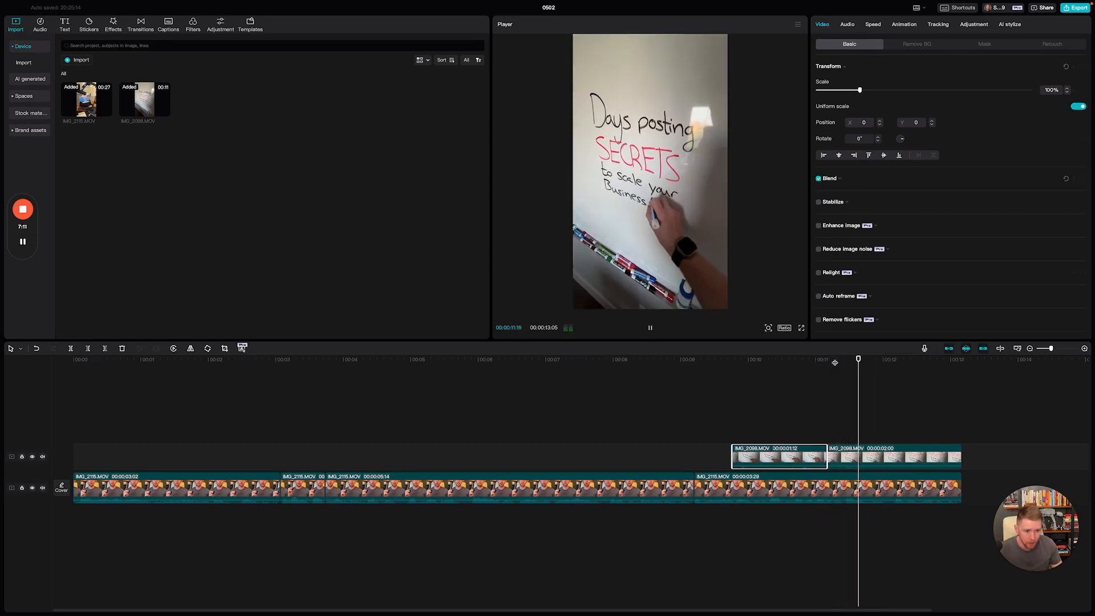
pyautogui.press('space')
pyautogui.click(835, 363)
pyautogui.press('space')
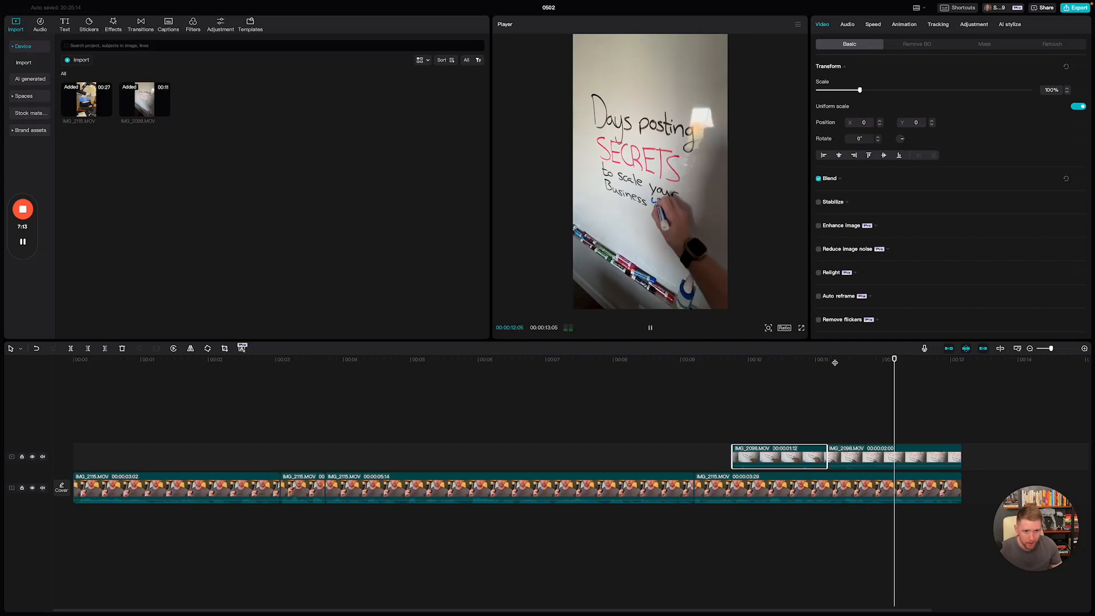
pyautogui.press('space')
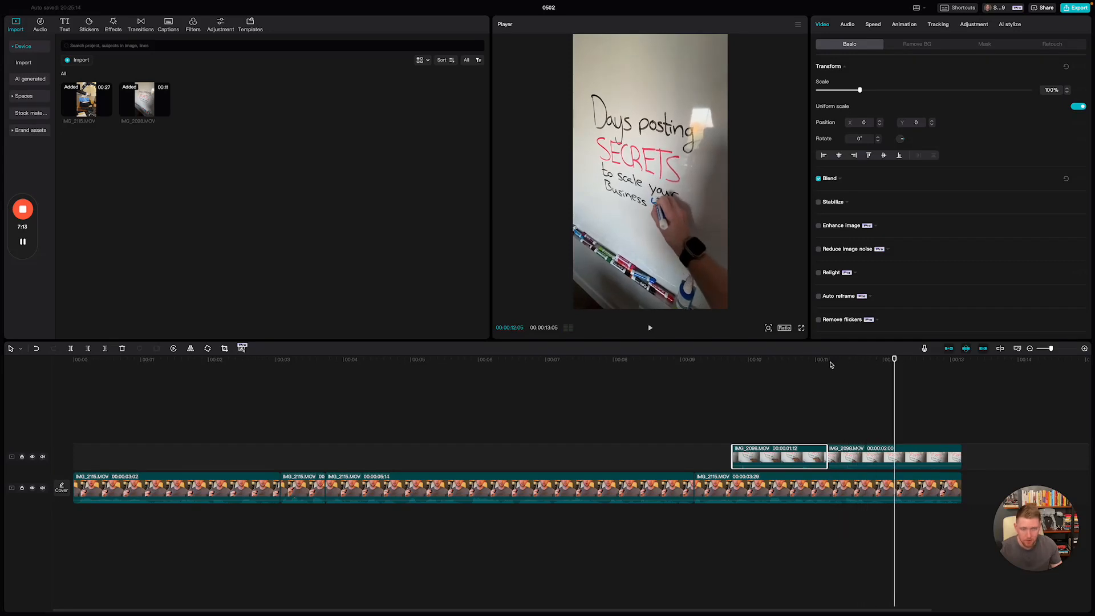
# Mute the whiteboard overlay track and play the section from about 00:00:08:15 to check the sound
pyautogui.click(43, 457)
pyautogui.click(647, 361)
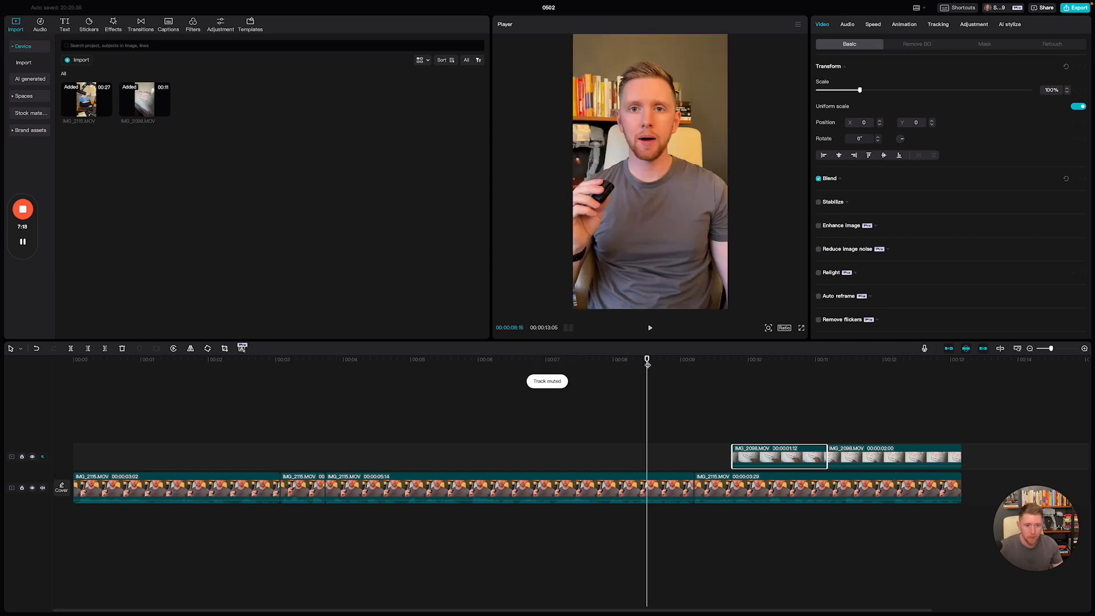
pyautogui.press('space')
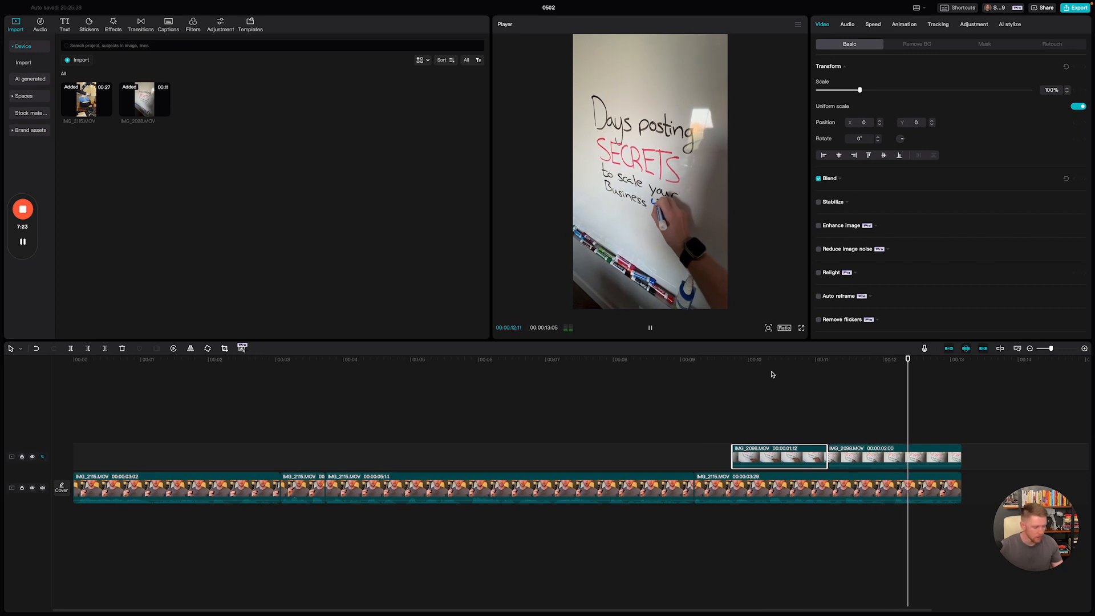
pyautogui.press('space')
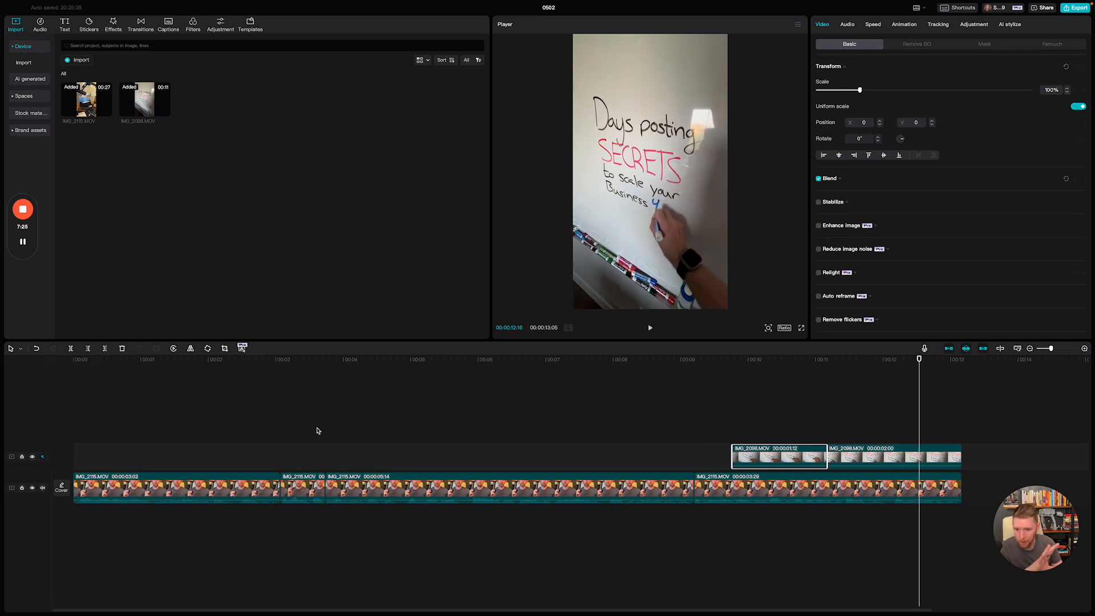
pyautogui.click(73, 364)
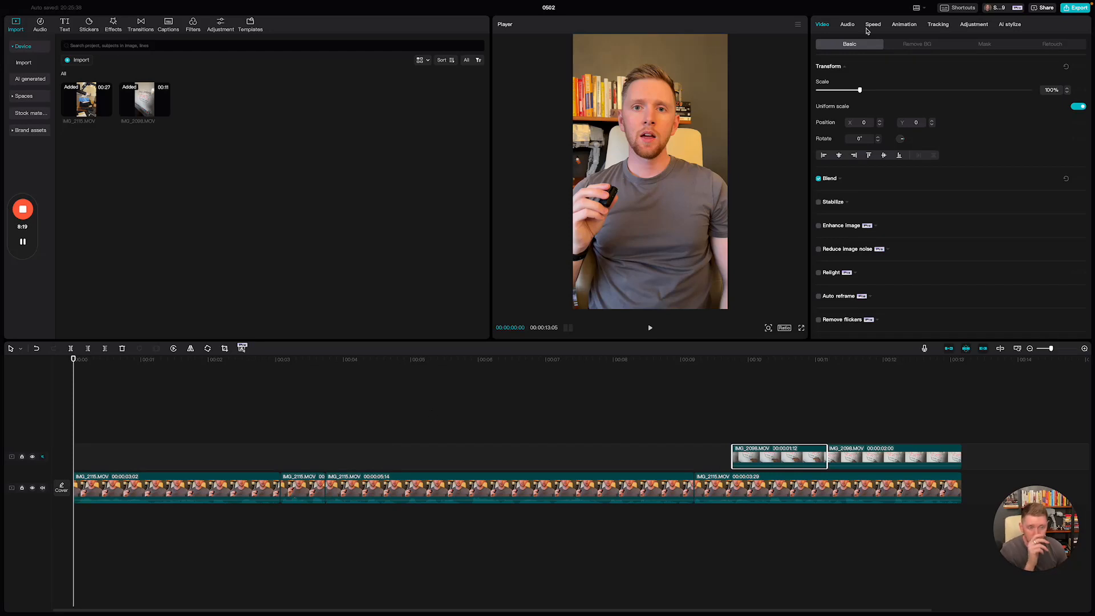
pyautogui.click(846, 29)
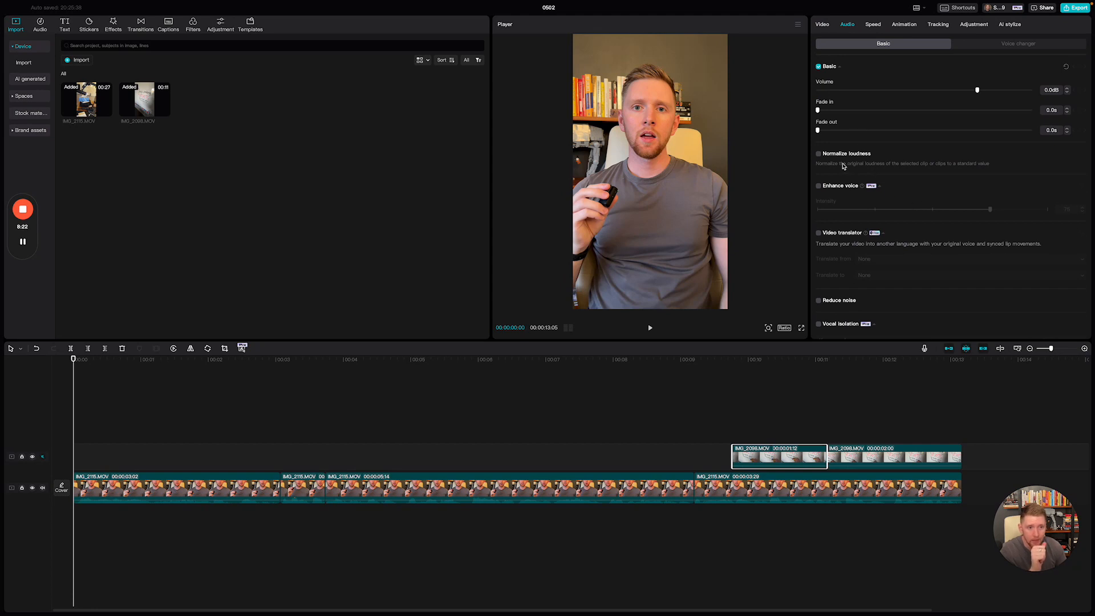
pyautogui.click(818, 154)
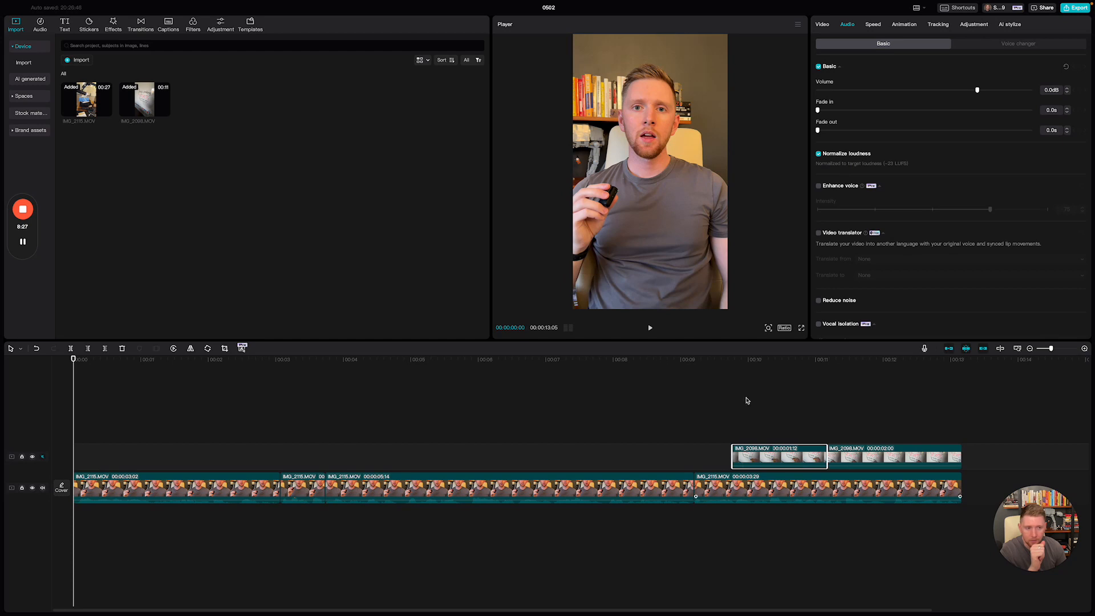
pyautogui.click(818, 154)
# Enable Normalize loudness and Enhance voice for all four talking-head clips on the main track
pyautogui.moveTo(817, 562); pyautogui.dragTo(195, 502)
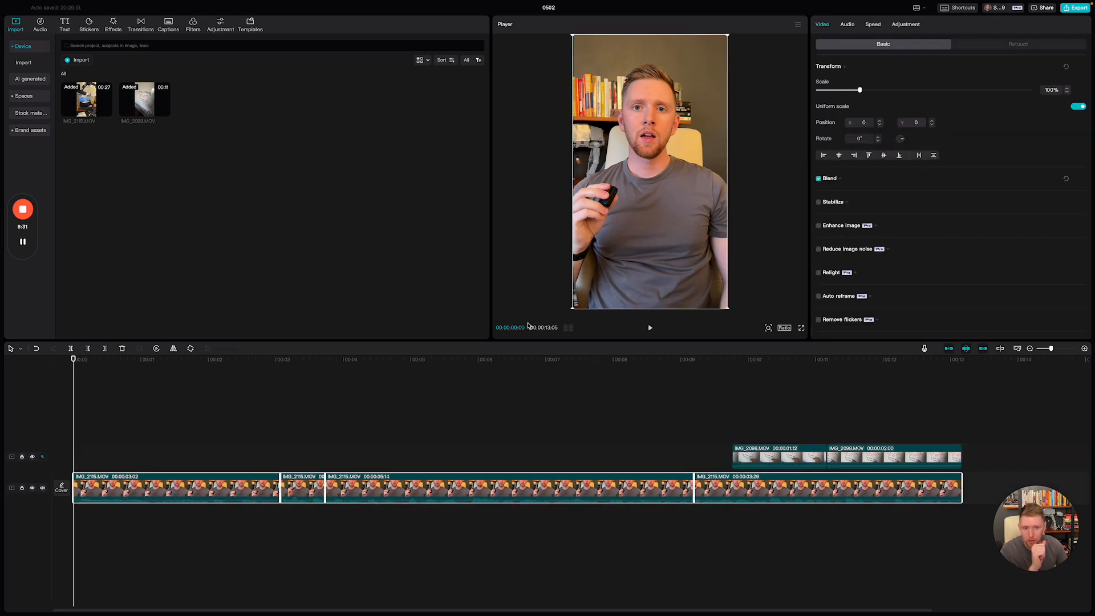
pyautogui.click(847, 25)
pyautogui.click(818, 154)
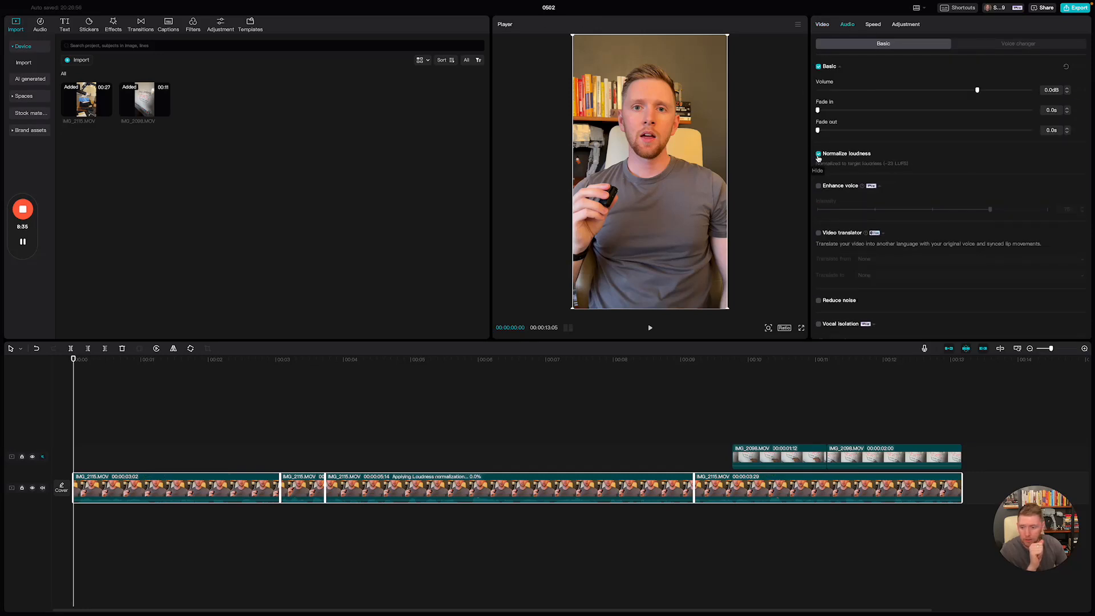
pyautogui.click(819, 187)
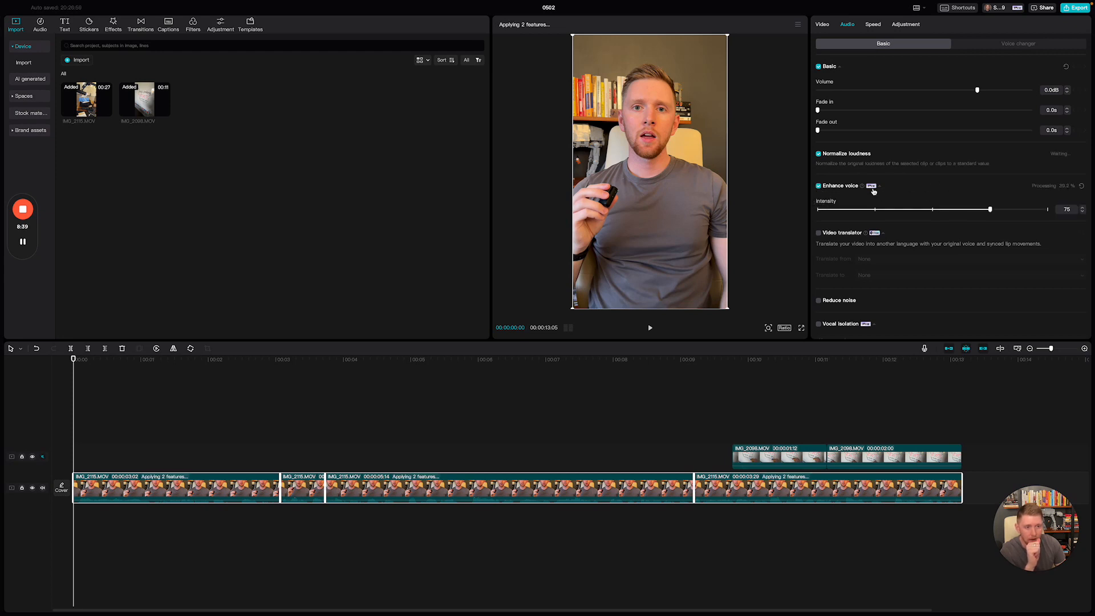
pyautogui.moveTo(862, 189)
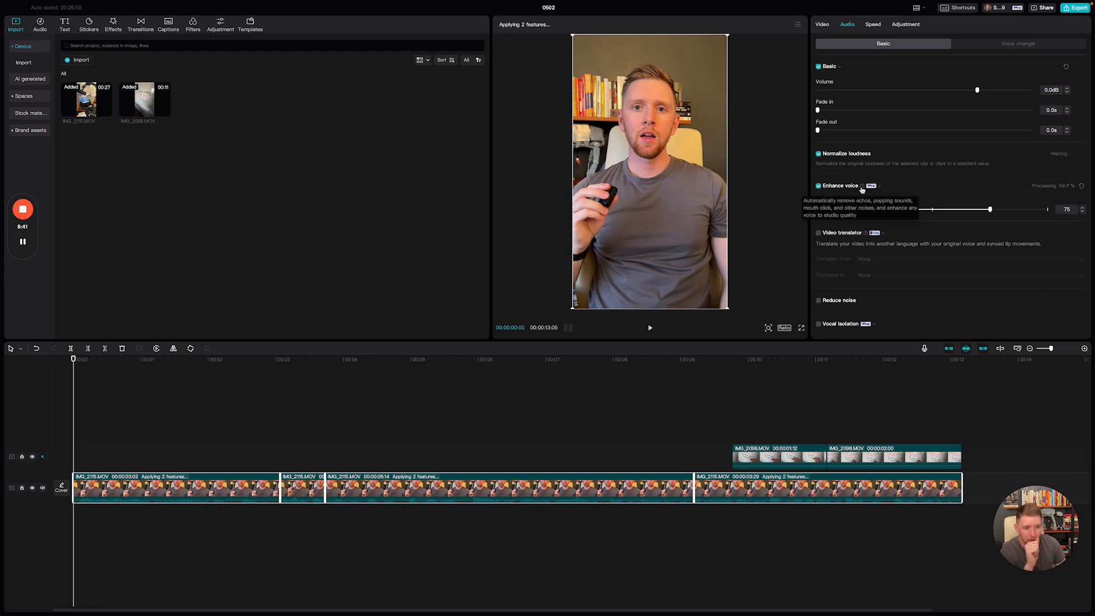
# Play the opening while trying Enhance voice intensities of 100 and 25, and set the intensity back to 75
pyautogui.click(95, 369)
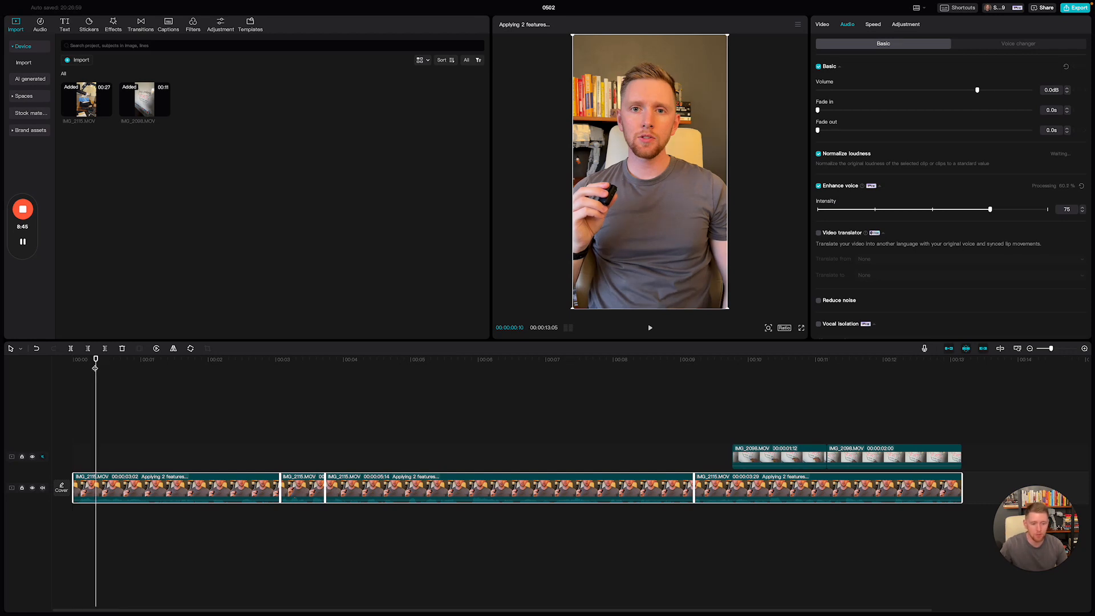
pyautogui.press('space')
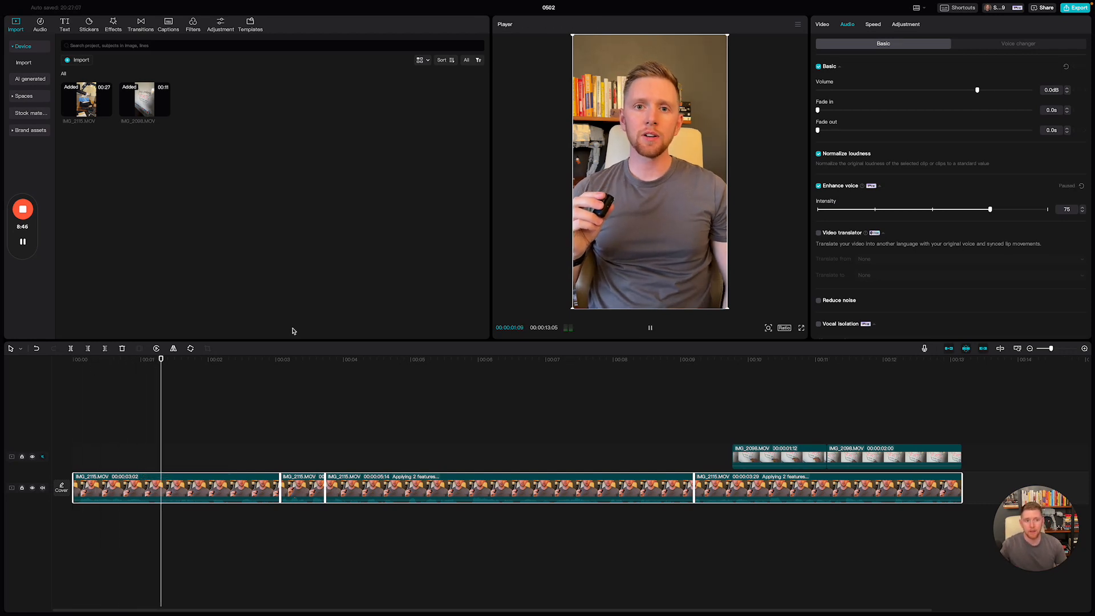
pyautogui.press('space')
pyautogui.moveTo(990, 210); pyautogui.dragTo(1047, 212)
pyautogui.press('space')
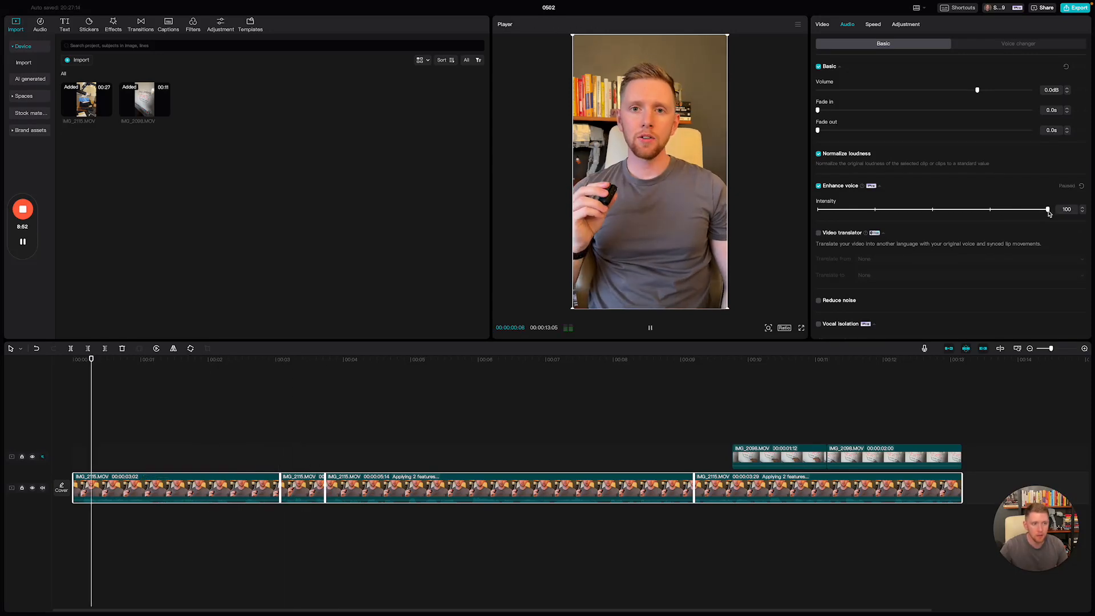
pyautogui.moveTo(1048, 212); pyautogui.dragTo(875, 210)
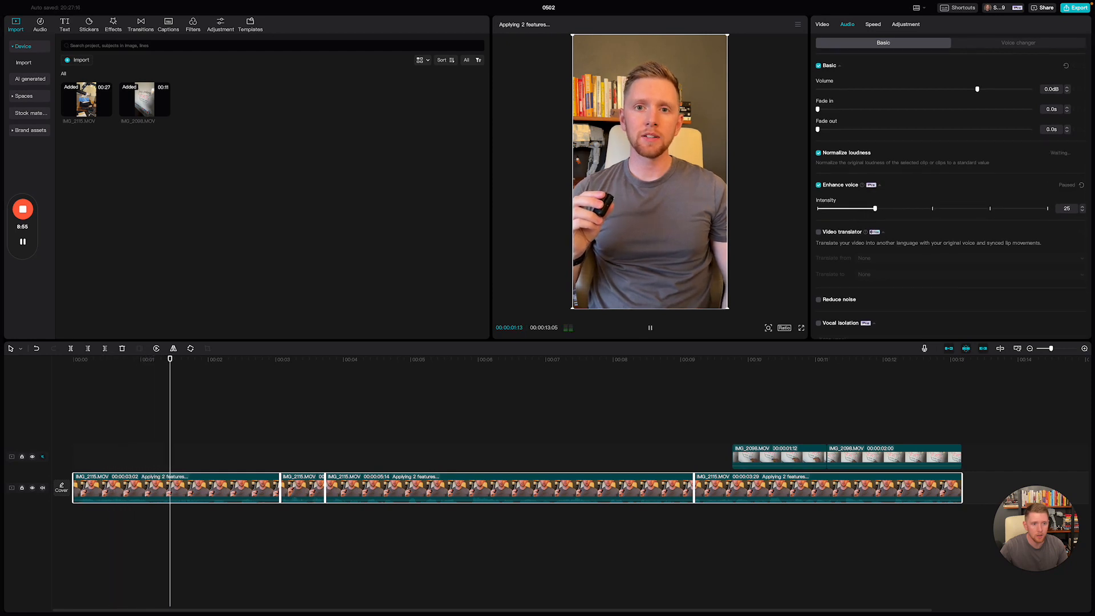
pyautogui.press('space')
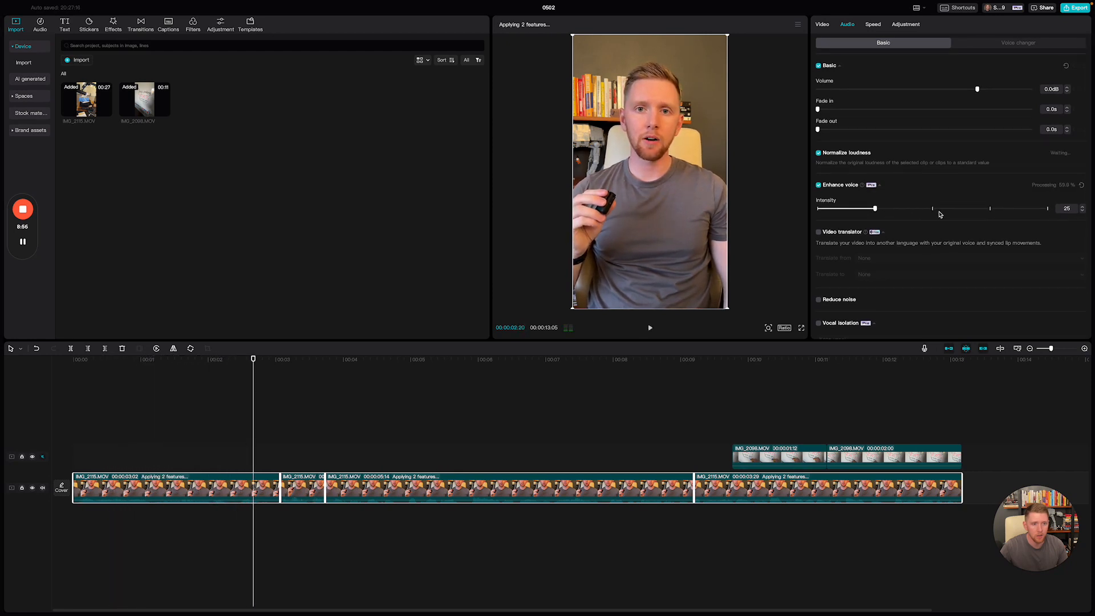
pyautogui.click(991, 209)
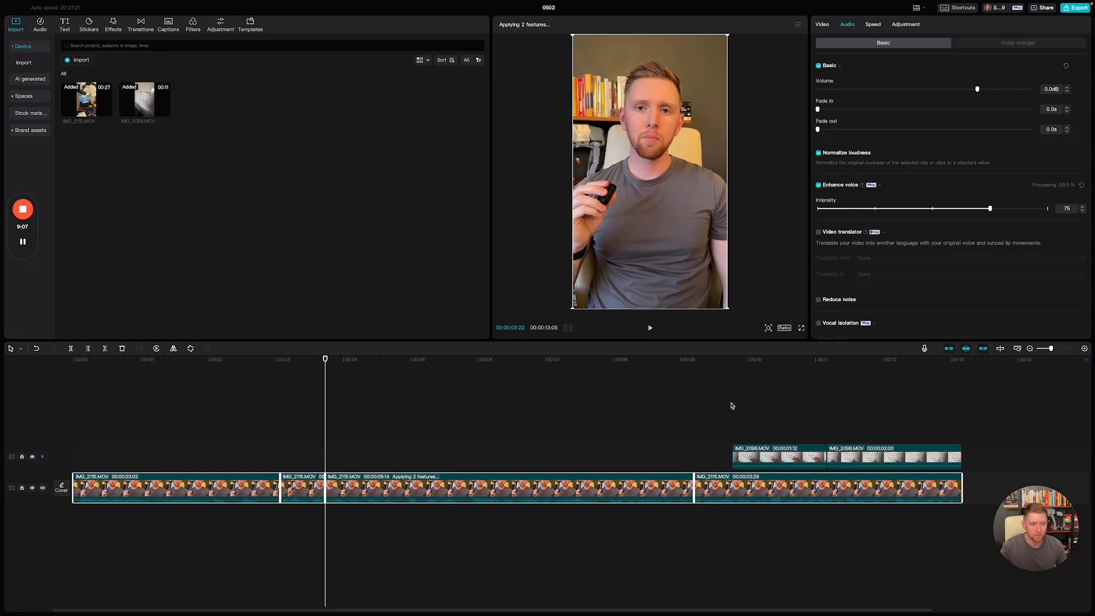
# Play the video on to 00:00:11:02 to check the enhanced voice, and look over the remaining audio settings
pyautogui.press('space')
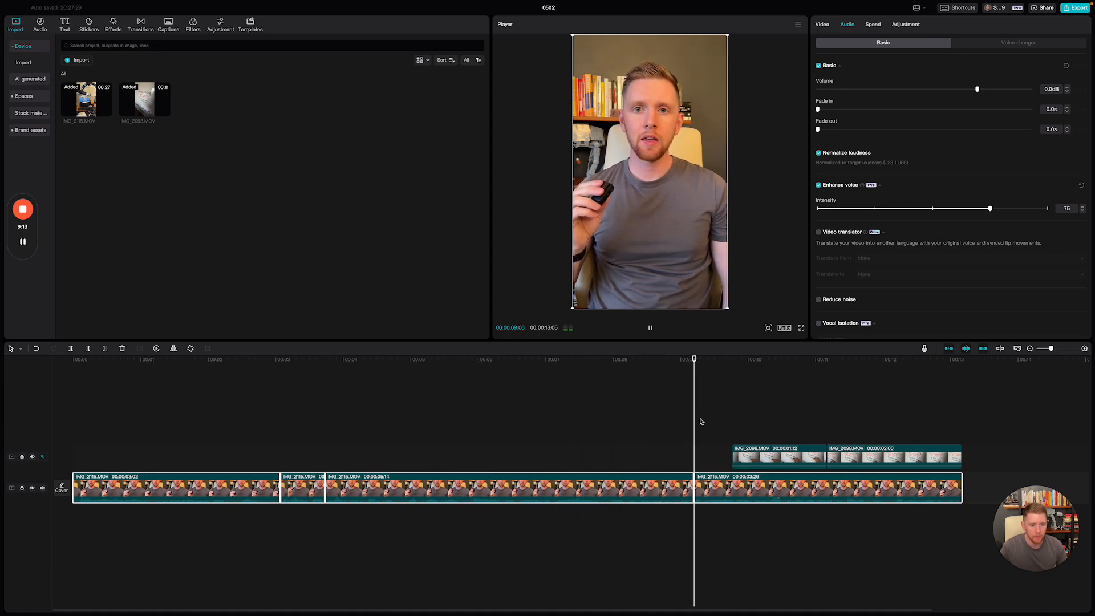
pyautogui.press('space')
pyautogui.press('space')
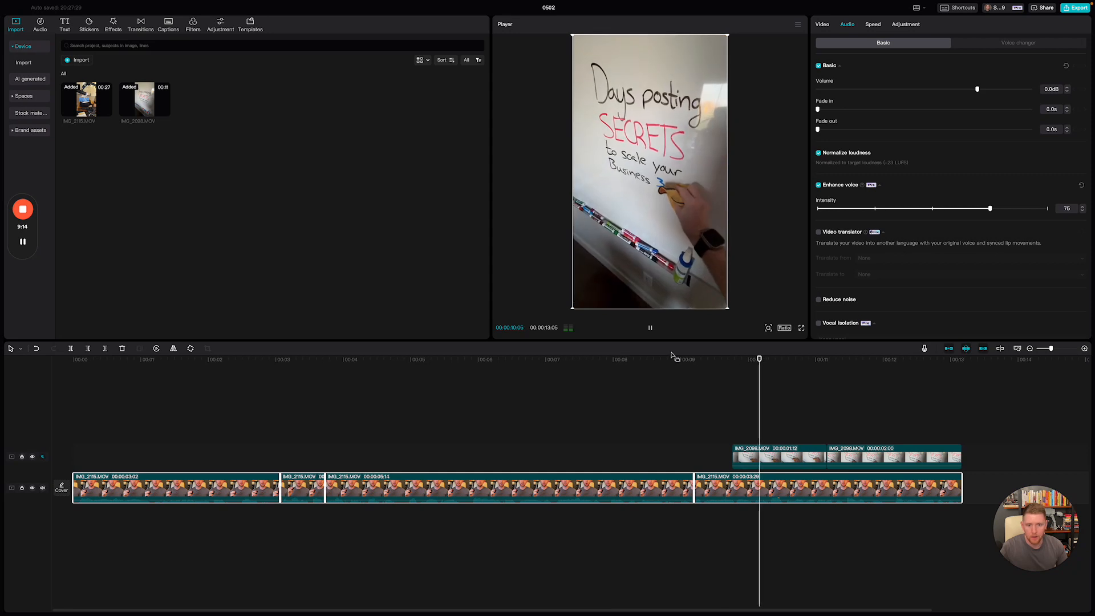
pyautogui.click(651, 329)
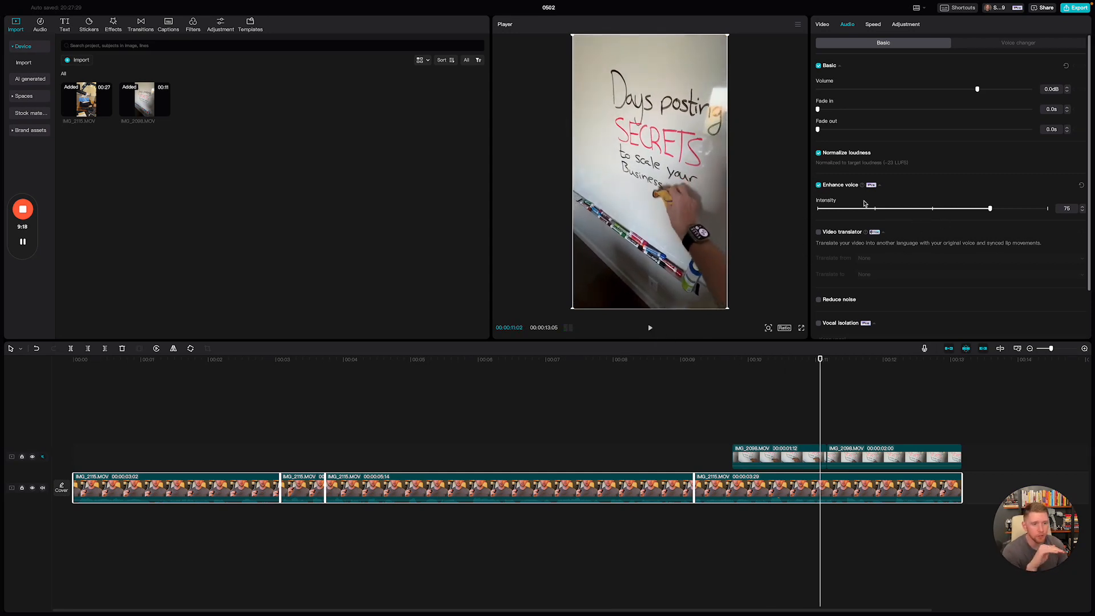
pyautogui.scroll(-2, 860, 211)
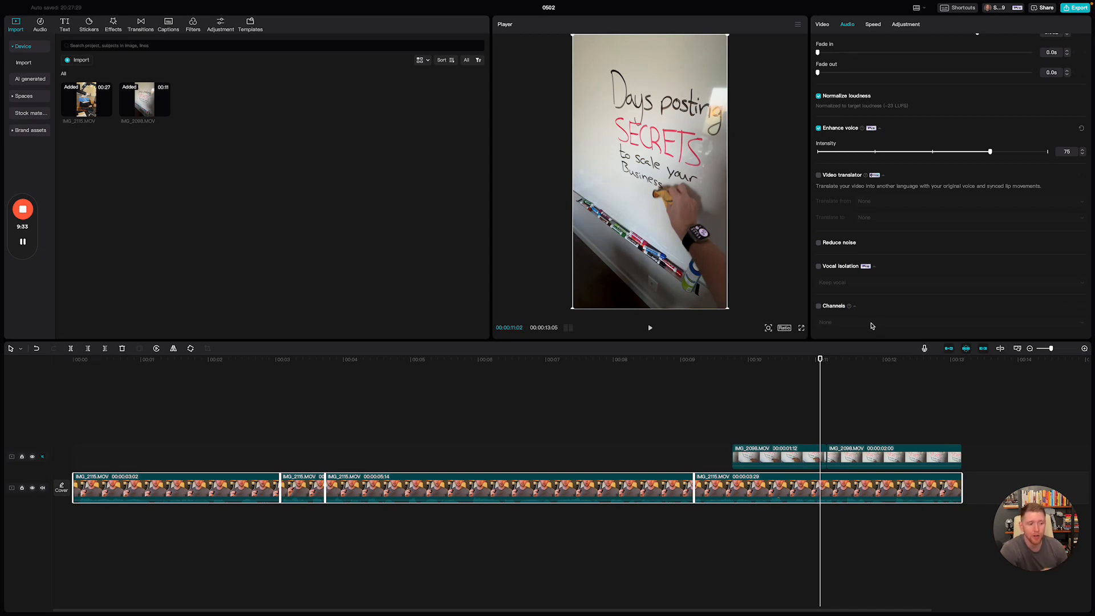
pyautogui.scroll(2, 876, 274)
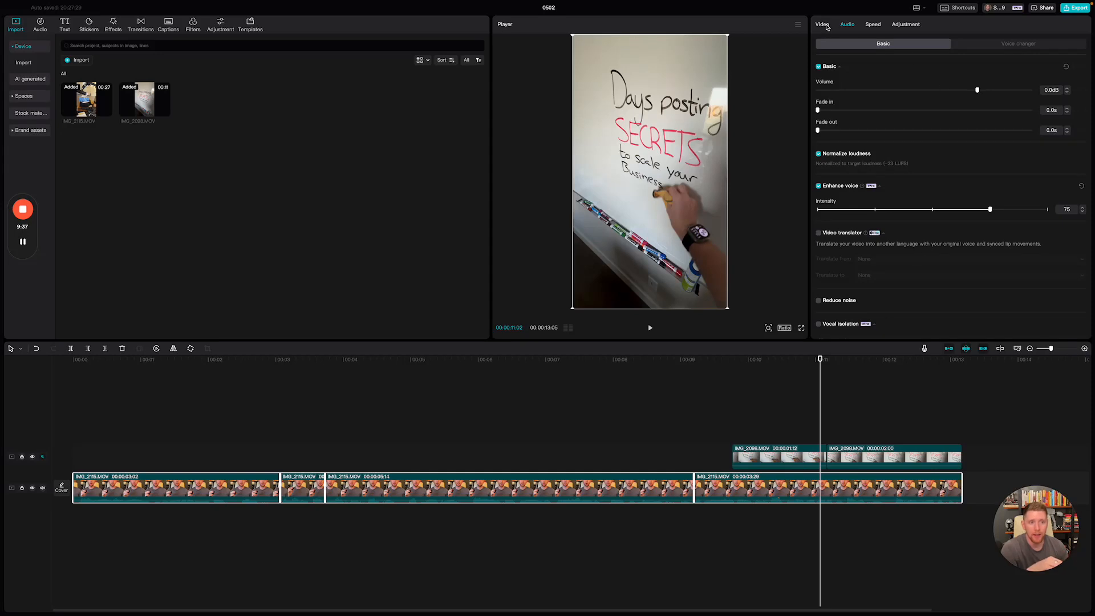
# Deselect the clips and generate auto captions with English as the spoken language
pyautogui.click(638, 423)
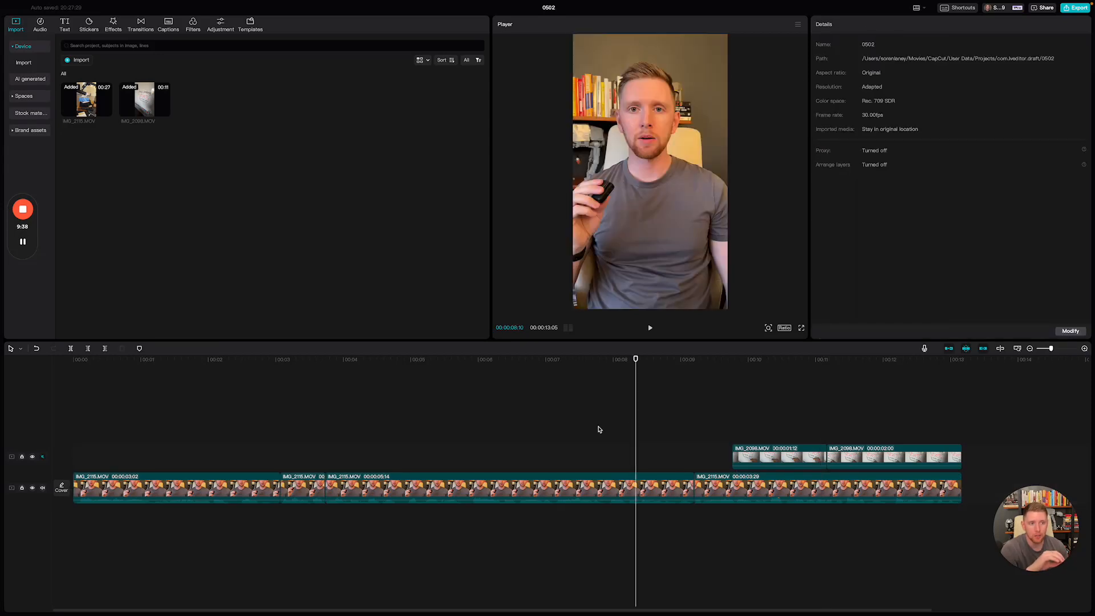
pyautogui.click(650, 384)
pyautogui.click(541, 535)
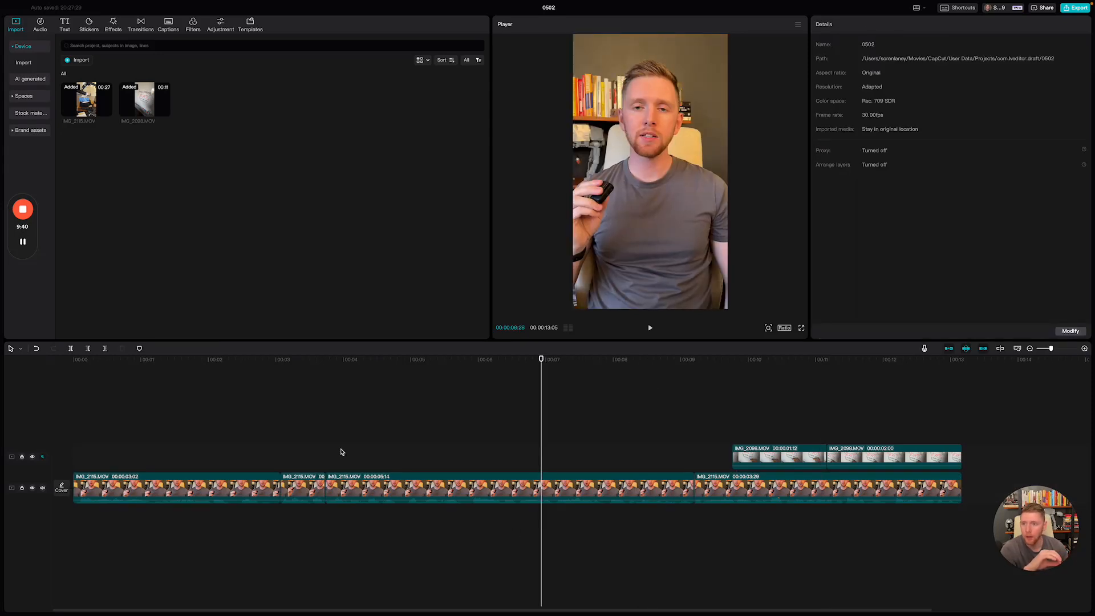
pyautogui.click(165, 25)
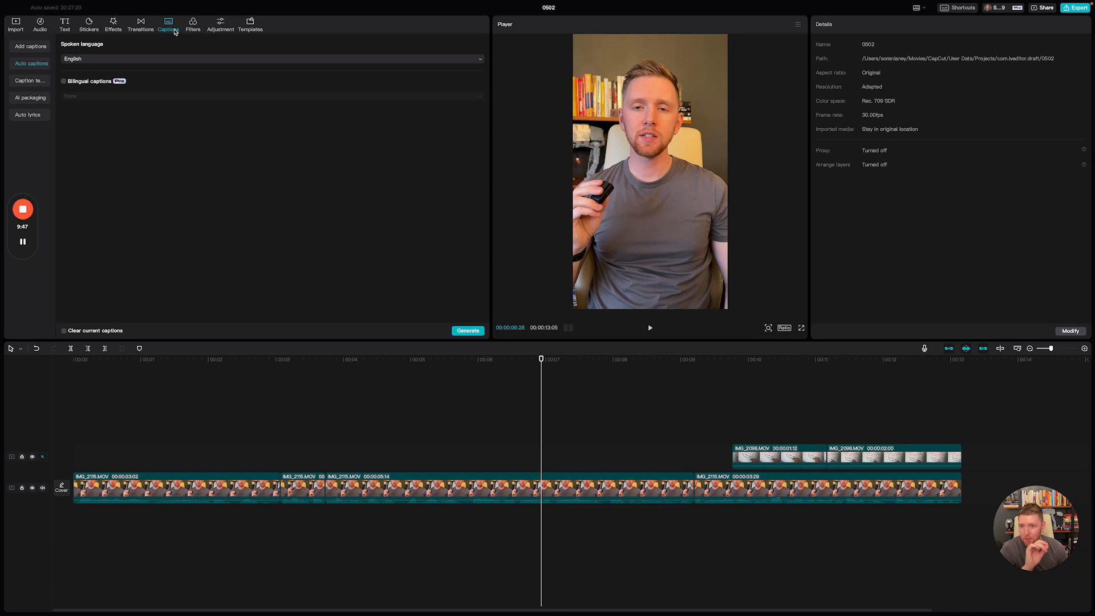
pyautogui.click(19, 48)
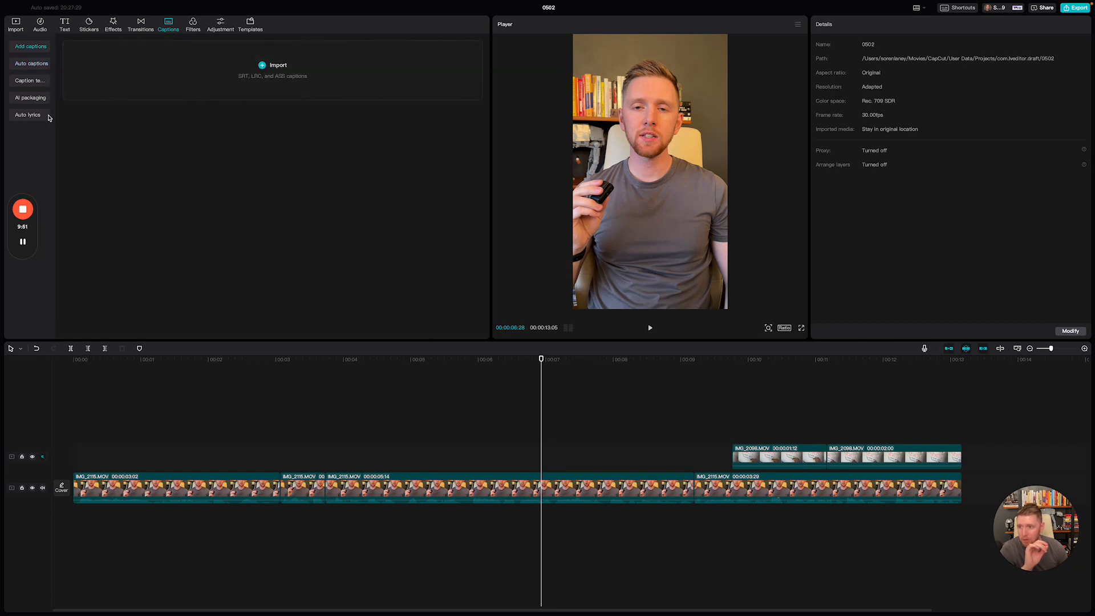
pyautogui.click(33, 63)
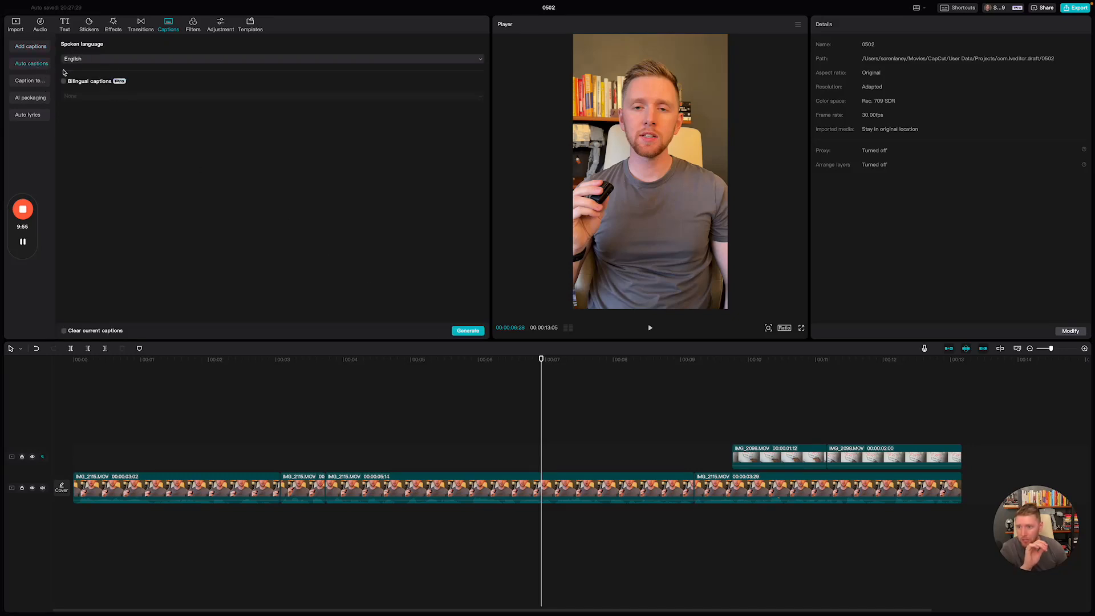
pyautogui.click(469, 332)
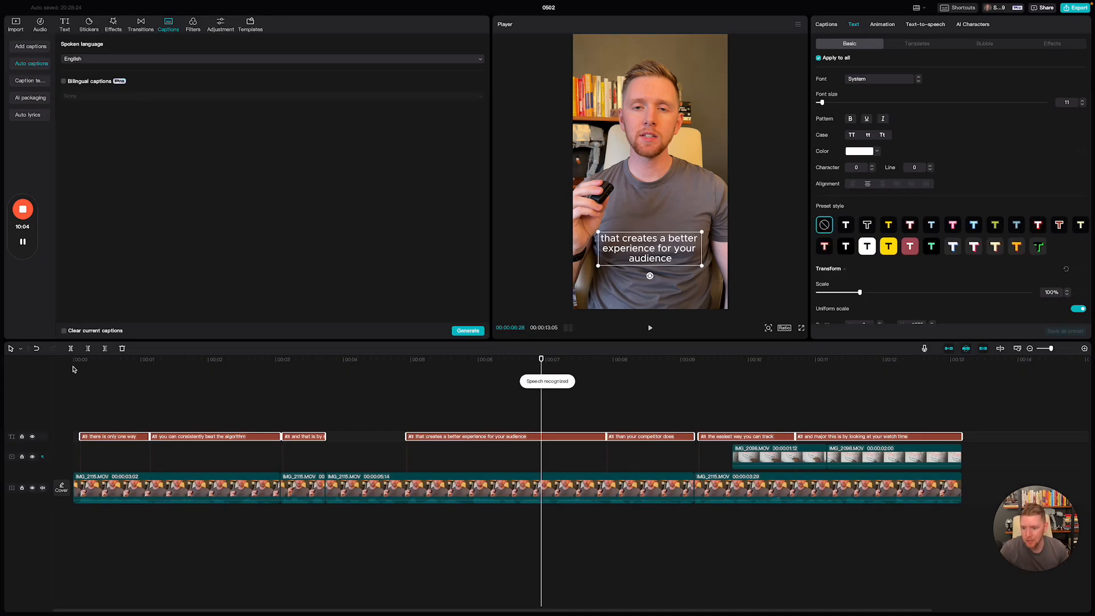
# Check individual auto captions on the timeline and set the font of all captions to Classical
pyautogui.click(120, 439)
pyautogui.click(202, 440)
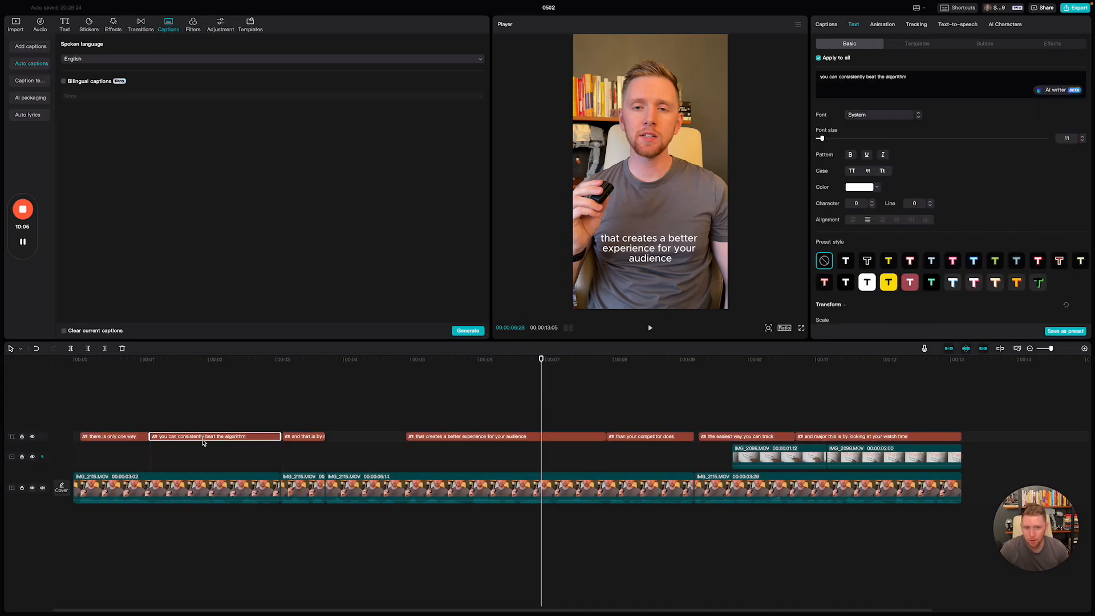
pyautogui.click(299, 438)
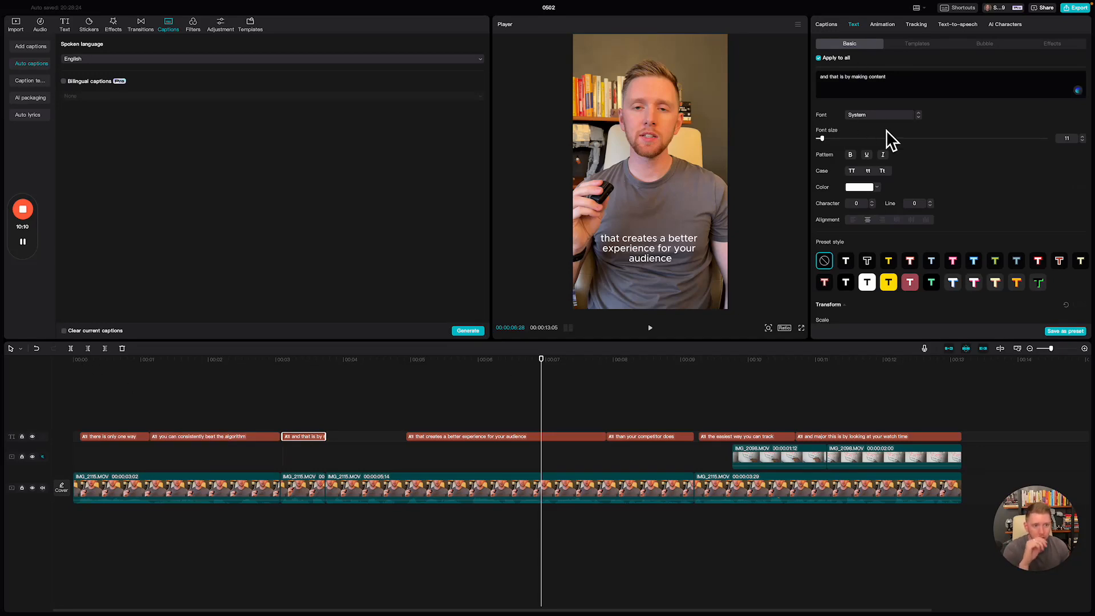
pyautogui.click(871, 117)
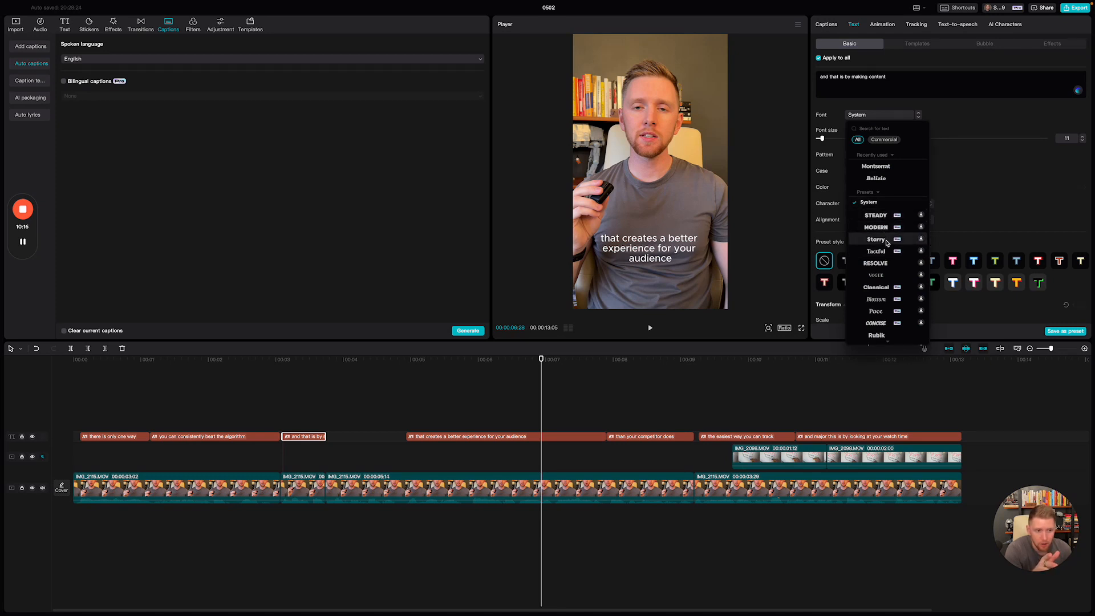
pyautogui.scroll(-1, 896, 257)
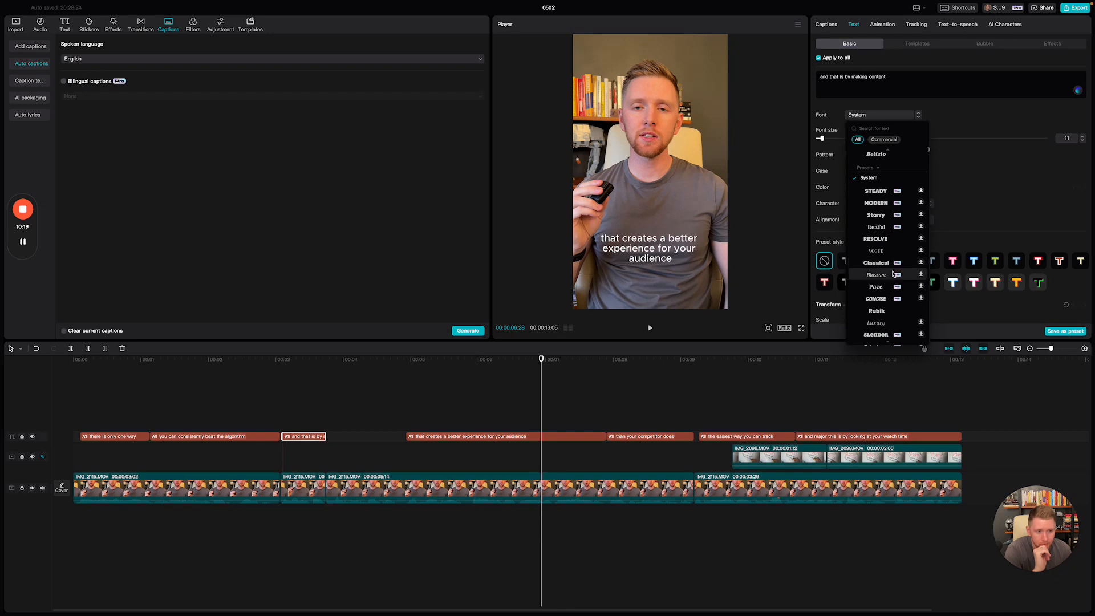
pyautogui.click(882, 263)
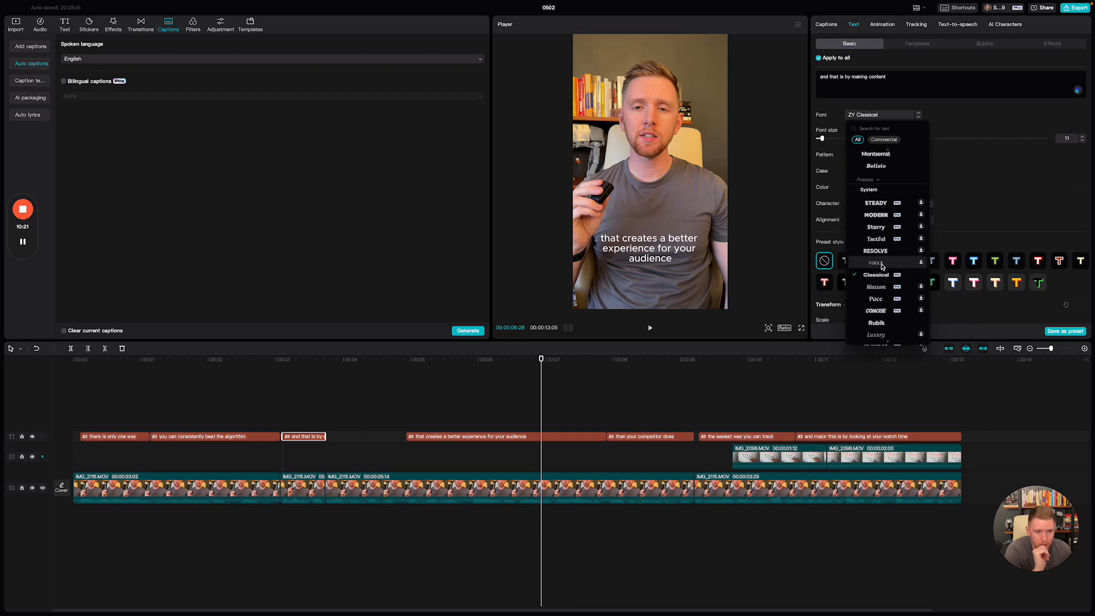
pyautogui.click(876, 263)
pyautogui.click(569, 409)
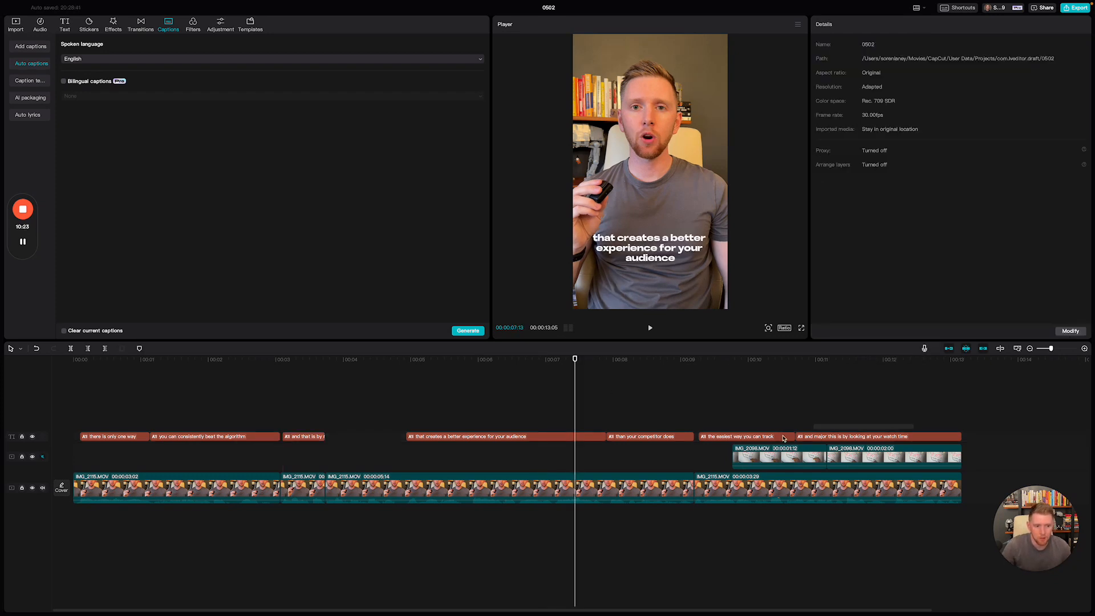
# Select all captions and try the Trend, Bangers and Anton fonts on them
pyautogui.click(890, 437)
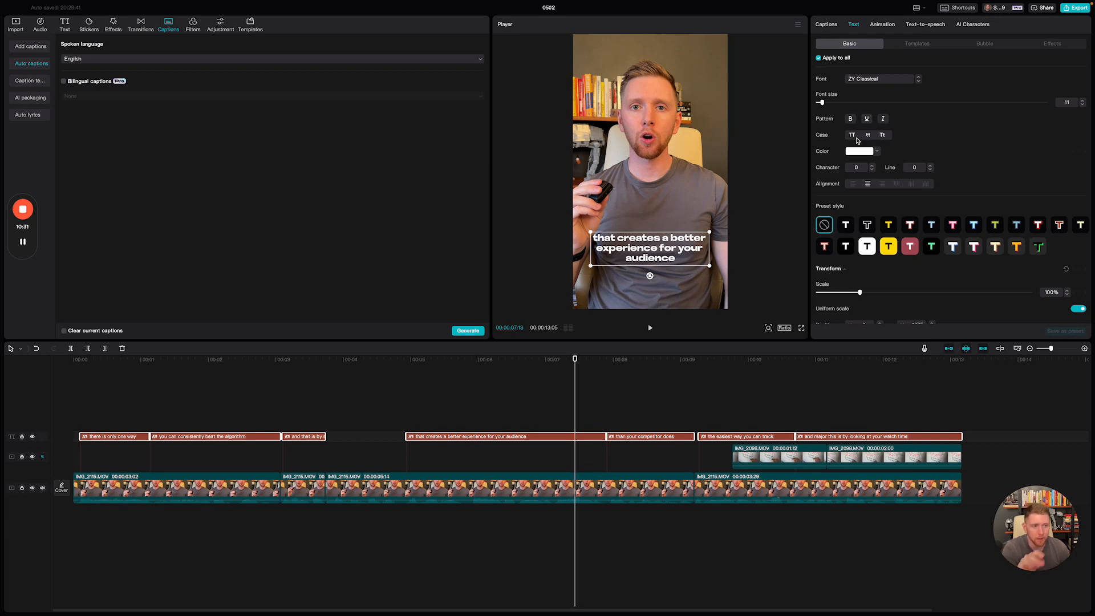
pyautogui.click(891, 81)
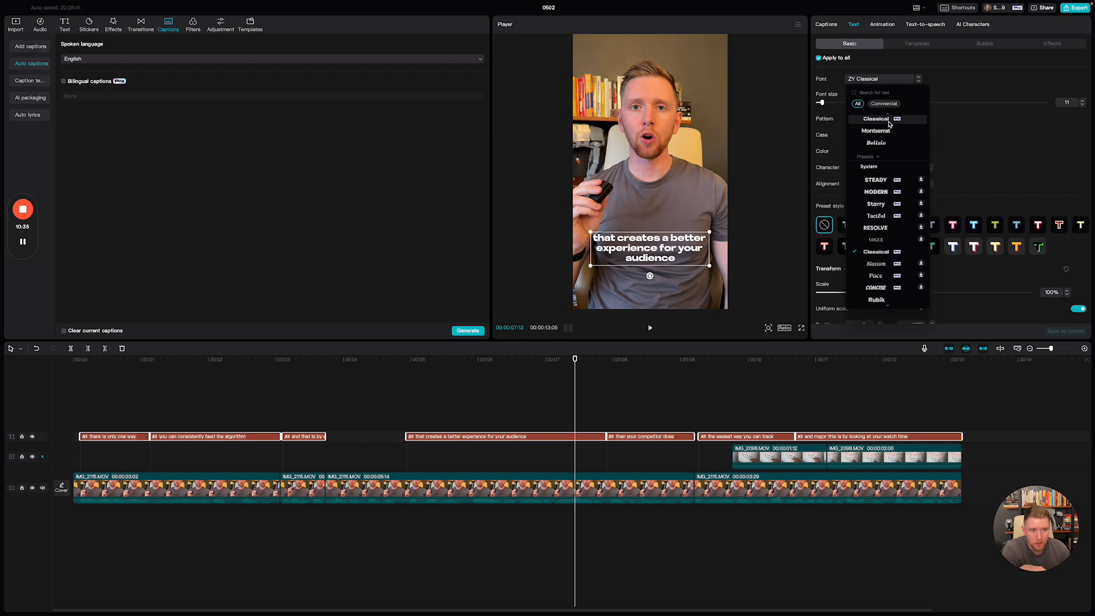
pyautogui.scroll(-3, 889, 143)
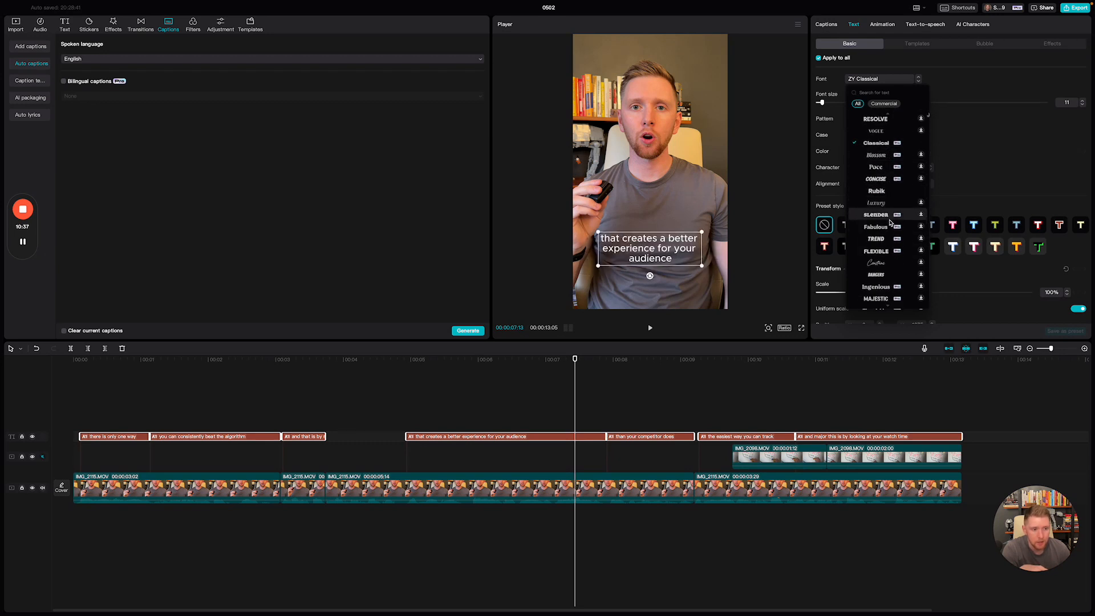
pyautogui.scroll(-1, 881, 228)
pyautogui.click(876, 229)
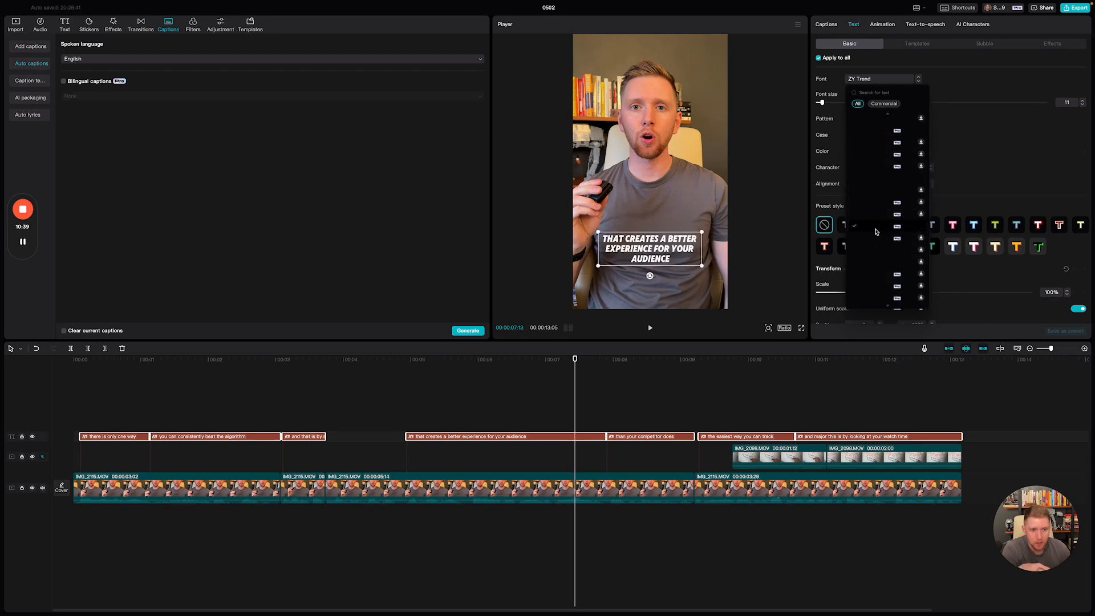
pyautogui.scroll(-4, 888, 234)
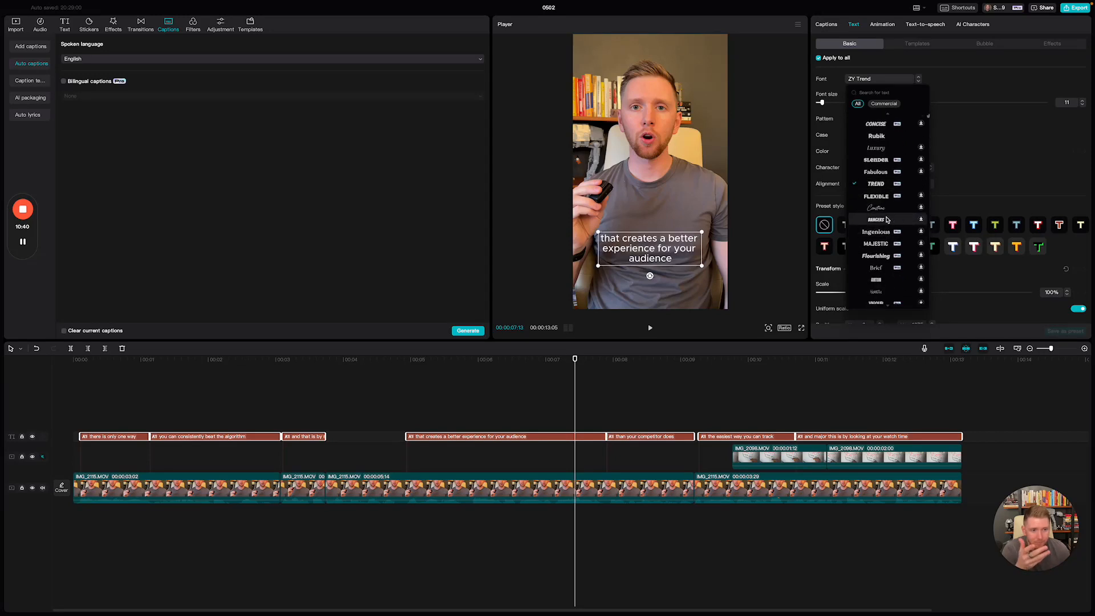
pyautogui.click(887, 220)
pyautogui.scroll(-6, 884, 216)
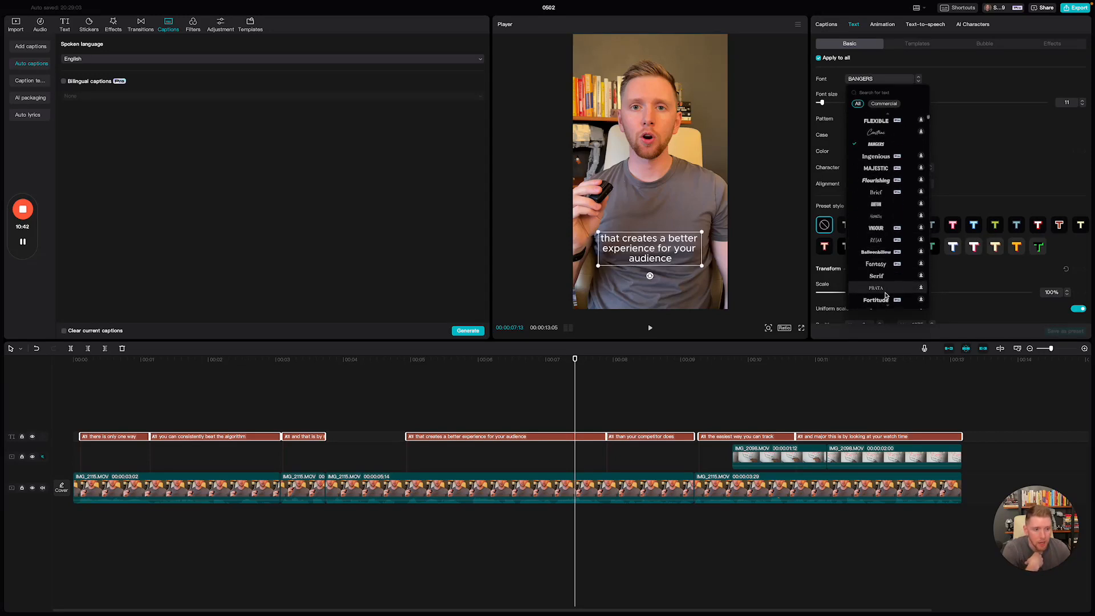
pyautogui.click(883, 210)
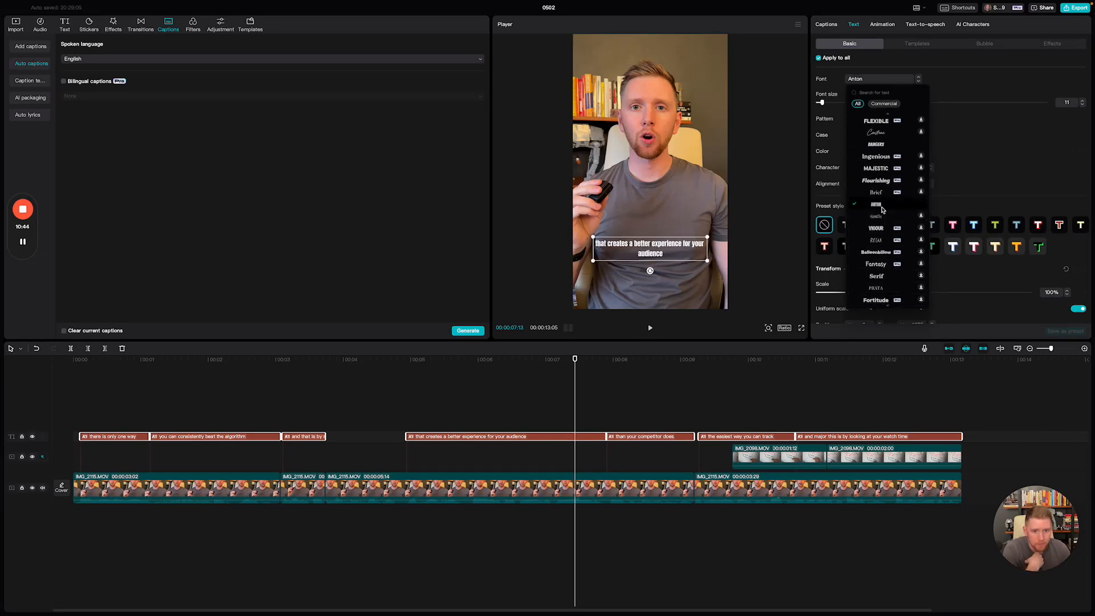
pyautogui.scroll(-7, 885, 228)
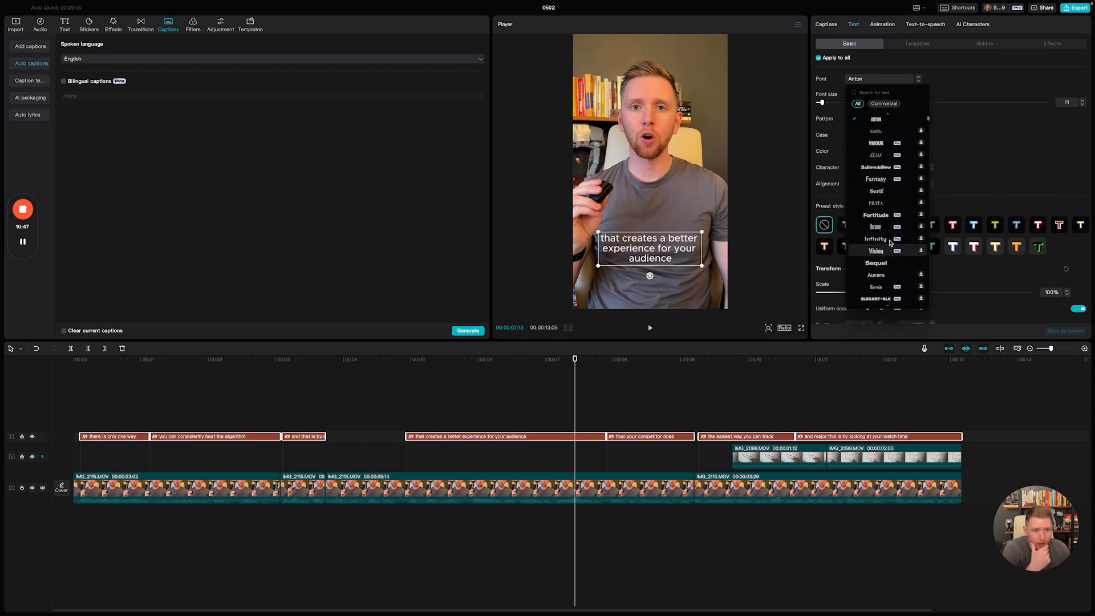
# Set the font of all captions to Fortitude and the font size to 17
pyautogui.click(881, 217)
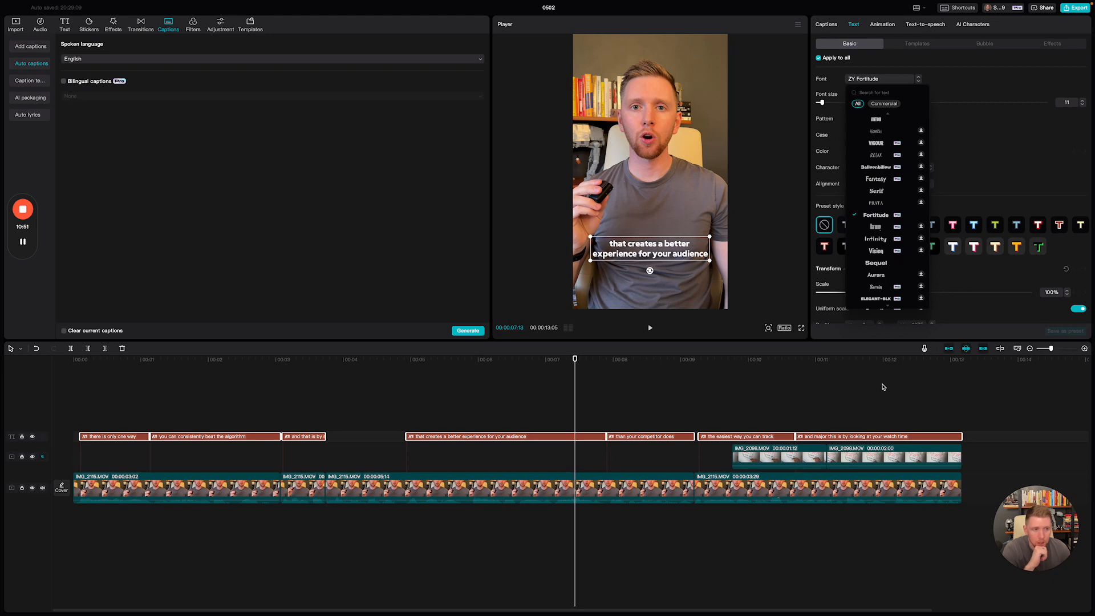
pyautogui.click(975, 140)
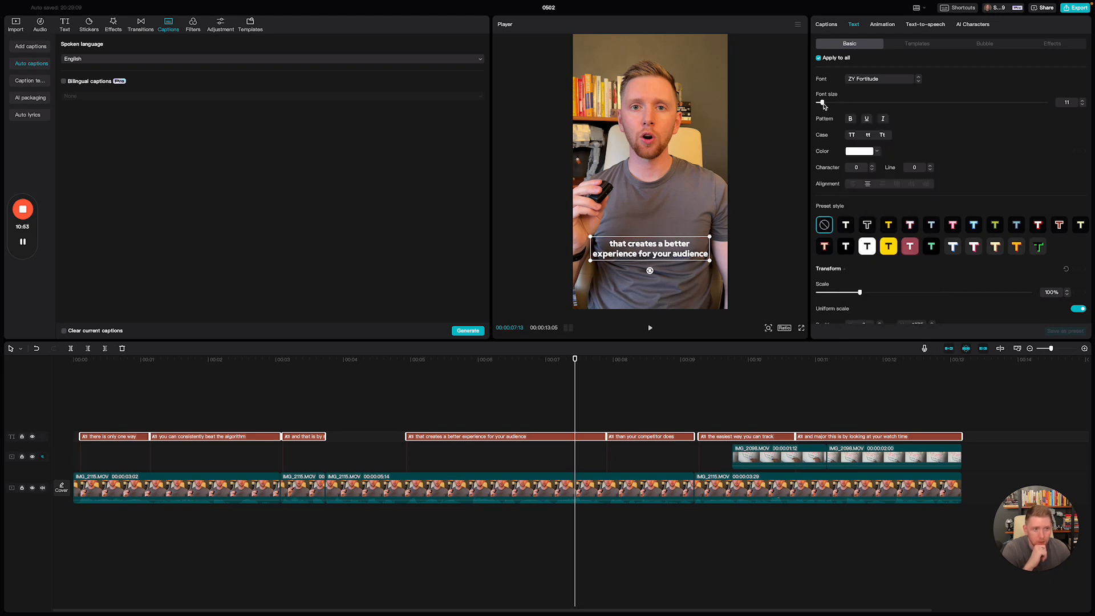
pyautogui.moveTo(824, 105); pyautogui.dragTo(828, 106)
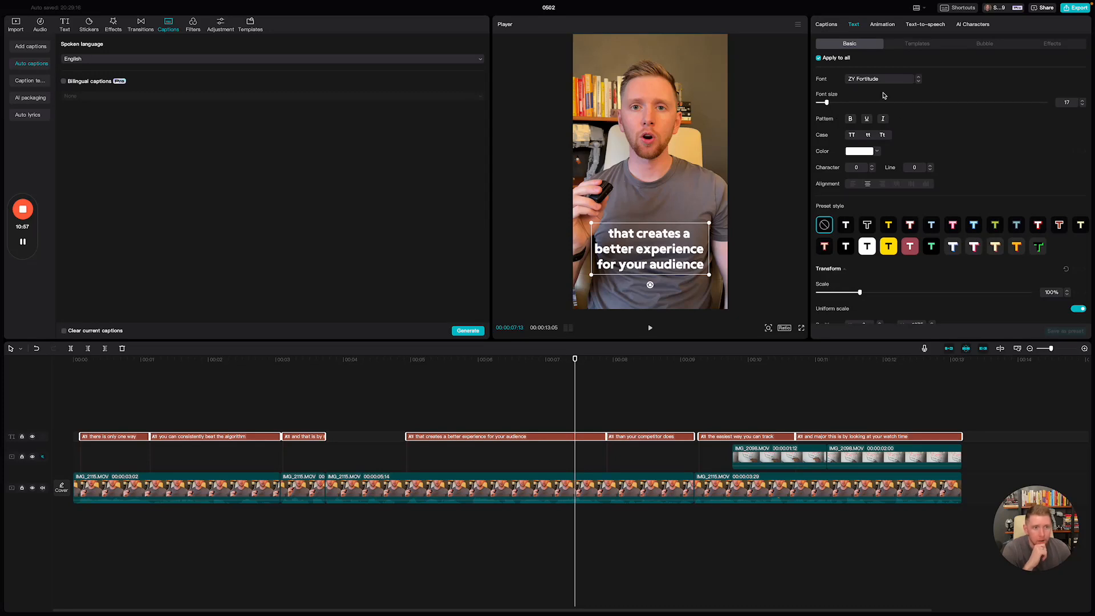
# Apply the white all-caps "THE QUICK BROWN FOX" text template with an enlarged keyword to all captions, after trying a single-word template
pyautogui.click(916, 45)
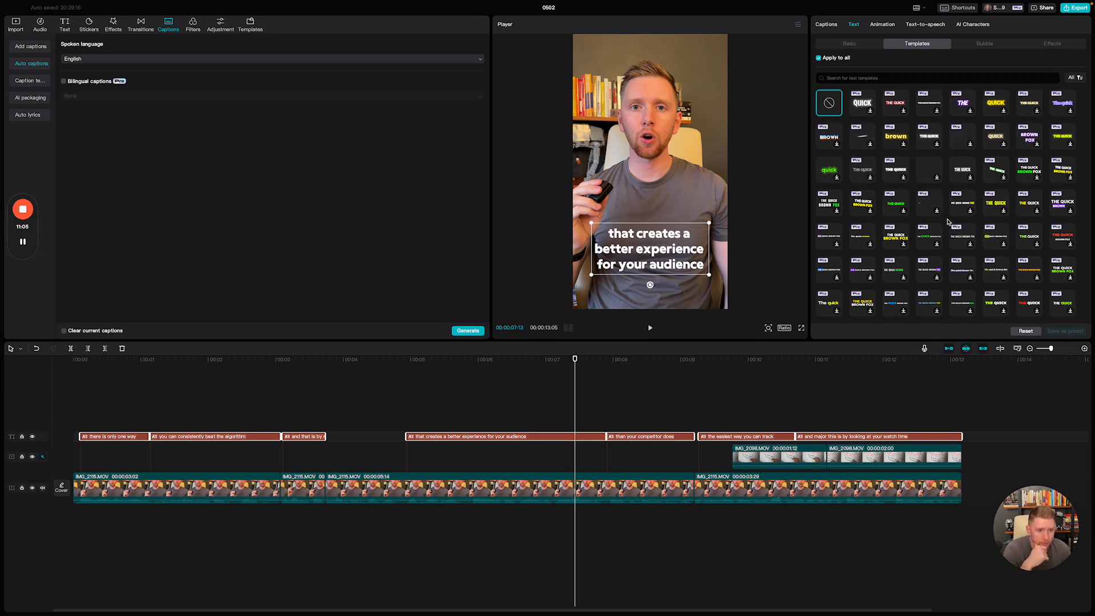
pyautogui.scroll(-3, 950, 221)
pyautogui.scroll(-3, 951, 224)
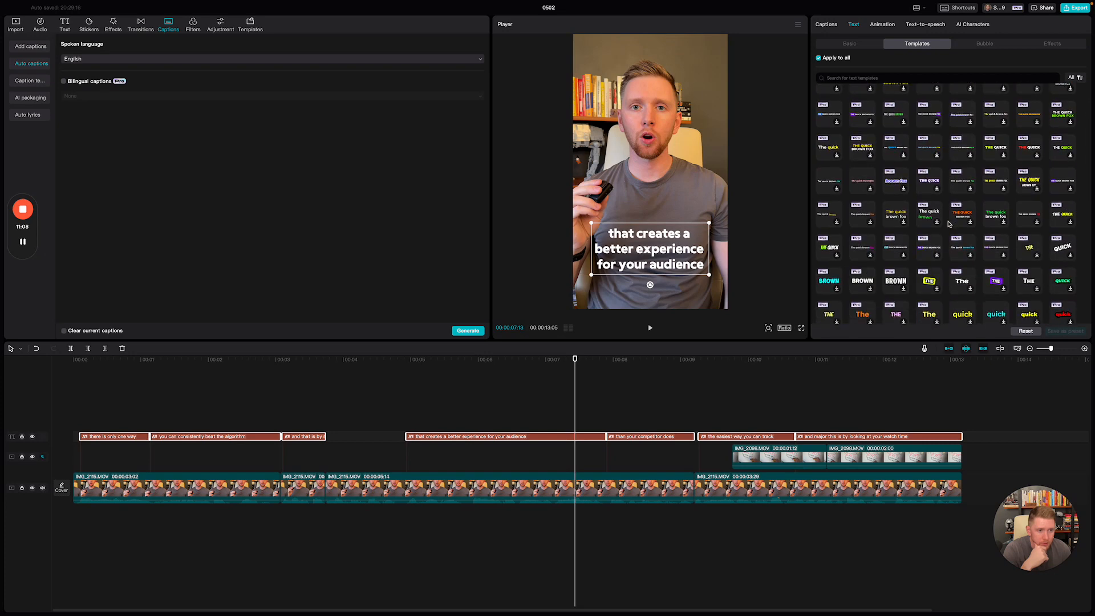
pyautogui.scroll(-9, 949, 224)
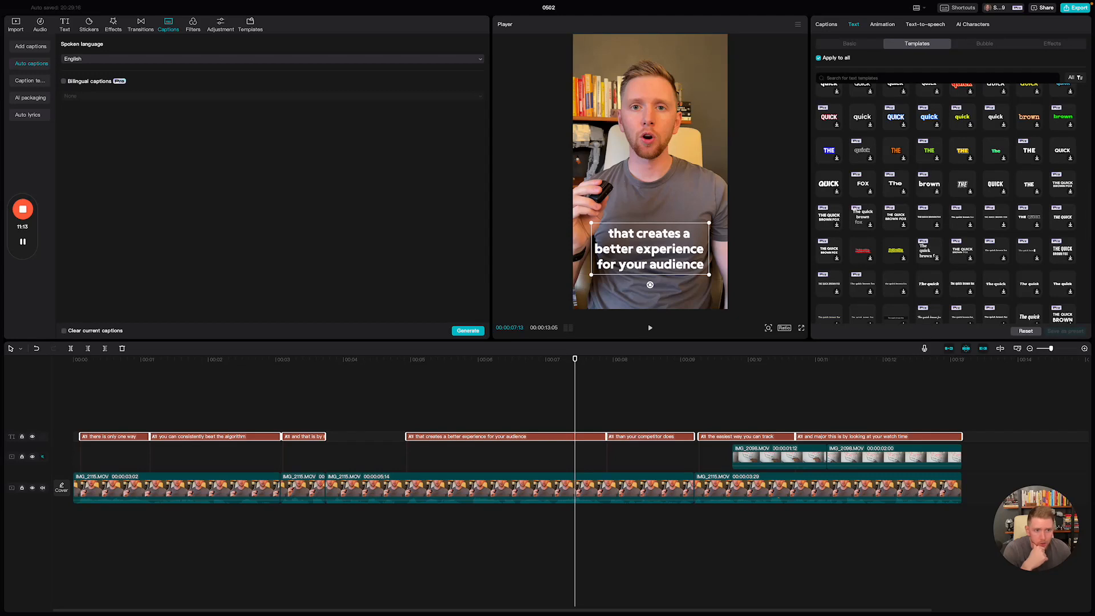
pyautogui.click(929, 191)
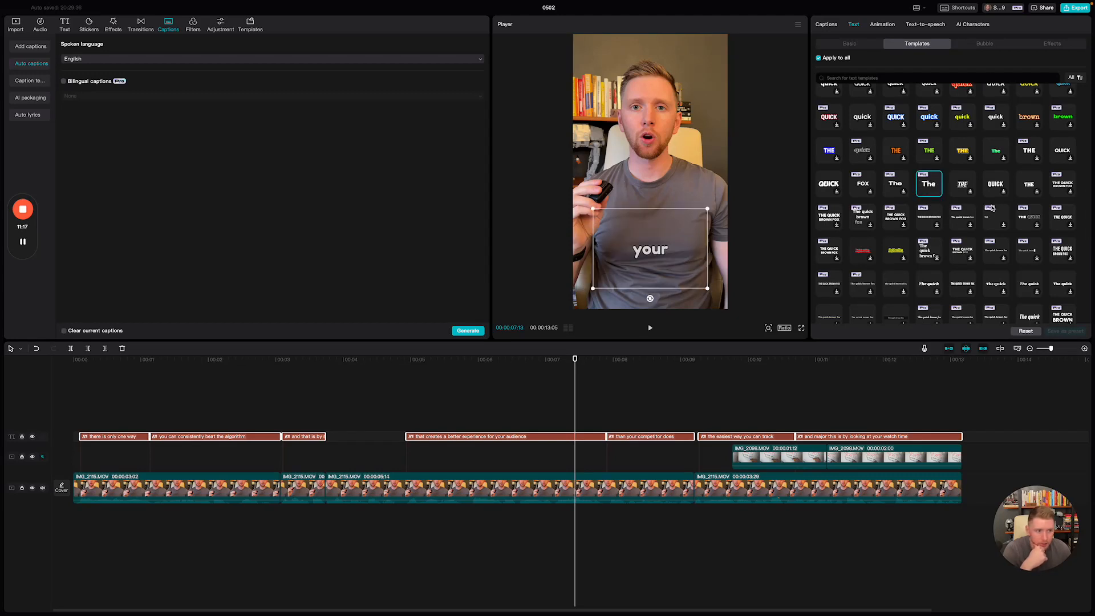
pyautogui.click(1063, 185)
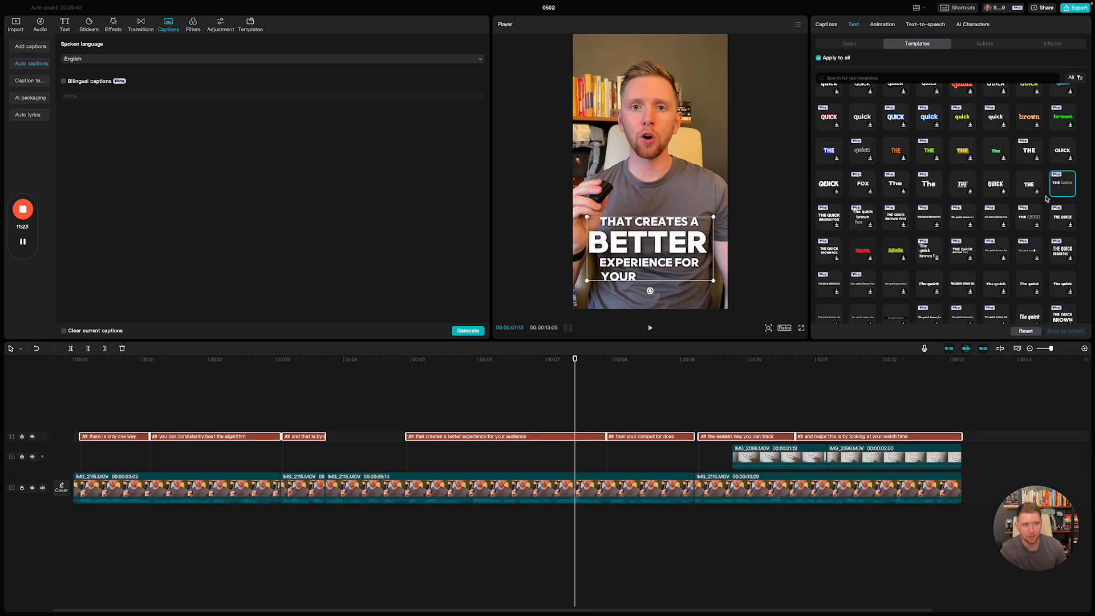
# Play the video from the start to 00:00:05:16 to check the templated captions
pyautogui.click(80, 365)
pyautogui.press('space')
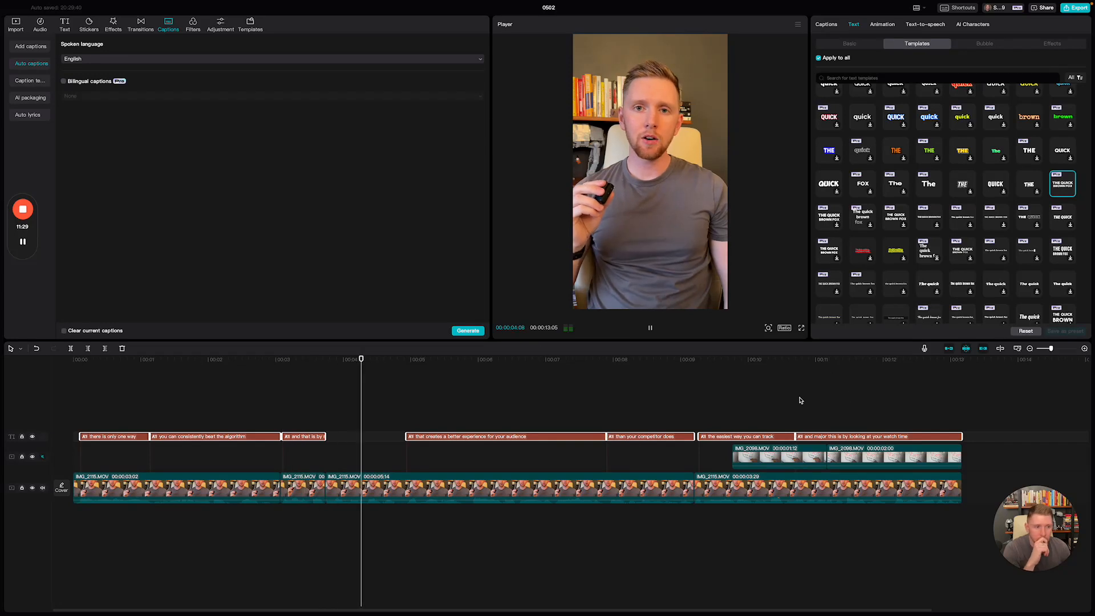
pyautogui.press('space')
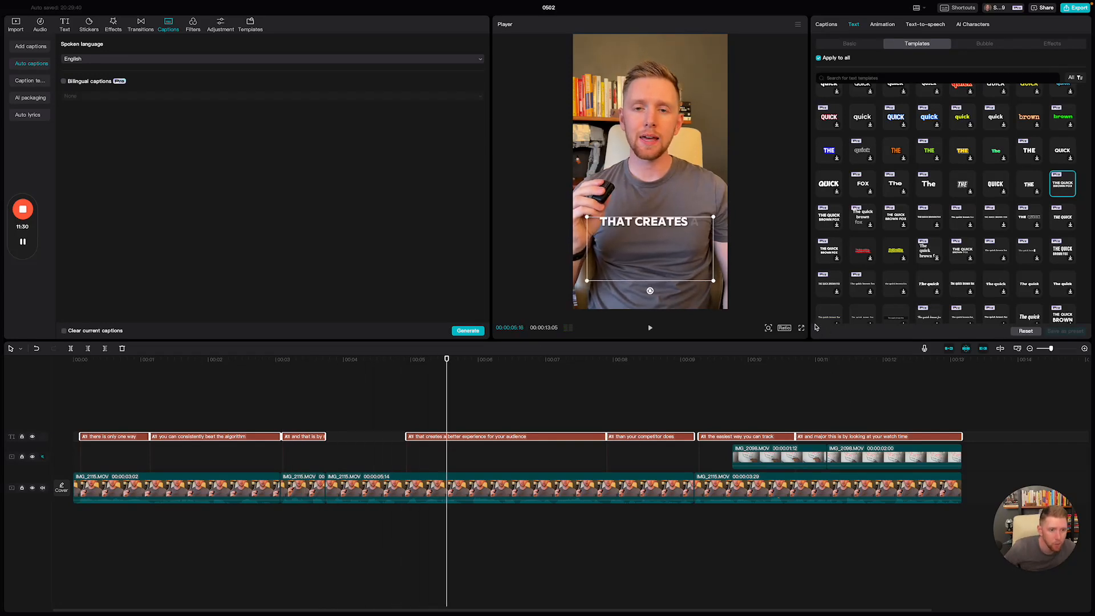
# Look over the captions' basic text and transform settings and browse further caption templates
pyautogui.click(848, 46)
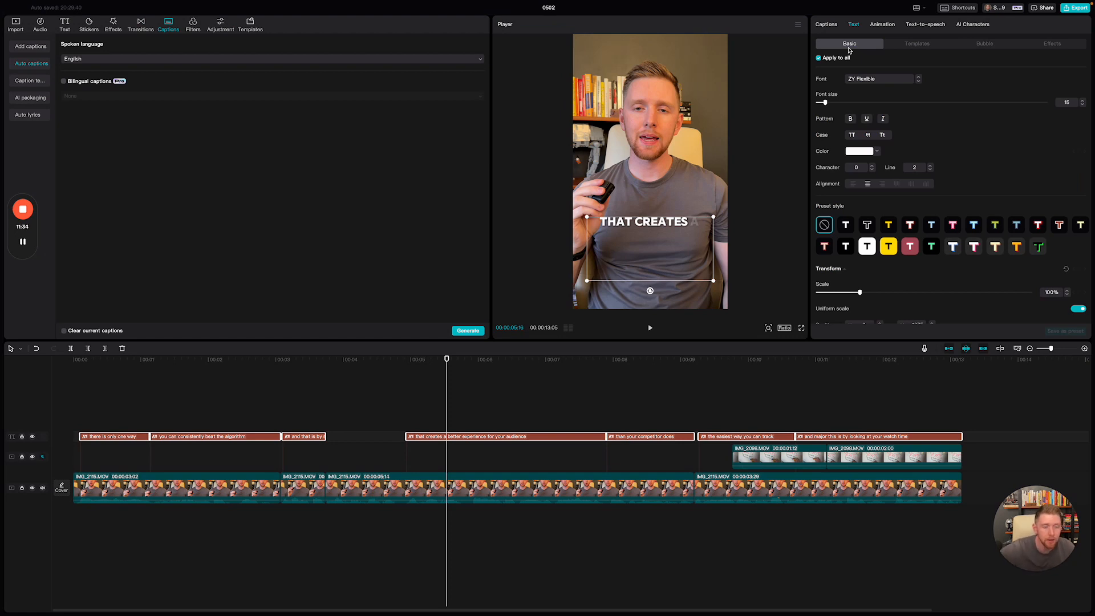
pyautogui.click(916, 48)
pyautogui.scroll(-4, 999, 200)
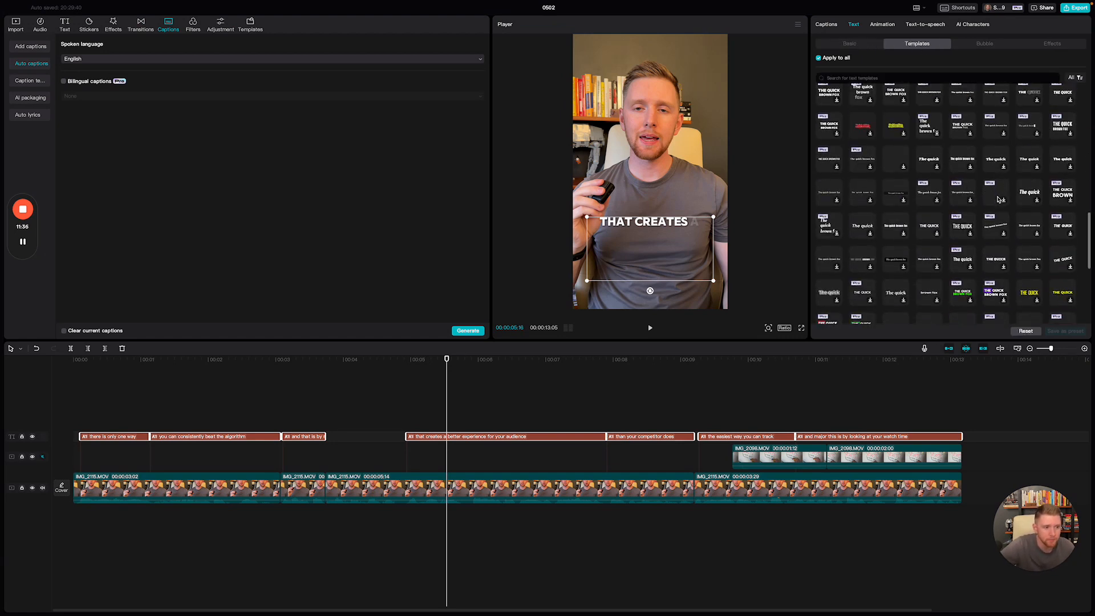
pyautogui.scroll(-4, 999, 199)
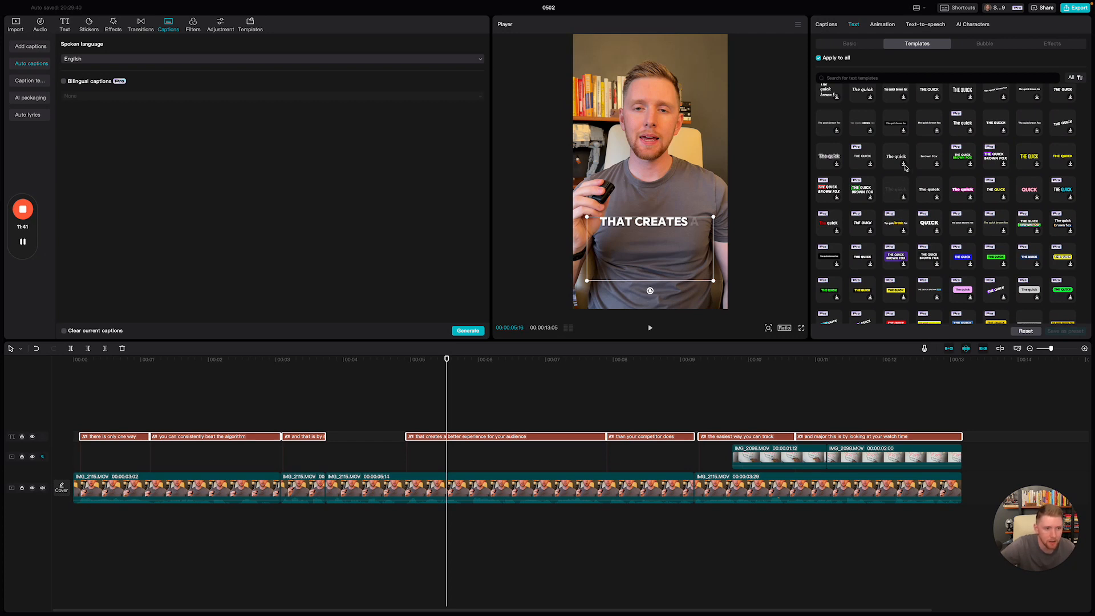
pyautogui.scroll(-1, 895, 253)
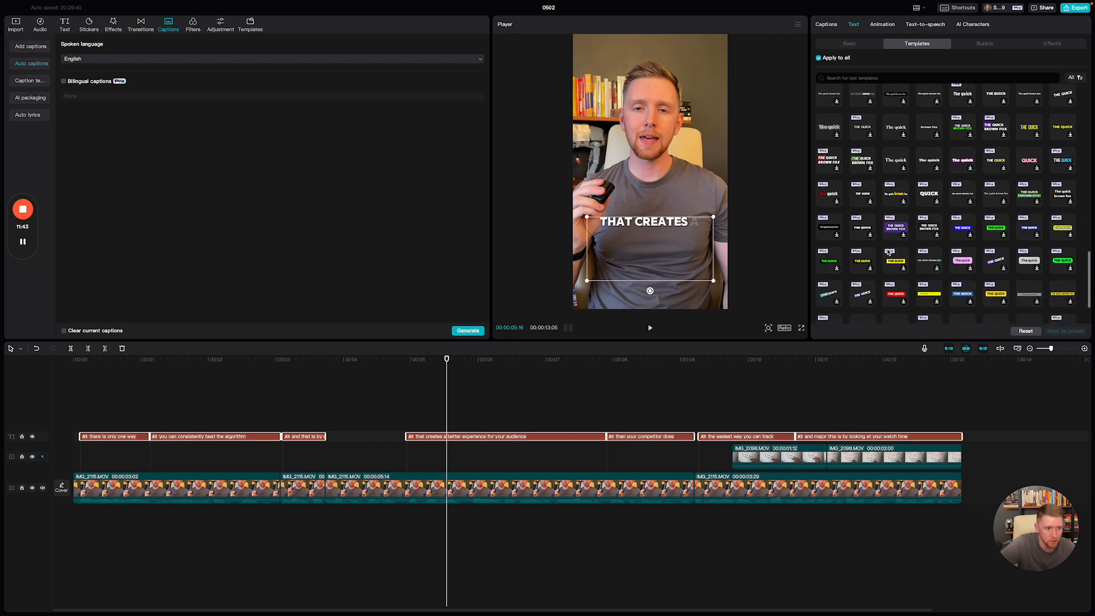
pyautogui.click(850, 45)
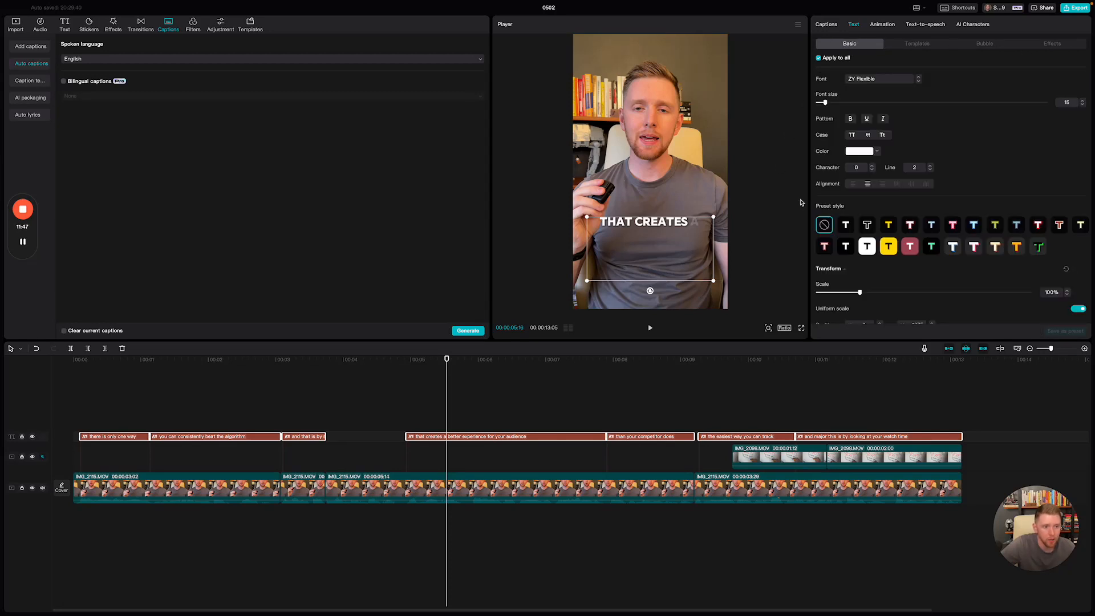
pyautogui.scroll(-4, 889, 226)
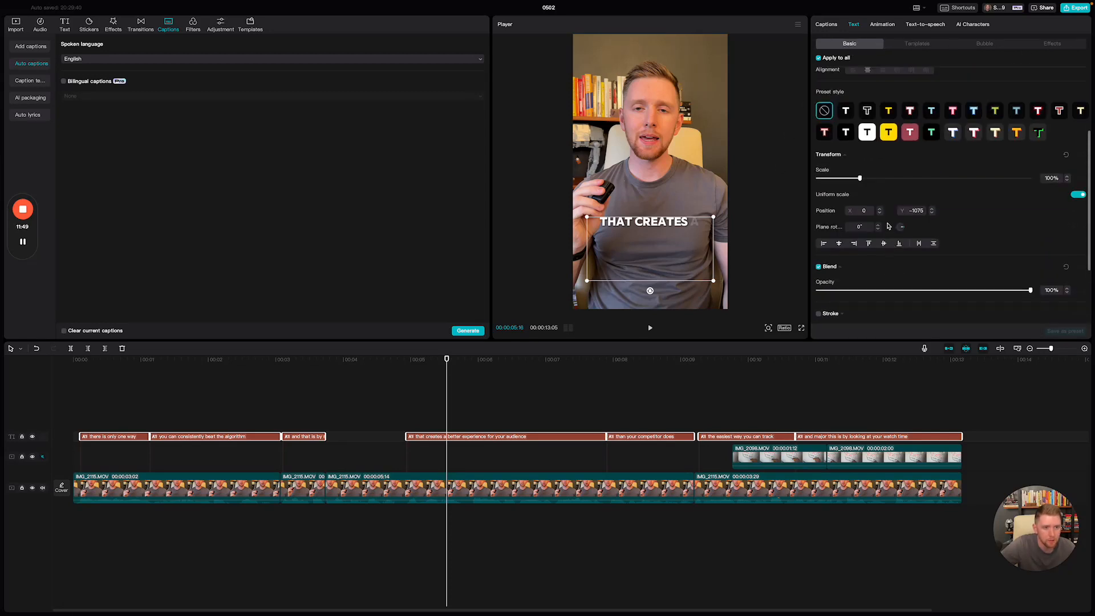
pyautogui.scroll(4, 889, 227)
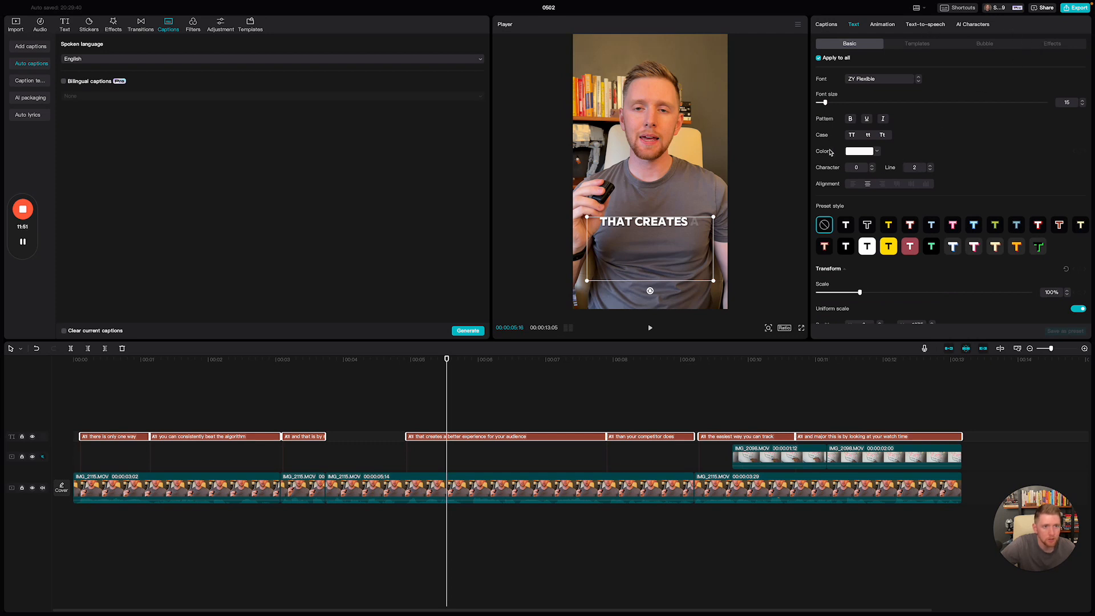
# Correct the seventh caption by replacing "major" with "measure" so it reads "and measure this is by looking at your watch time"
pyautogui.click(825, 24)
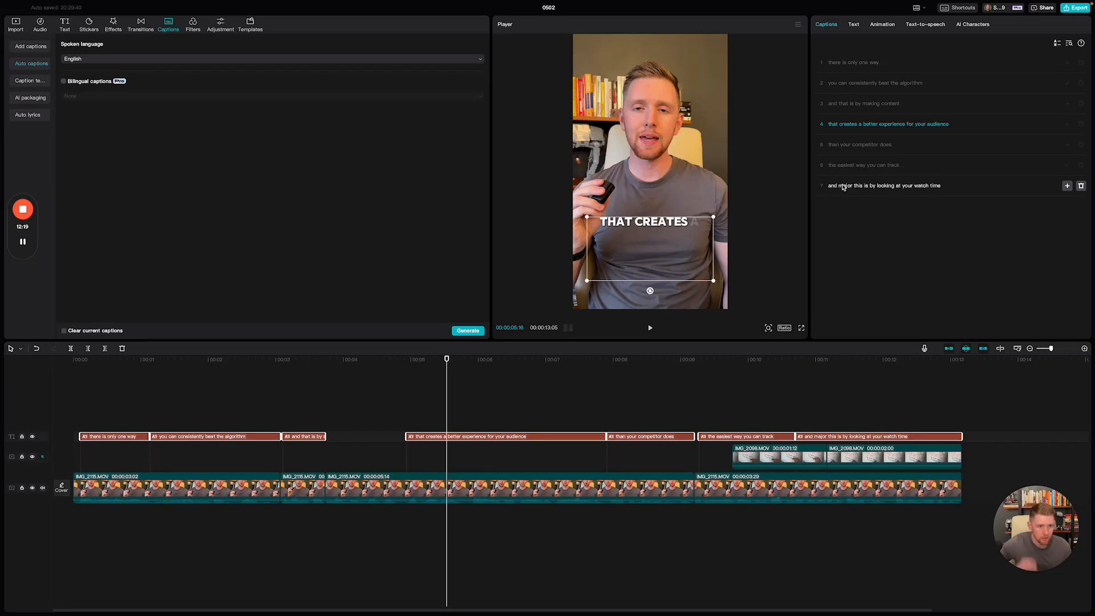
pyautogui.doubleClick(845, 185)
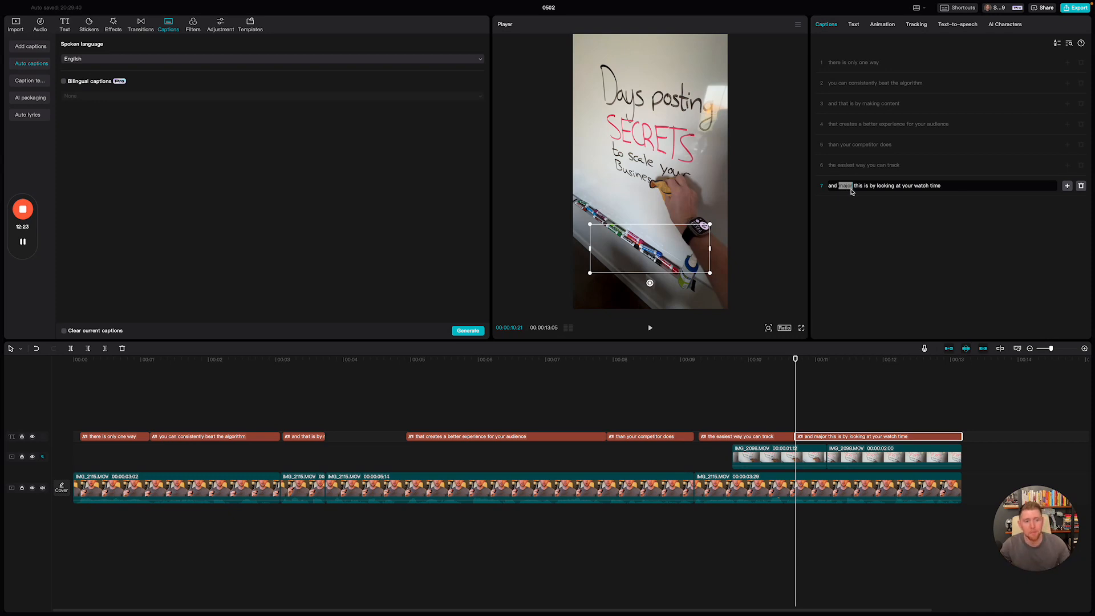
pyautogui.write('measure')
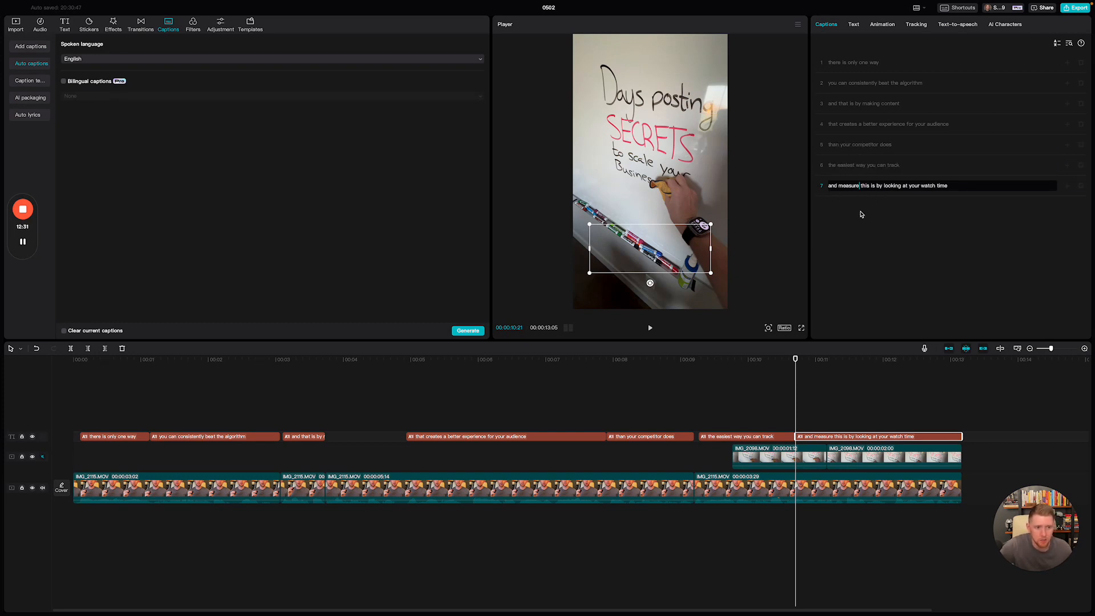
pyautogui.click(915, 233)
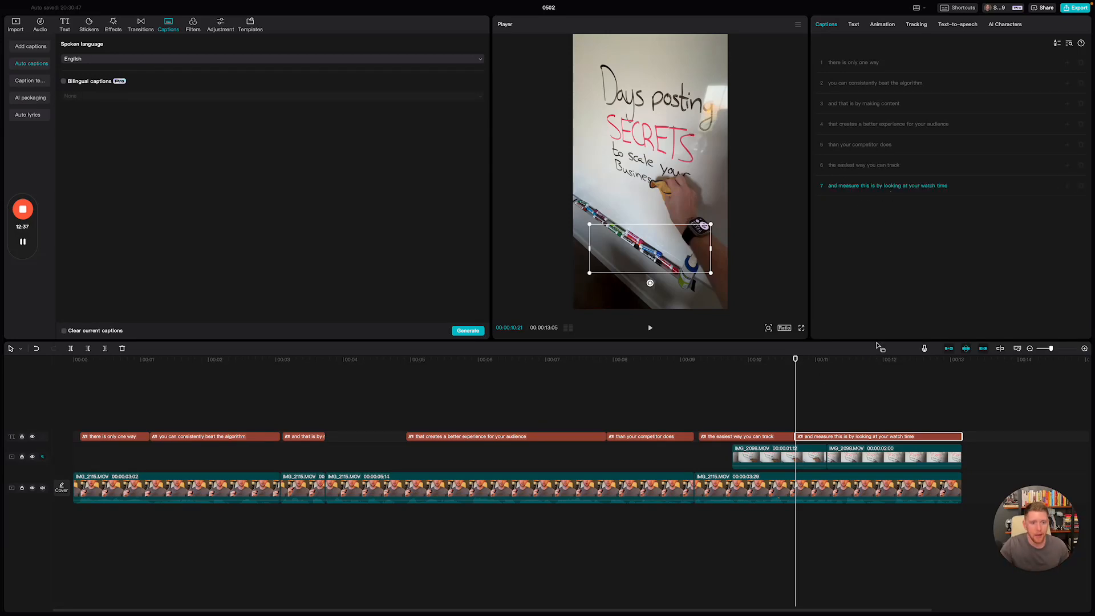
# Play the video from the start to 00:00:01:10 to check how the first captions appear
pyautogui.click(75, 359)
pyautogui.press('space')
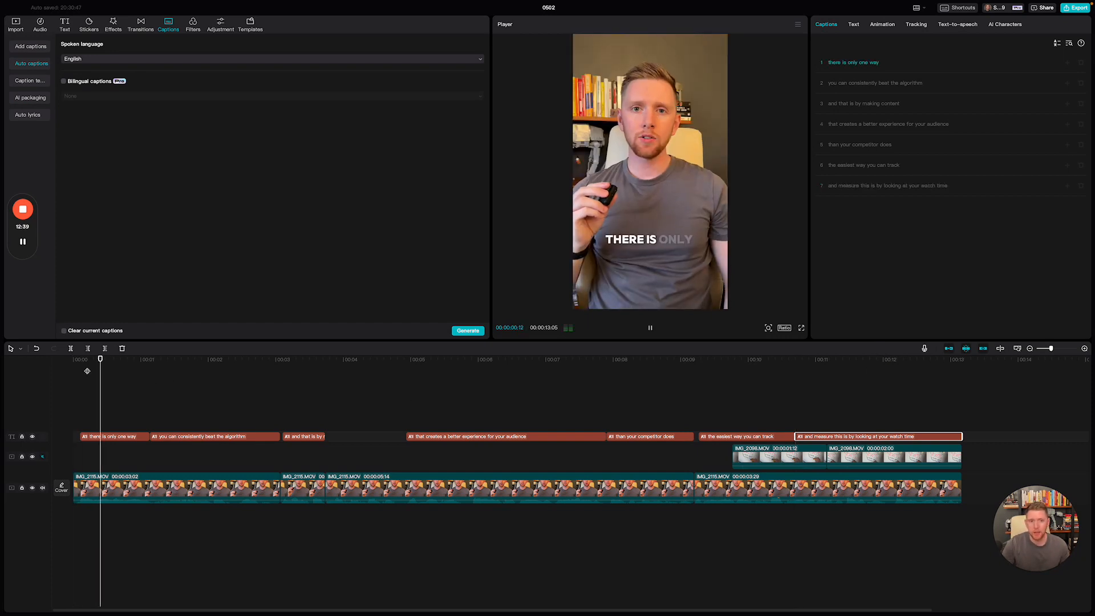
pyautogui.press('space')
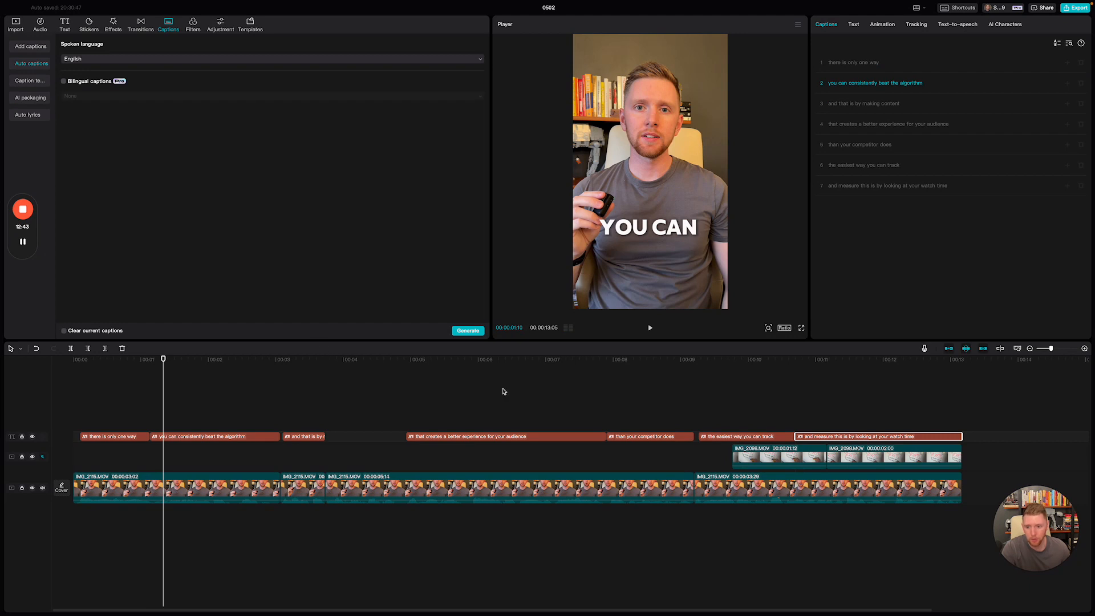
# Select all the captions and move them up in the frame onto the speaker's upper chest
pyautogui.click(591, 393)
pyautogui.moveTo(829, 410); pyautogui.dragTo(131, 439)
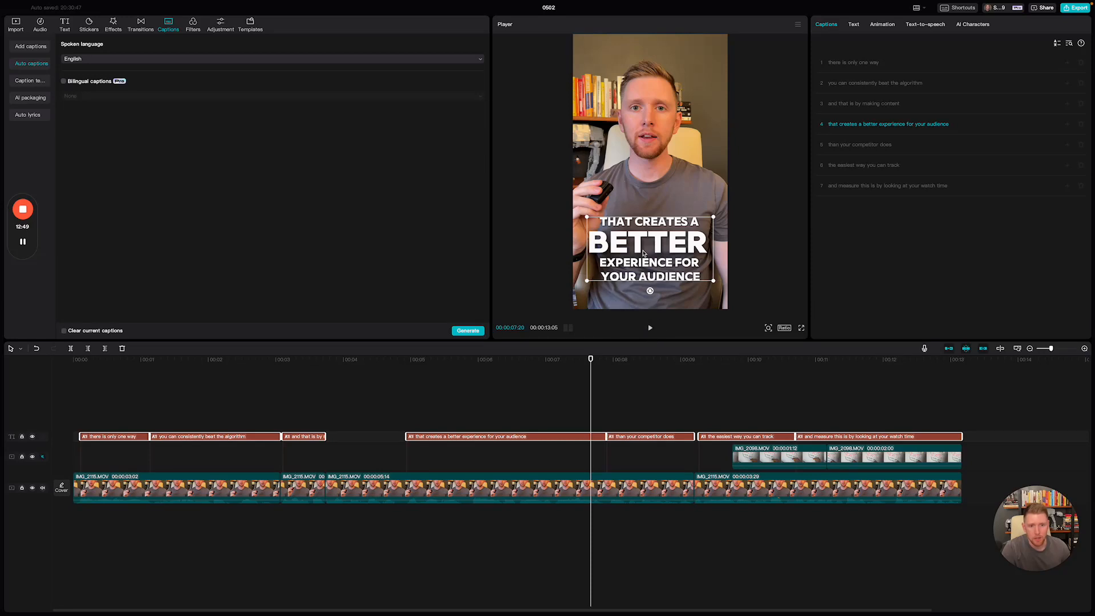
pyautogui.moveTo(644, 253); pyautogui.dragTo(645, 203)
# Play the opening of the video, then go back to 00:00:01:25 to check the raised captions' position
pyautogui.click(78, 364)
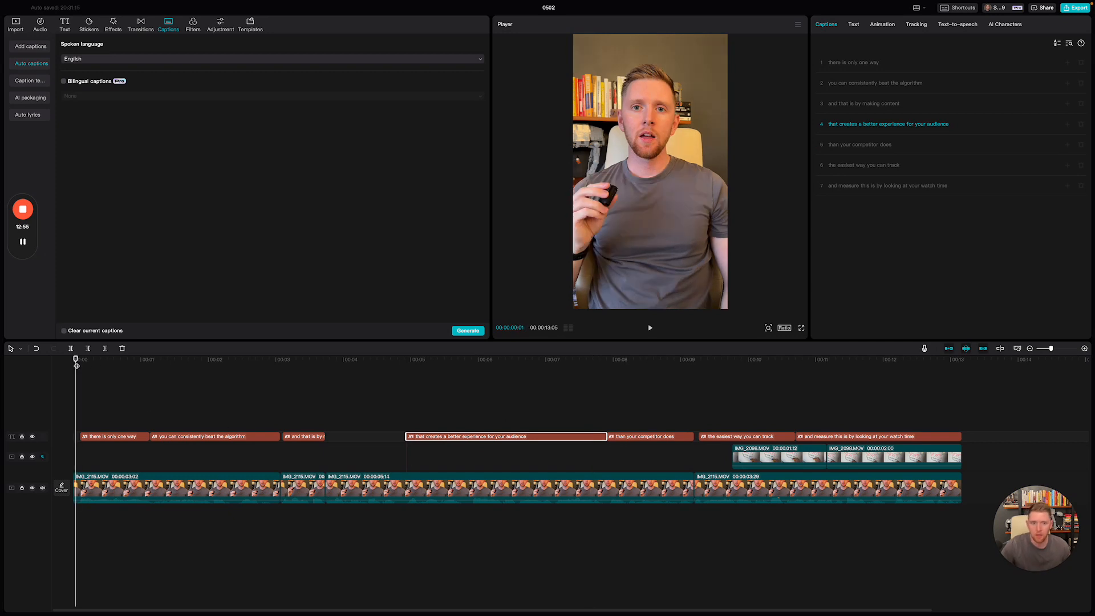
pyautogui.press('space')
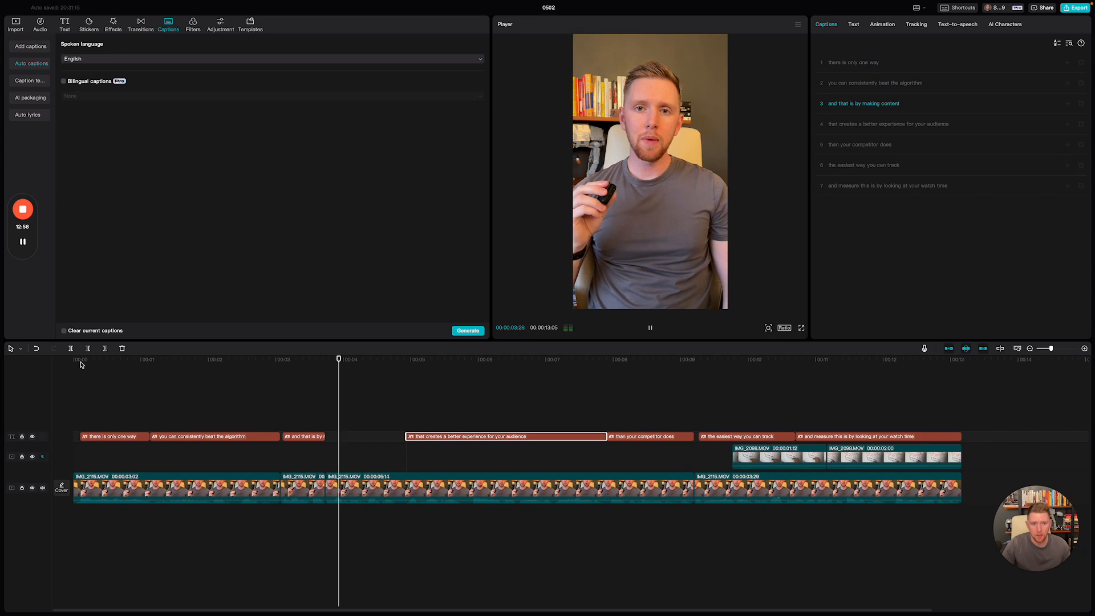
pyautogui.press('space')
pyautogui.click(197, 359)
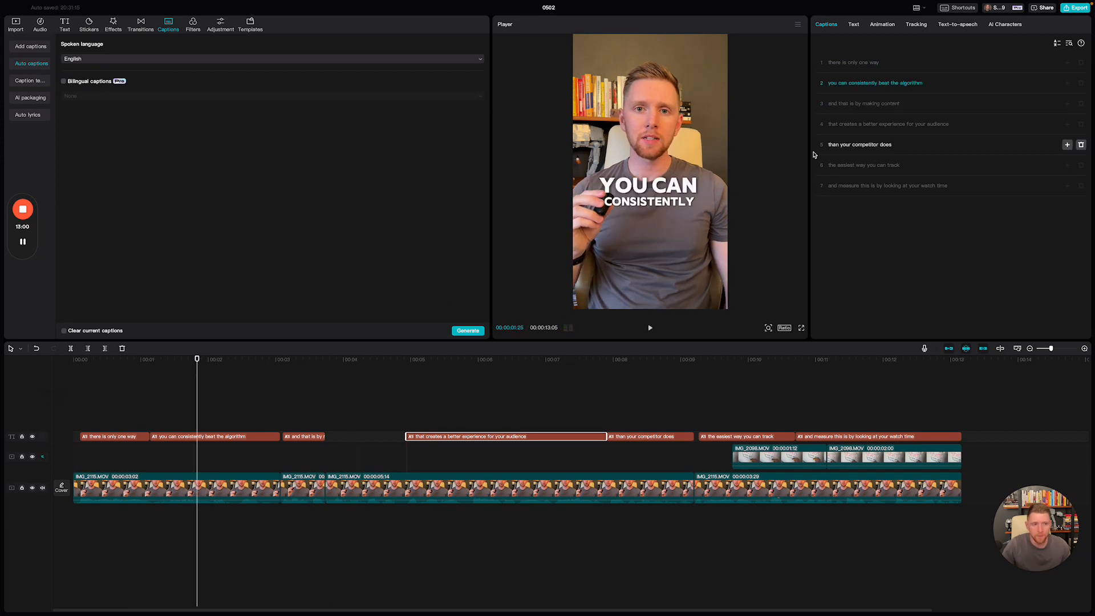
# Apply the white lowercase text template with a yellow highlighted keyword to all captions
pyautogui.click(682, 409)
pyautogui.moveTo(859, 406); pyautogui.dragTo(141, 430)
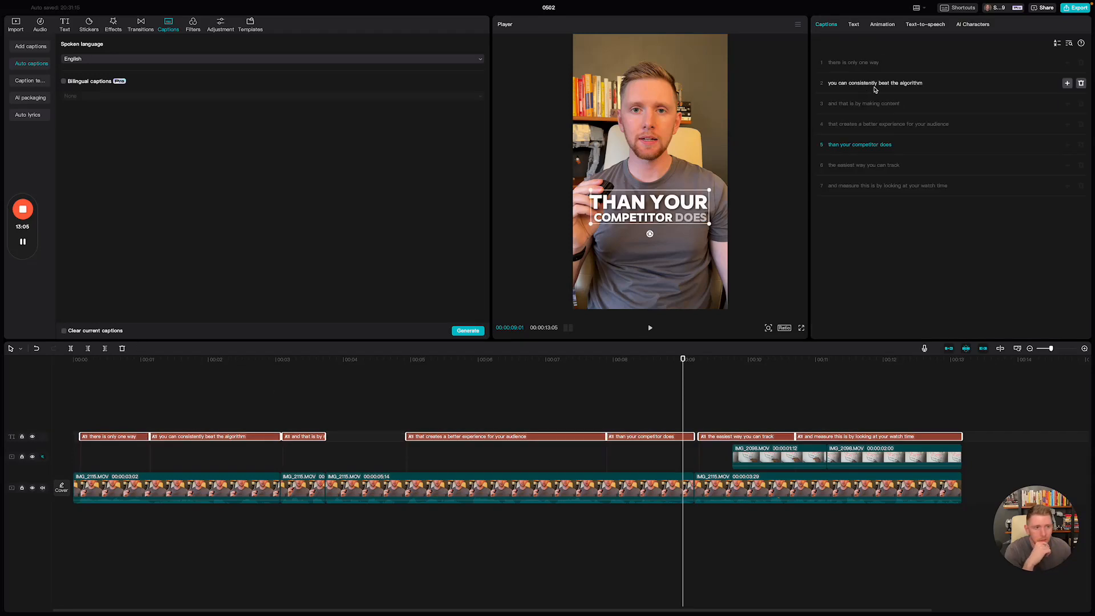
pyautogui.click(855, 25)
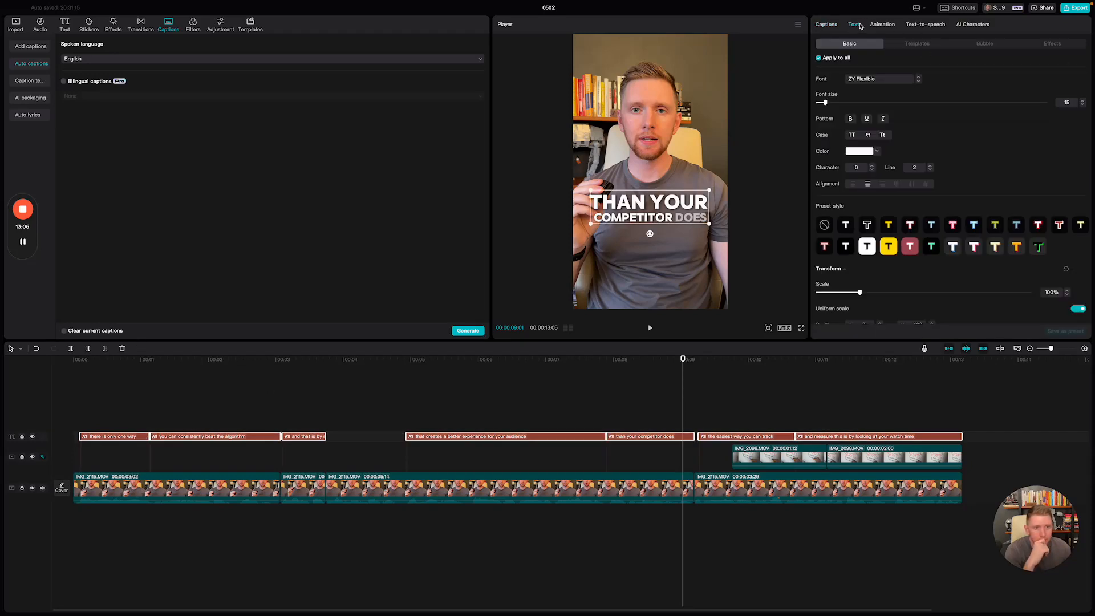
pyautogui.click(828, 24)
pyautogui.click(851, 25)
pyautogui.click(920, 44)
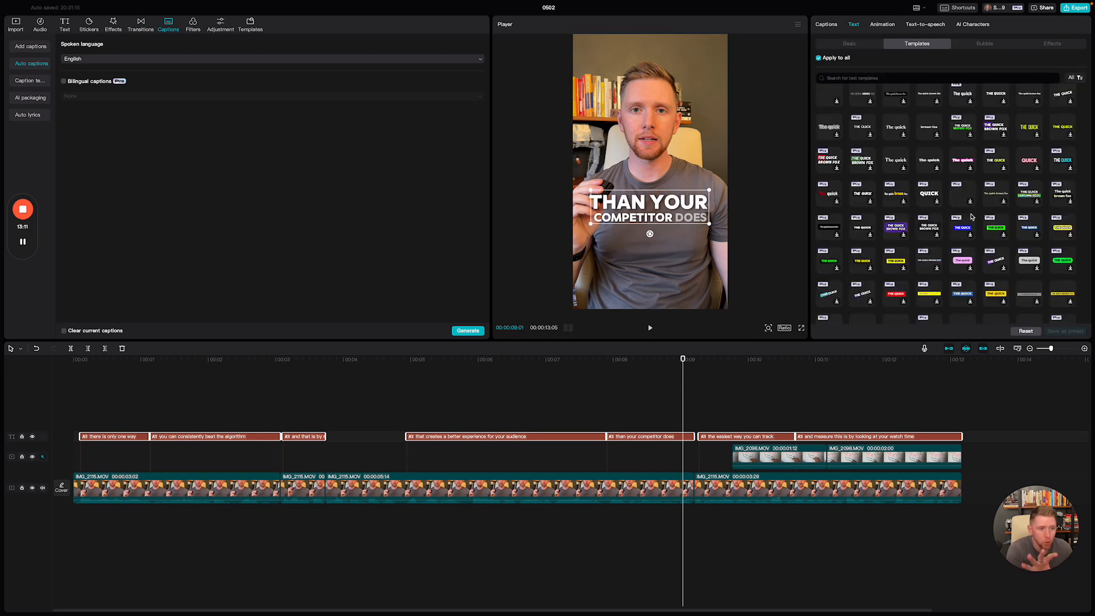
pyautogui.scroll(-3, 1026, 274)
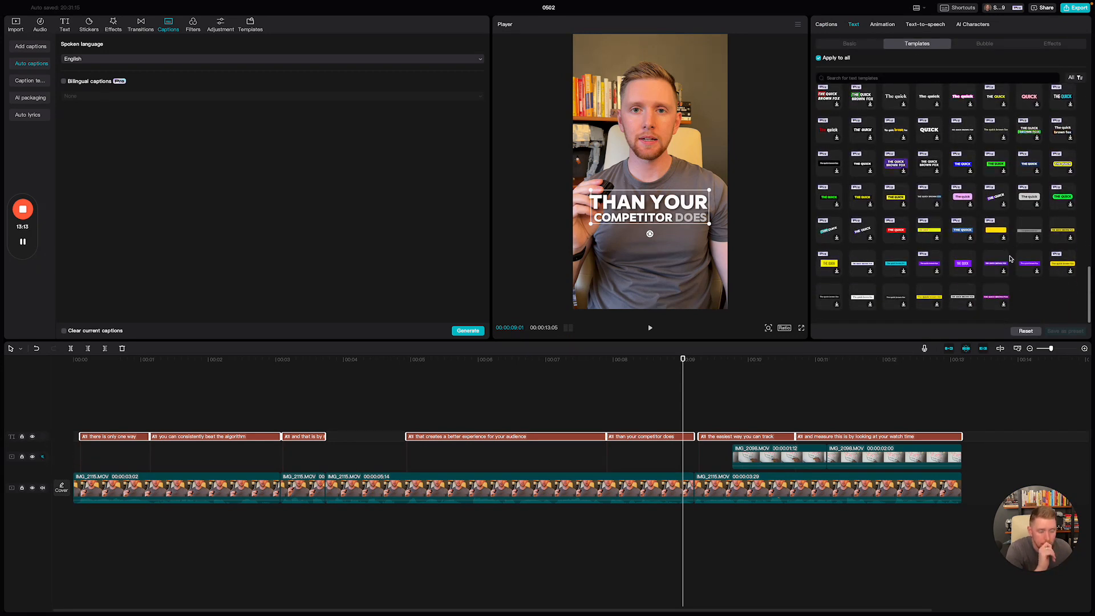
pyautogui.scroll(2, 1049, 314)
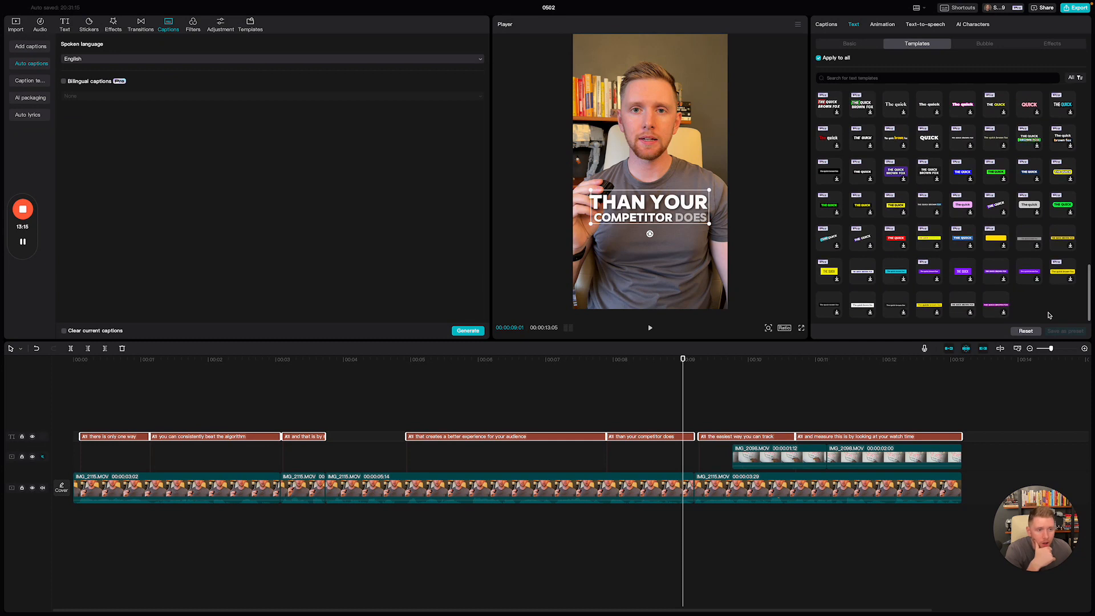
pyautogui.scroll(1, 1048, 316)
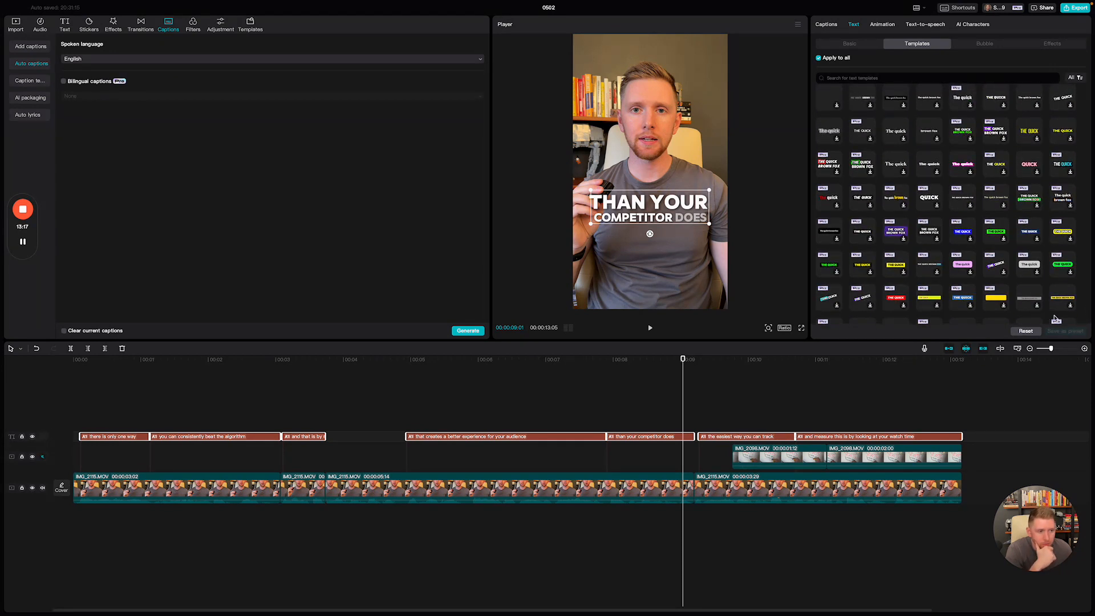
pyautogui.click(898, 197)
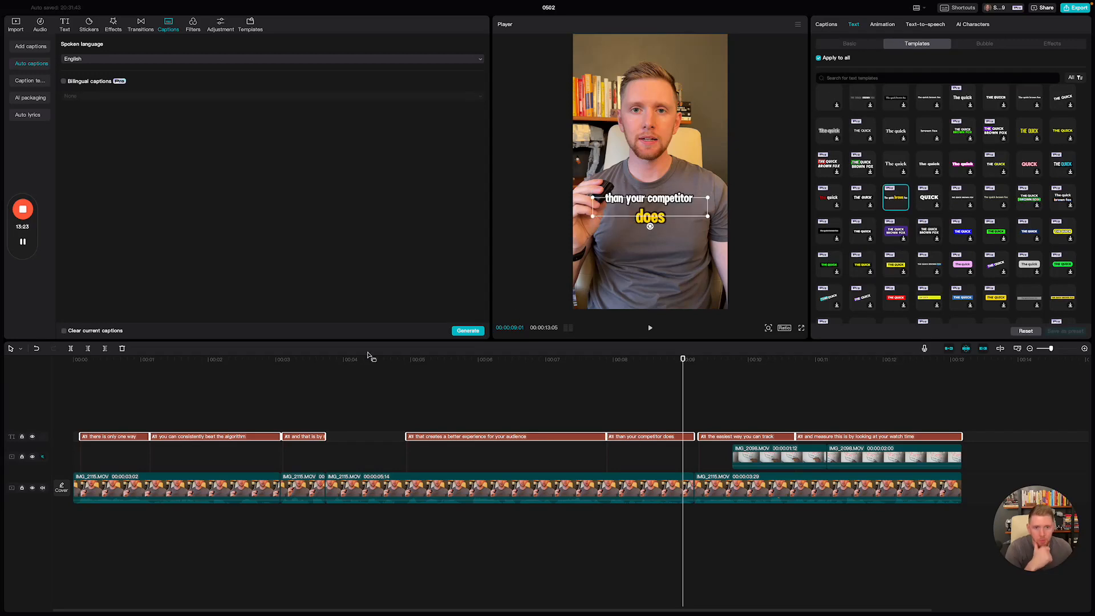
# Play the video from the start and replay the section around the third caption to check the yellow-keyword template and timing
pyautogui.click(76, 365)
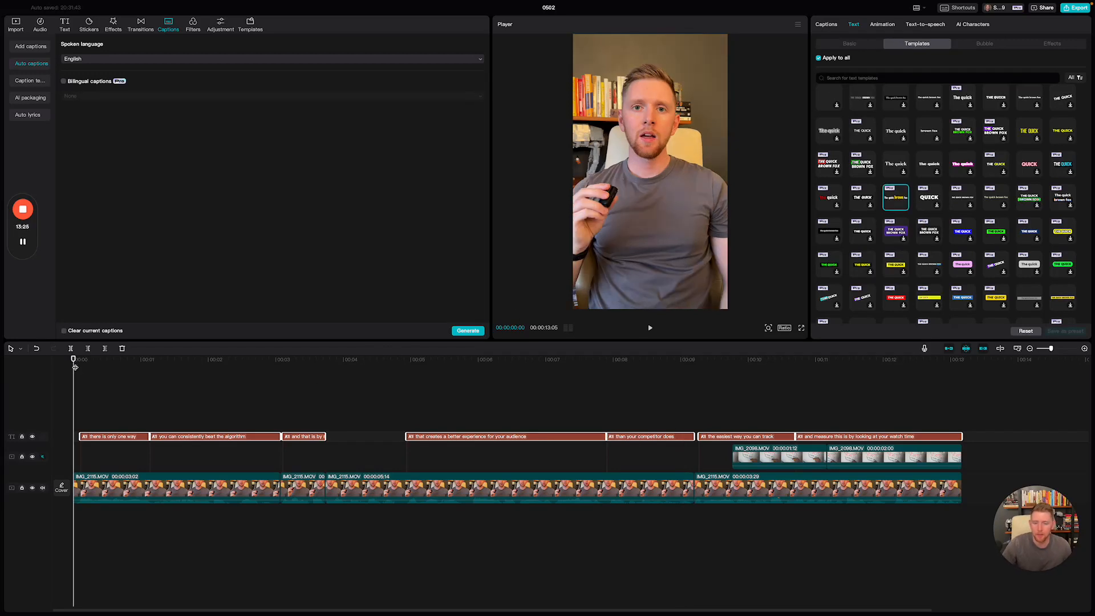
pyautogui.press('space')
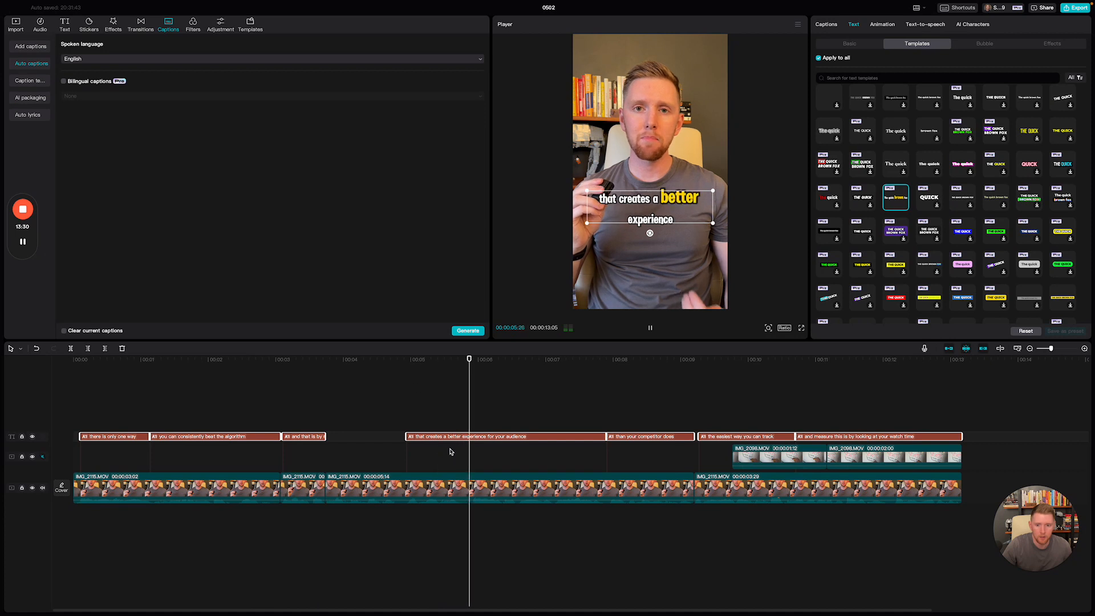
pyautogui.hscroll(1, 451, 449)
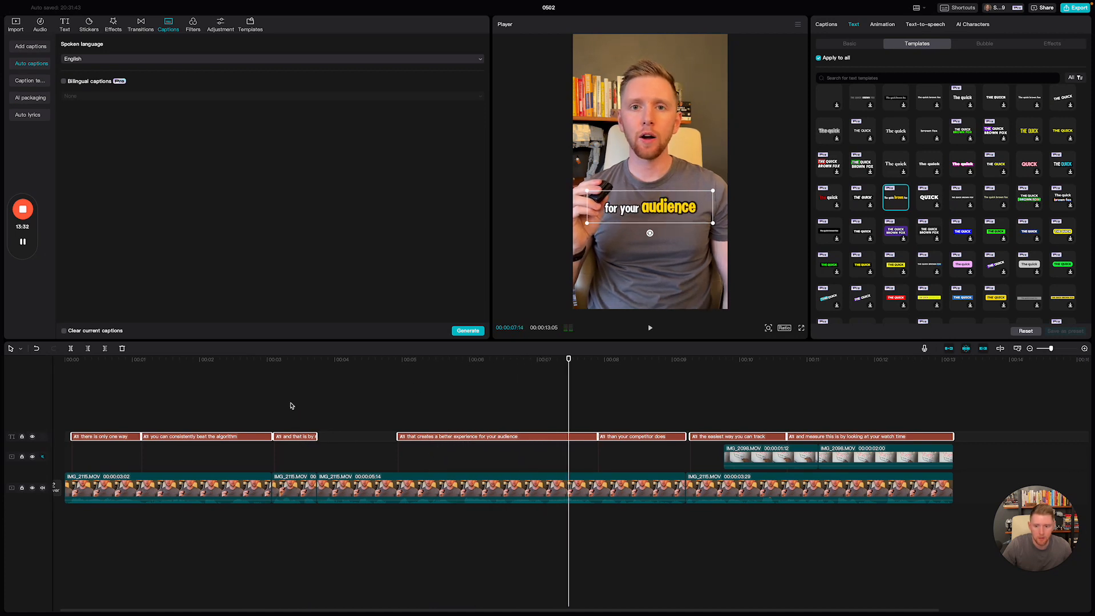
pyautogui.click(277, 370)
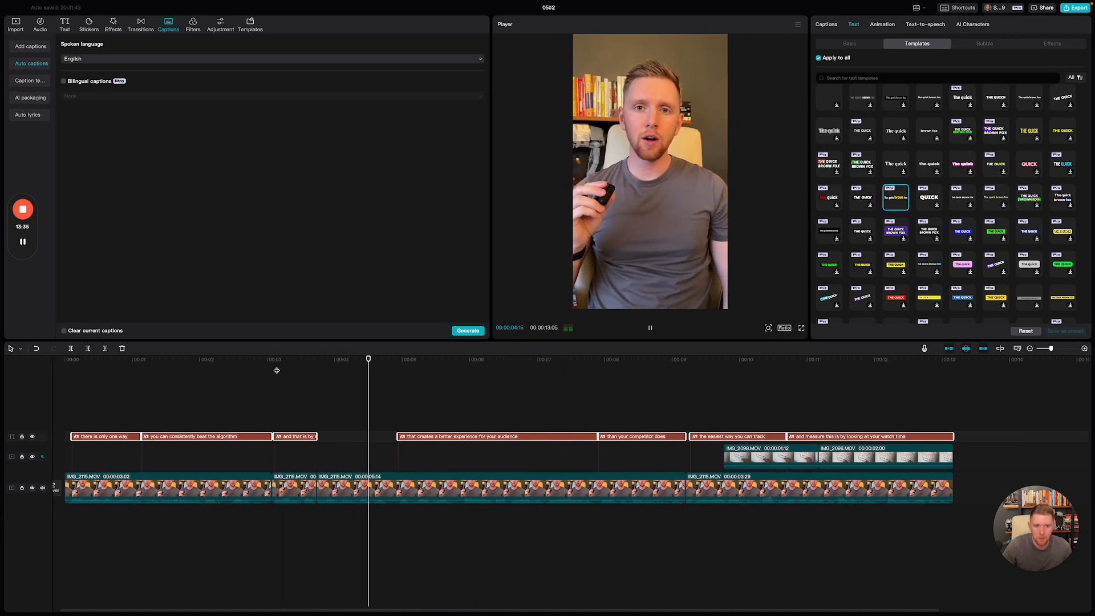
pyautogui.press('space')
pyautogui.press('space')
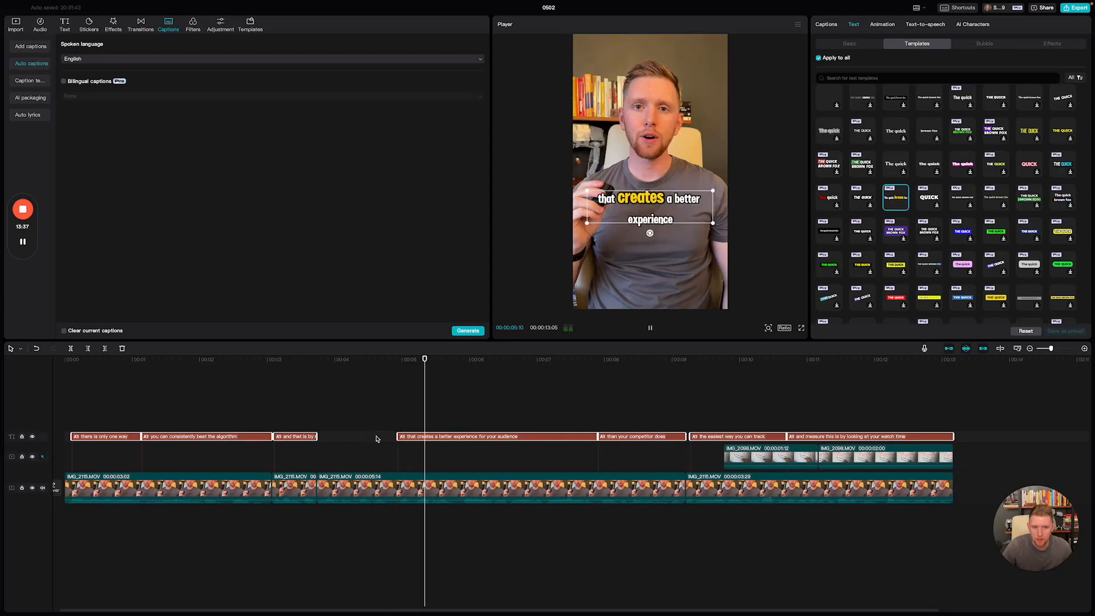
pyautogui.press('space')
pyautogui.click(289, 372)
pyautogui.press('space')
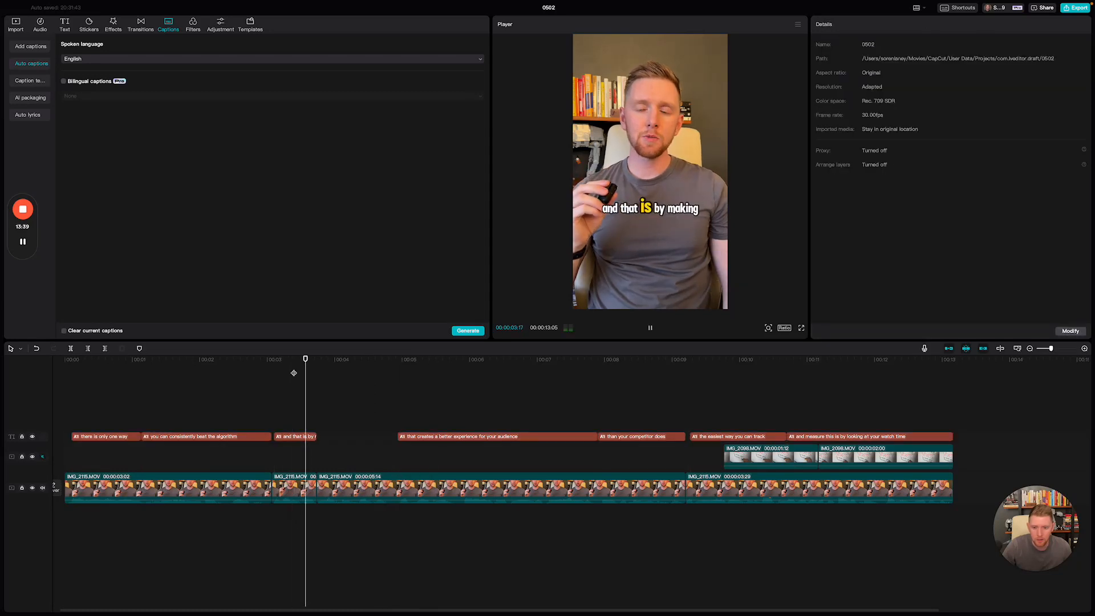
# Extend the end of the third caption to 00:00:04:10 and replay that section to check its timing
pyautogui.click(298, 436)
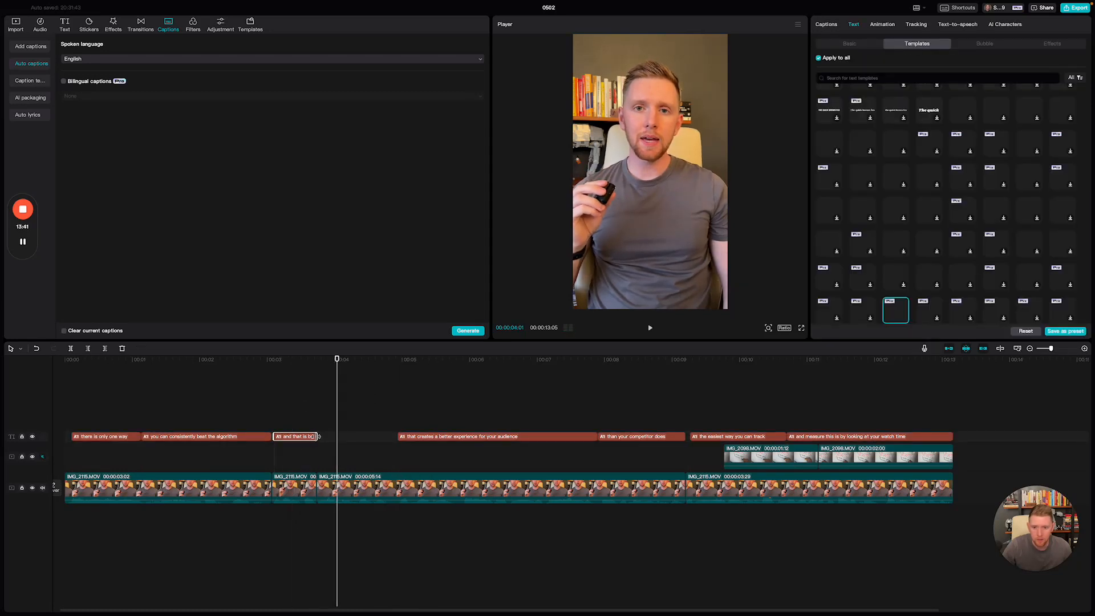
pyautogui.moveTo(316, 437); pyautogui.dragTo(358, 437)
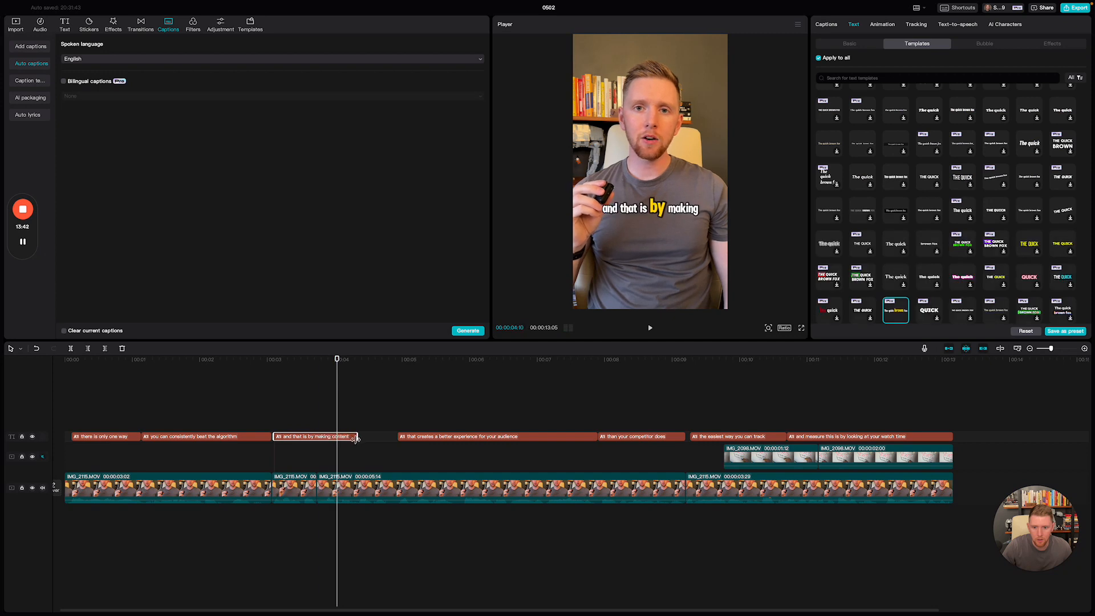
pyautogui.click(293, 362)
pyautogui.press('space')
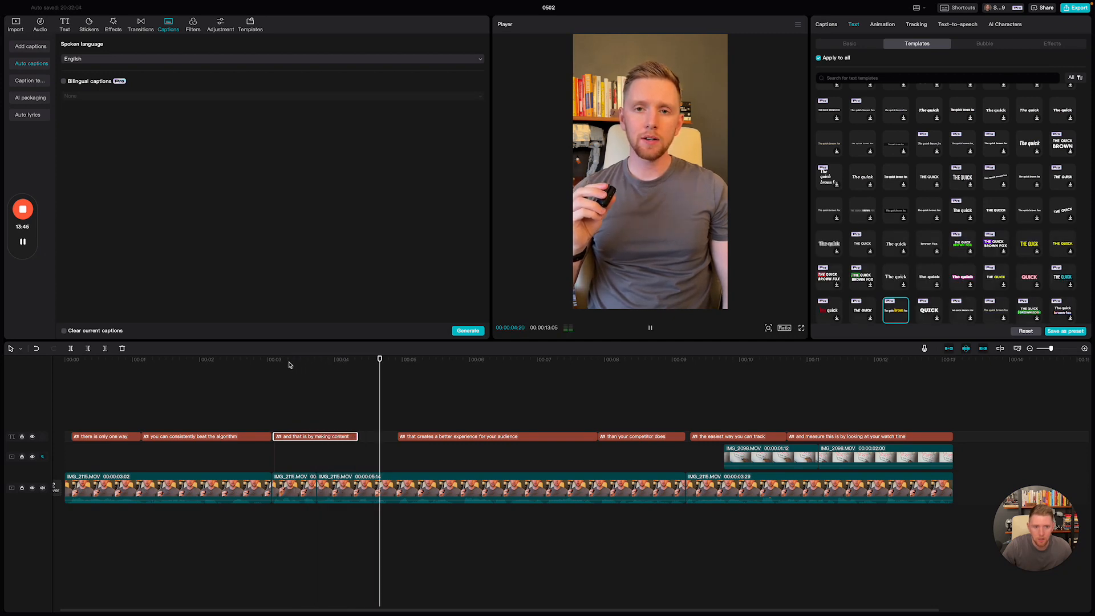
pyautogui.press('space')
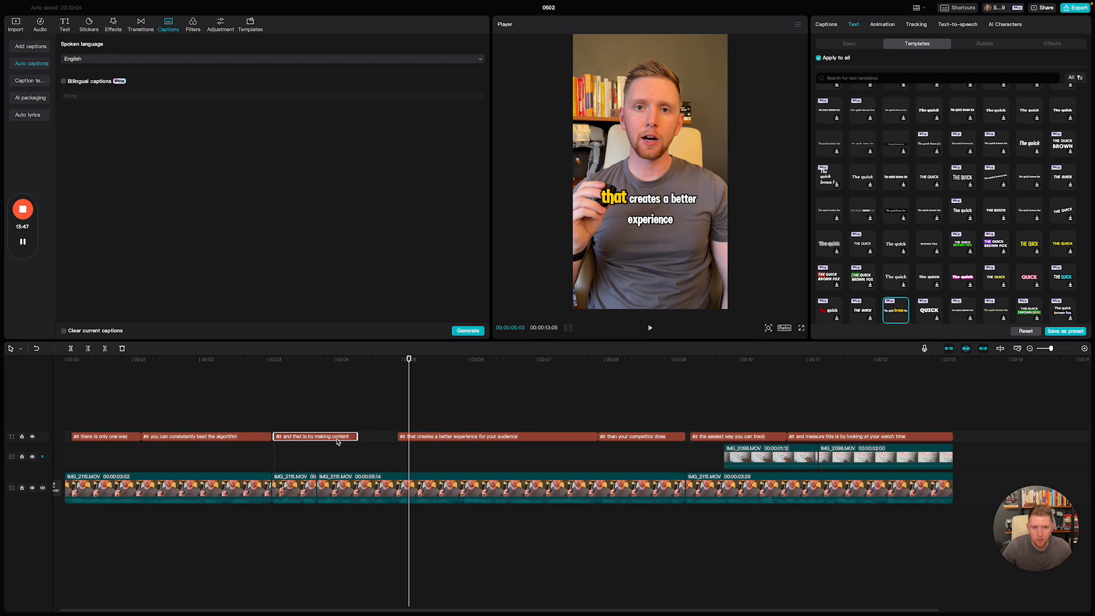
pyautogui.click(297, 370)
pyautogui.press('space')
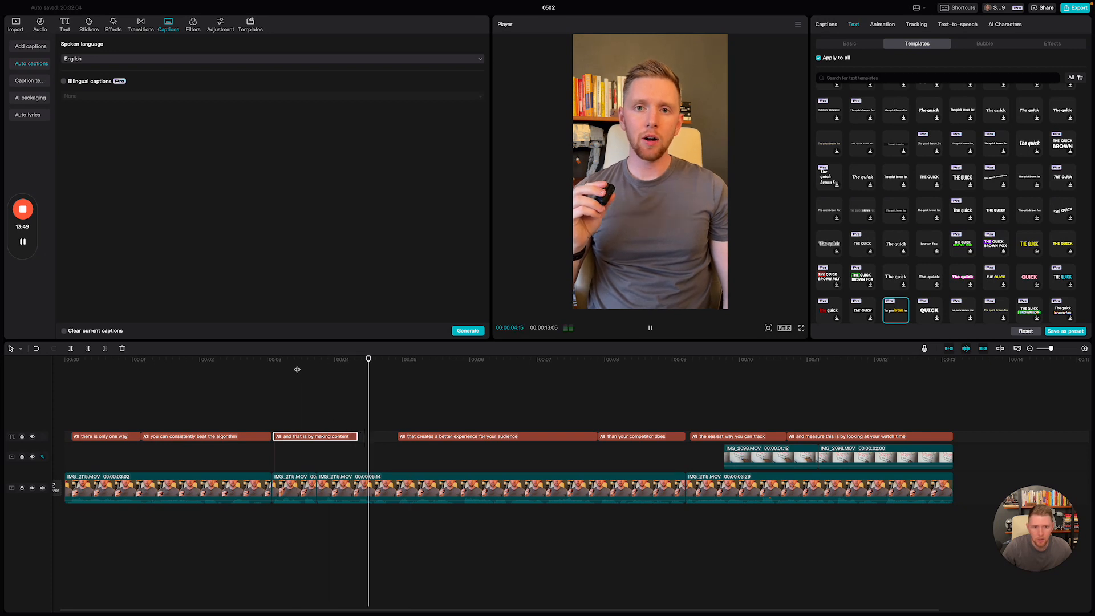
pyautogui.press('space')
# Resize the third caption in the preview so its text wraps onto two lines, and replay that section
pyautogui.moveTo(322, 364); pyautogui.dragTo(341, 362)
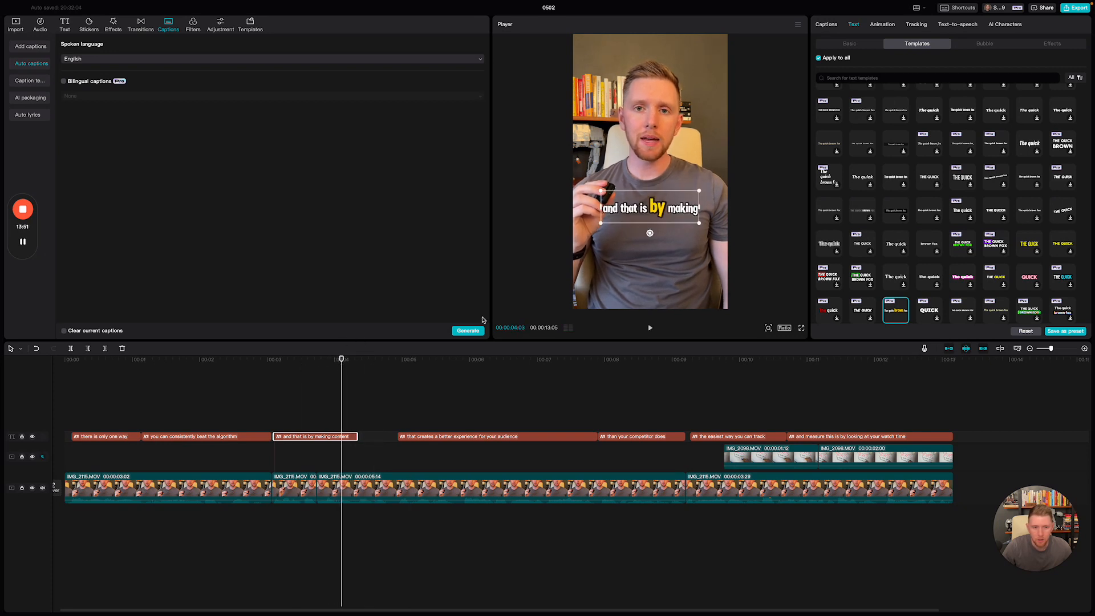
pyautogui.click(701, 210)
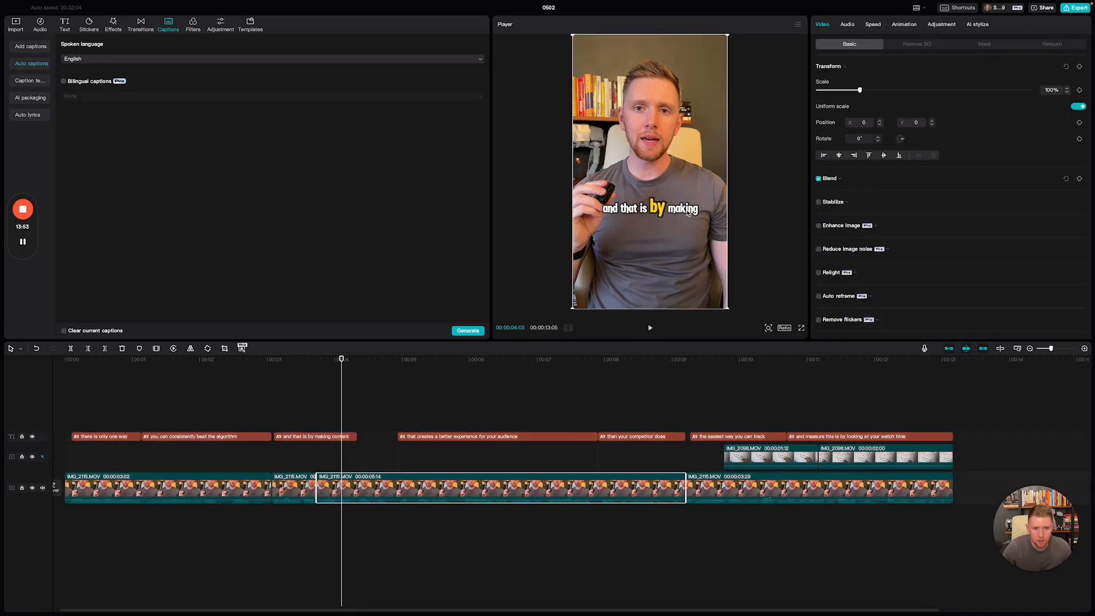
pyautogui.click(688, 212)
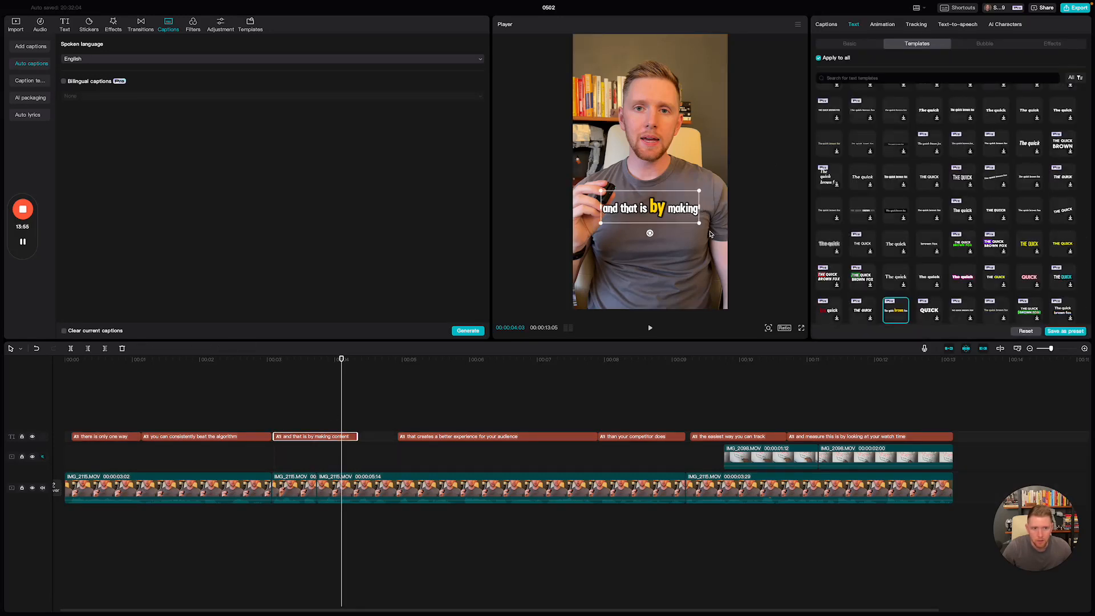
pyautogui.moveTo(700, 224)
pyautogui.mouseDown()
pyautogui.moveTo(726, 227)
pyautogui.moveTo(719, 207)
pyautogui.moveTo(694, 211)
pyautogui.moveTo(692, 230)
pyautogui.mouseUp()
pyautogui.click(223, 361)
pyautogui.press('space')
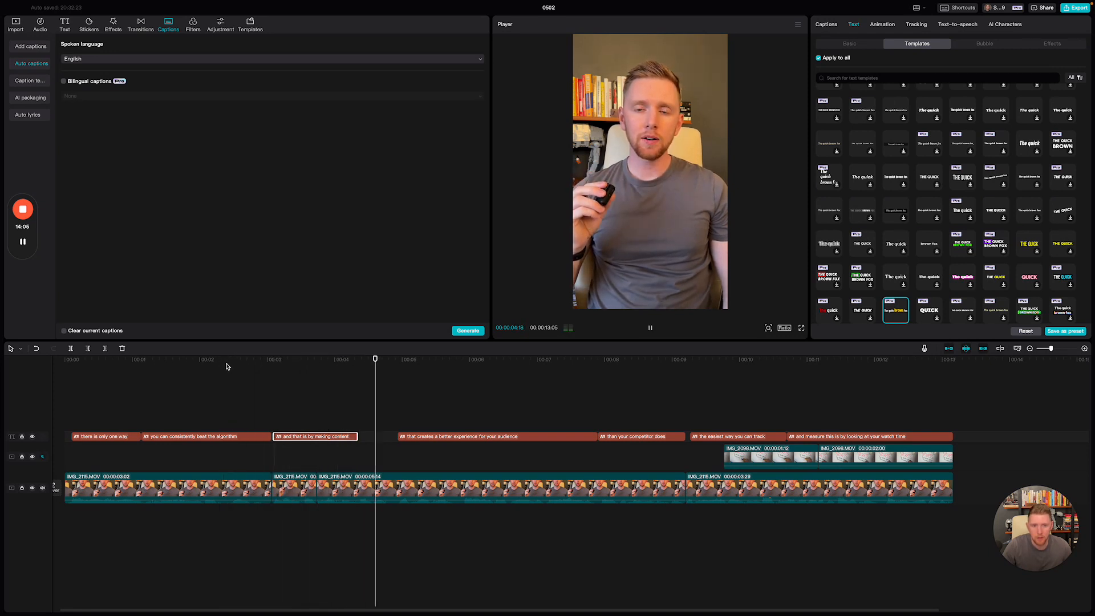
pyautogui.press('space')
# Retype the final word of the third caption in the preview, entering "cong conte" before its remaining letters
pyautogui.click(318, 445)
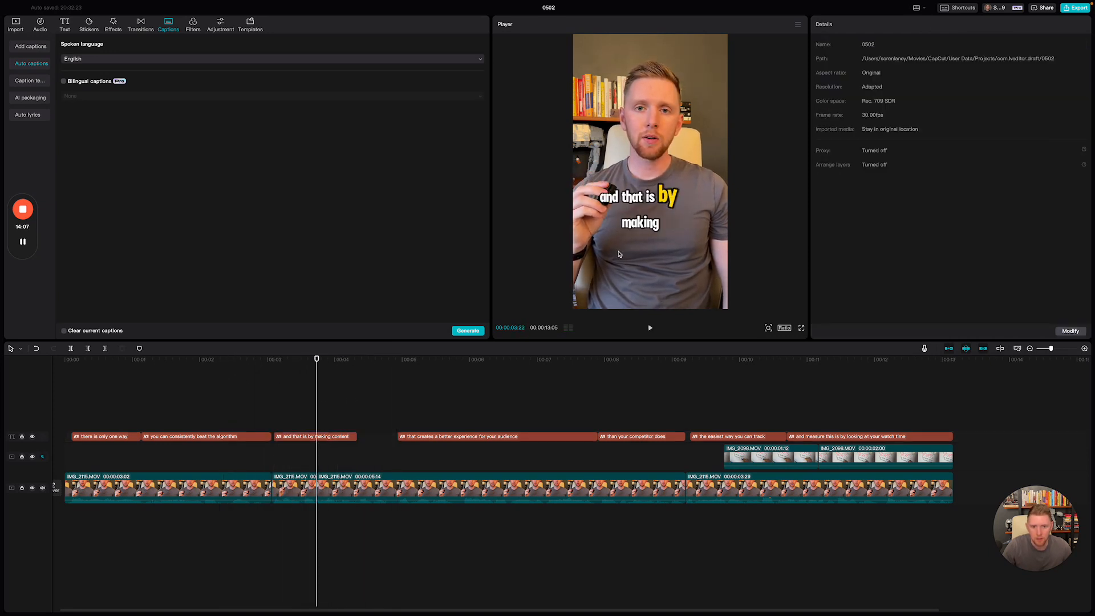
pyautogui.click(329, 439)
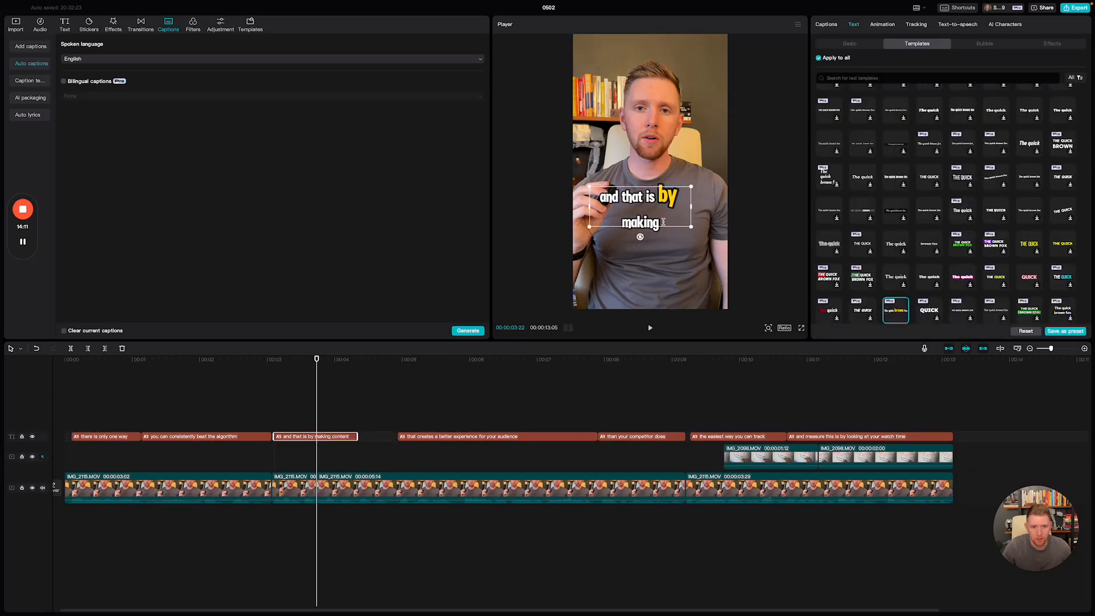
pyautogui.write('c')
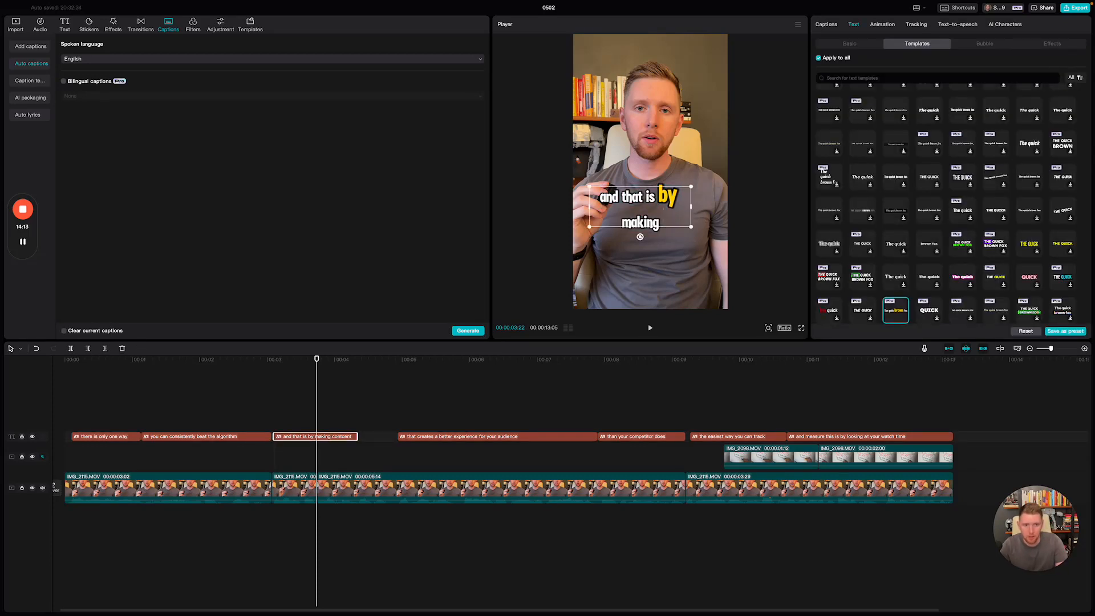
pyautogui.press('BackSpace')
pyautogui.write('g')
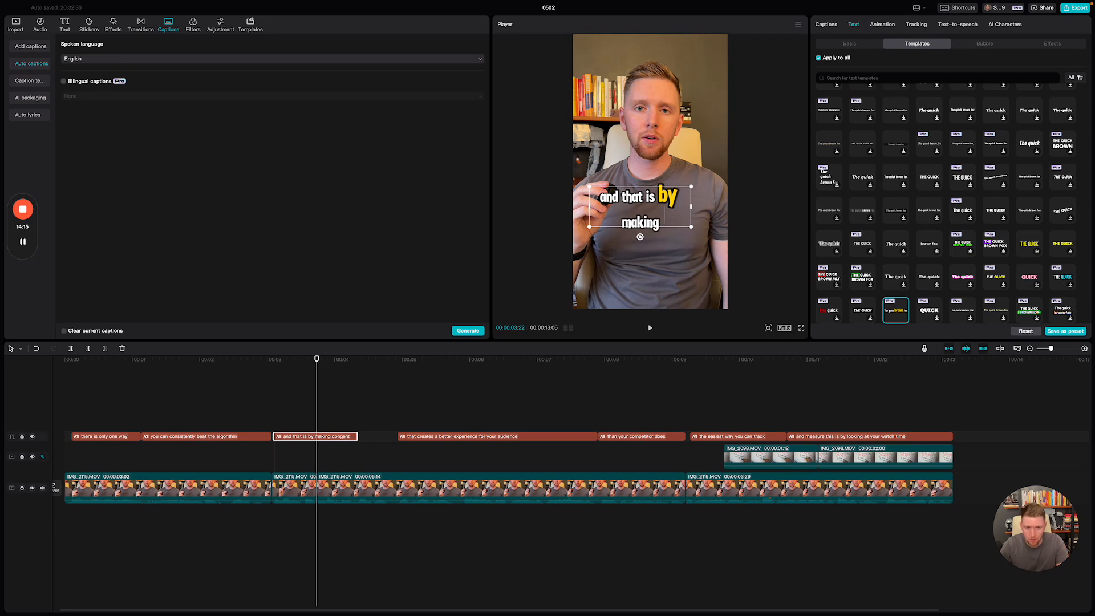
pyautogui.write(' conte')
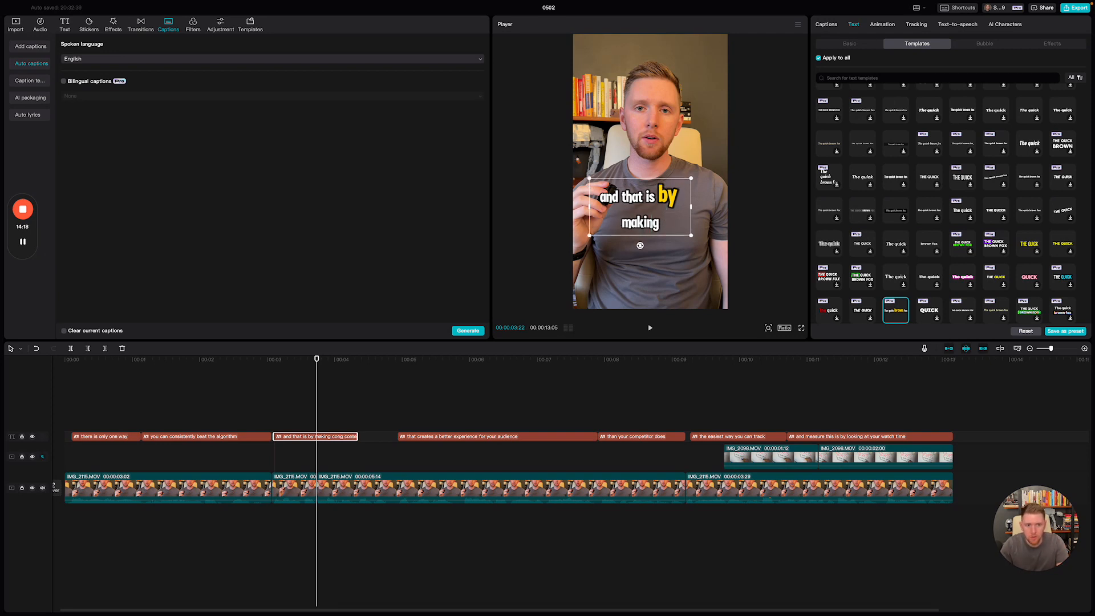
pyautogui.press('Return')
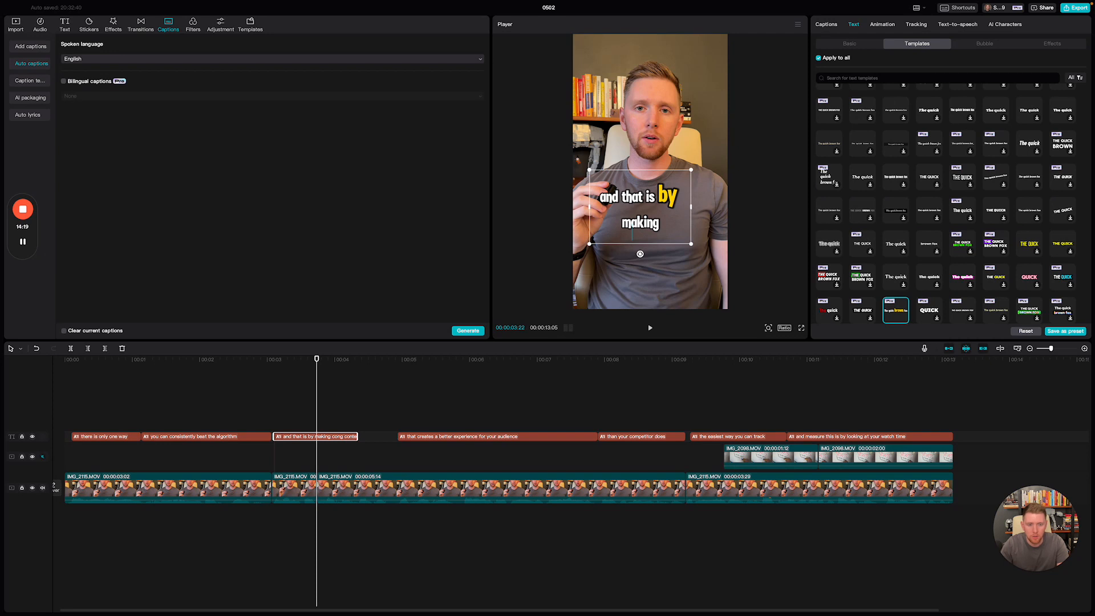
pyautogui.press('BackSpace')
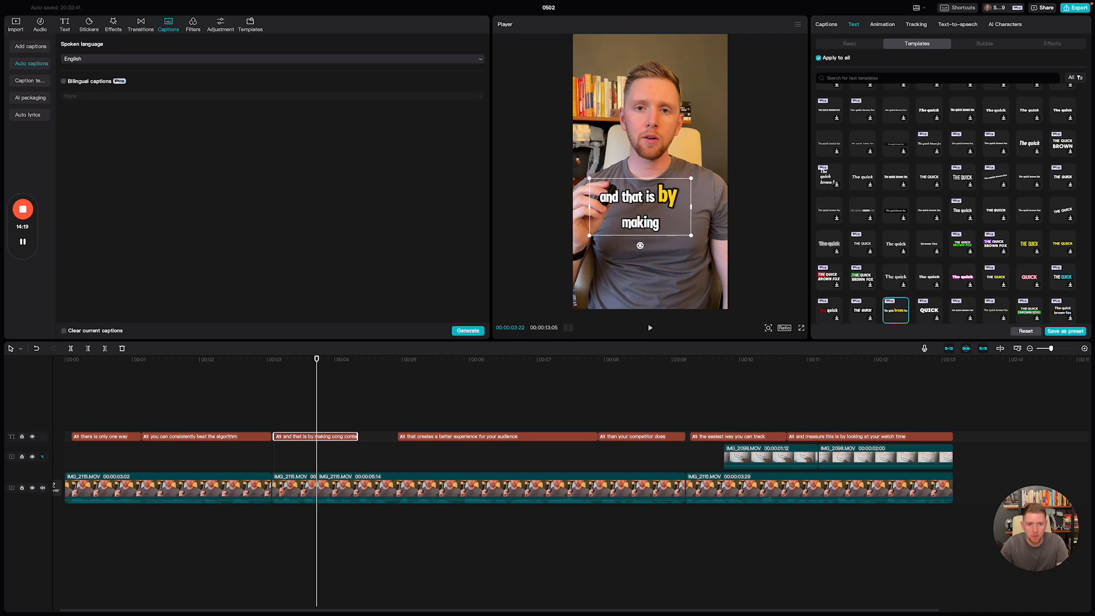
pyautogui.click(520, 384)
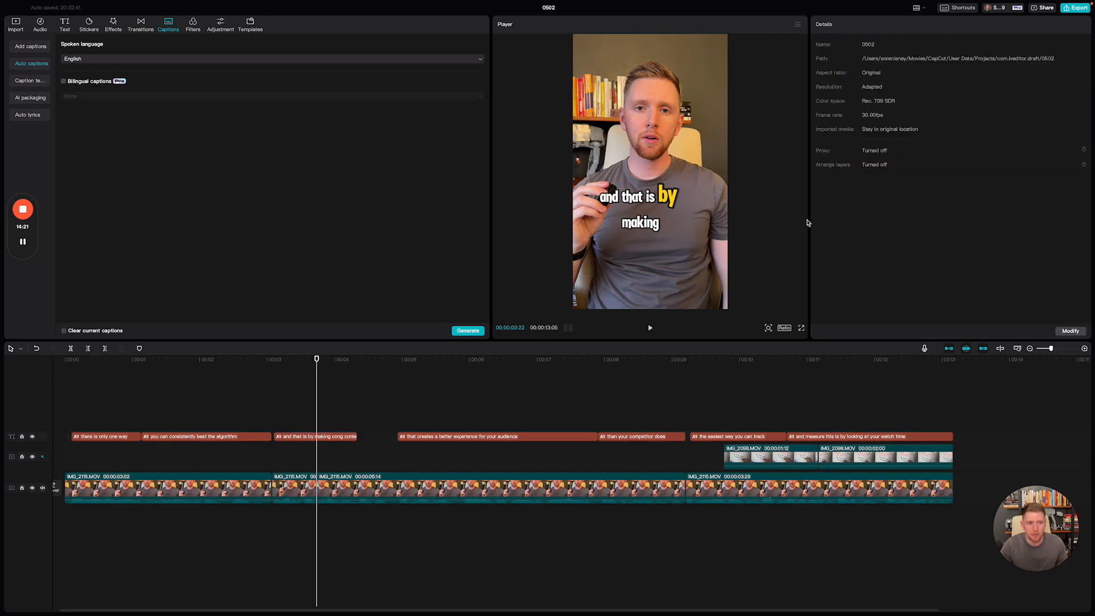
# Correct the ending of the third caption in the caption list so it reads "and that is by making cong content"
pyautogui.click(334, 437)
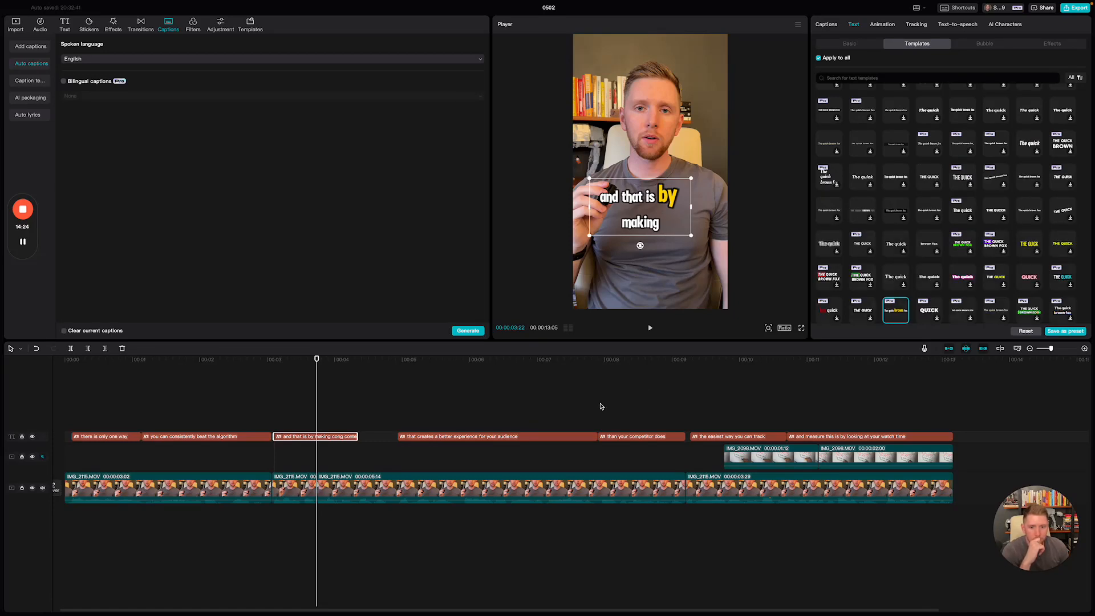
pyautogui.click(418, 437)
pyautogui.click(336, 437)
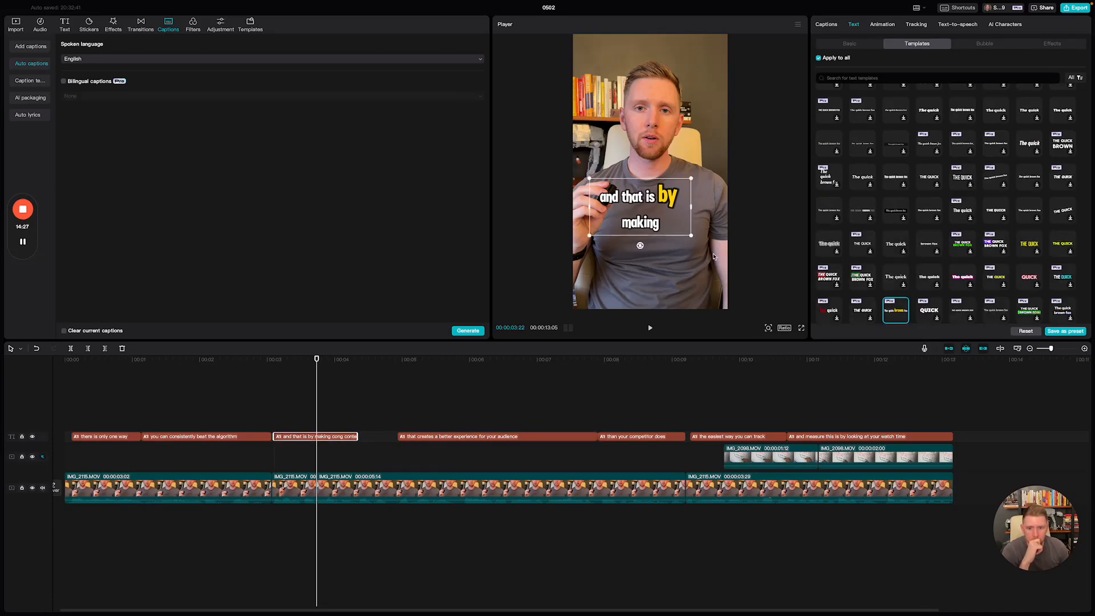
pyautogui.click(827, 25)
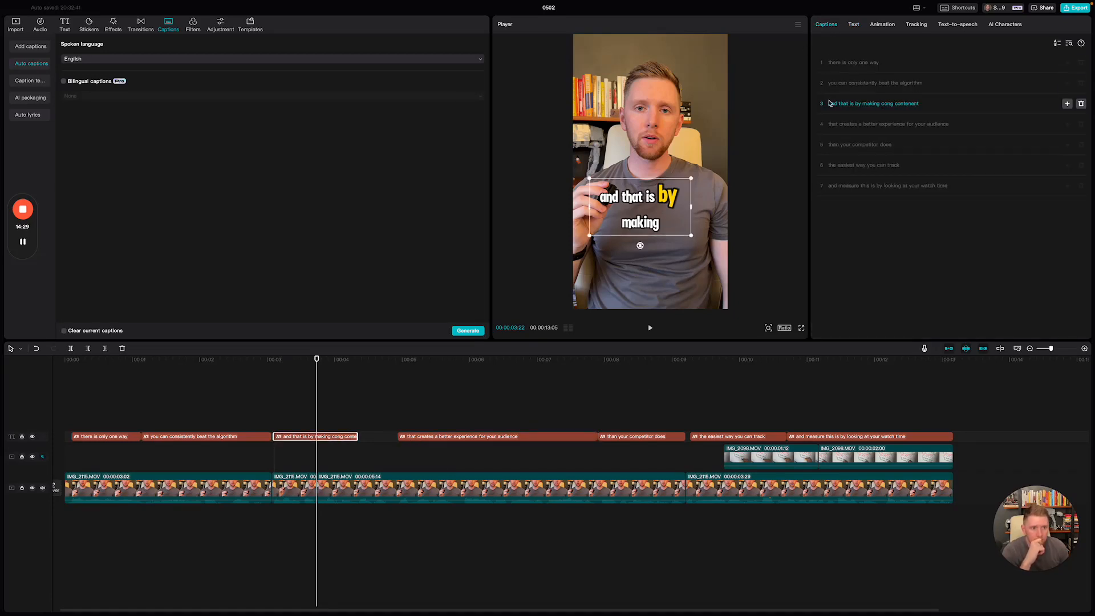
pyautogui.click(926, 105)
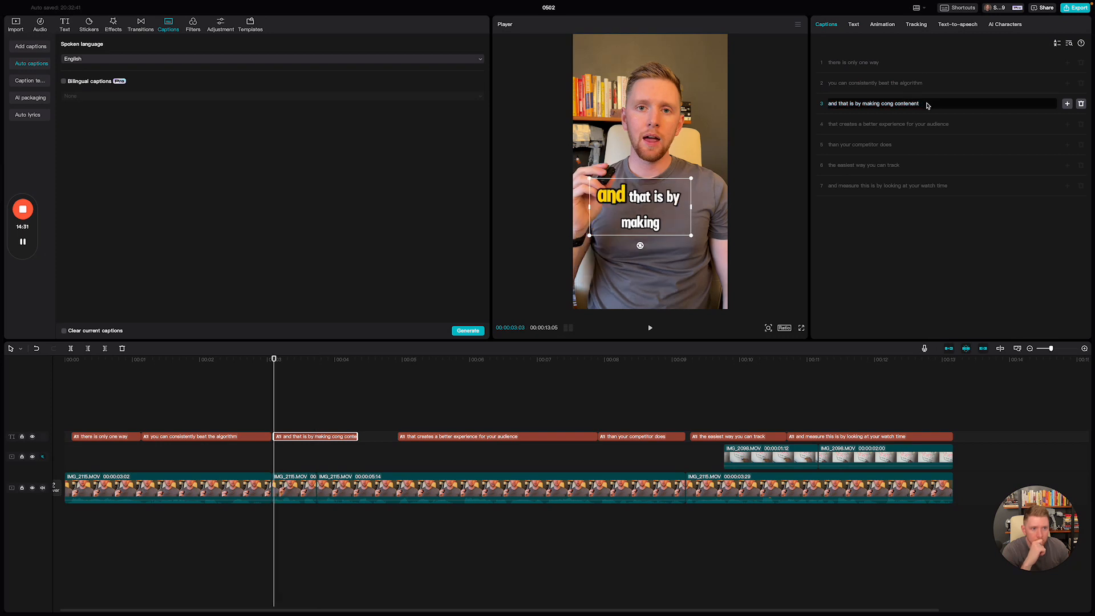
pyautogui.press('BackSpace')
pyautogui.press('BackSpace')
pyautogui.press('BackSpace')
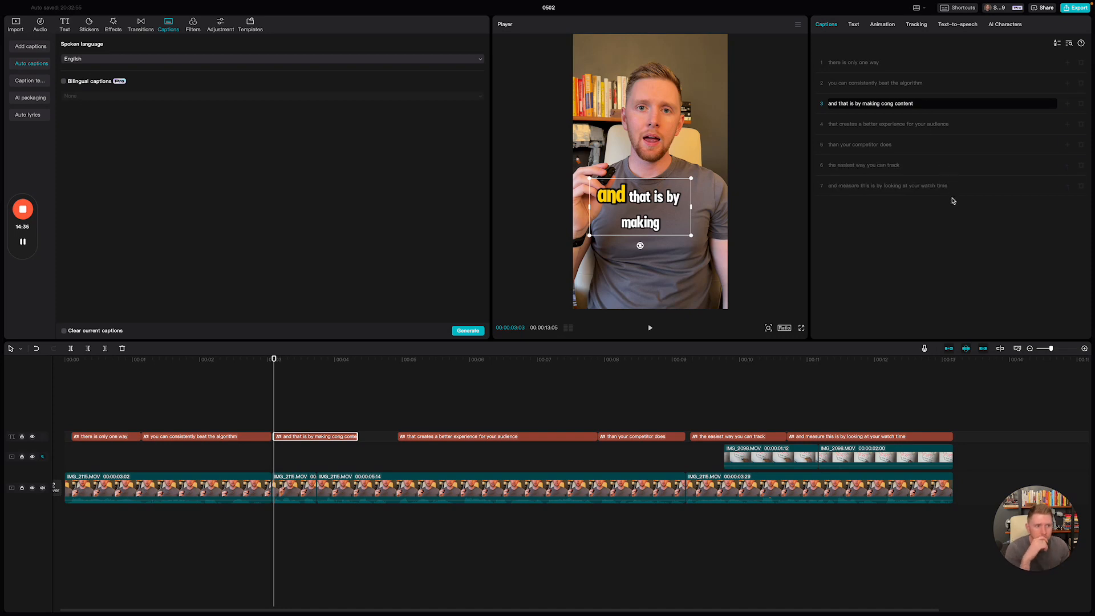
pyautogui.click(951, 227)
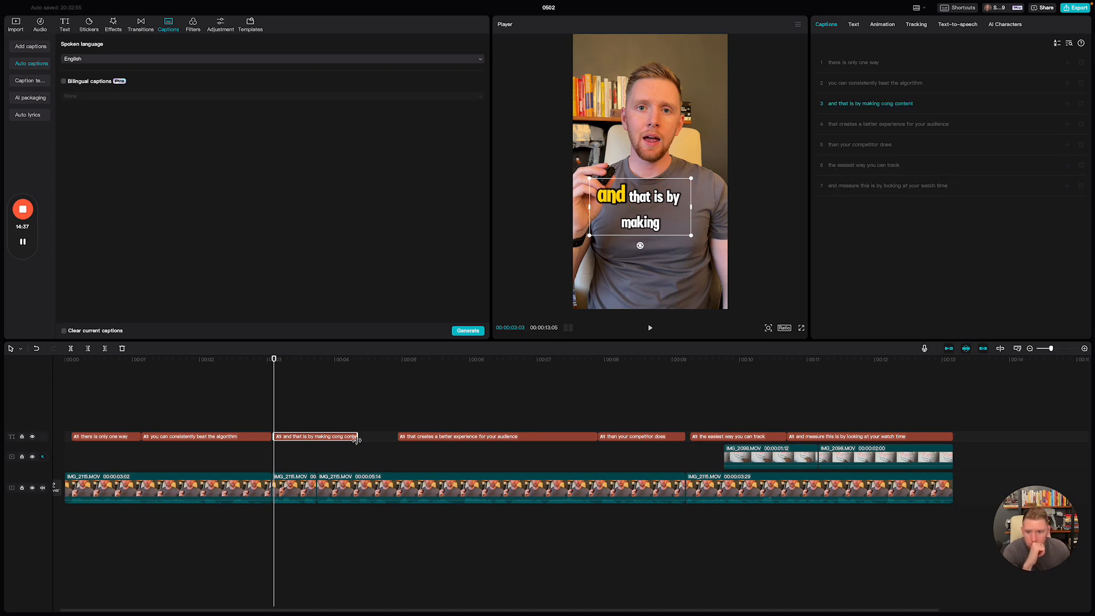
# Extend the end of the third caption to about 00:00:04:20 and replay that section
pyautogui.moveTo(360, 437); pyautogui.dragTo(385, 438)
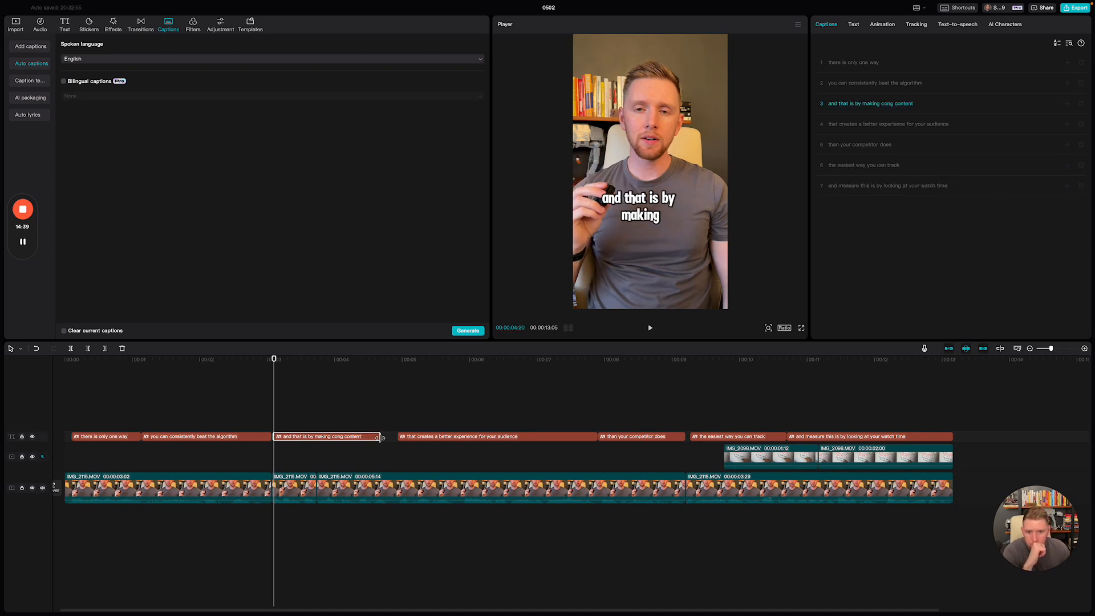
pyautogui.press('space')
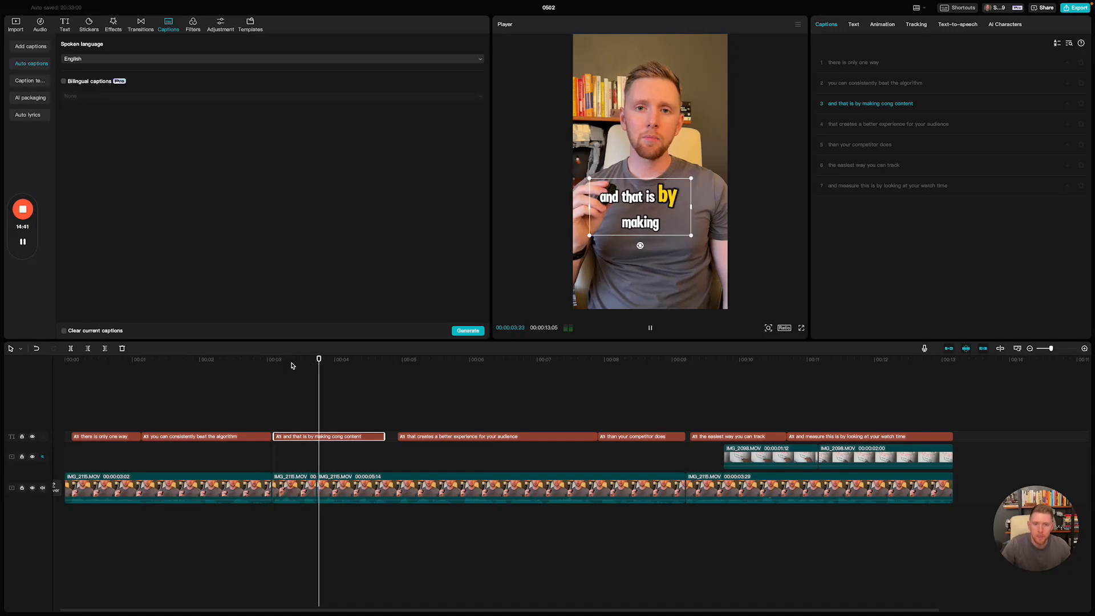
pyautogui.press('space')
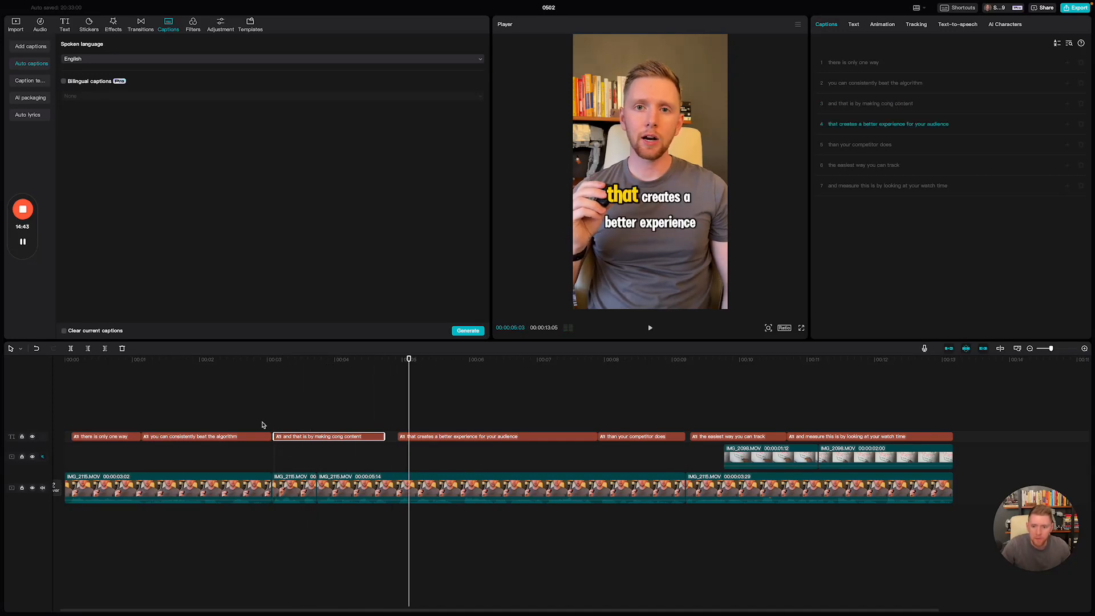
# Apply the plain white bold italic "The quick" text template to all captions, starting from the third caption
pyautogui.click(319, 437)
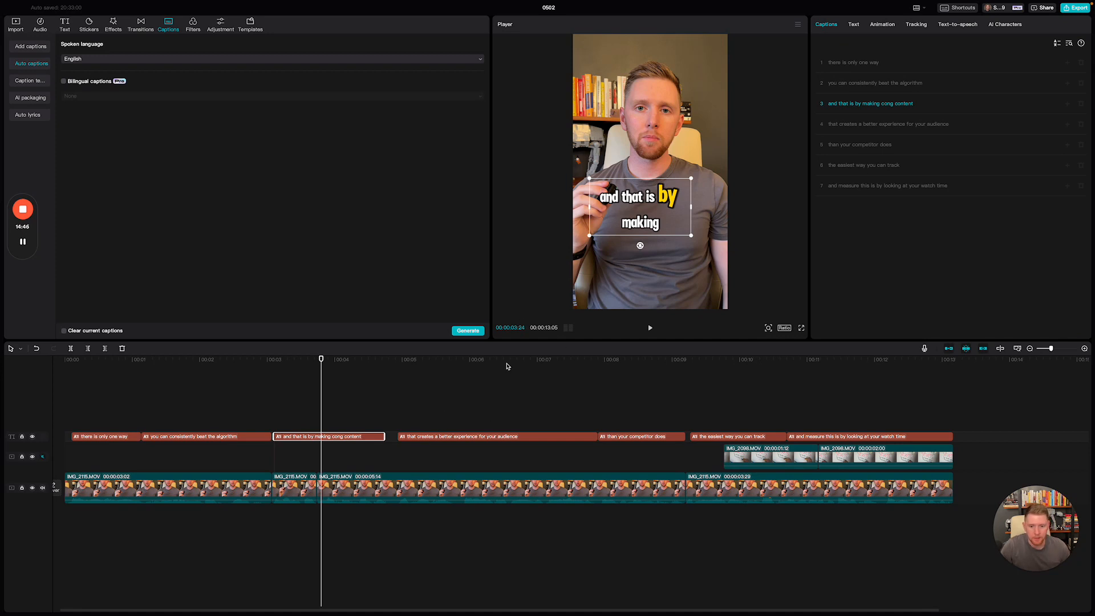
pyautogui.click(855, 25)
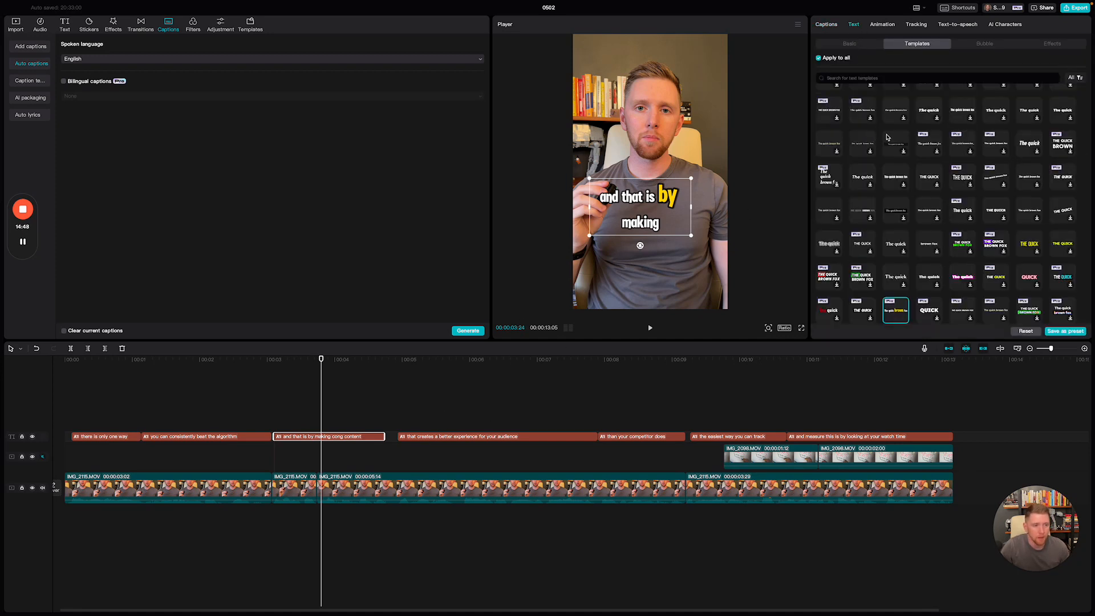
pyautogui.click(928, 114)
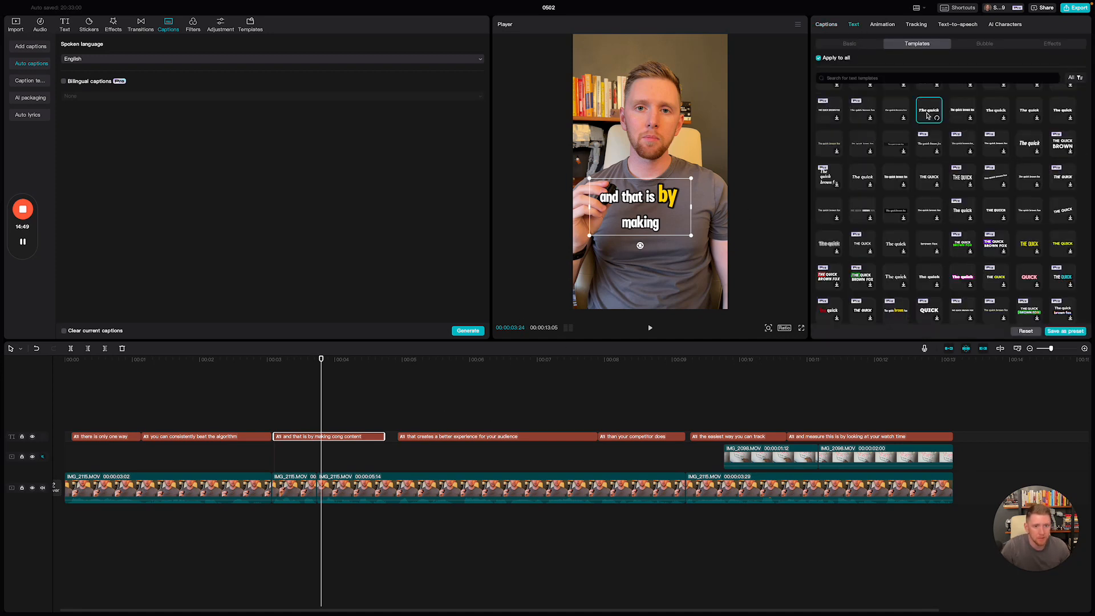
# Select all seven captions on the timeline, with the fifth caption previewed at 00:00:08:21
pyautogui.click(652, 386)
pyautogui.moveTo(859, 404); pyautogui.dragTo(136, 437)
pyautogui.scroll(5, 958, 196)
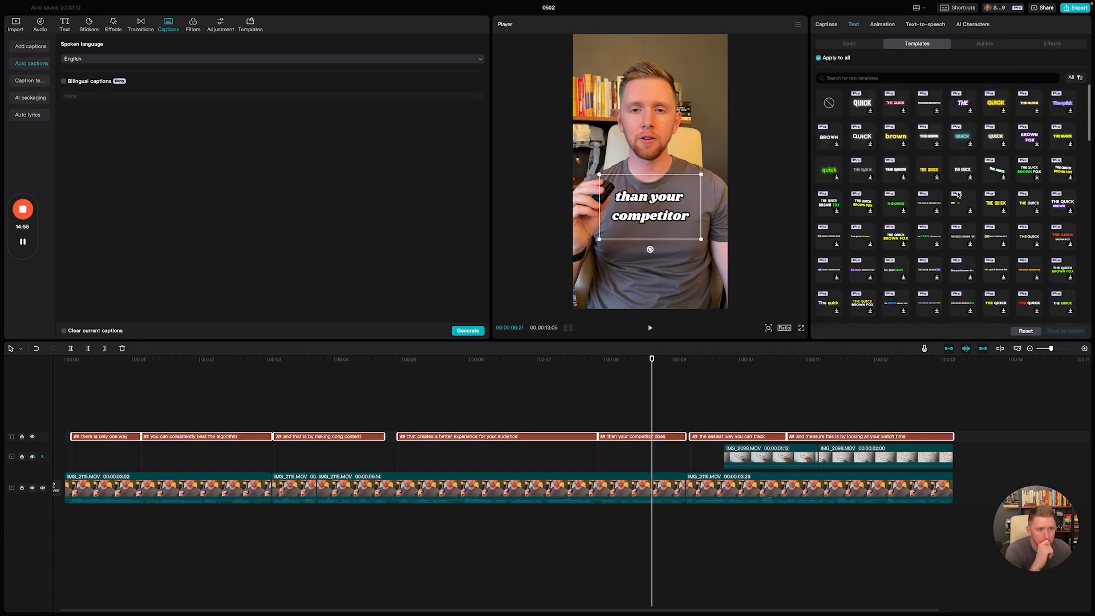
# Try two white uppercase text templates with a green highlighted keyword on all selected captions
pyautogui.scroll(-3, 958, 196)
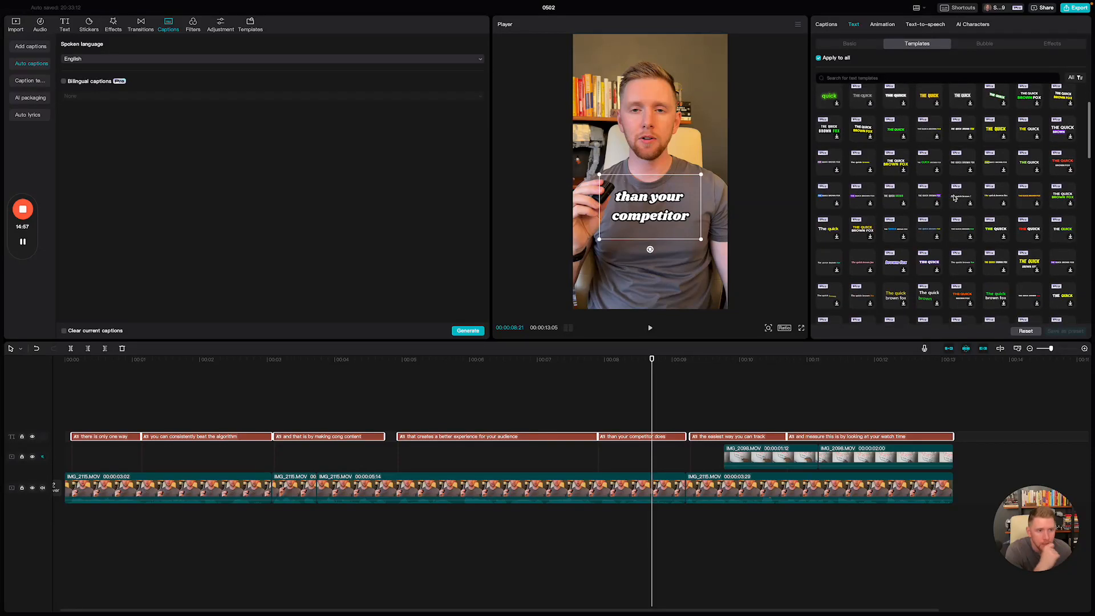
pyautogui.click(930, 163)
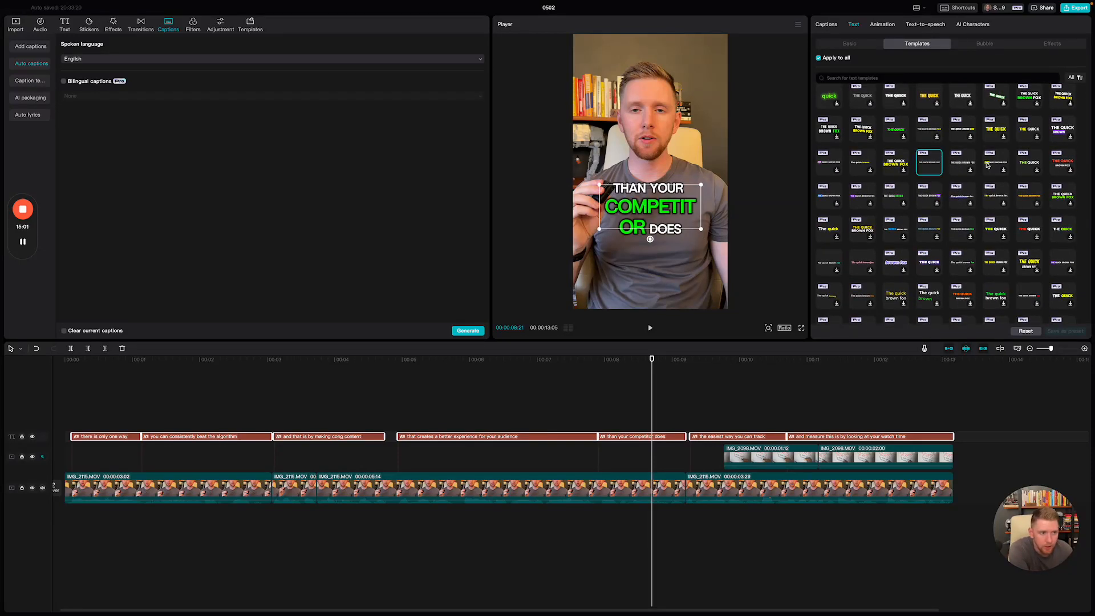
pyautogui.click(1027, 165)
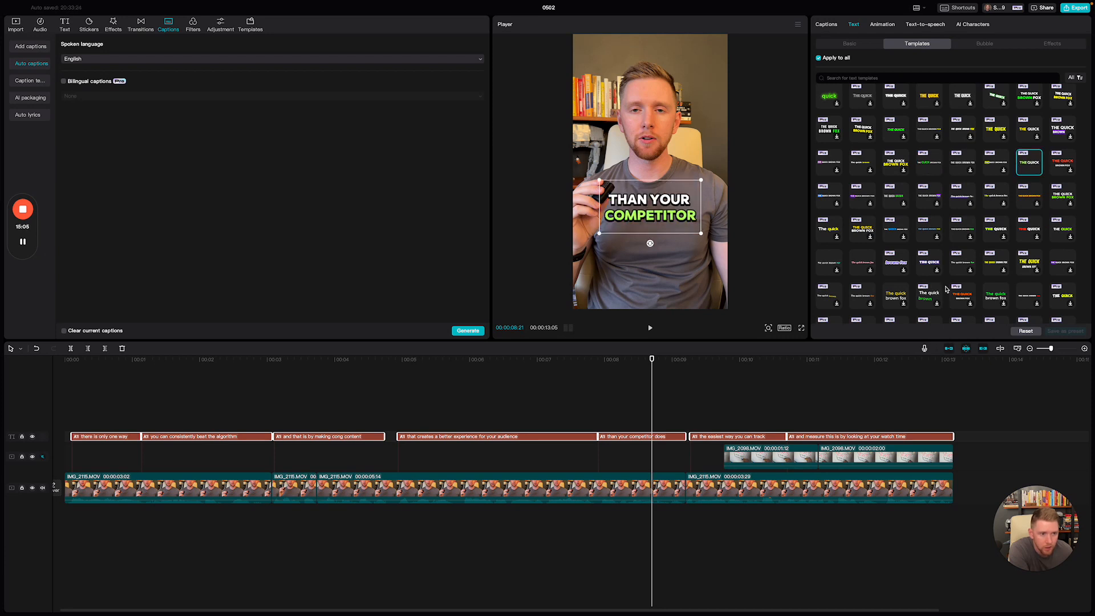
# Try the stacked white uppercase text template with a smaller last line on all selected captions
pyautogui.scroll(-5, 830, 277)
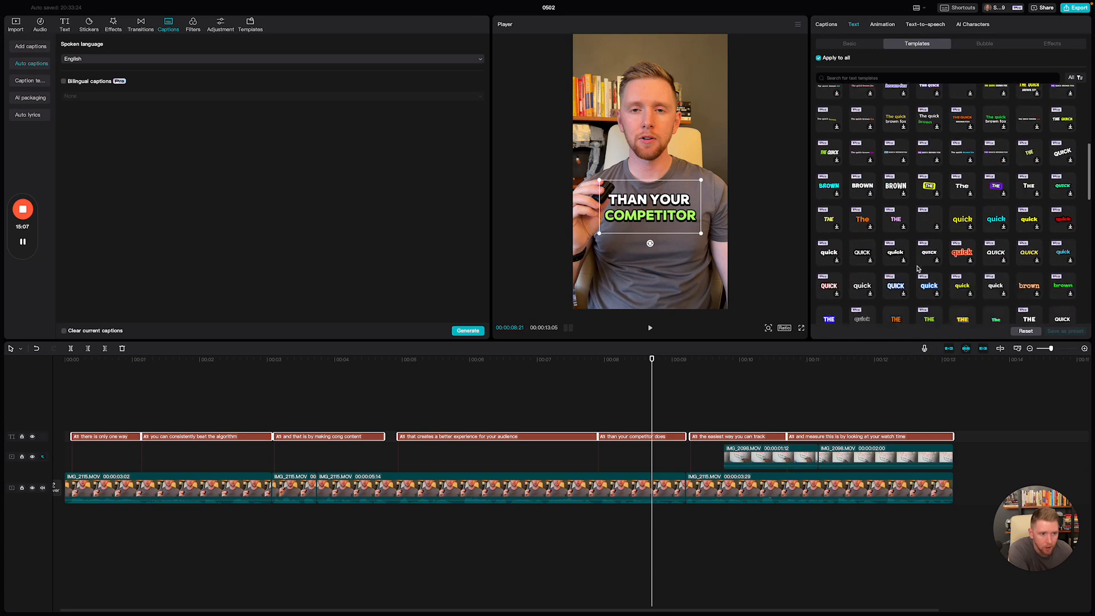
pyautogui.scroll(-5, 918, 270)
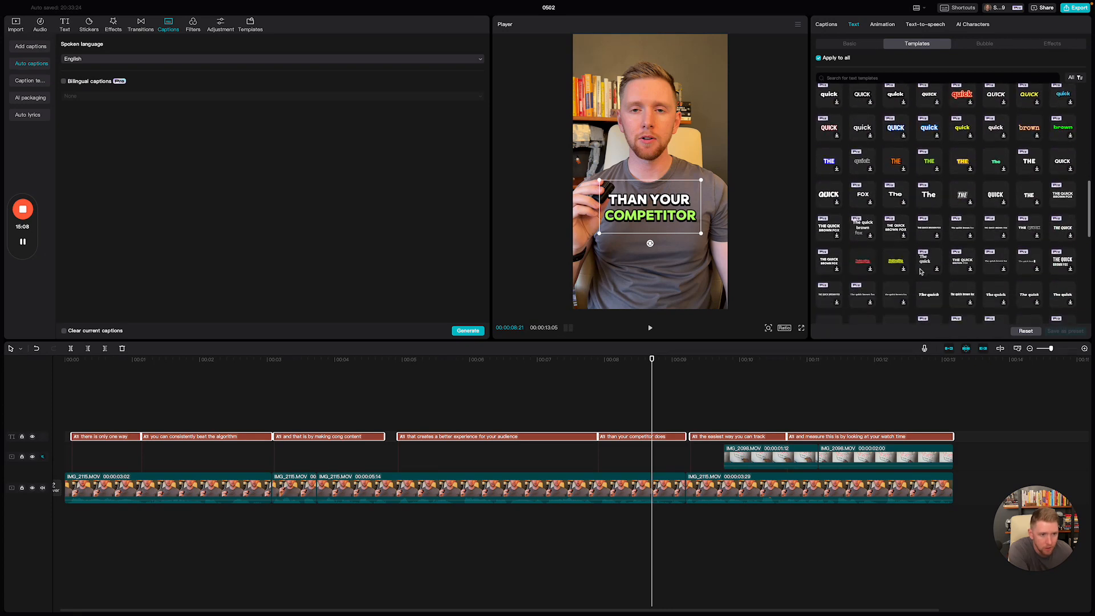
pyautogui.scroll(-3, 924, 270)
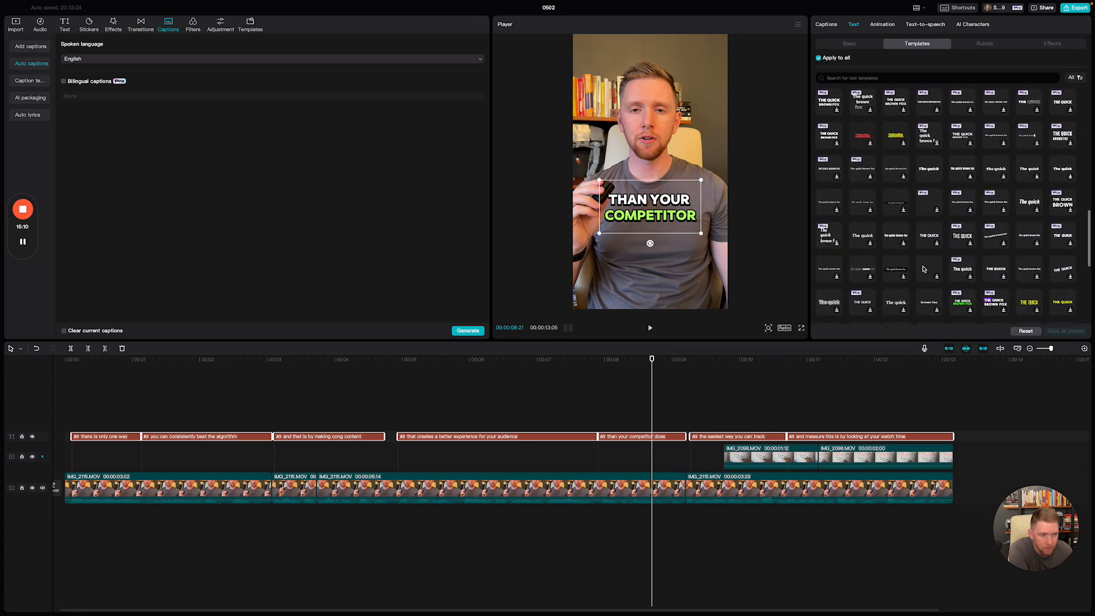
pyautogui.click(962, 133)
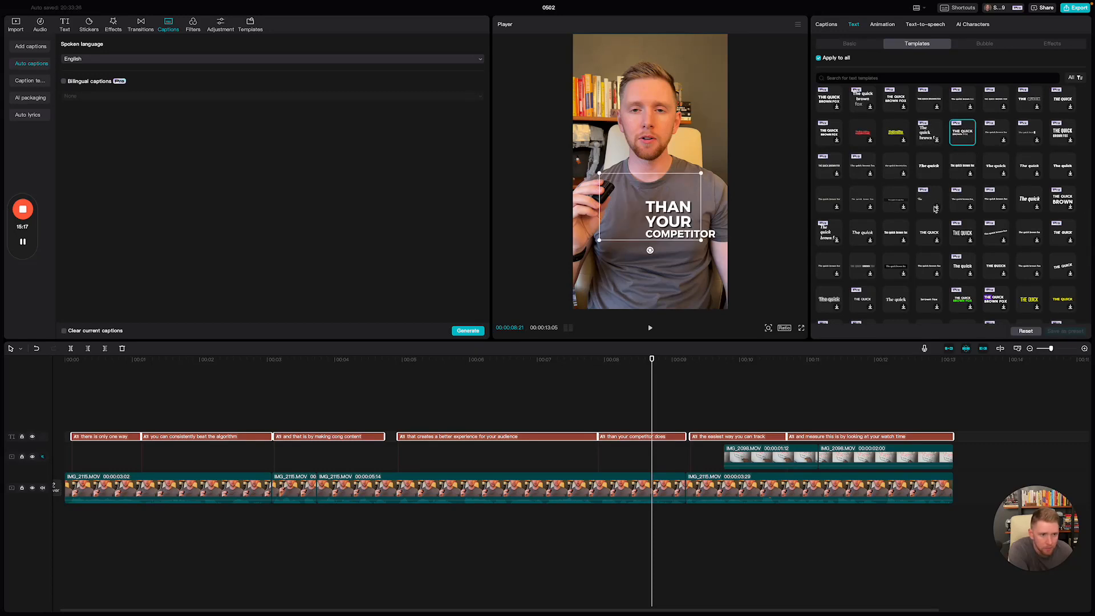
# Try the white lowercase text template with a black box behind the keywords on all selected captions
pyautogui.scroll(-3, 935, 209)
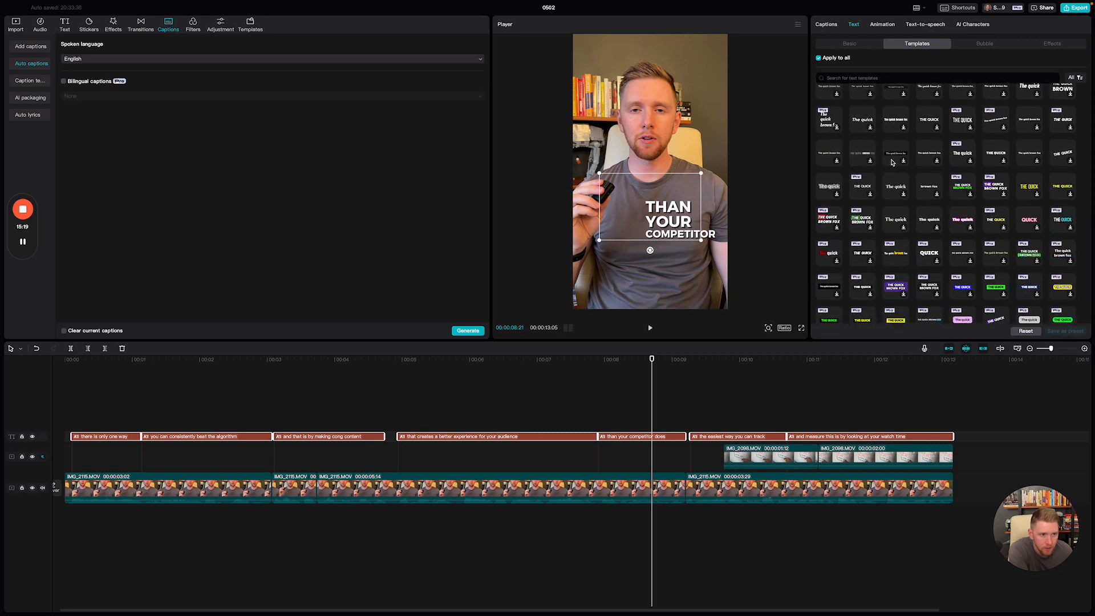
pyautogui.scroll(-3, 969, 251)
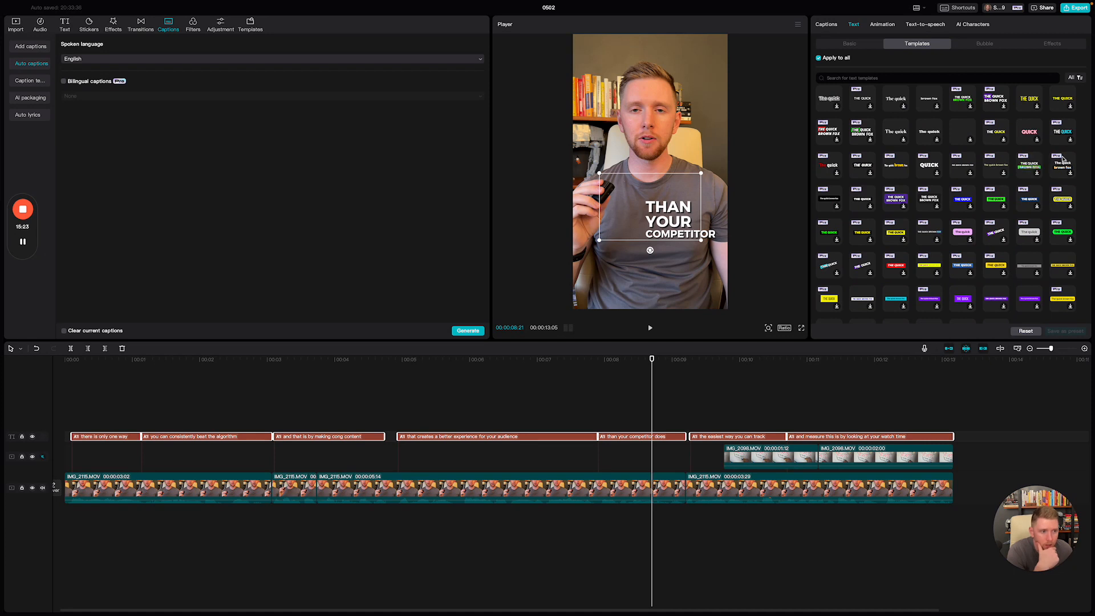
pyautogui.click(1060, 168)
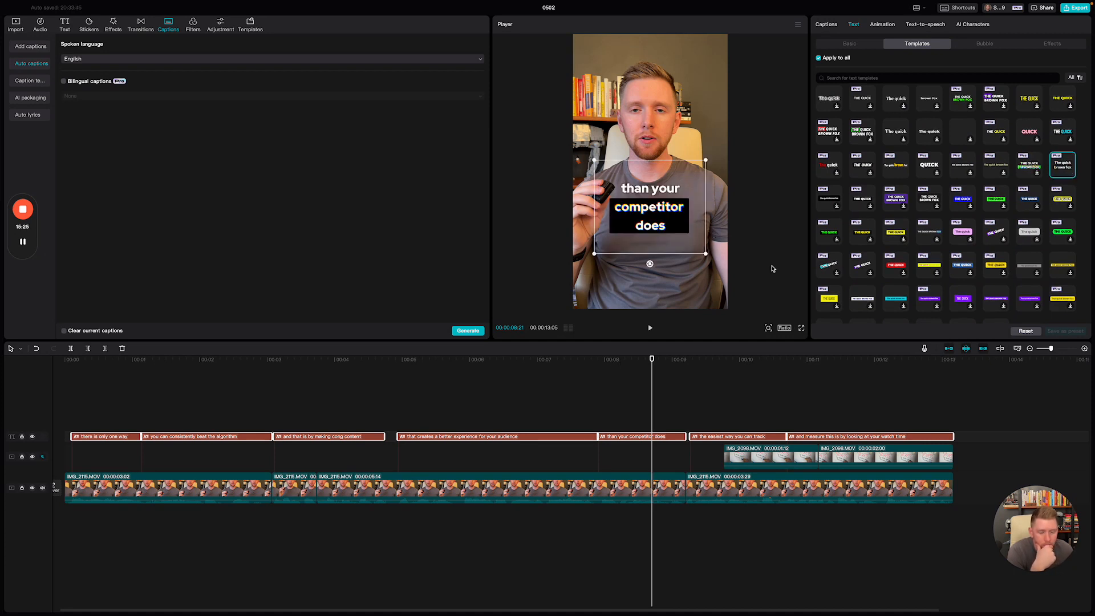
# Apply the white uppercase text template with a black background box to all captions and play the video from the start
pyautogui.scroll(-1, 911, 215)
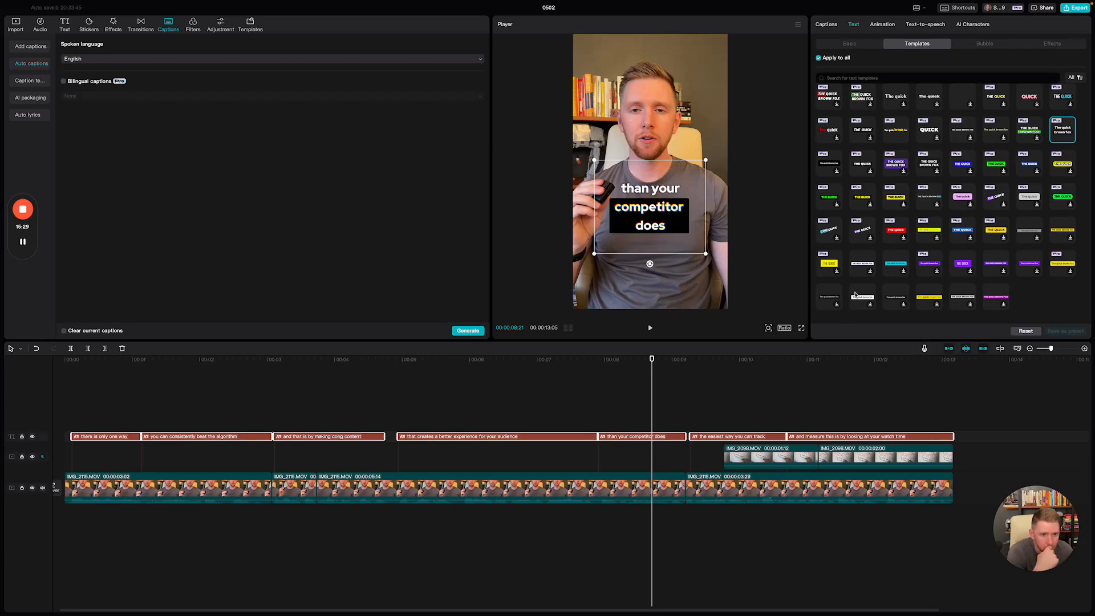
pyautogui.scroll(2, 859, 288)
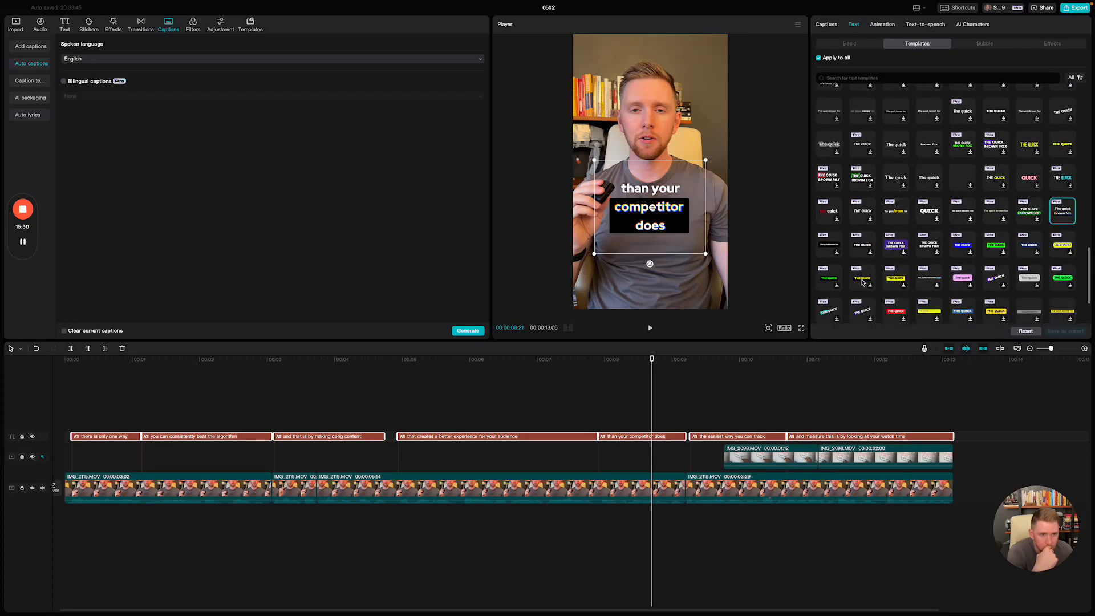
pyautogui.click(861, 247)
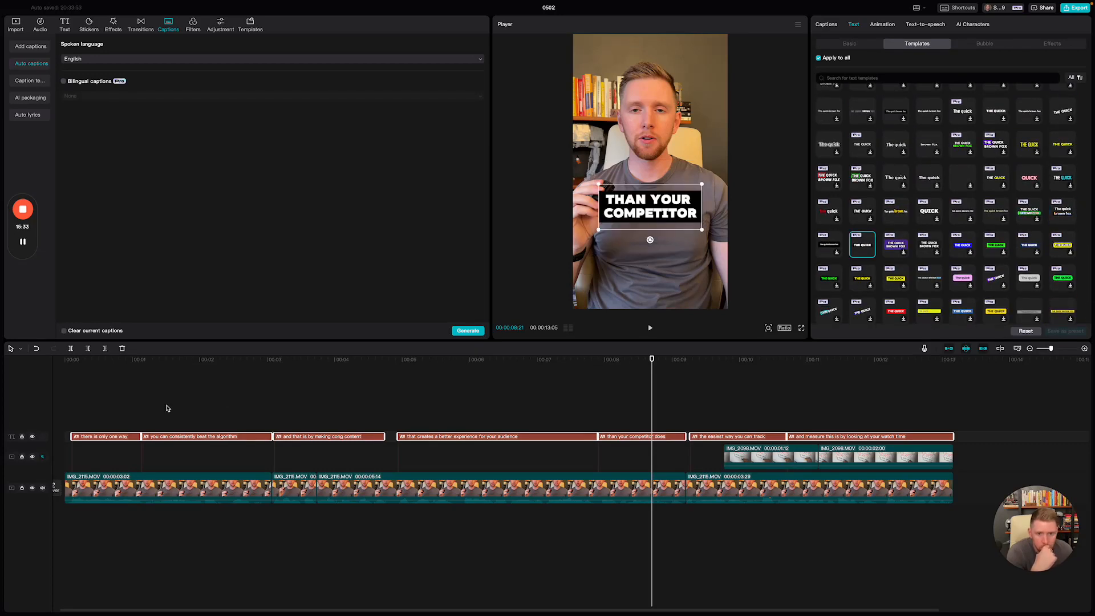
pyautogui.click(64, 359)
pyautogui.press('space')
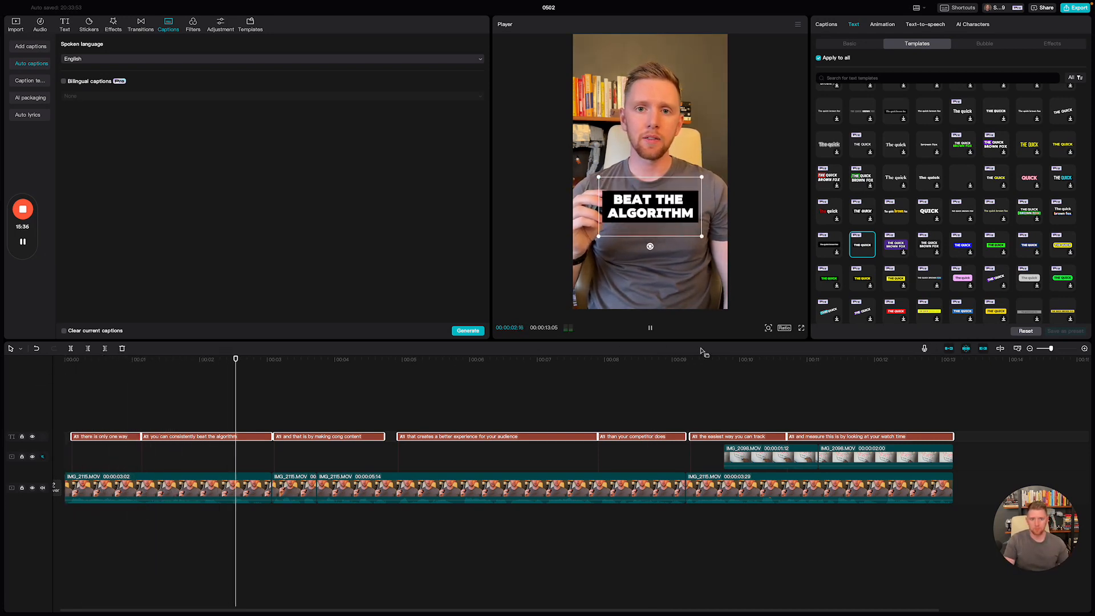
# Replay the "you can consistently beat the algorithm" caption and slightly enlarge the caption box
pyautogui.press('space')
pyautogui.click(181, 361)
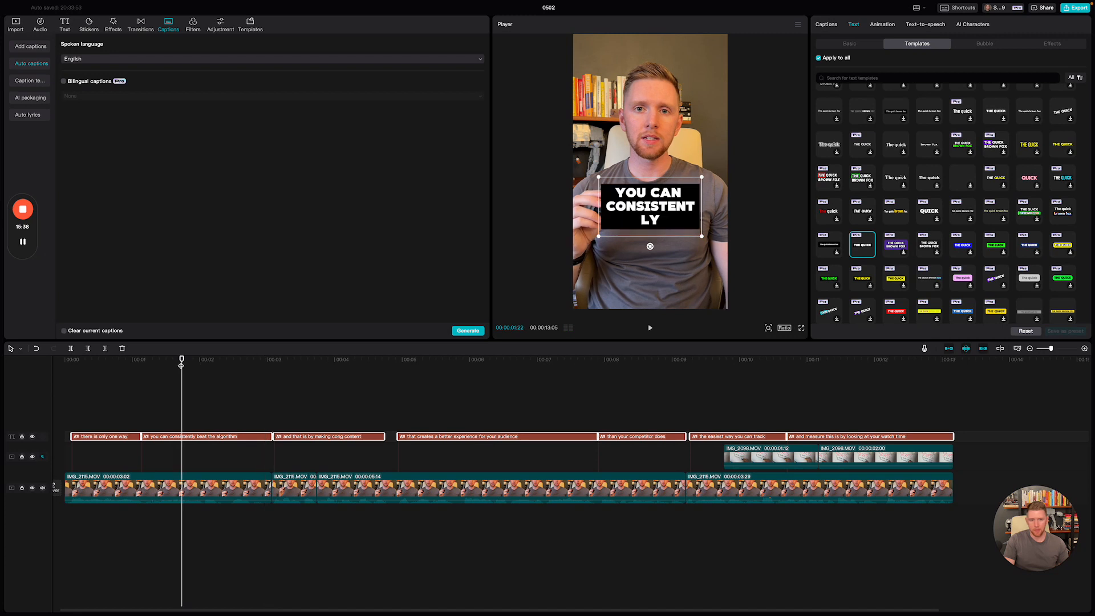
pyautogui.press('space')
pyautogui.press('space')
pyautogui.click(180, 364)
pyautogui.moveTo(179, 369); pyautogui.dragTo(178, 368)
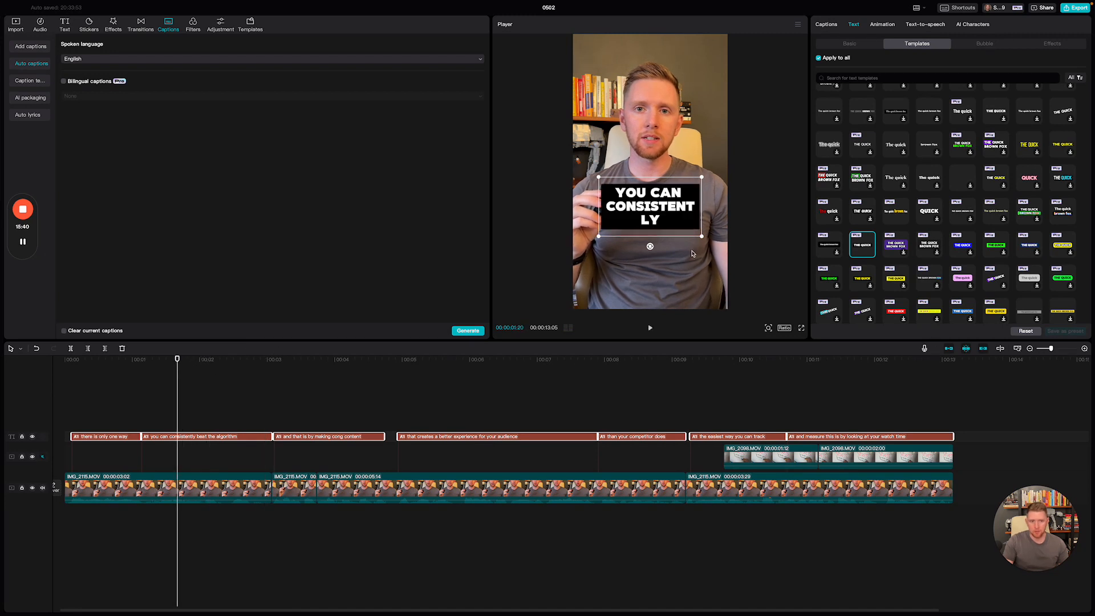
pyautogui.moveTo(702, 237); pyautogui.dragTo(704, 238)
# Clear the text of the "you can consistently beat the algorithm" caption and undo that deletion
pyautogui.click(659, 219)
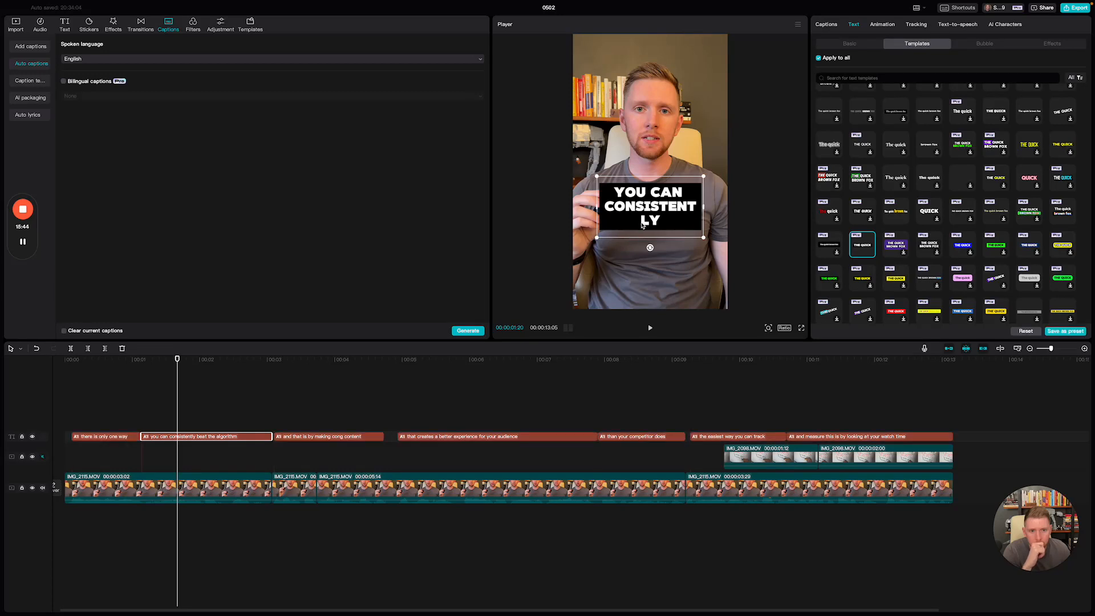
pyautogui.hotkey('ctrl', 'a')
pyautogui.press('BackSpace')
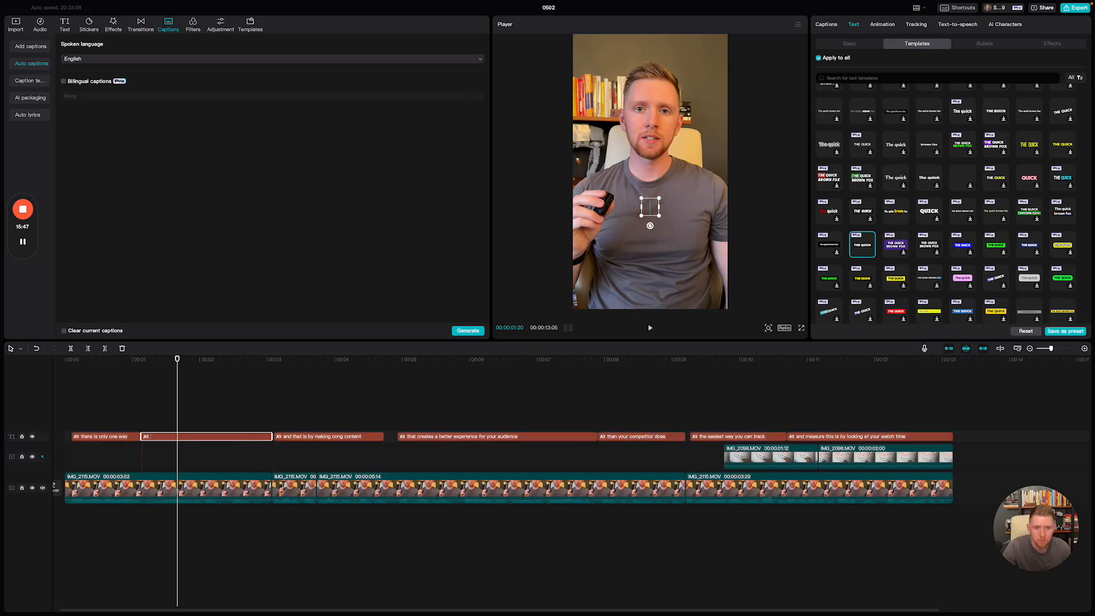
pyautogui.hotkey('ctrl', 'z')
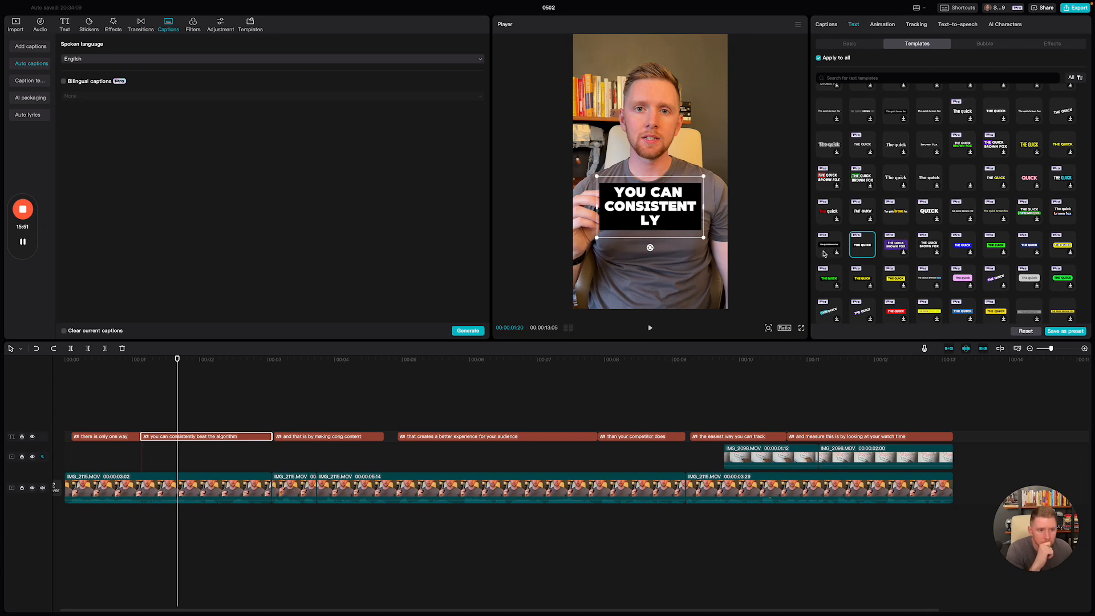
# Try the lowercase rounded black box, black-box keyword and single-word uppercase text templates on the captions during playback
pyautogui.click(825, 247)
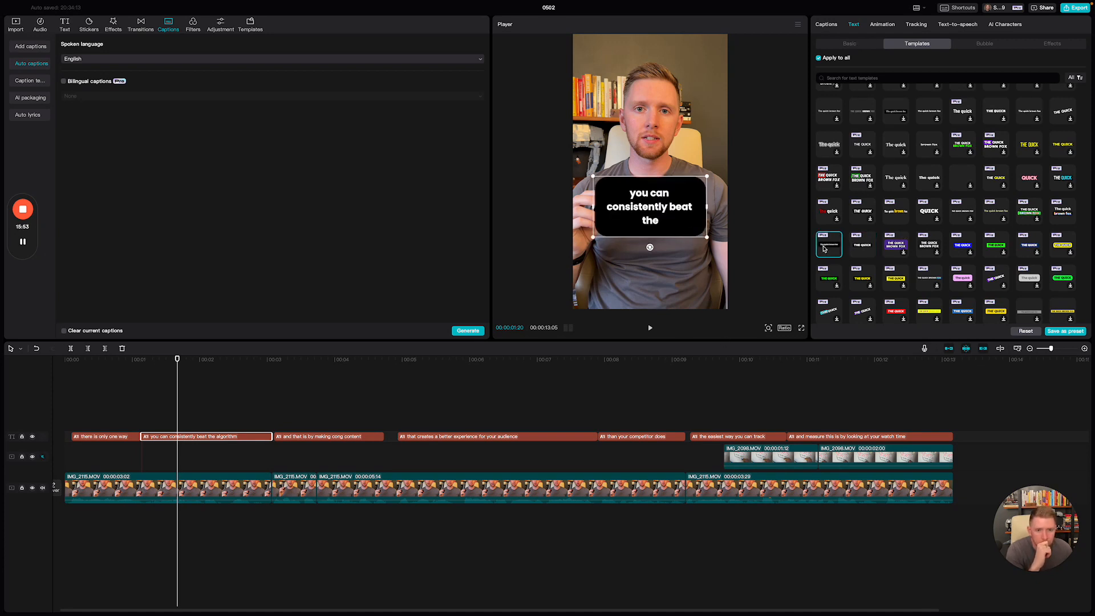
pyautogui.press('space')
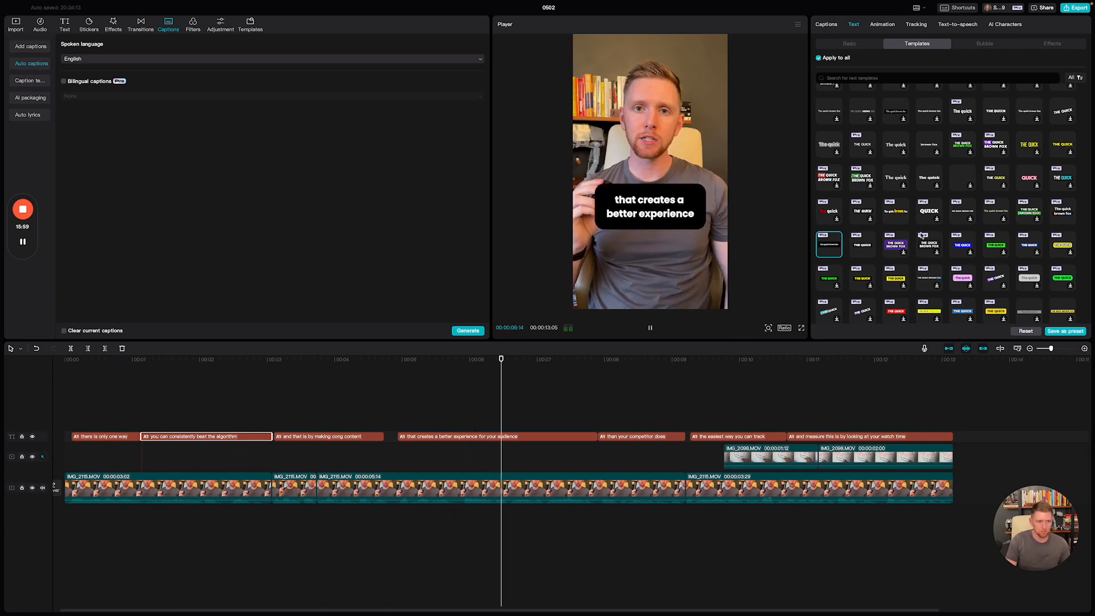
pyautogui.click(1063, 212)
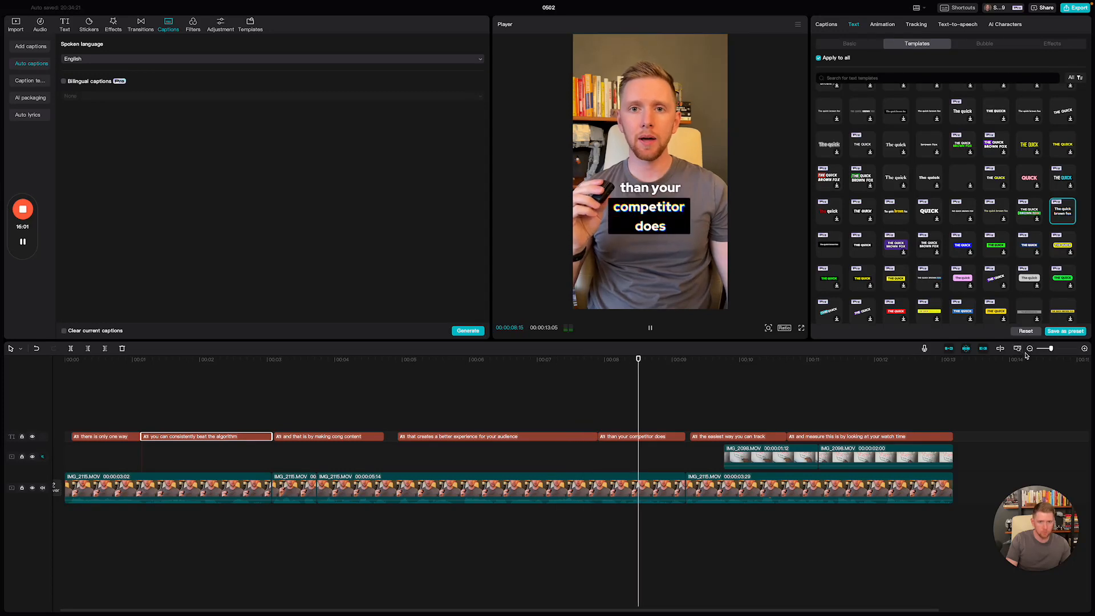
pyautogui.press('space')
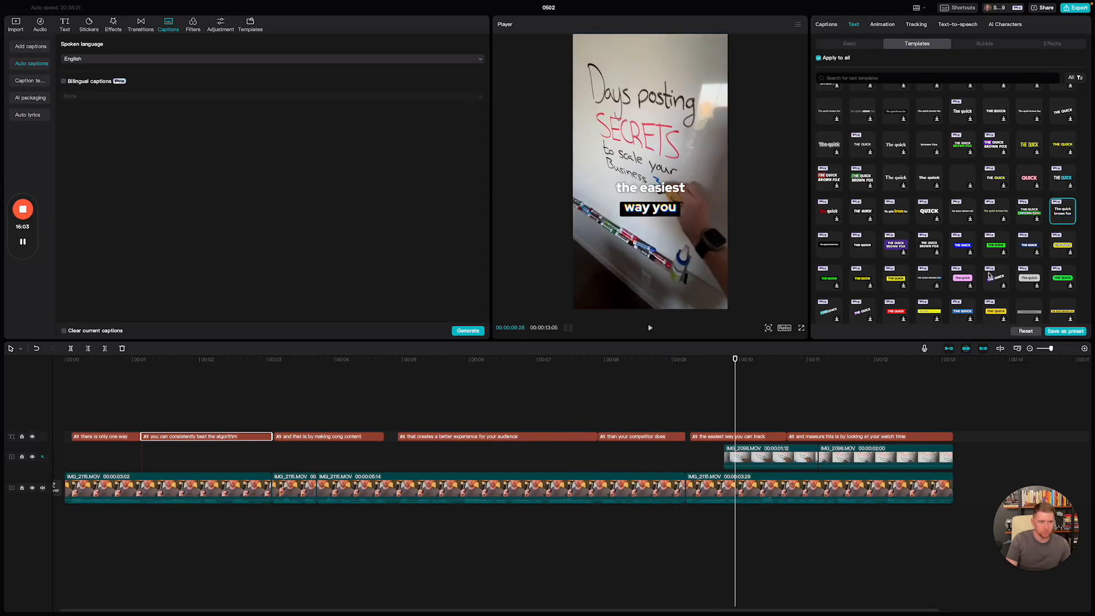
pyautogui.click(931, 215)
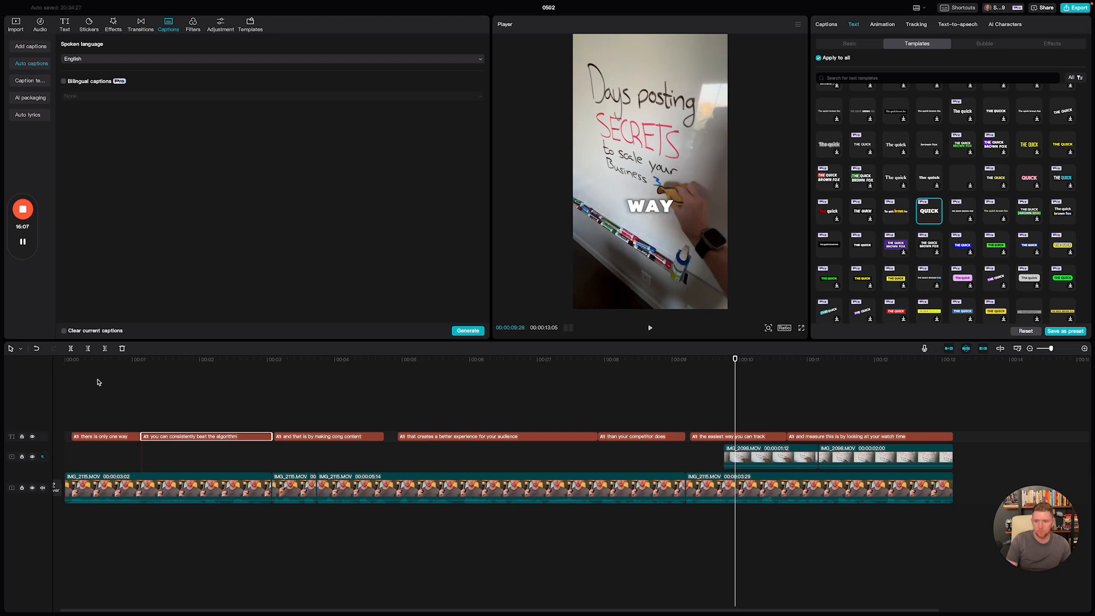
# Try the outlined uppercase text template with yellow highlighted words on all captions and play the video from near the start
pyautogui.click(97, 382)
pyautogui.moveTo(102, 402); pyautogui.dragTo(850, 441)
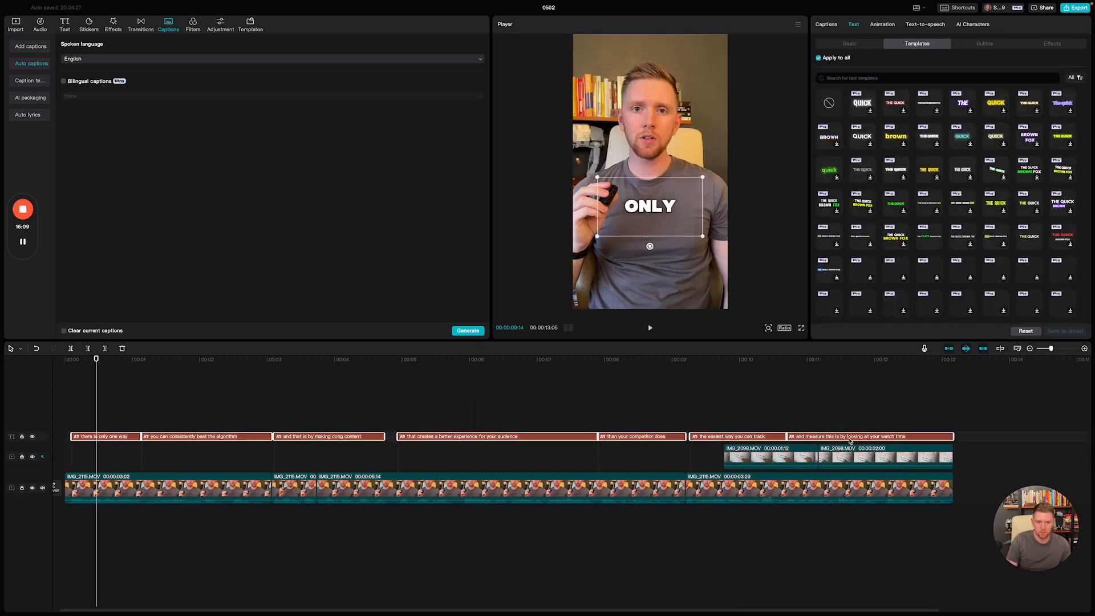
pyautogui.click(929, 204)
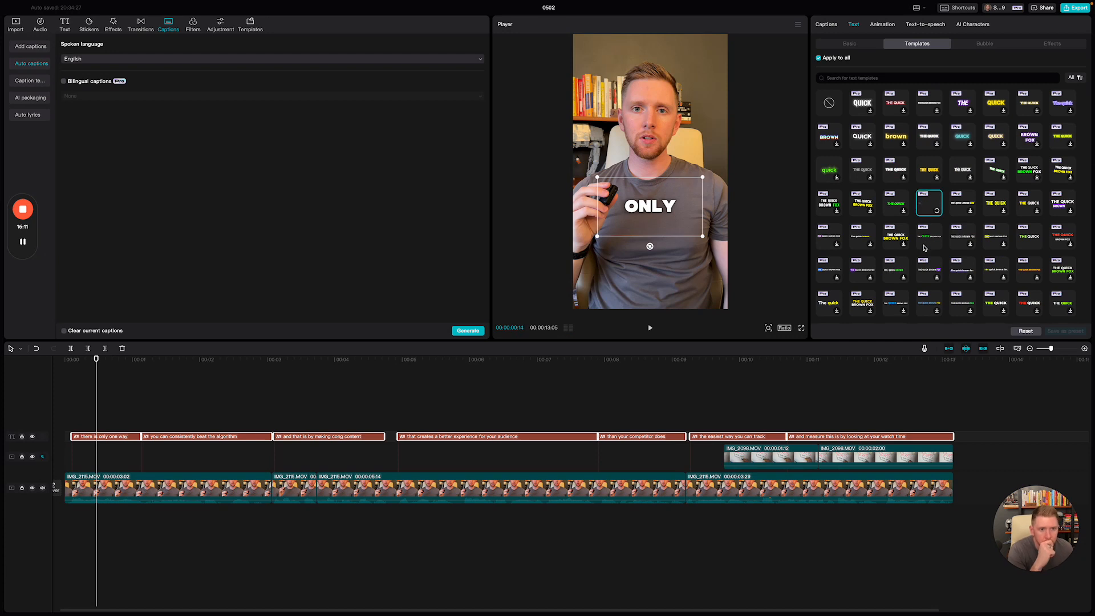
pyautogui.click(650, 327)
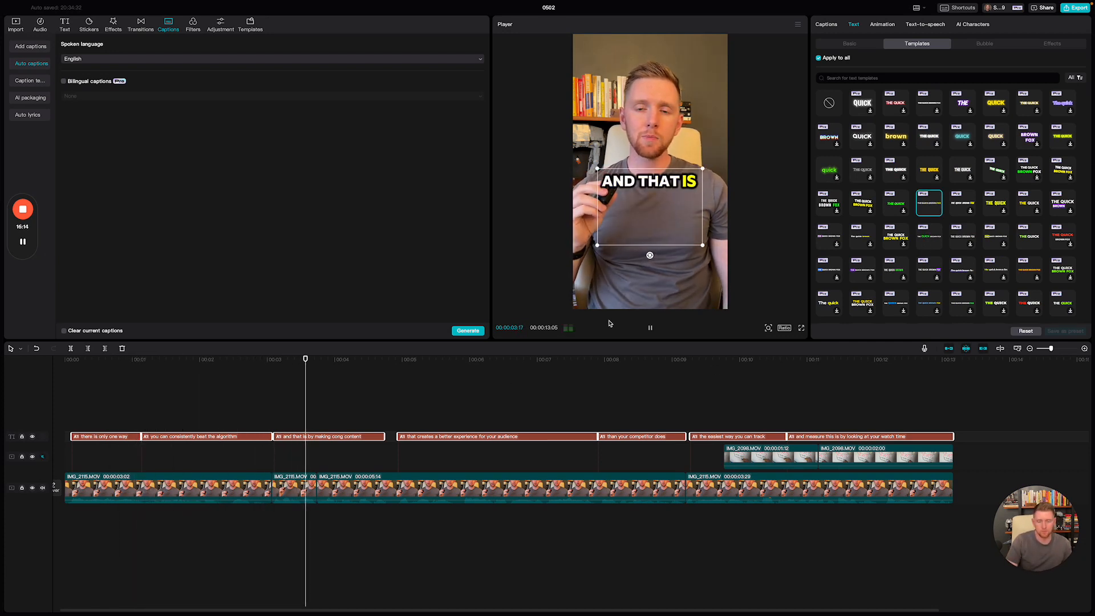
pyautogui.click(861, 45)
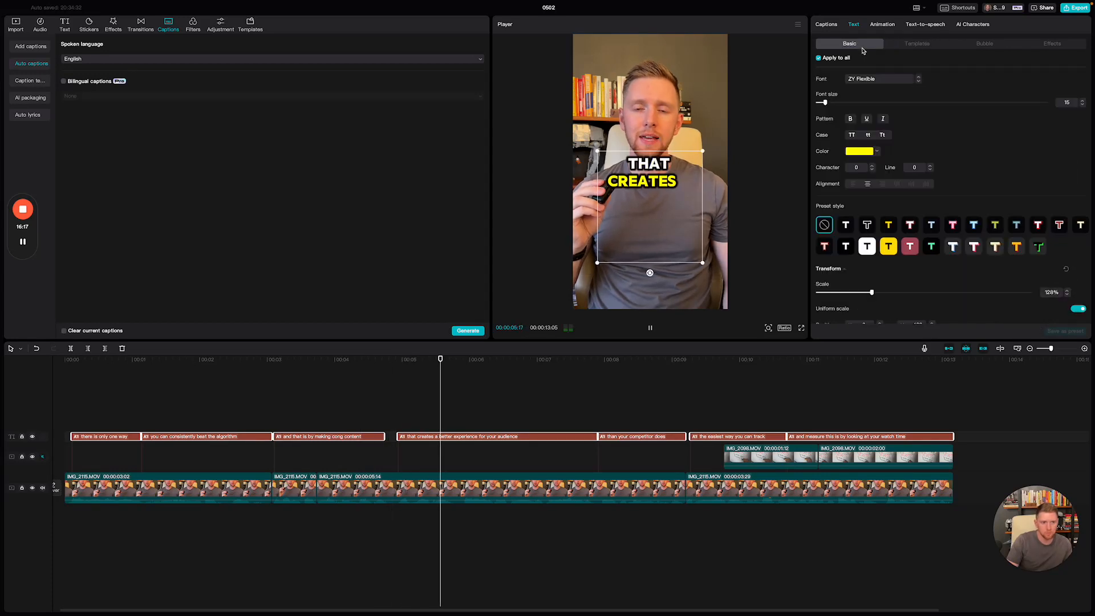
pyautogui.scroll(-5, 859, 68)
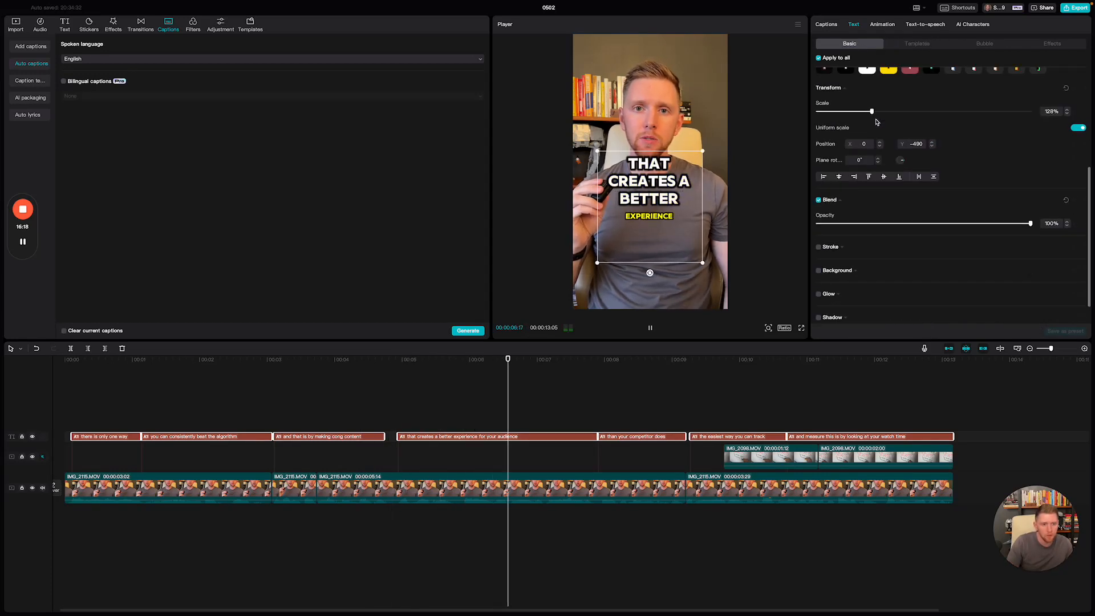
pyautogui.press('space')
# Try the lowercase "The quick" text template with a yellow highlighted word on all captions and preview it from the start
pyautogui.click(825, 25)
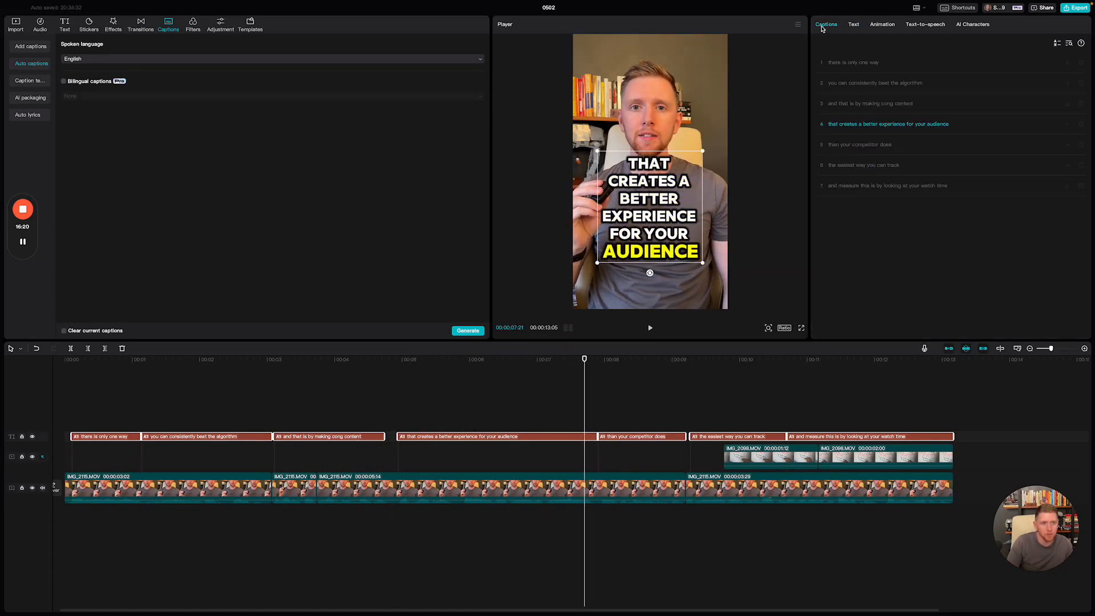
pyautogui.click(853, 25)
pyautogui.click(903, 43)
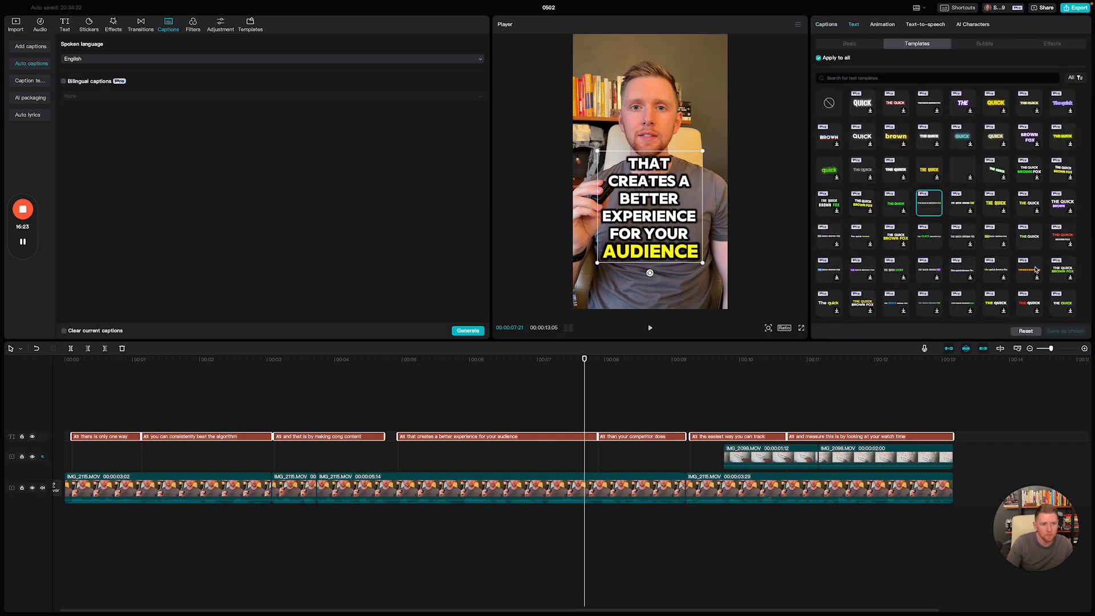
pyautogui.scroll(-2, 899, 276)
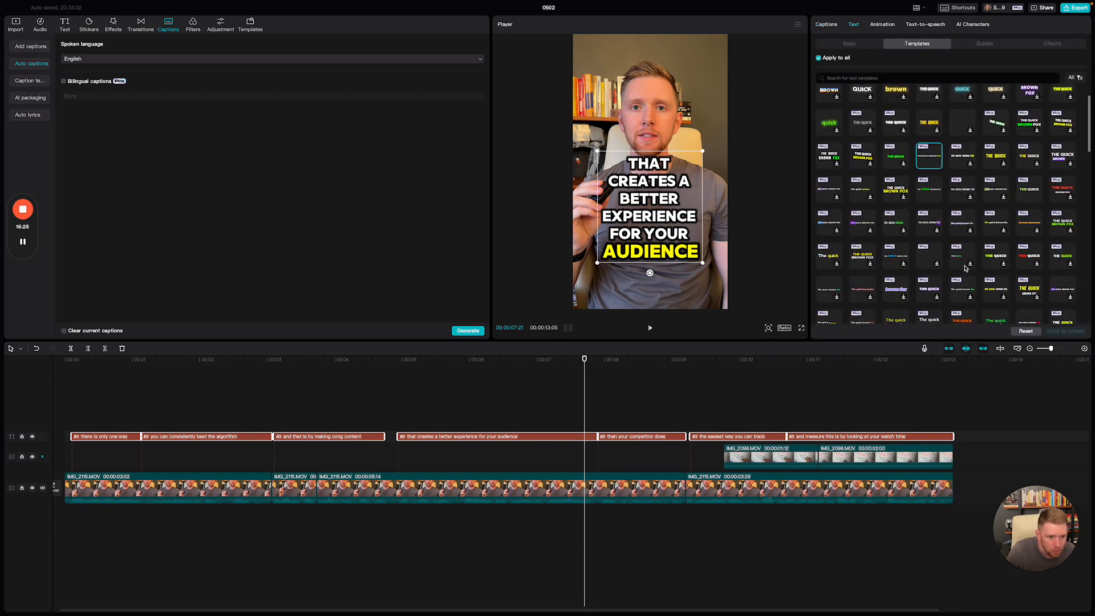
pyautogui.click(825, 231)
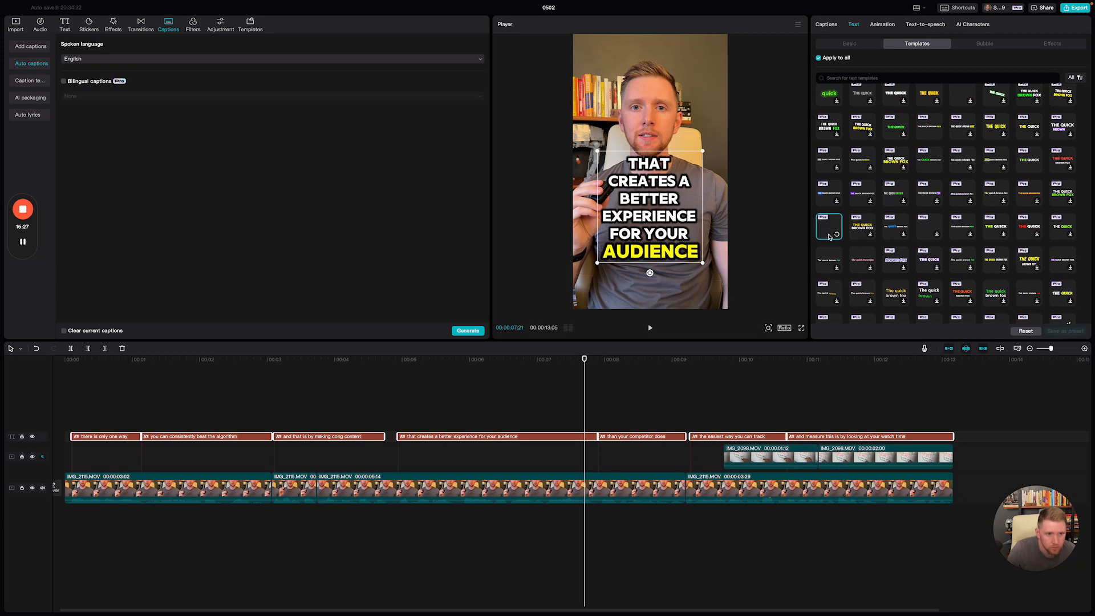
pyautogui.press('space')
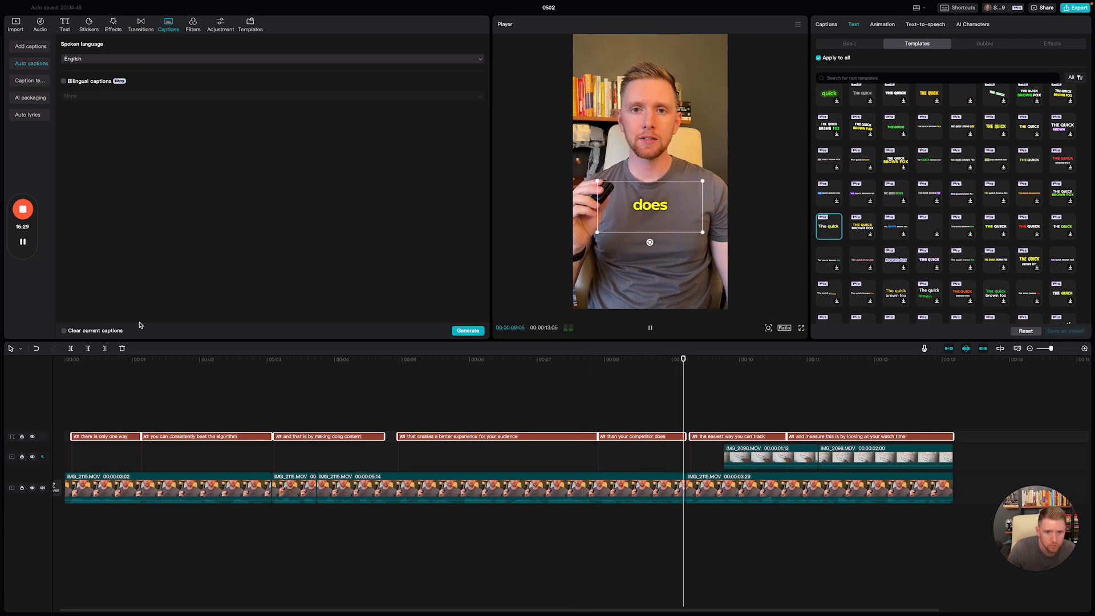
pyautogui.press('space')
pyautogui.click(79, 366)
pyautogui.press('space')
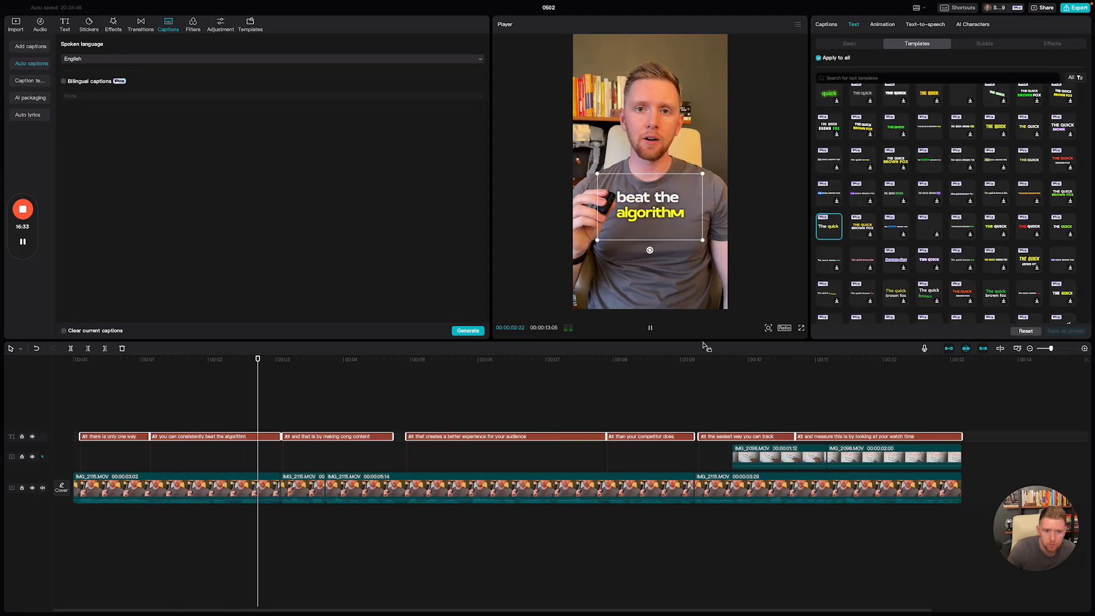
pyautogui.press('space')
# Set the font of all captions to sequel100wide-75 and preview it from the start of the video
pyautogui.click(849, 44)
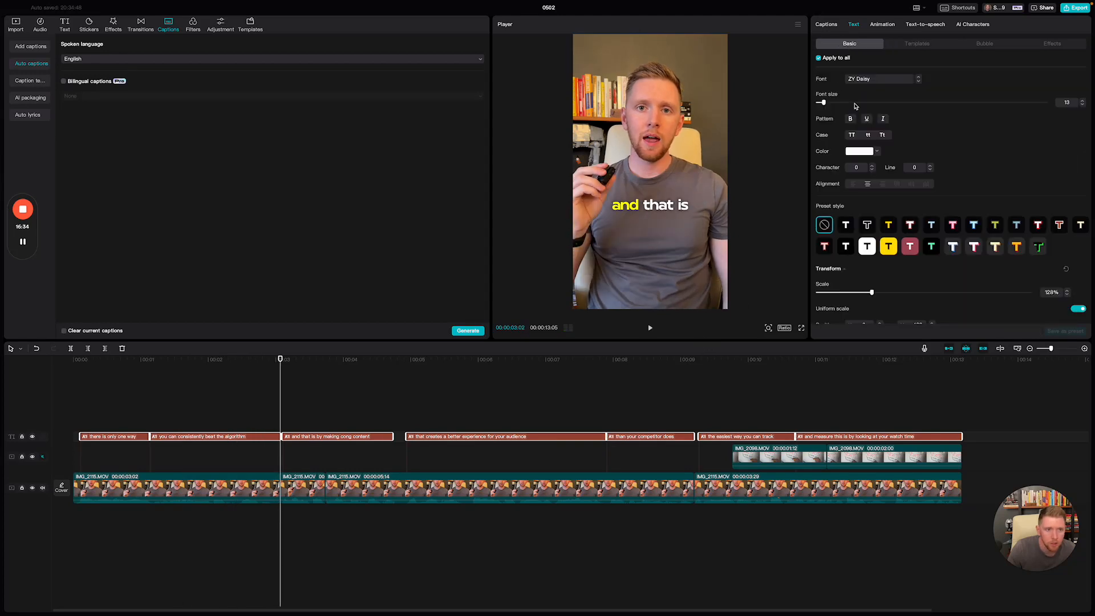
pyautogui.click(889, 80)
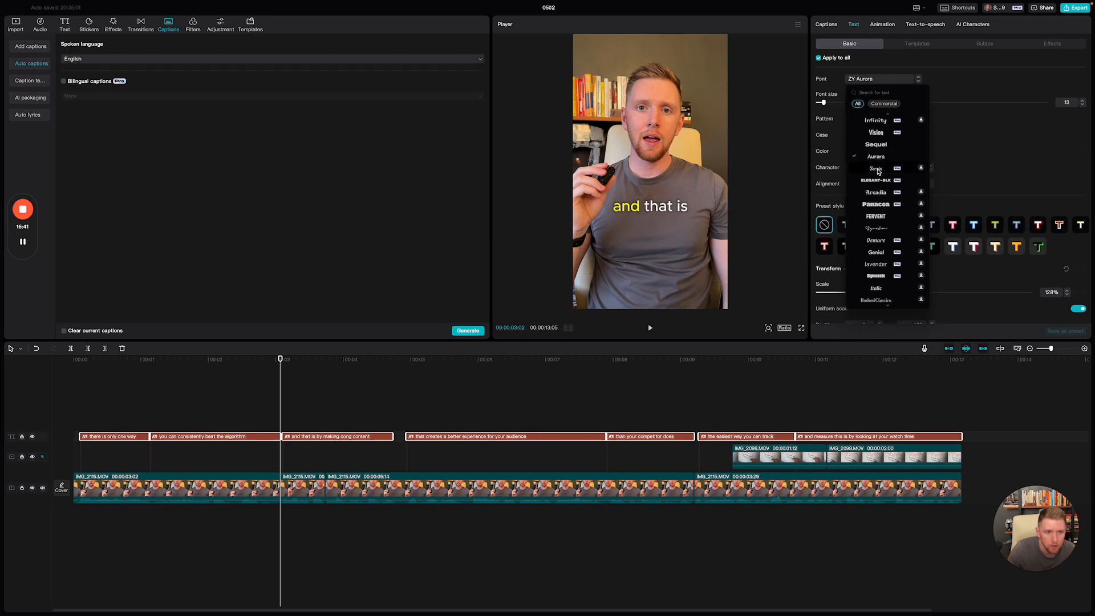
pyautogui.click(878, 170)
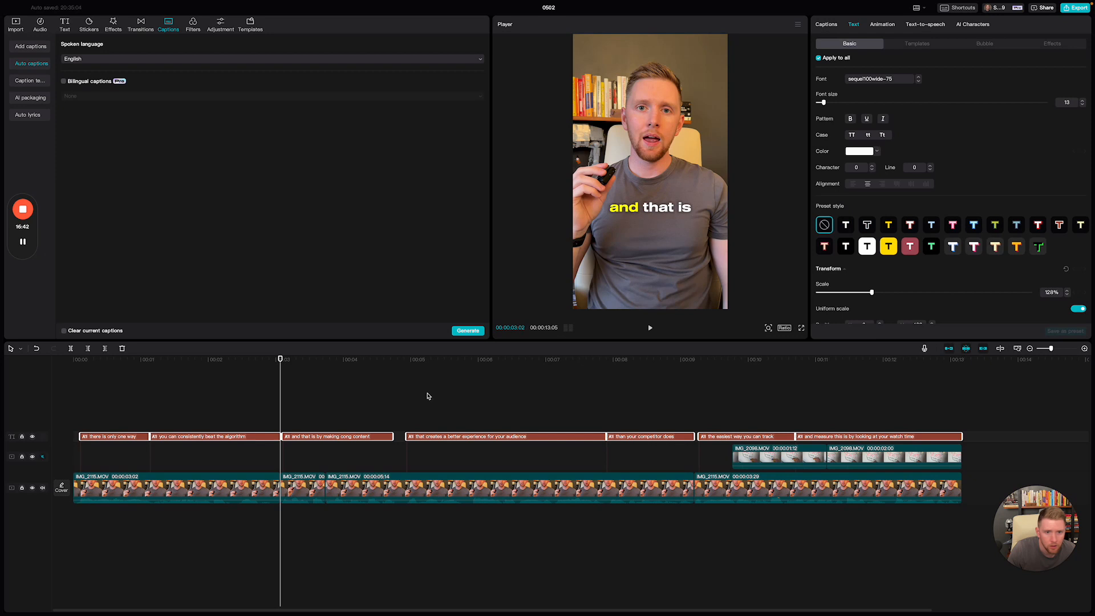
pyautogui.click(82, 361)
pyautogui.press('space')
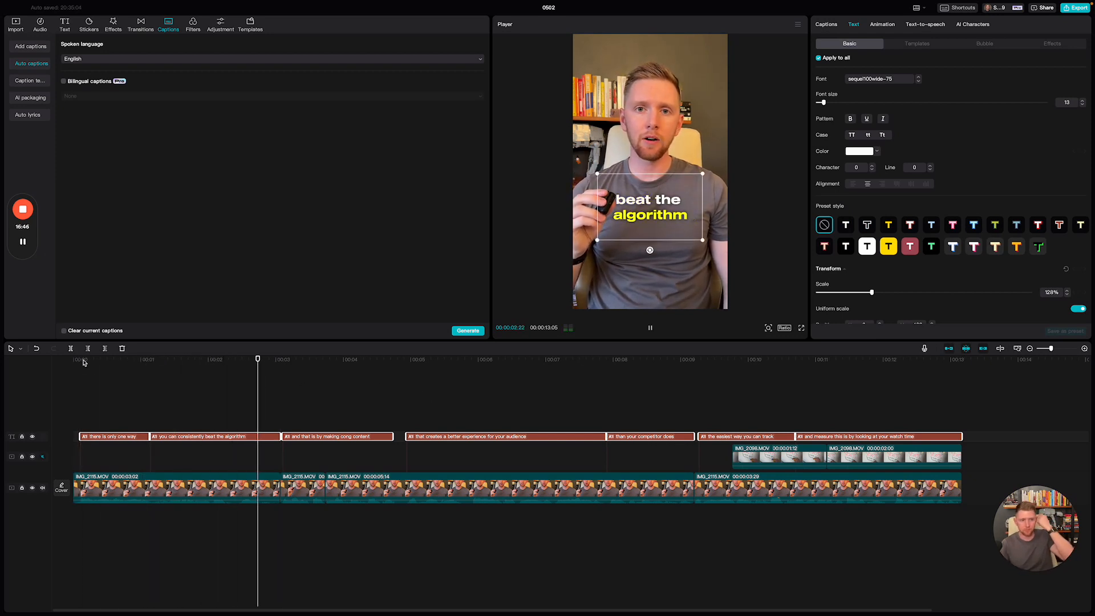
pyautogui.press('space')
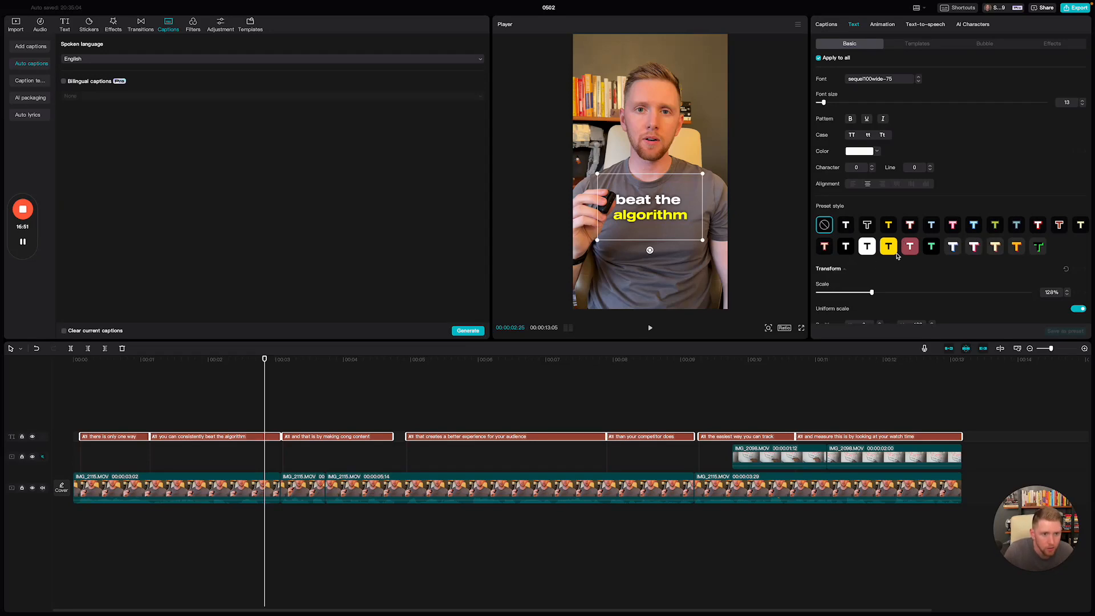
# Examine the basic text settings and play the captioned video through to its end to judge the caption style
pyautogui.scroll(-5, 916, 279)
pyautogui.scroll(5, 915, 279)
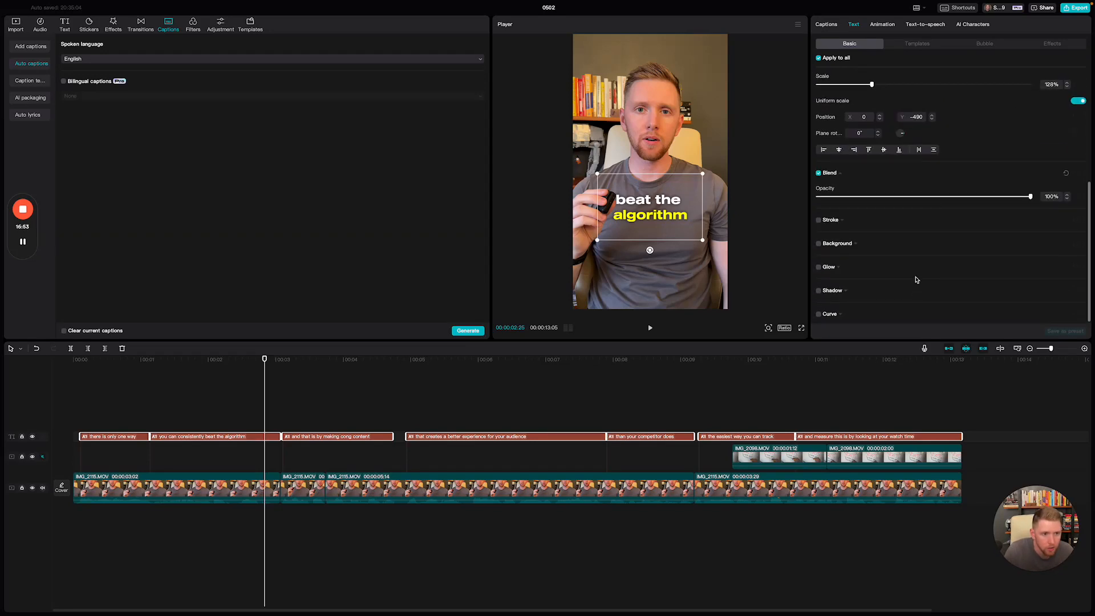
pyautogui.press('space')
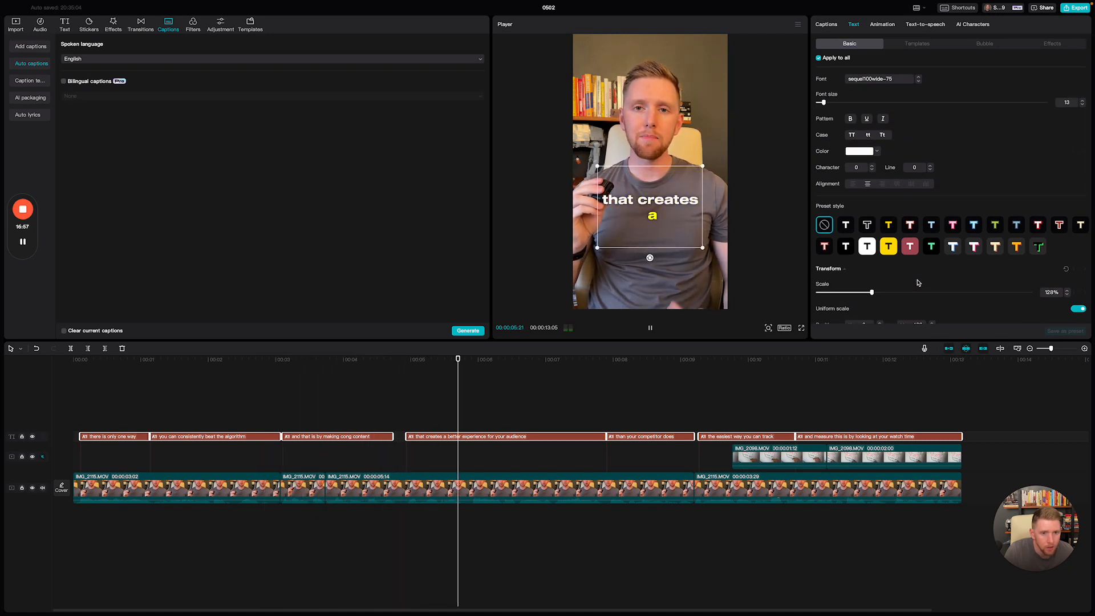
pyautogui.press('space')
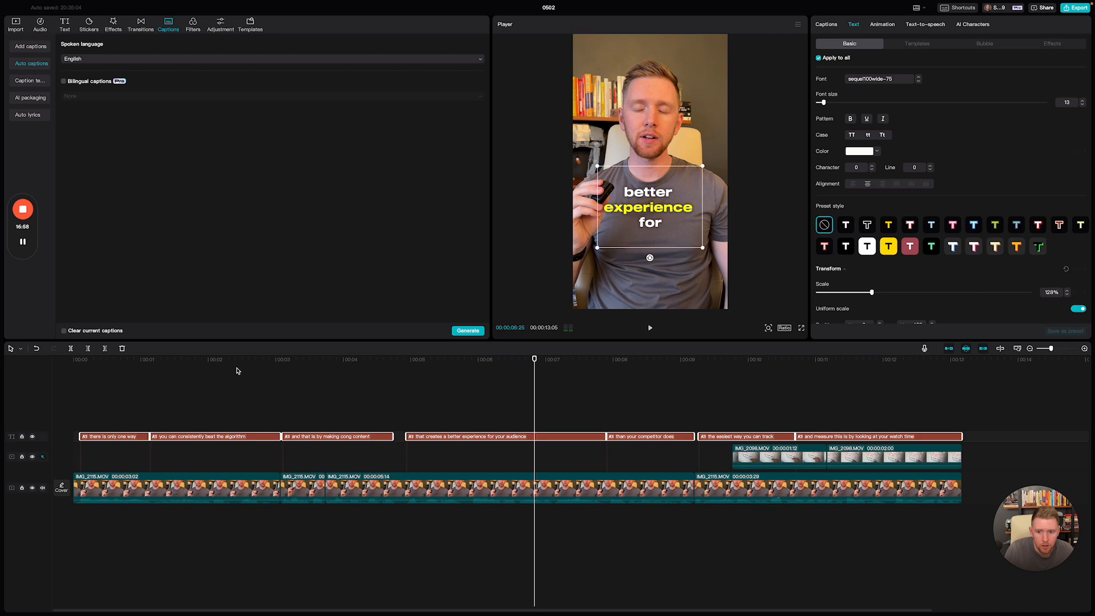
pyautogui.click(306, 372)
pyautogui.press('space')
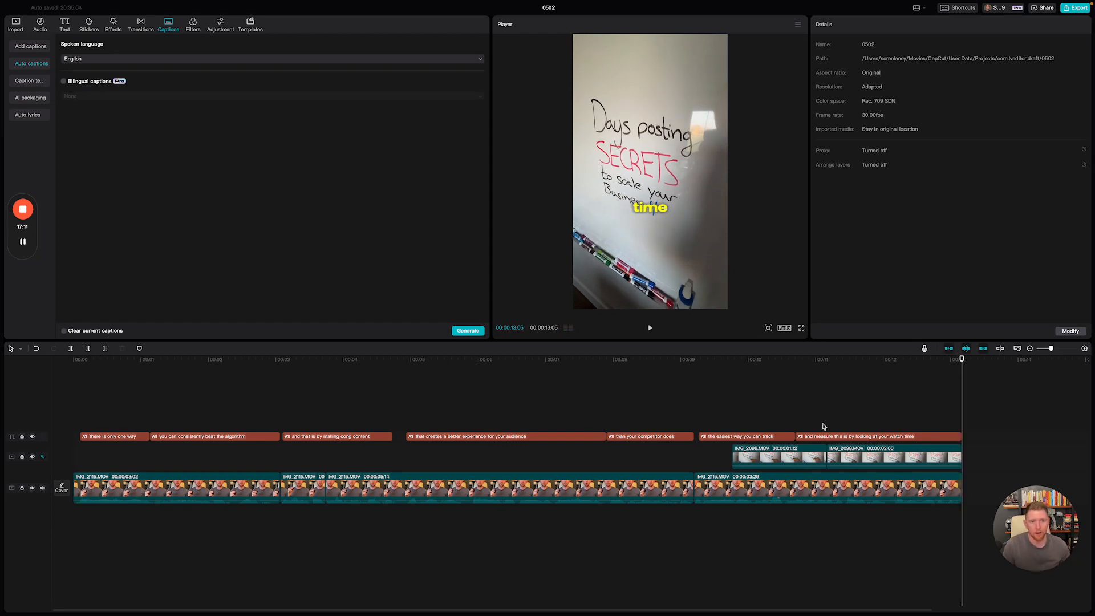
pyautogui.click(906, 411)
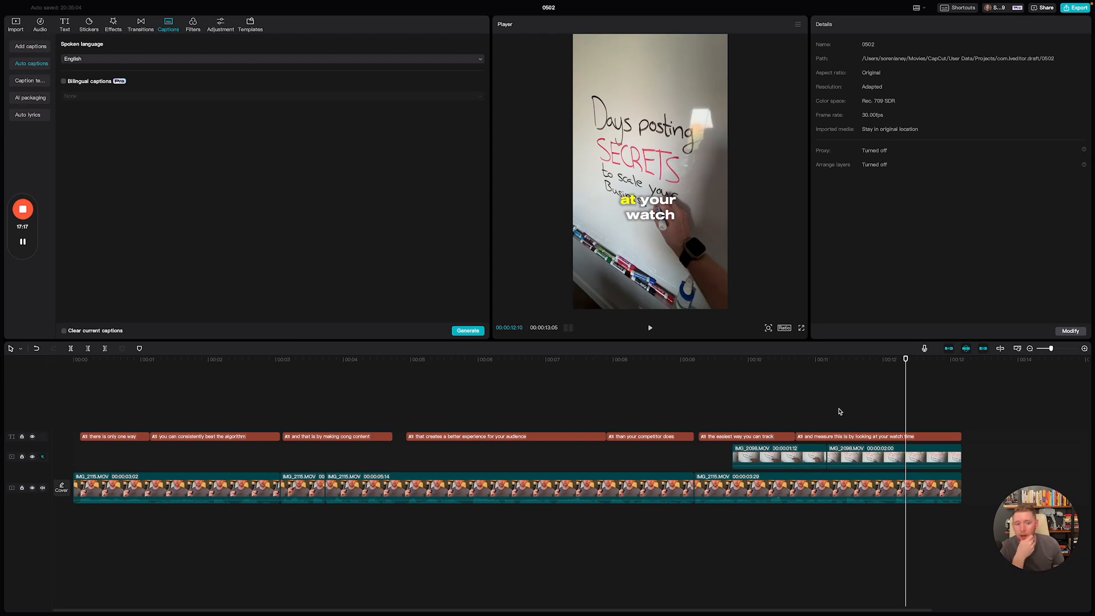
# Delete all existing captions from the timeline and regenerate English auto captions, ready for choosing a text template
pyautogui.moveTo(839, 409); pyautogui.dragTo(125, 438)
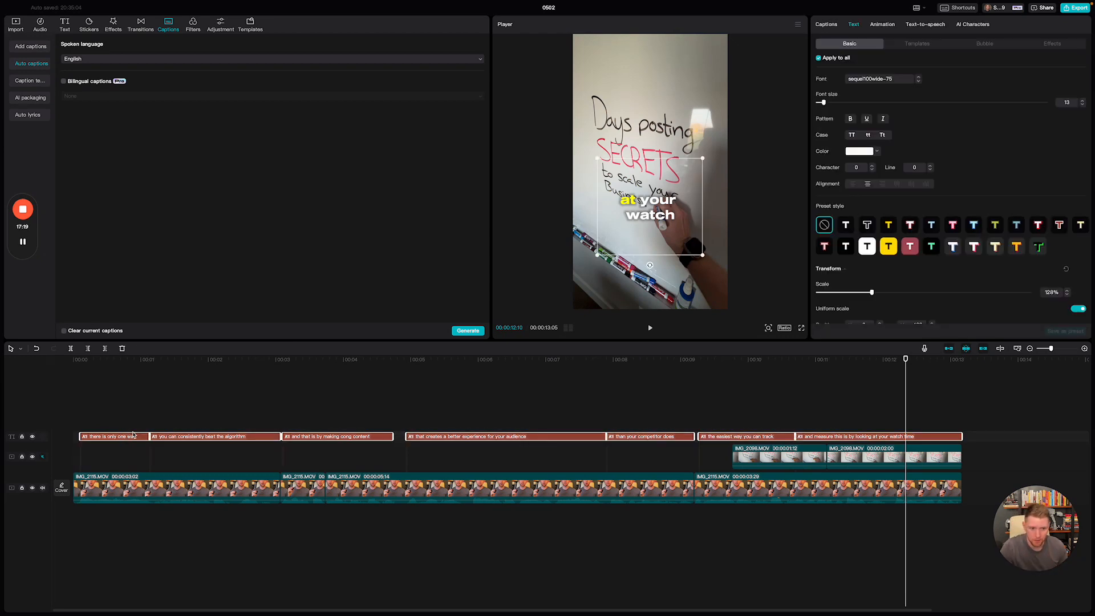
pyautogui.press('Delete')
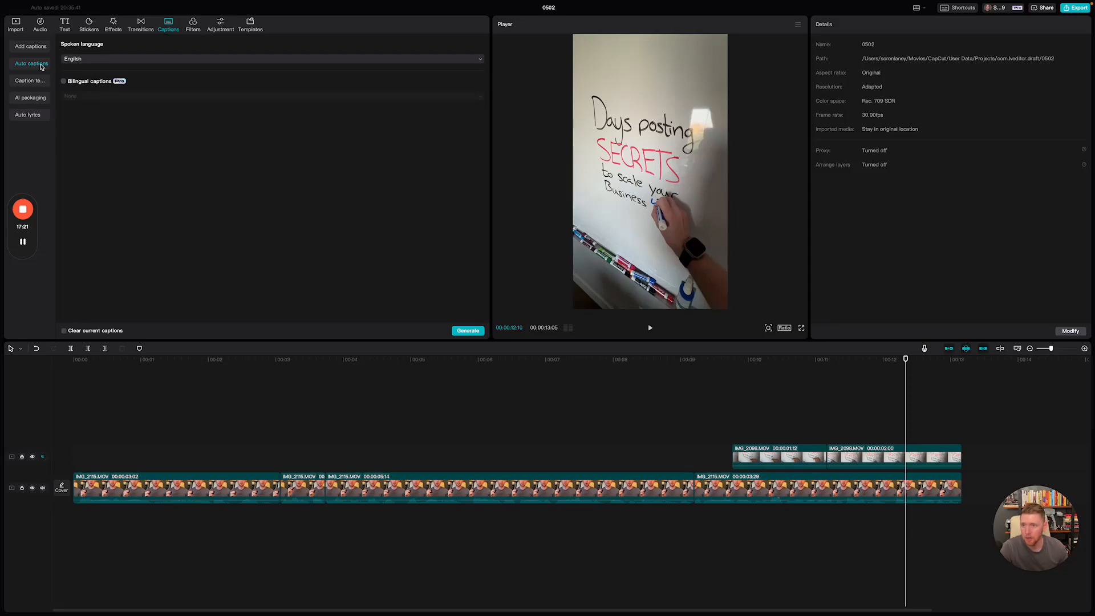
pyautogui.click(468, 331)
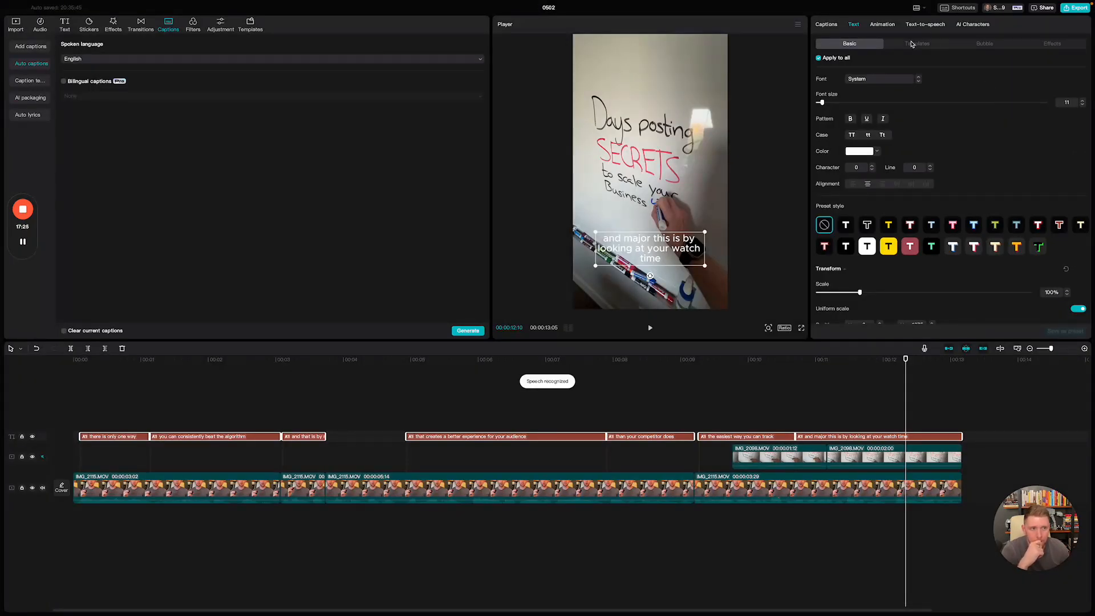
pyautogui.click(914, 44)
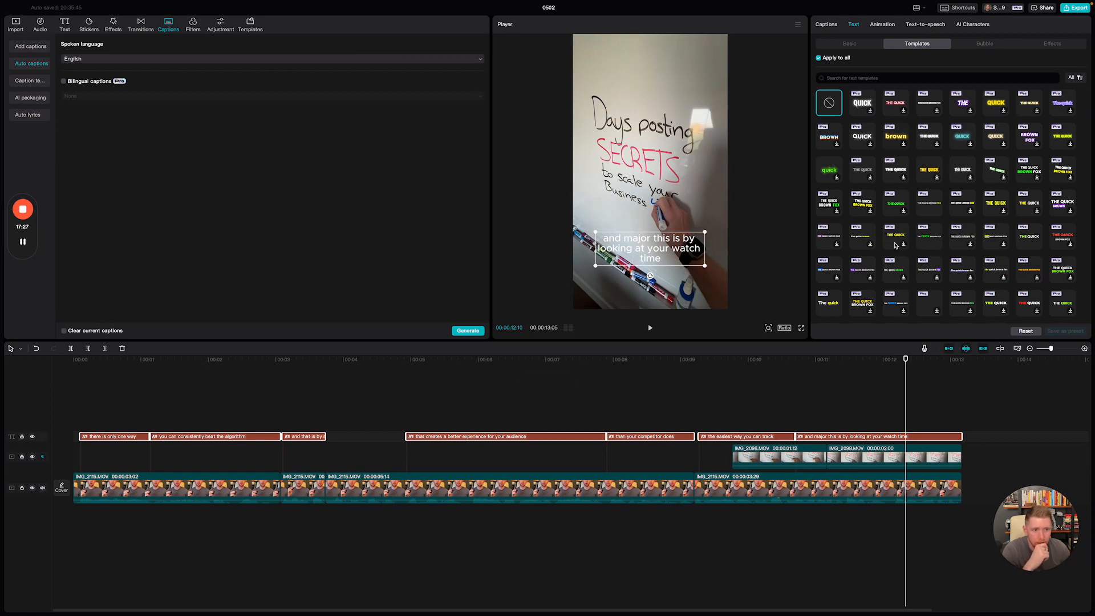
# Try the lowercase text template with an enlarged yellow highlighted word from further down the template library on all captions
pyautogui.scroll(-3, 902, 240)
pyautogui.scroll(-5, 901, 245)
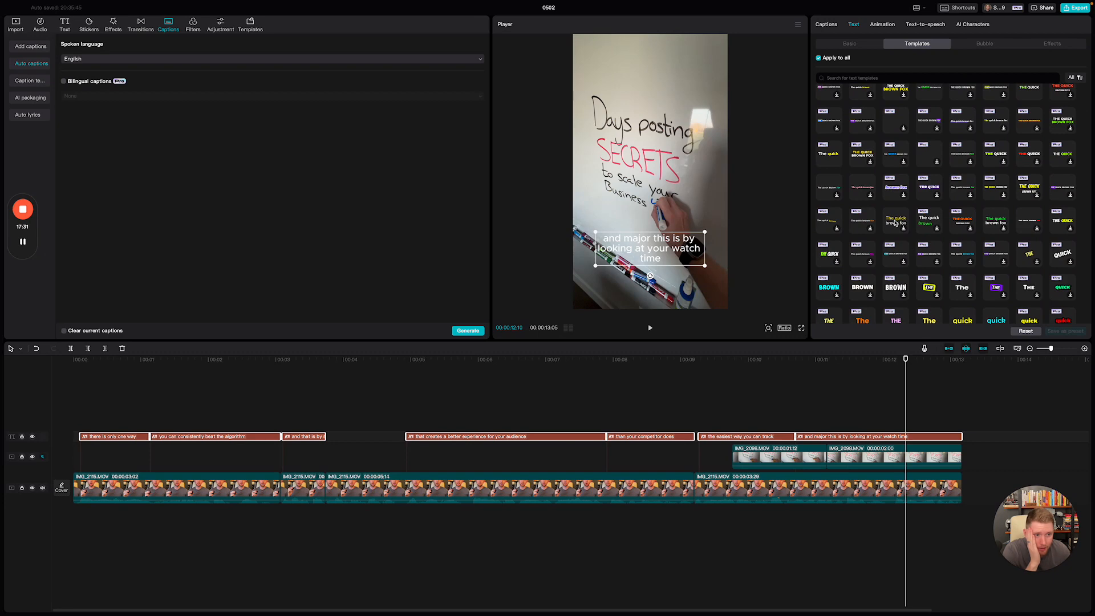
pyautogui.scroll(-5, 909, 254)
pyautogui.scroll(-10, 910, 258)
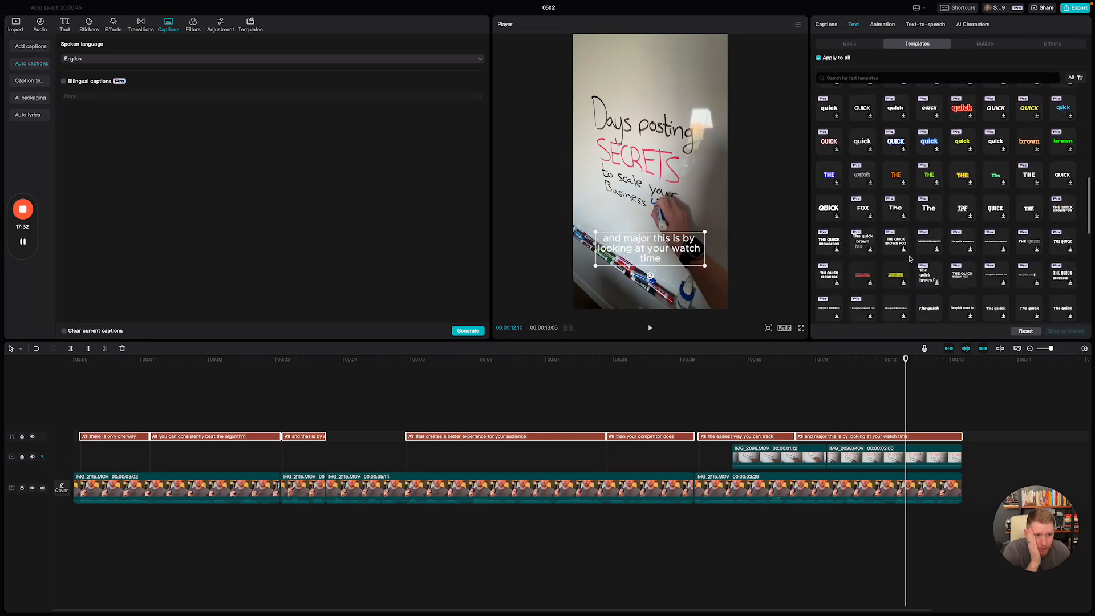
pyautogui.scroll(-8, 909, 259)
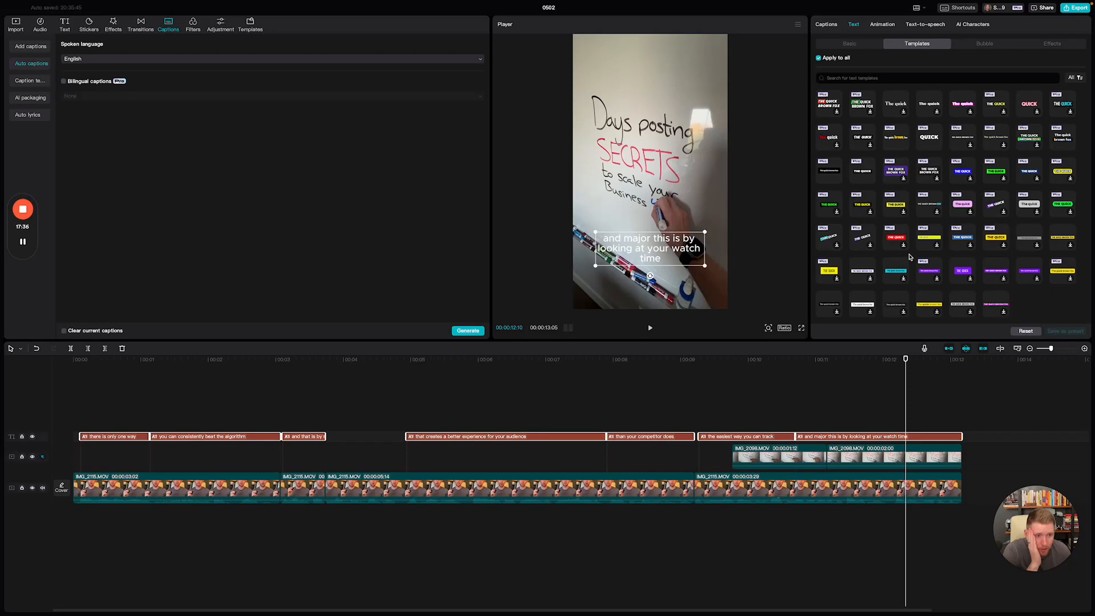
pyautogui.scroll(3, 908, 239)
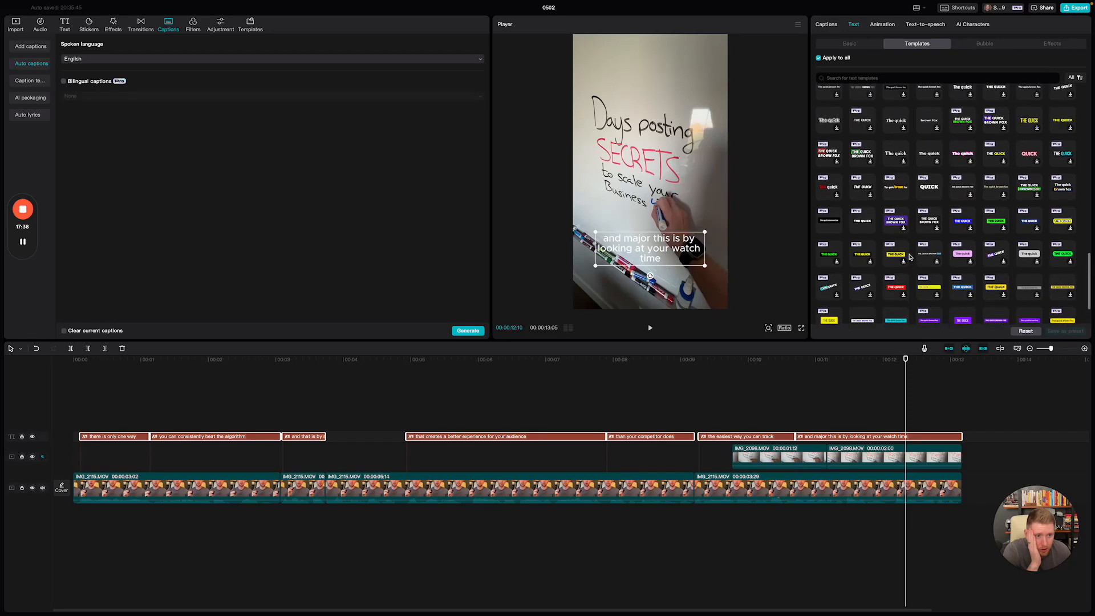
pyautogui.click(899, 195)
# Try the stacked "The quick brown fox" text template with yellow highlighted text on all captions
pyautogui.scroll(2, 900, 196)
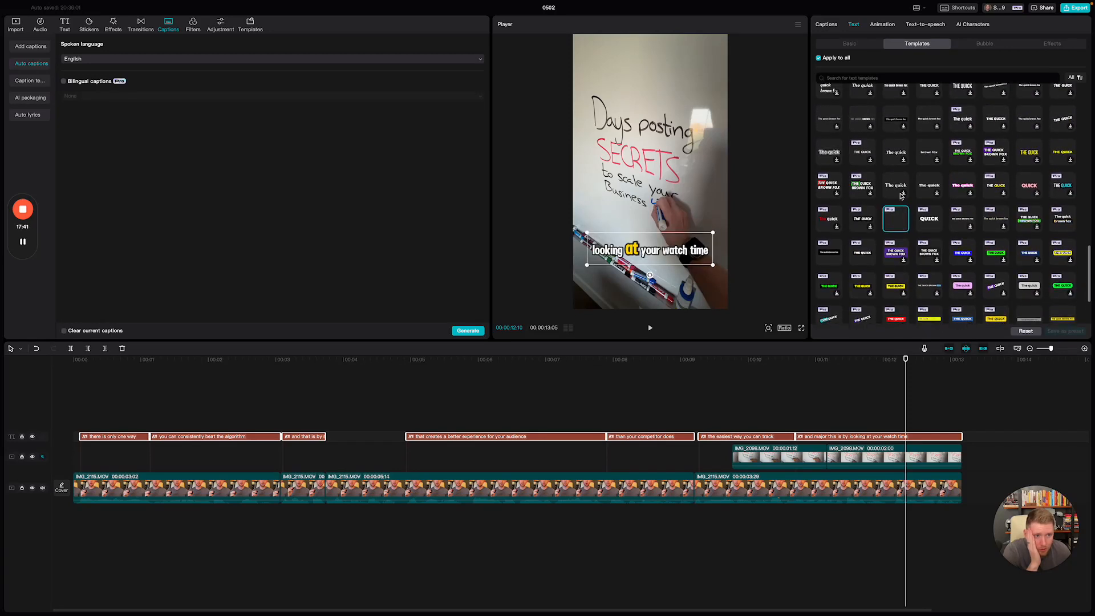
pyautogui.scroll(5, 900, 196)
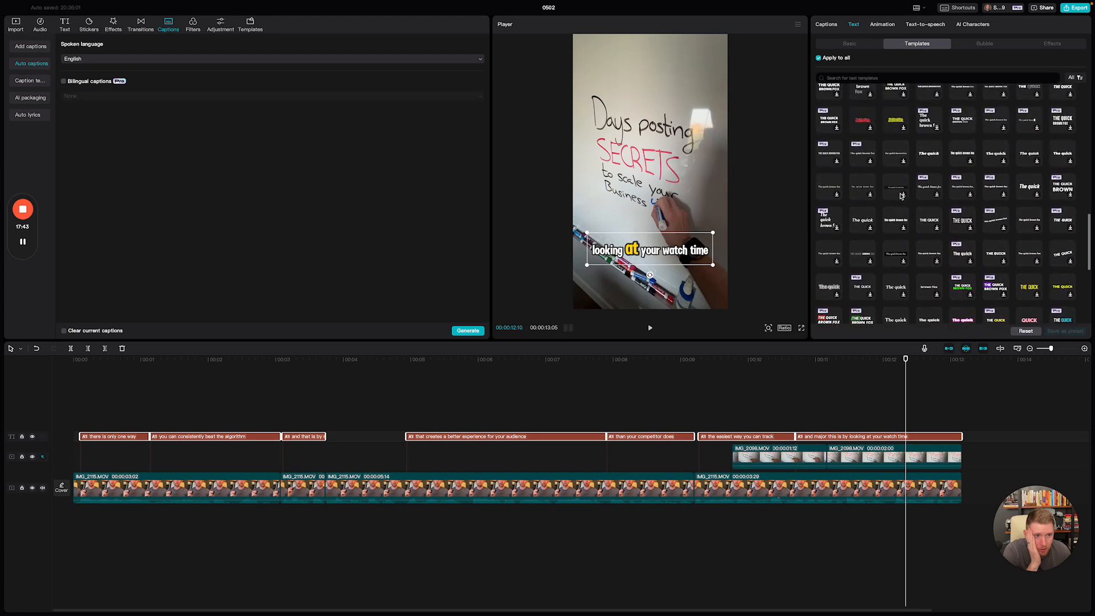
pyautogui.scroll(5, 901, 195)
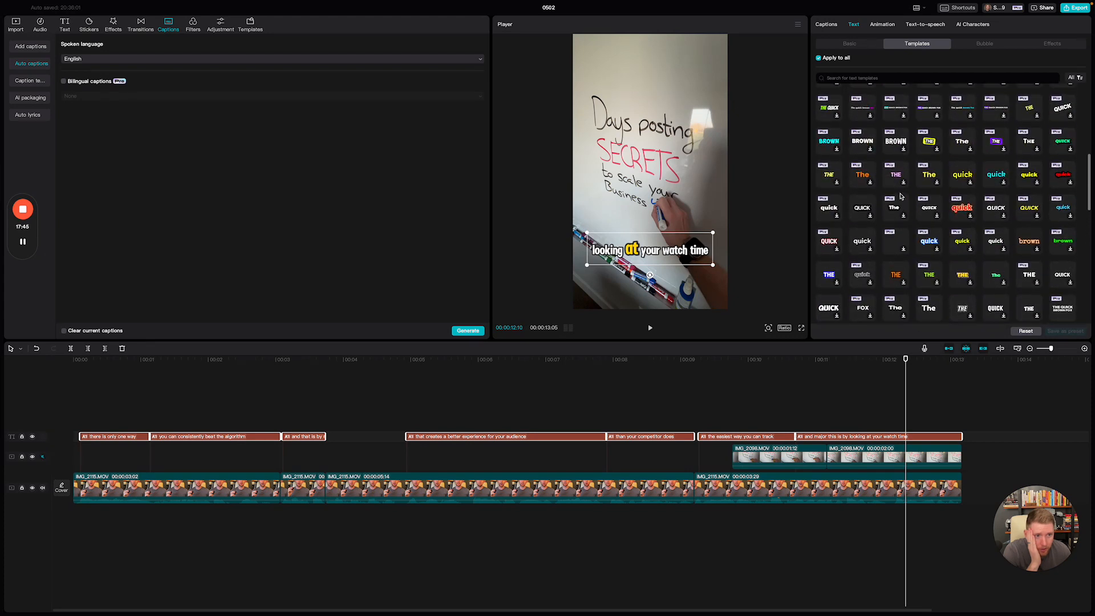
pyautogui.scroll(2, 900, 195)
pyautogui.click(897, 237)
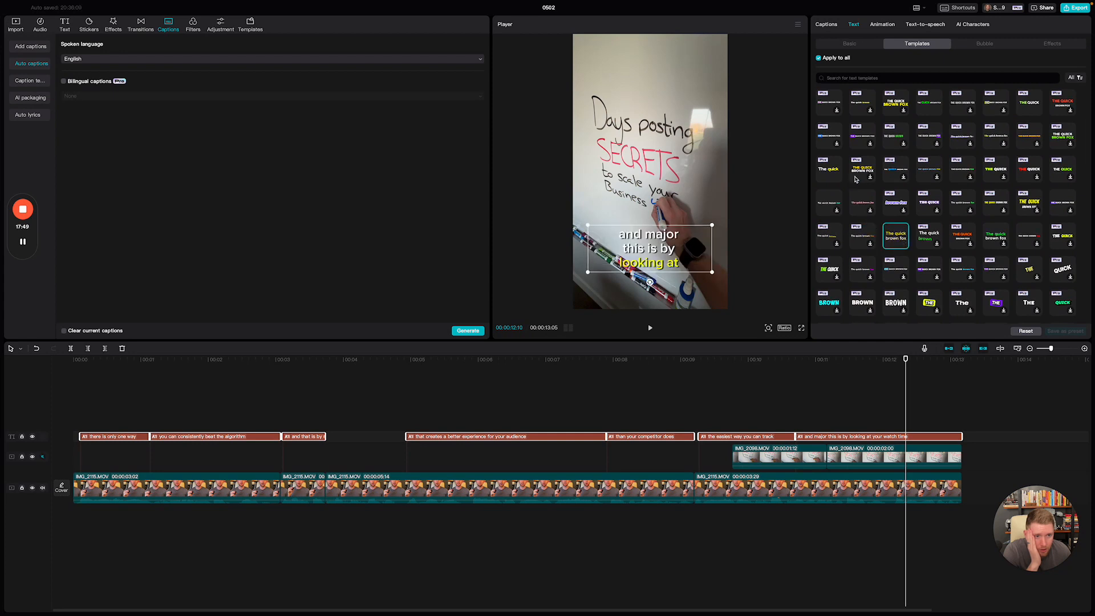
# Apply the lowercase "The quick" text template with a yellow highlighted word to all captions and preview it from the start
pyautogui.click(831, 176)
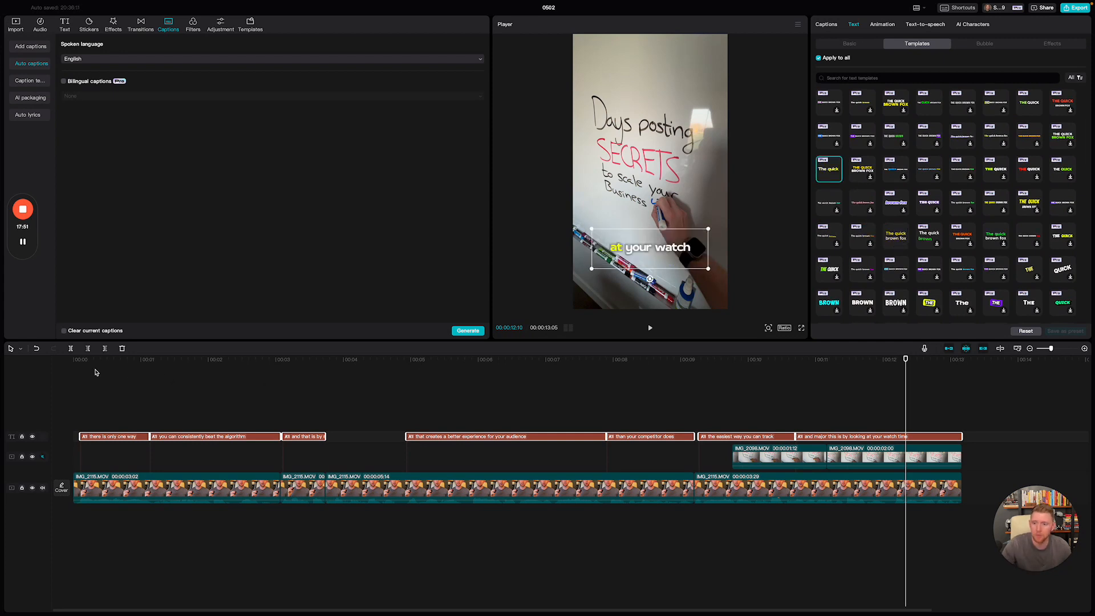
pyautogui.click(74, 361)
pyautogui.press('space')
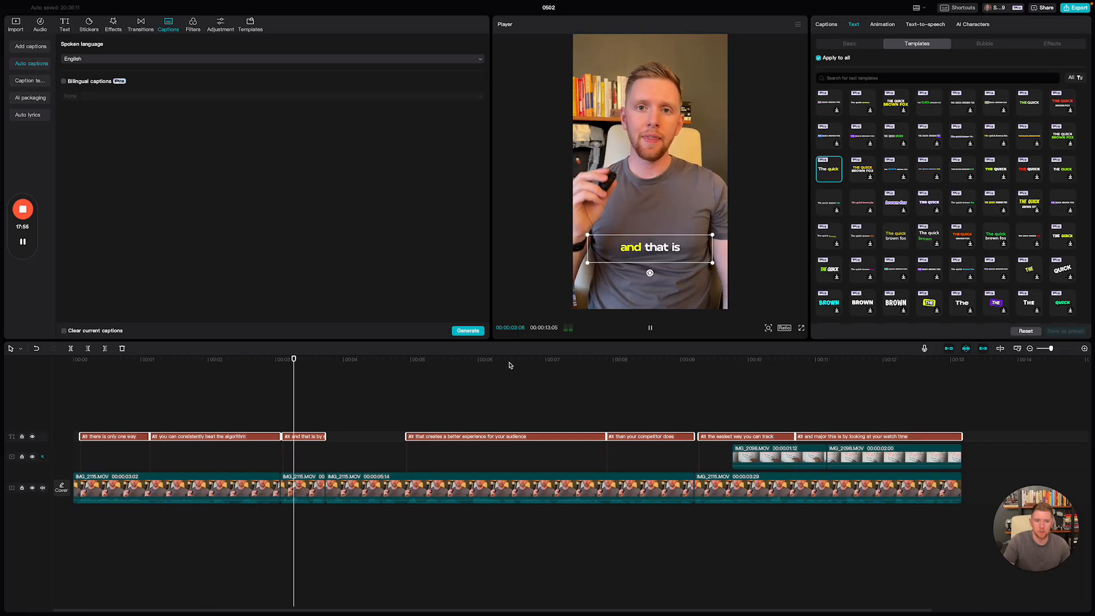
pyautogui.press('space')
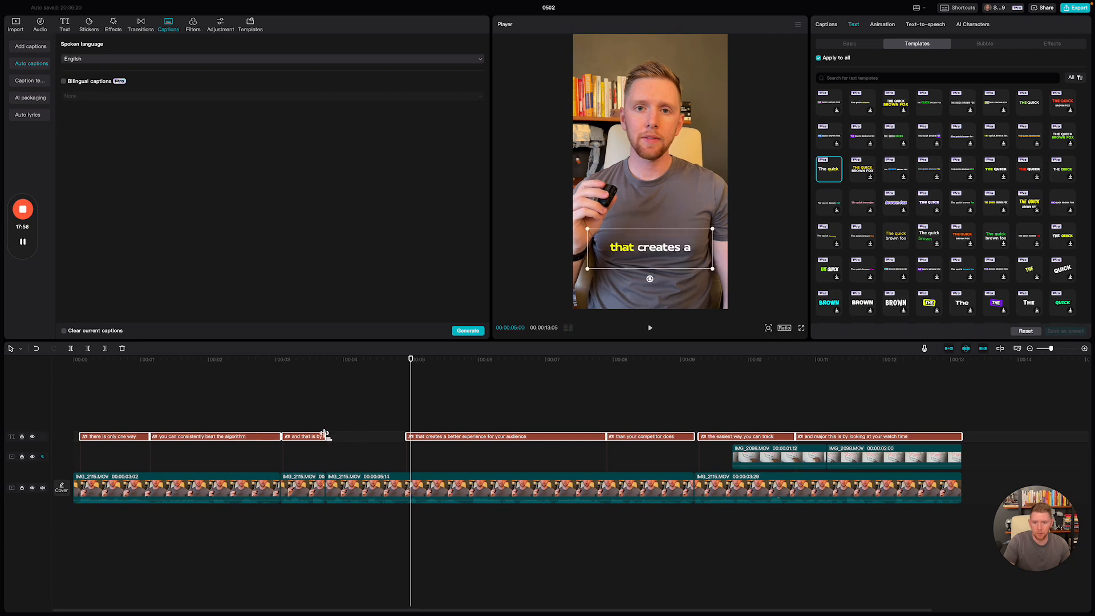
# Extend the end of the "and that is by making content" caption to about 4.5 seconds and play the video from that caption's start
pyautogui.click(354, 419)
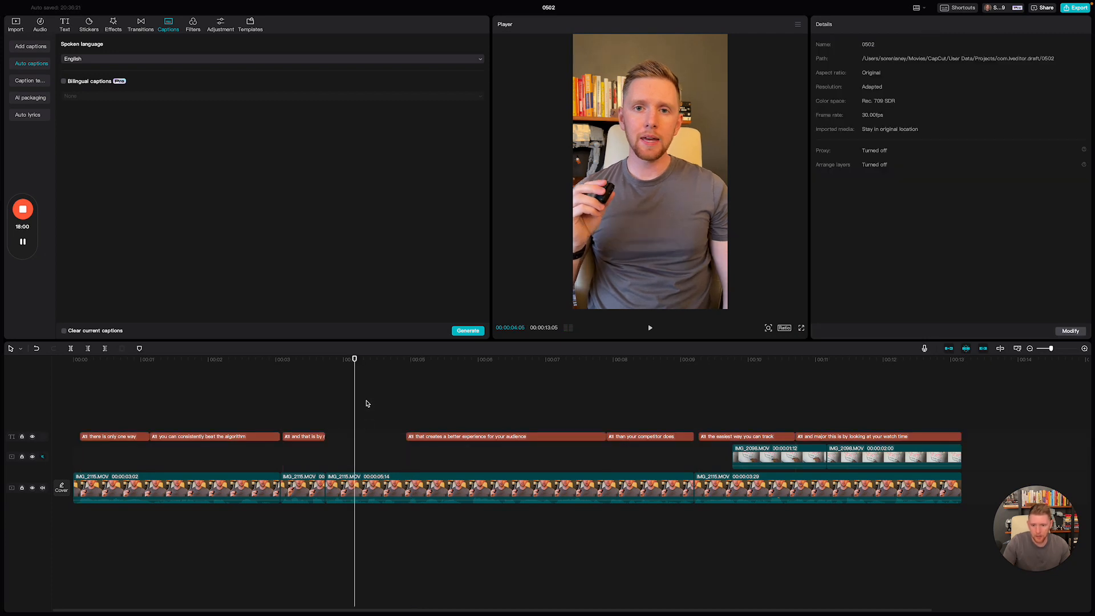
pyautogui.click(315, 440)
pyautogui.moveTo(325, 437); pyautogui.dragTo(381, 436)
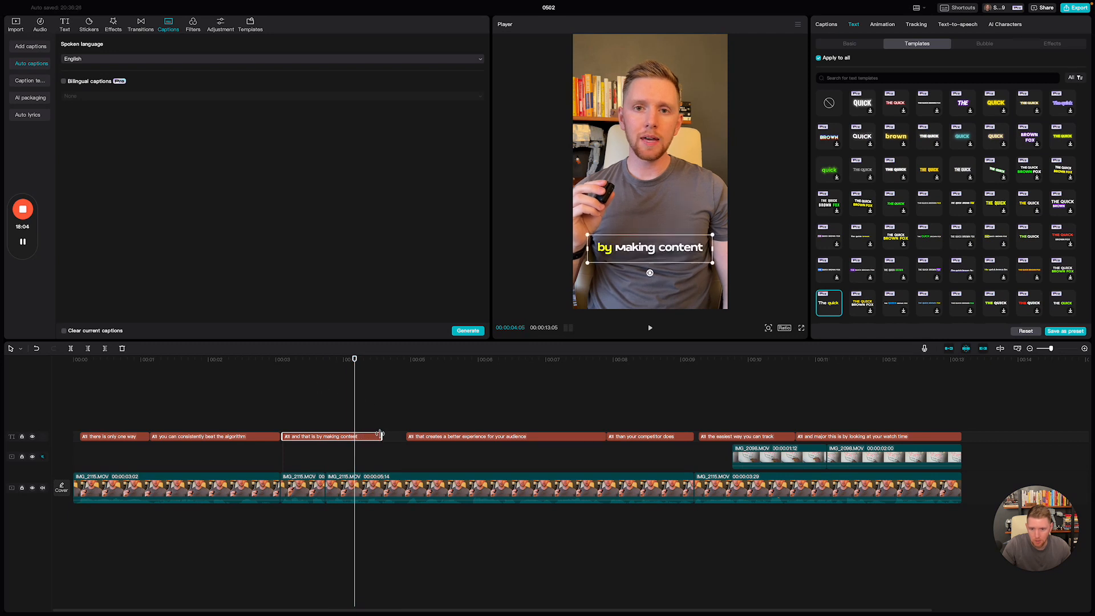
pyautogui.click(282, 362)
pyautogui.press('space')
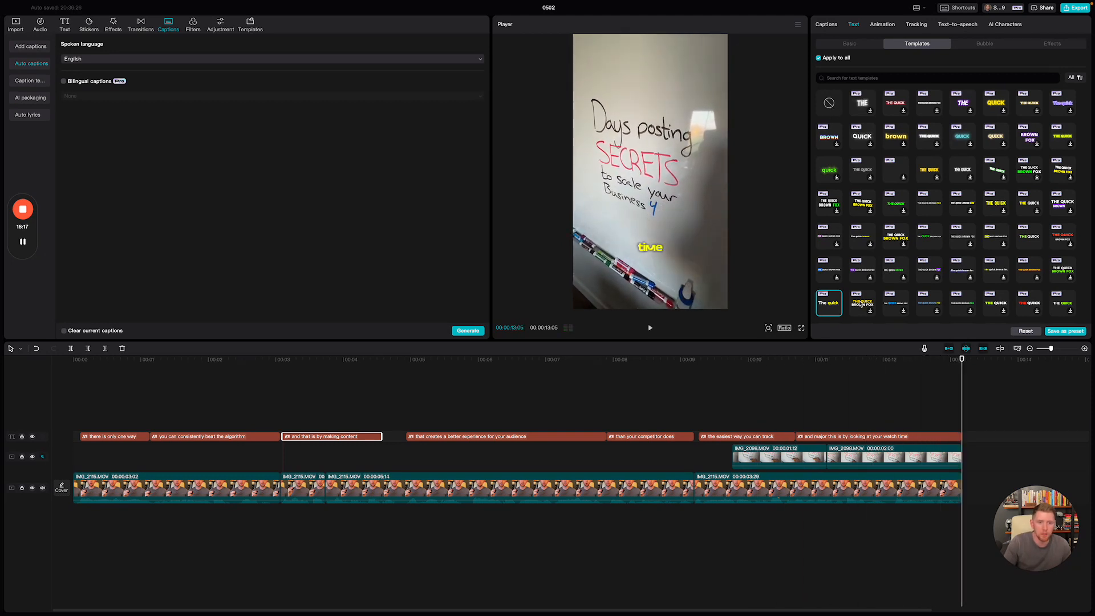
# Replay the whiteboard section from about 11 seconds and replace the second word of the last caption with "meseaure"
pyautogui.click(819, 368)
pyautogui.press('space')
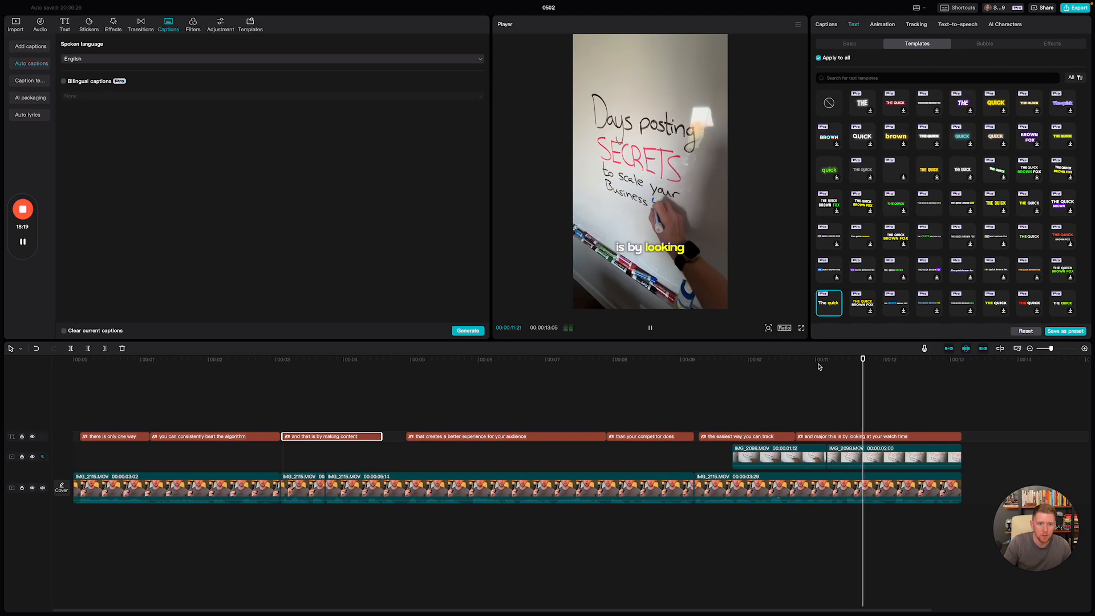
pyautogui.press('space')
pyautogui.click(872, 409)
pyautogui.moveTo(873, 409); pyautogui.dragTo(77, 444)
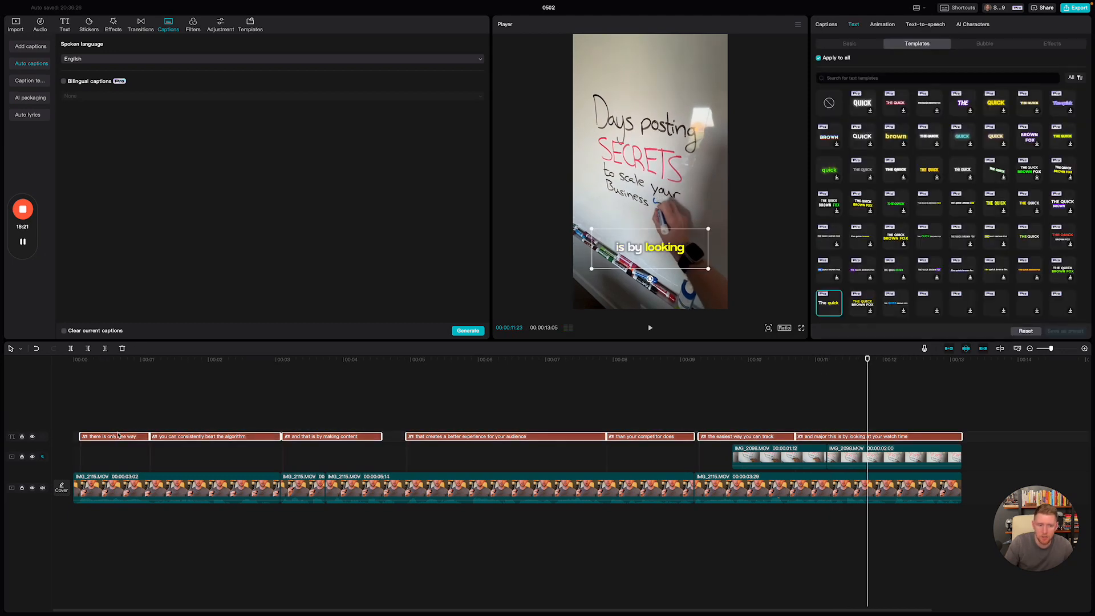
pyautogui.click(826, 24)
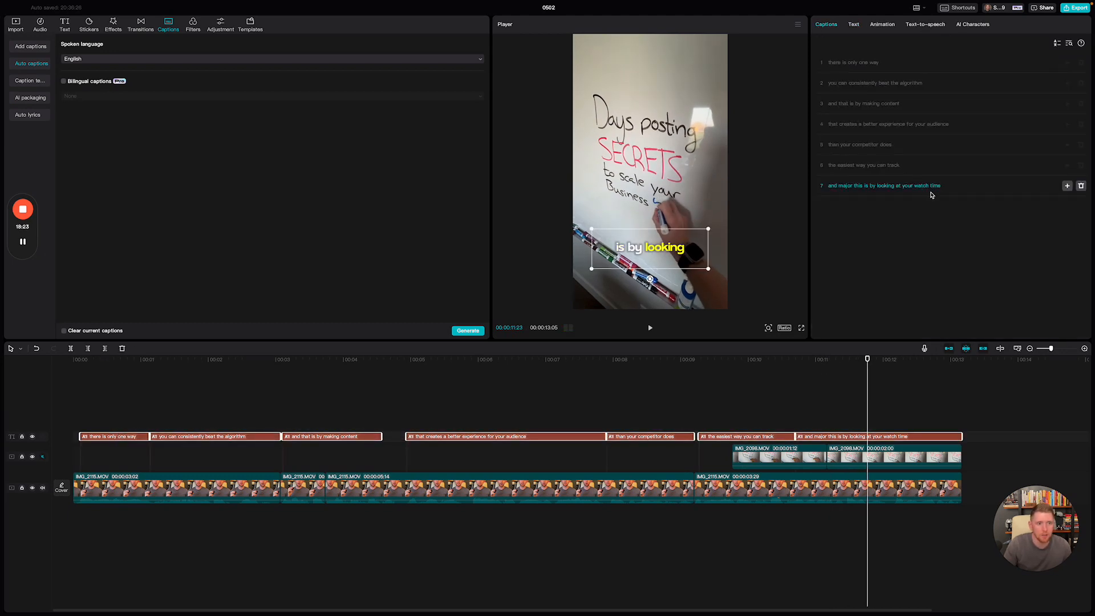
pyautogui.doubleClick(846, 189)
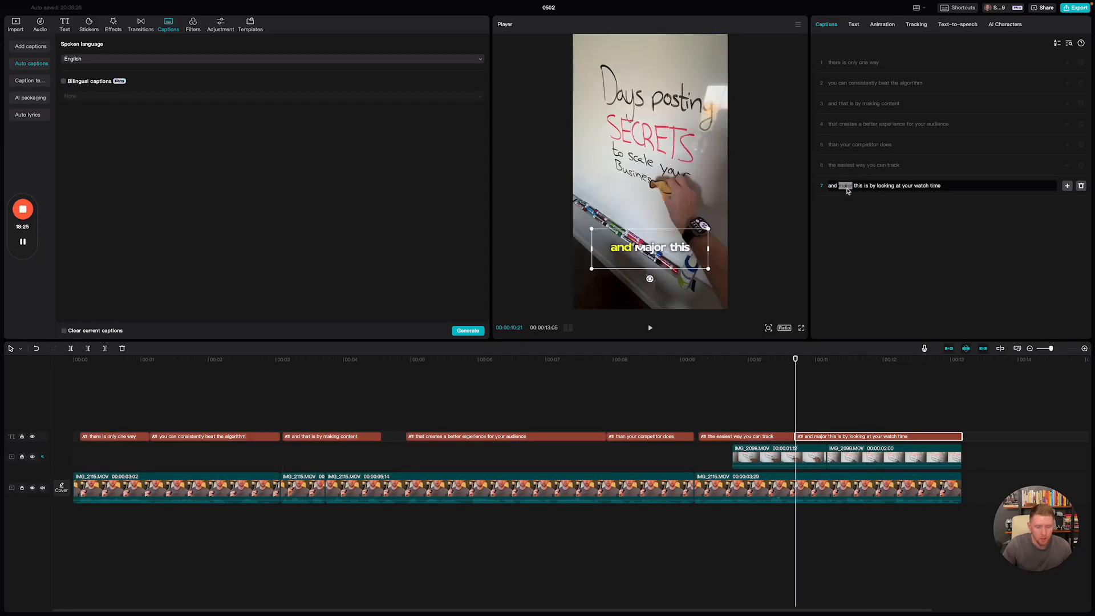
pyautogui.write('meseaure')
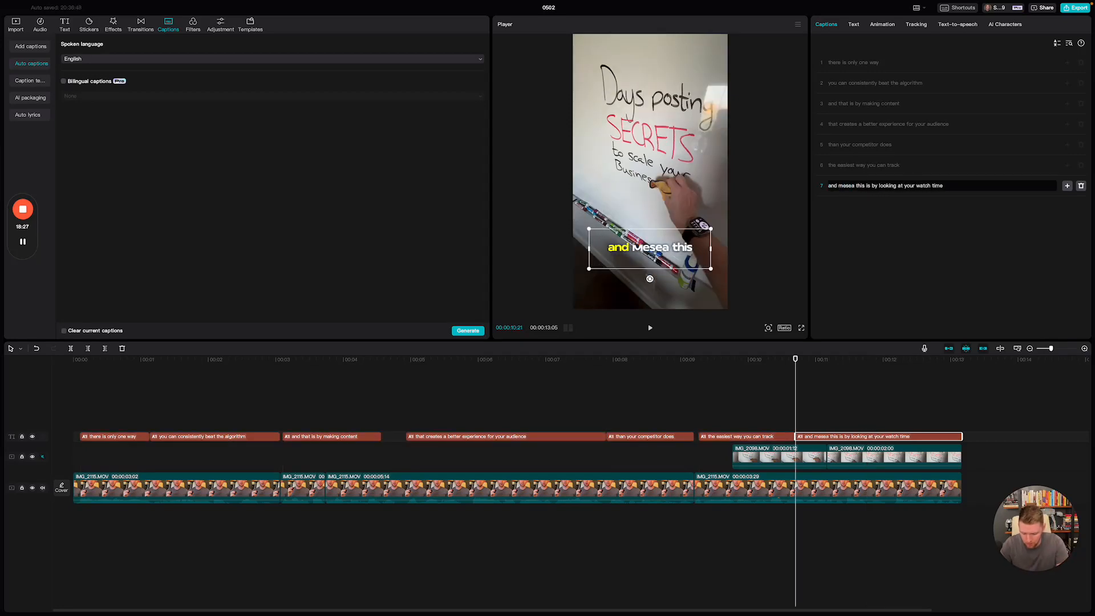
pyautogui.click(648, 391)
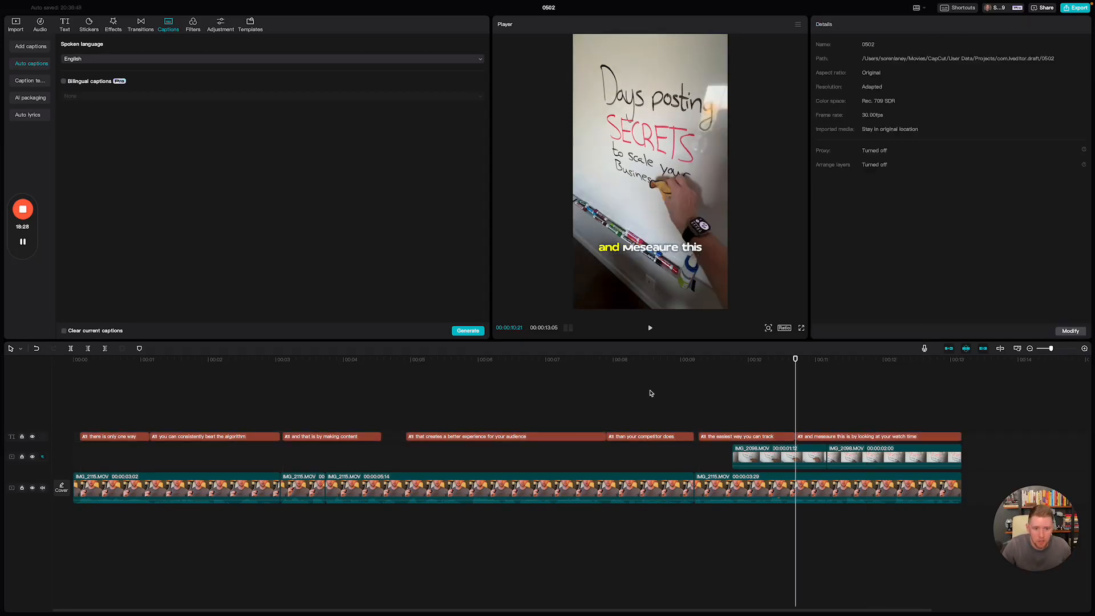
# Select all captions, change their font to sequel100wide-75, and play the opening captions to check the look
pyautogui.moveTo(106, 415); pyautogui.dragTo(847, 437)
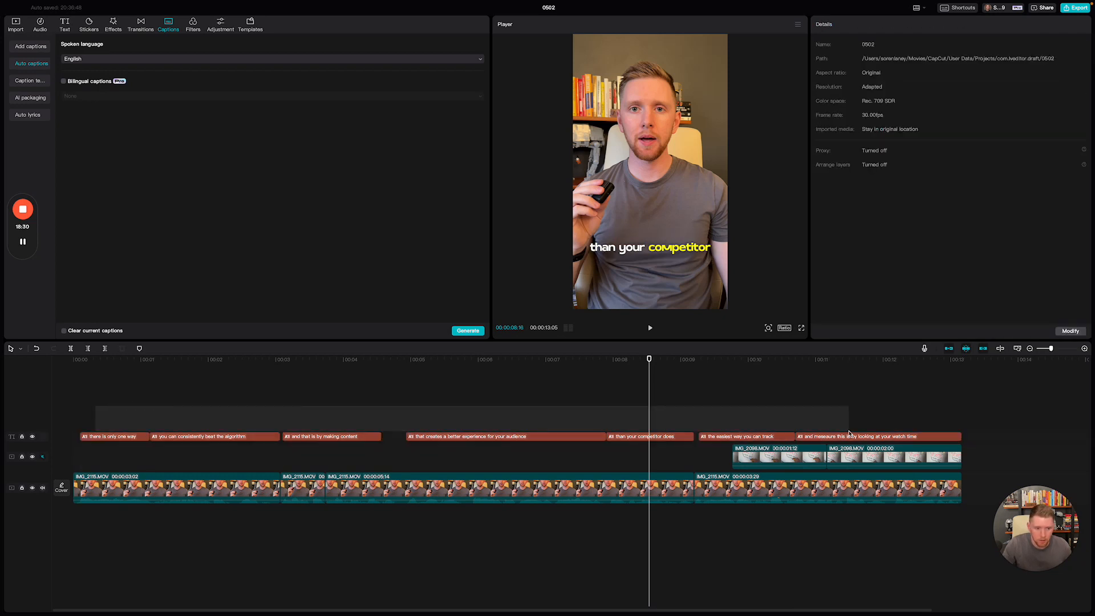
pyautogui.click(854, 24)
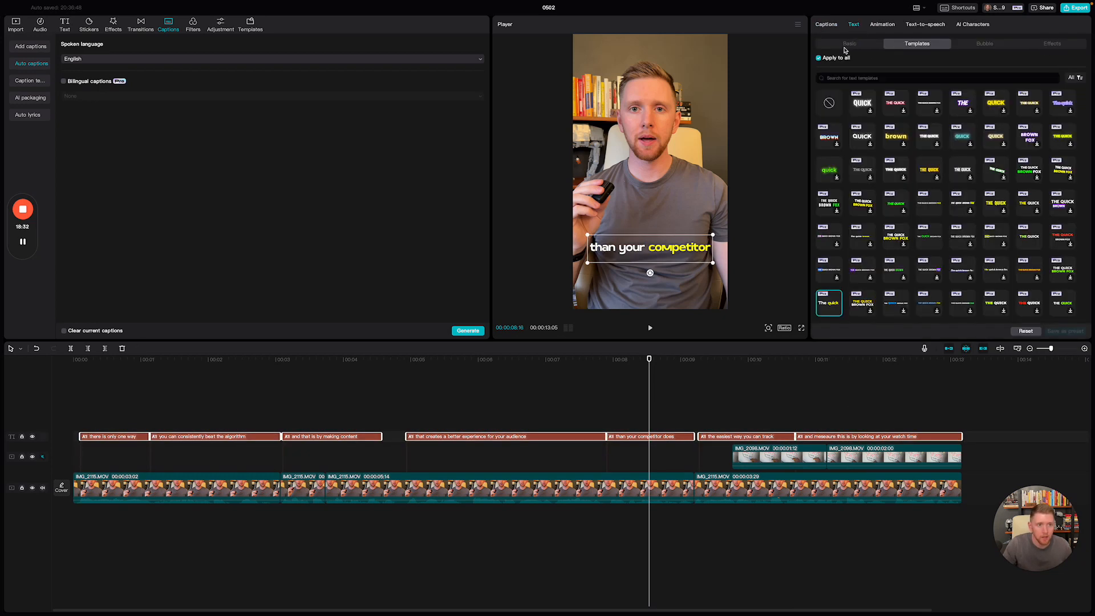
pyautogui.click(841, 44)
pyautogui.click(875, 80)
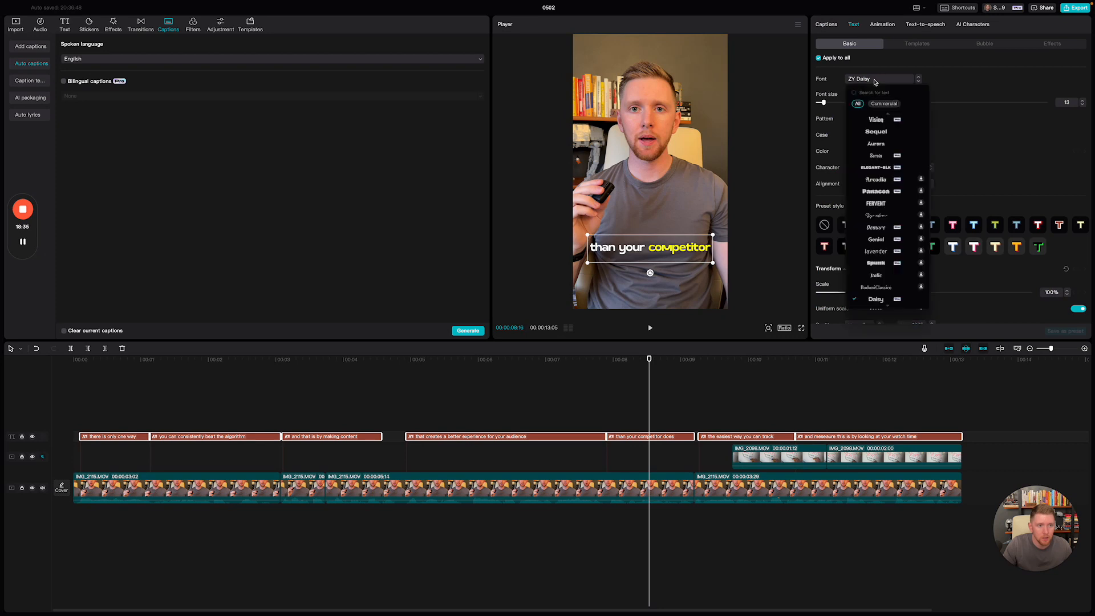
pyautogui.click(897, 145)
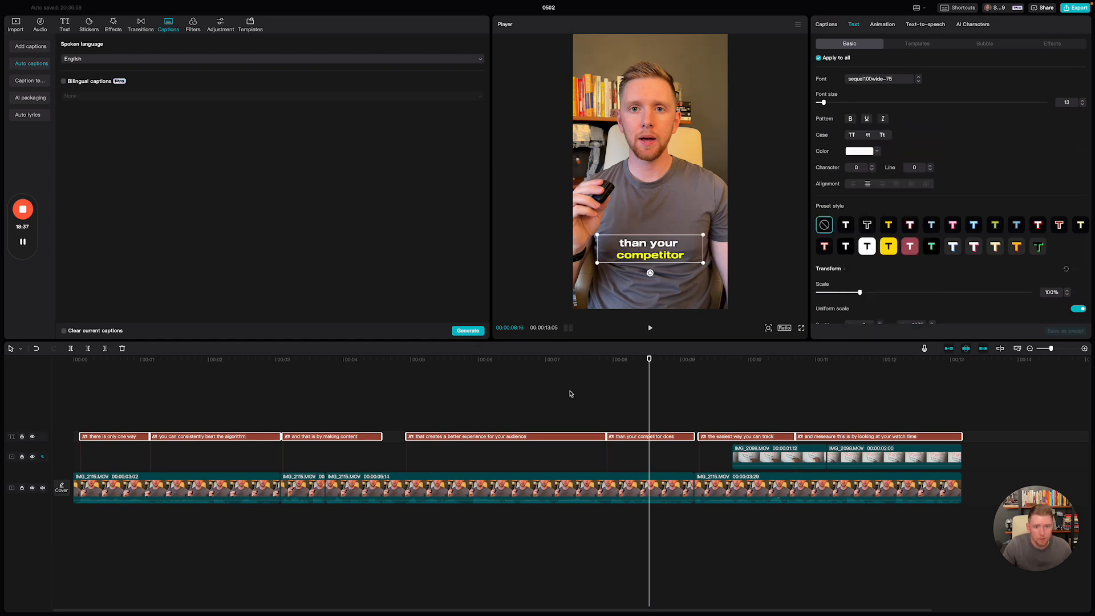
pyautogui.click(91, 363)
pyautogui.press('space')
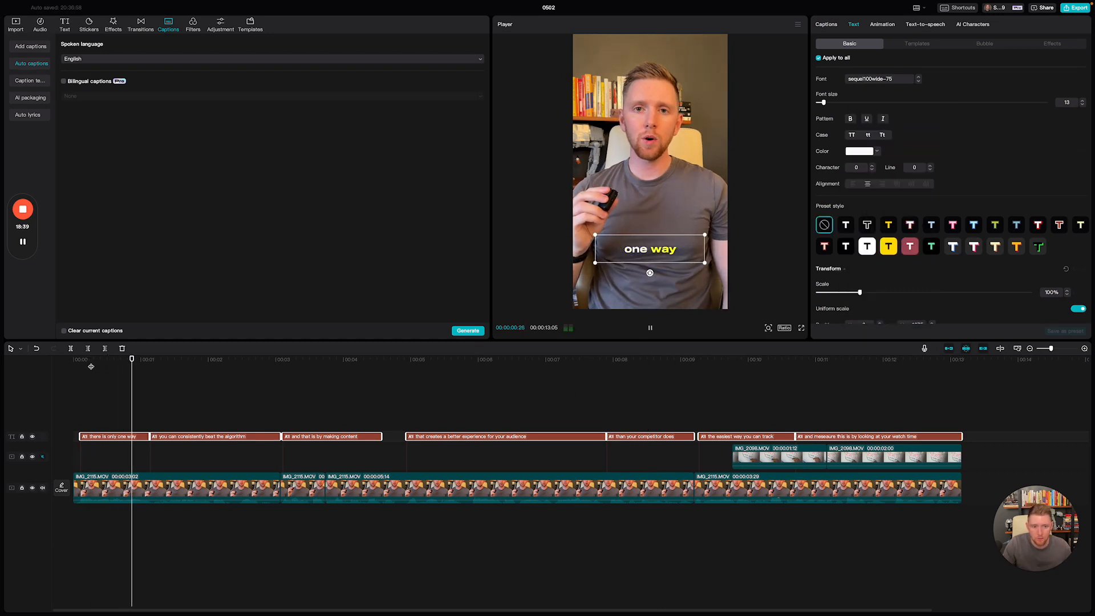
pyautogui.press('space')
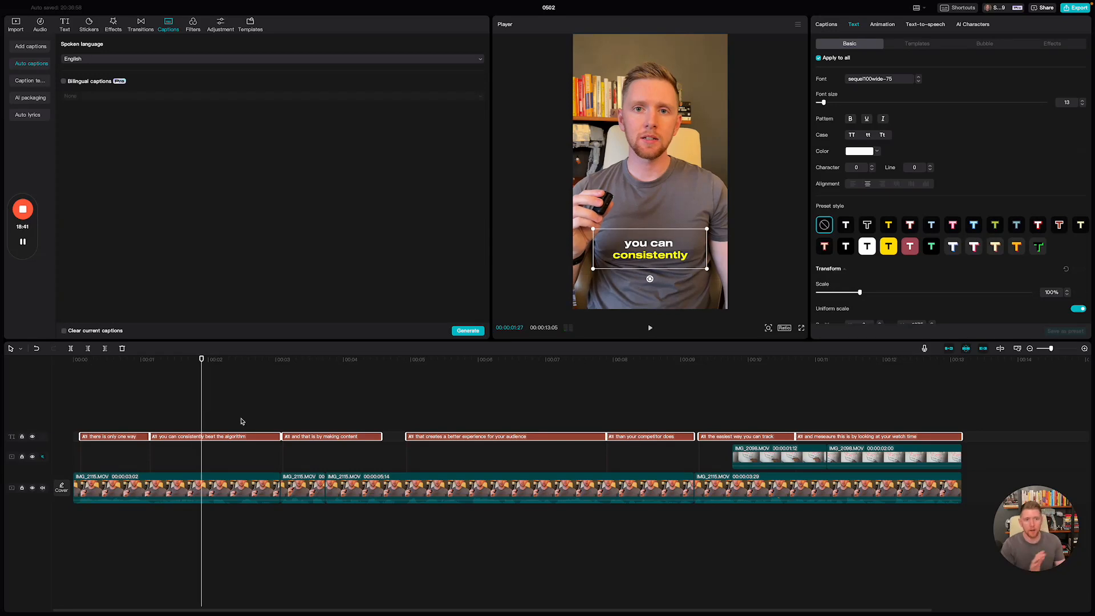